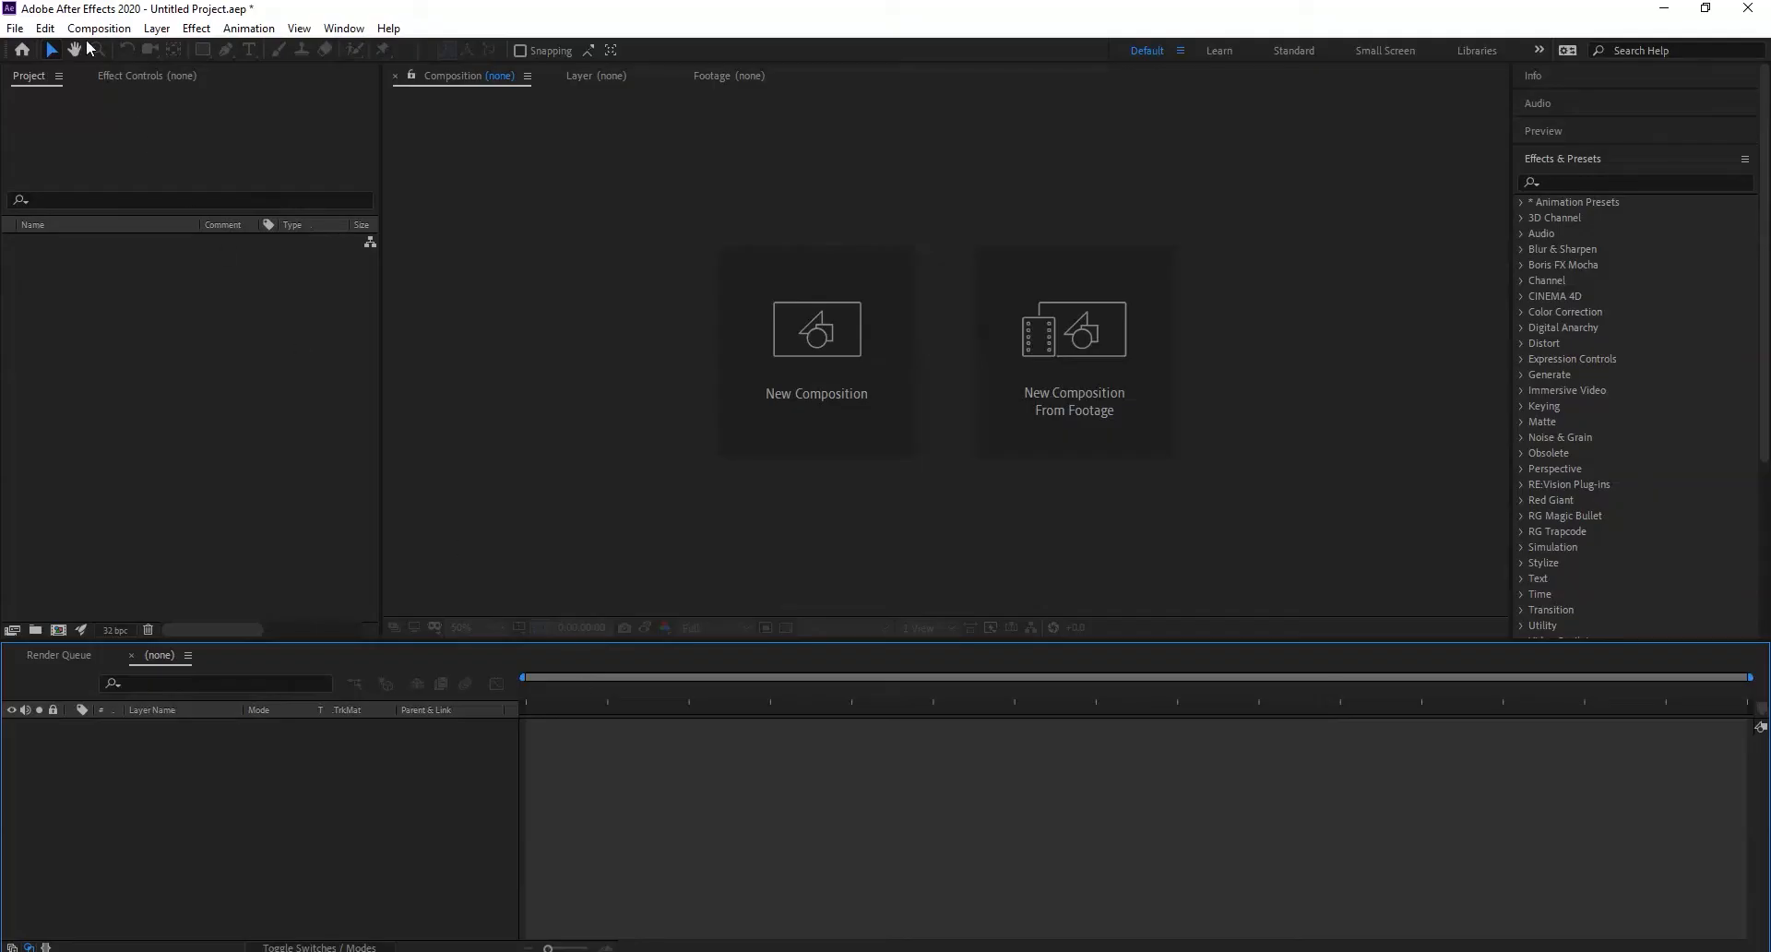
- Create Comp 1 with the HDTV 1080 25 preset and a 0:00:05:00 duration
left_click(99, 28)
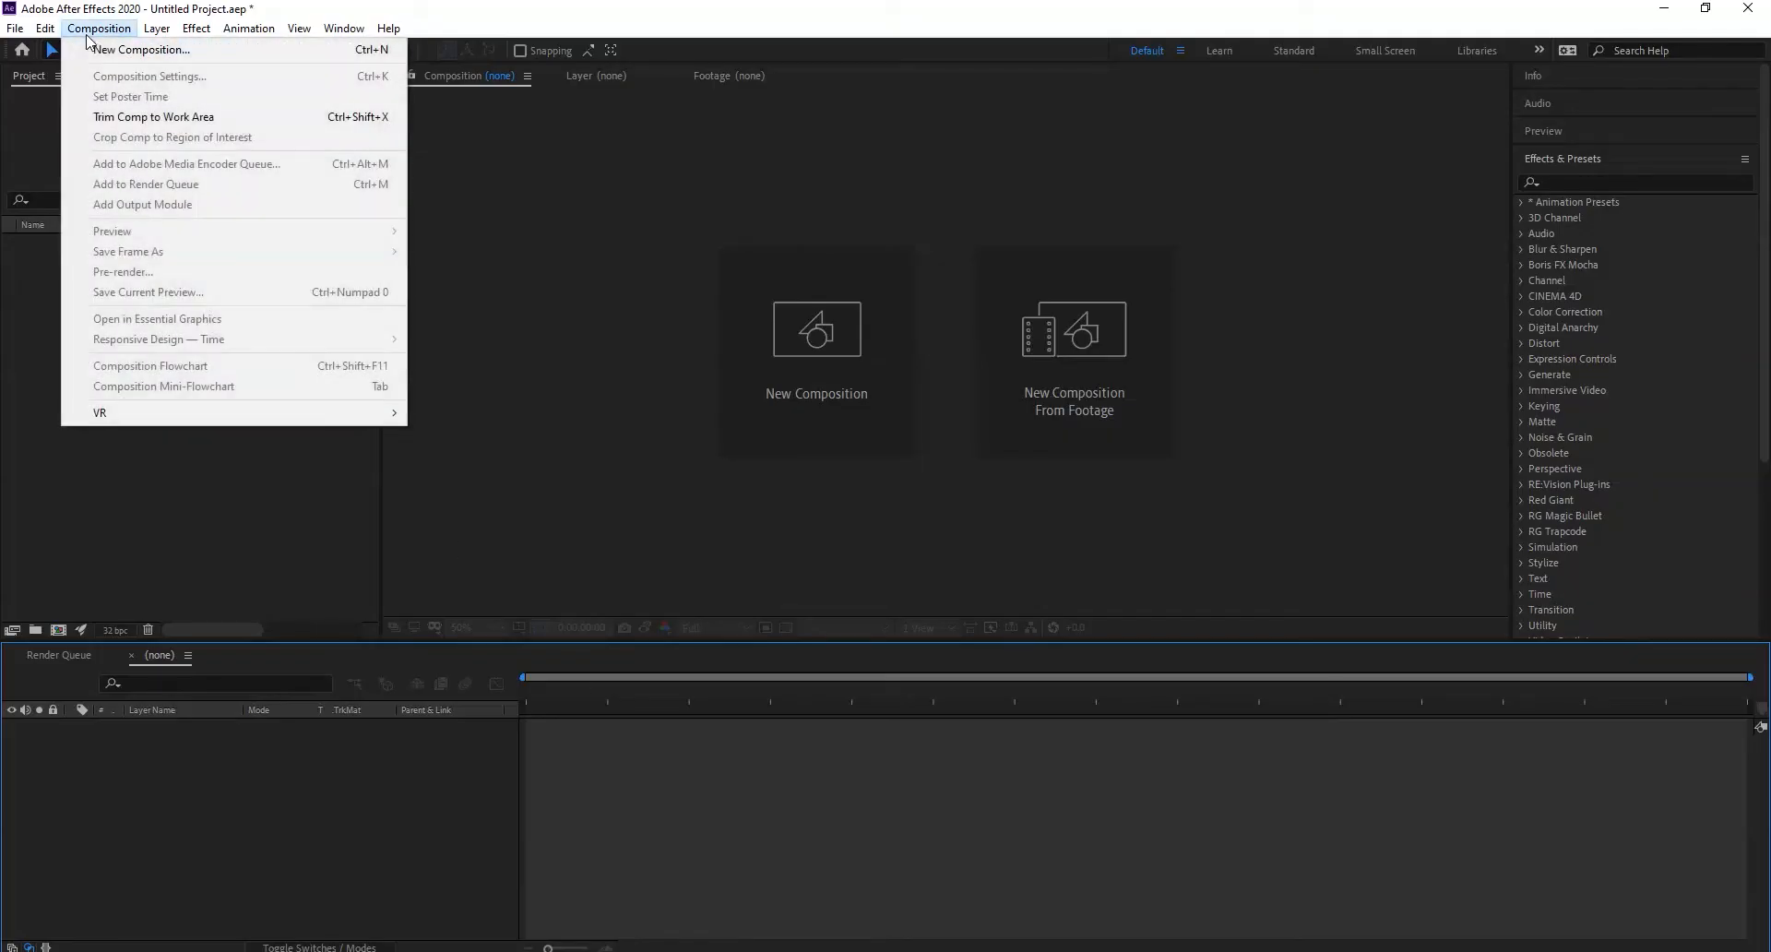
left_click(115, 41)
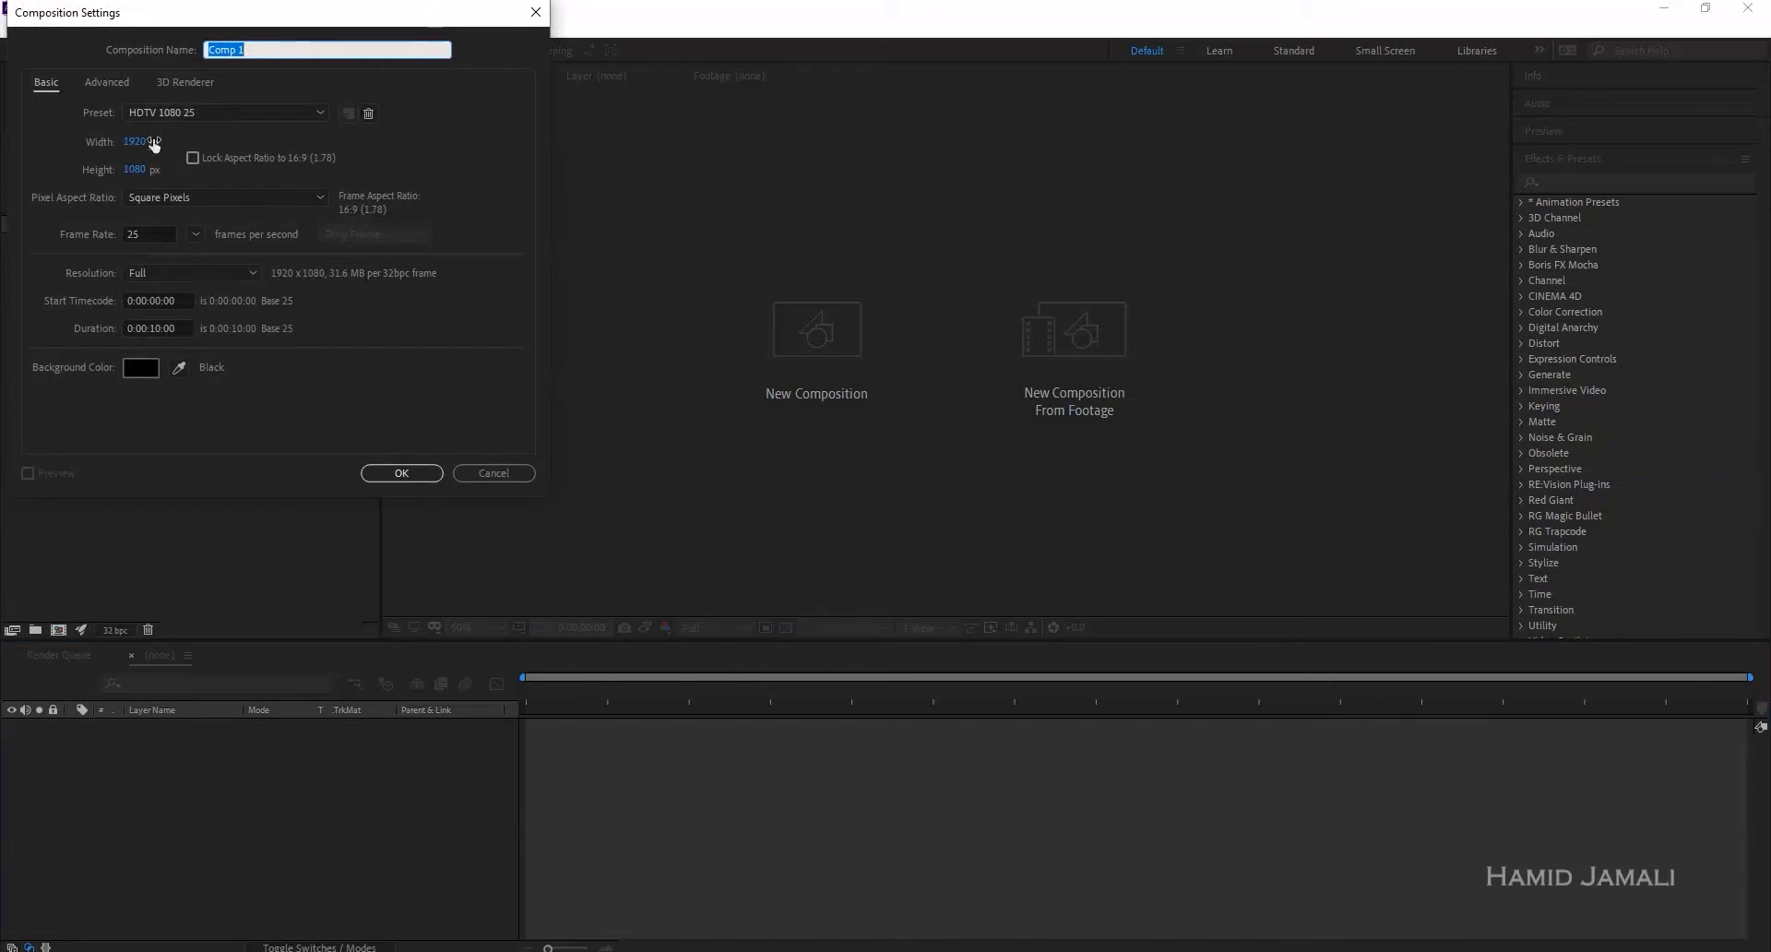
double_click(155, 328)
type("05")
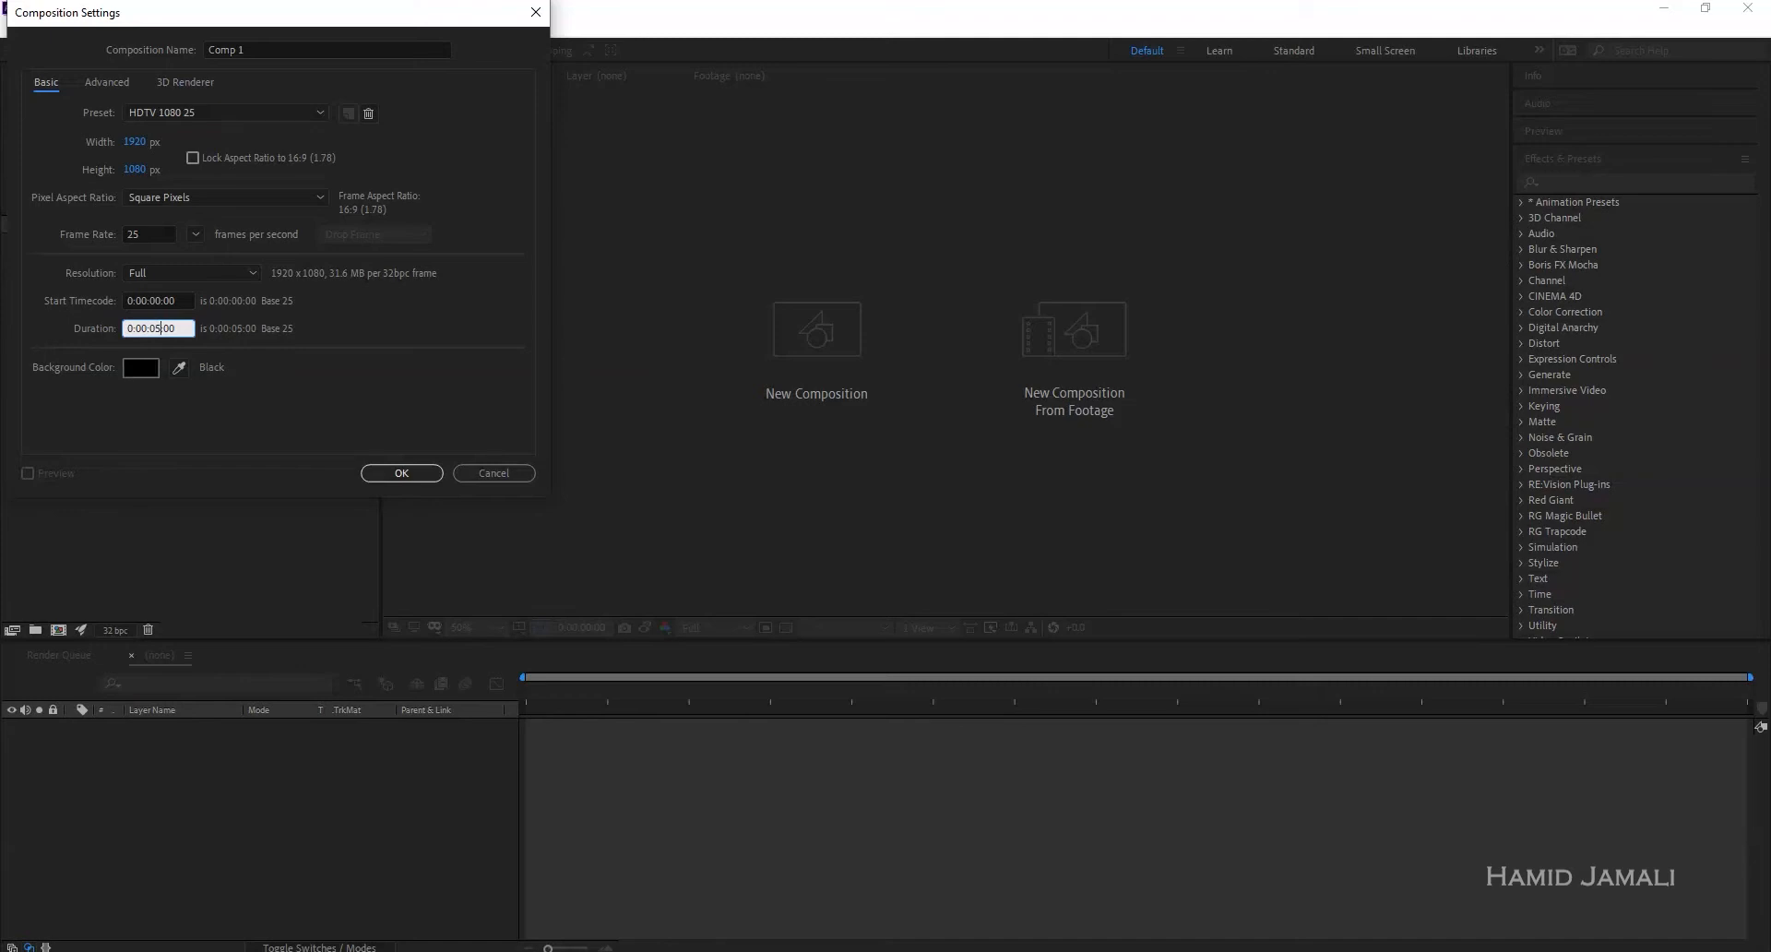
key("Return")
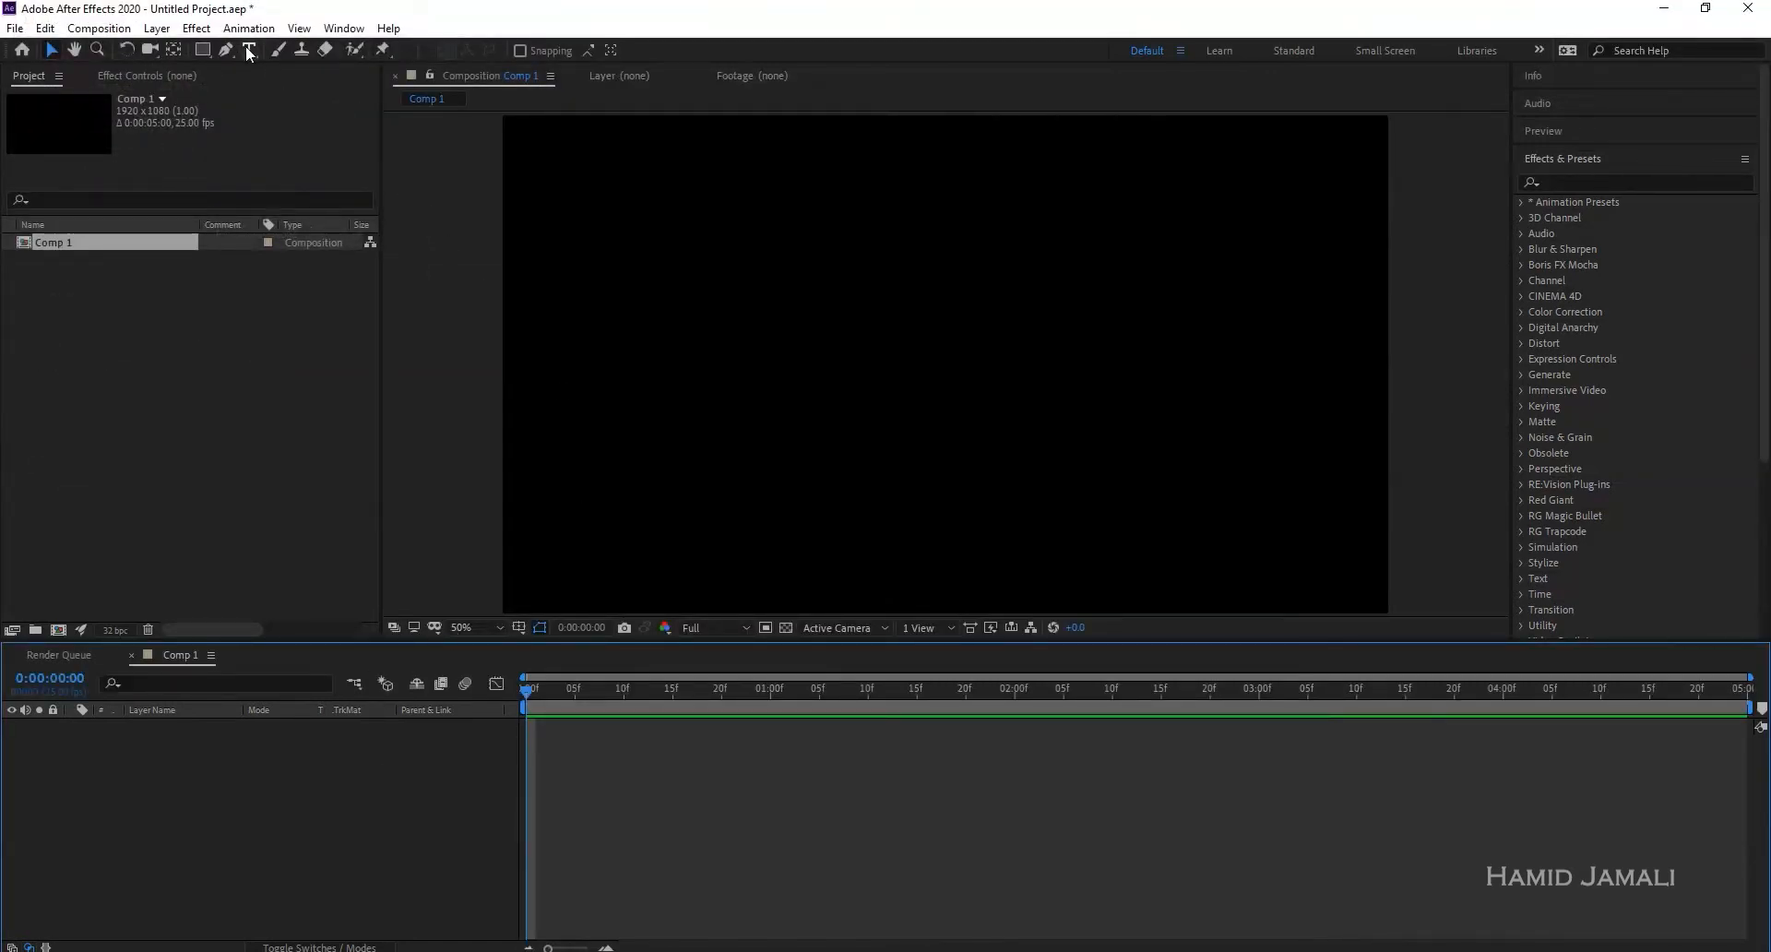
- Add a text layer reading TERMINATOR in the composition
left_click(247, 49)
left_click(997, 338)
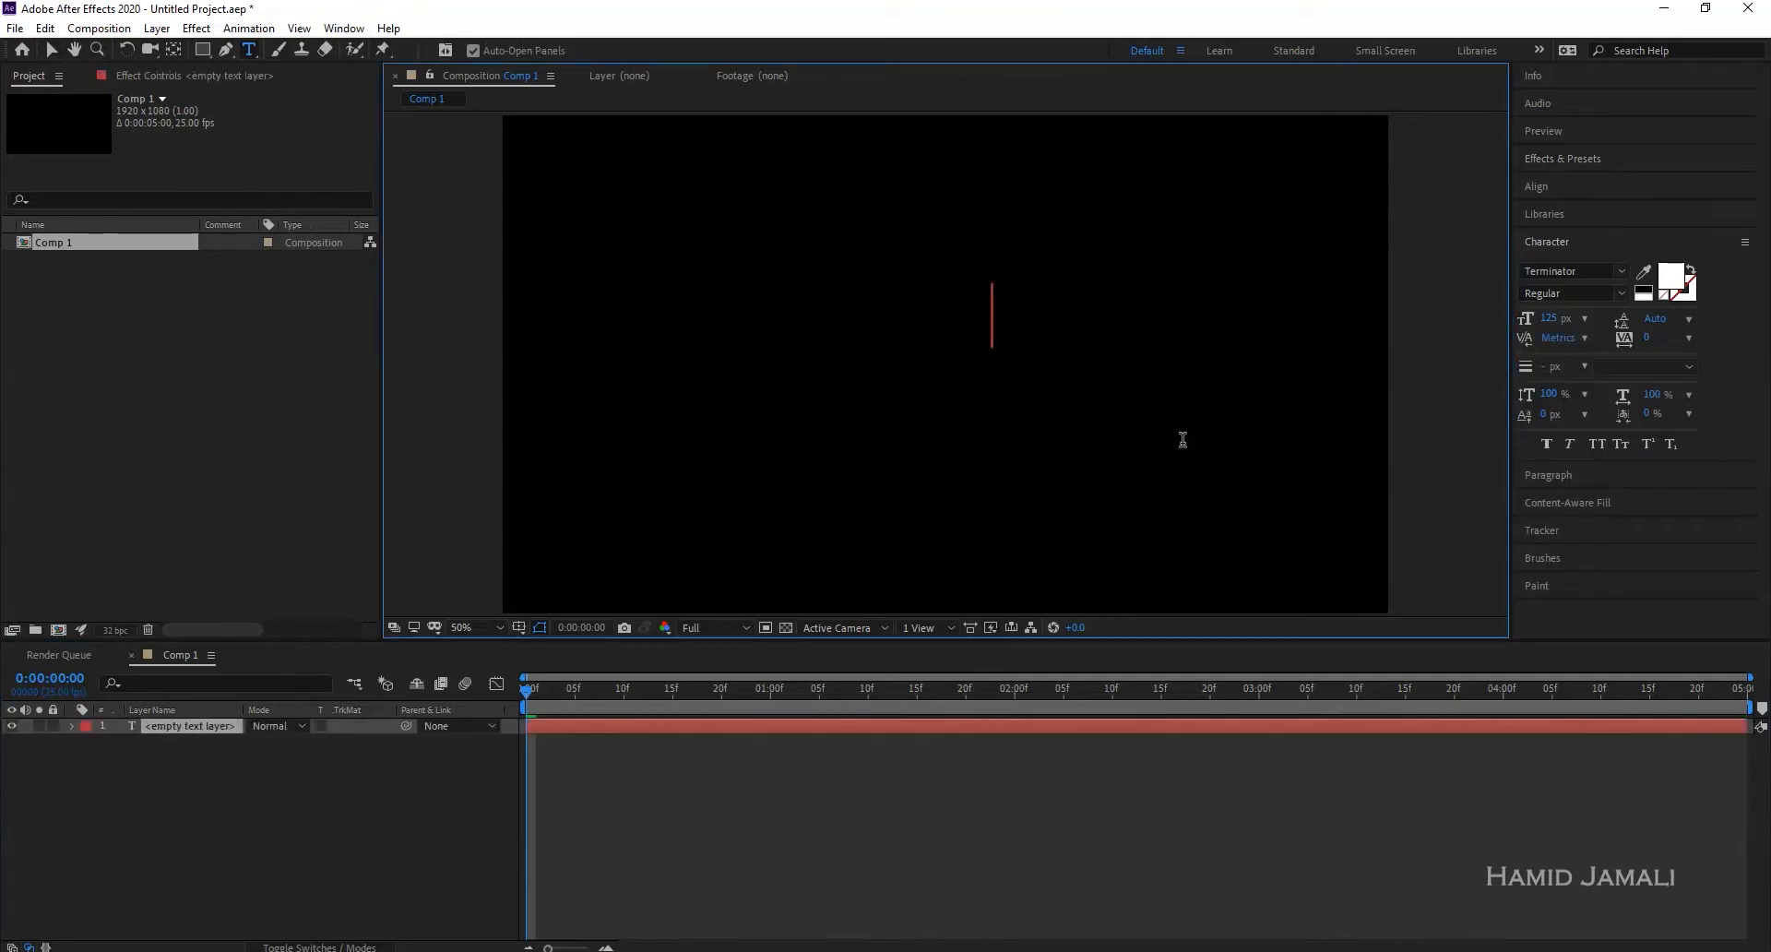
type("TER")
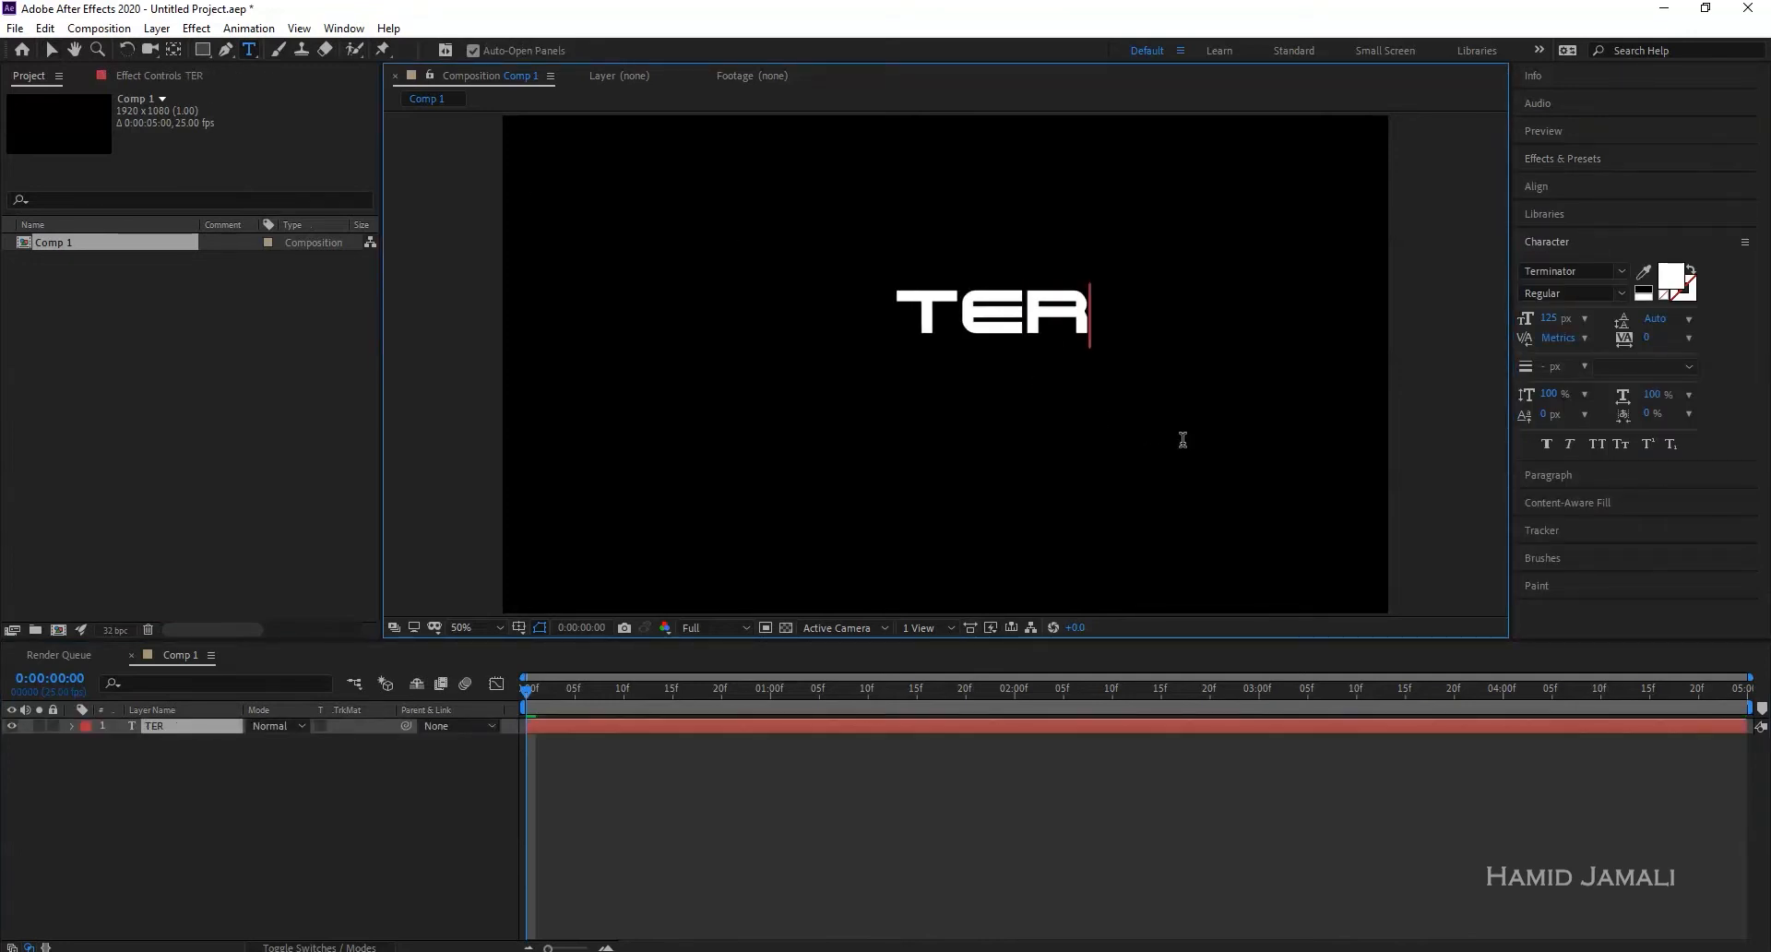
type("MINA")
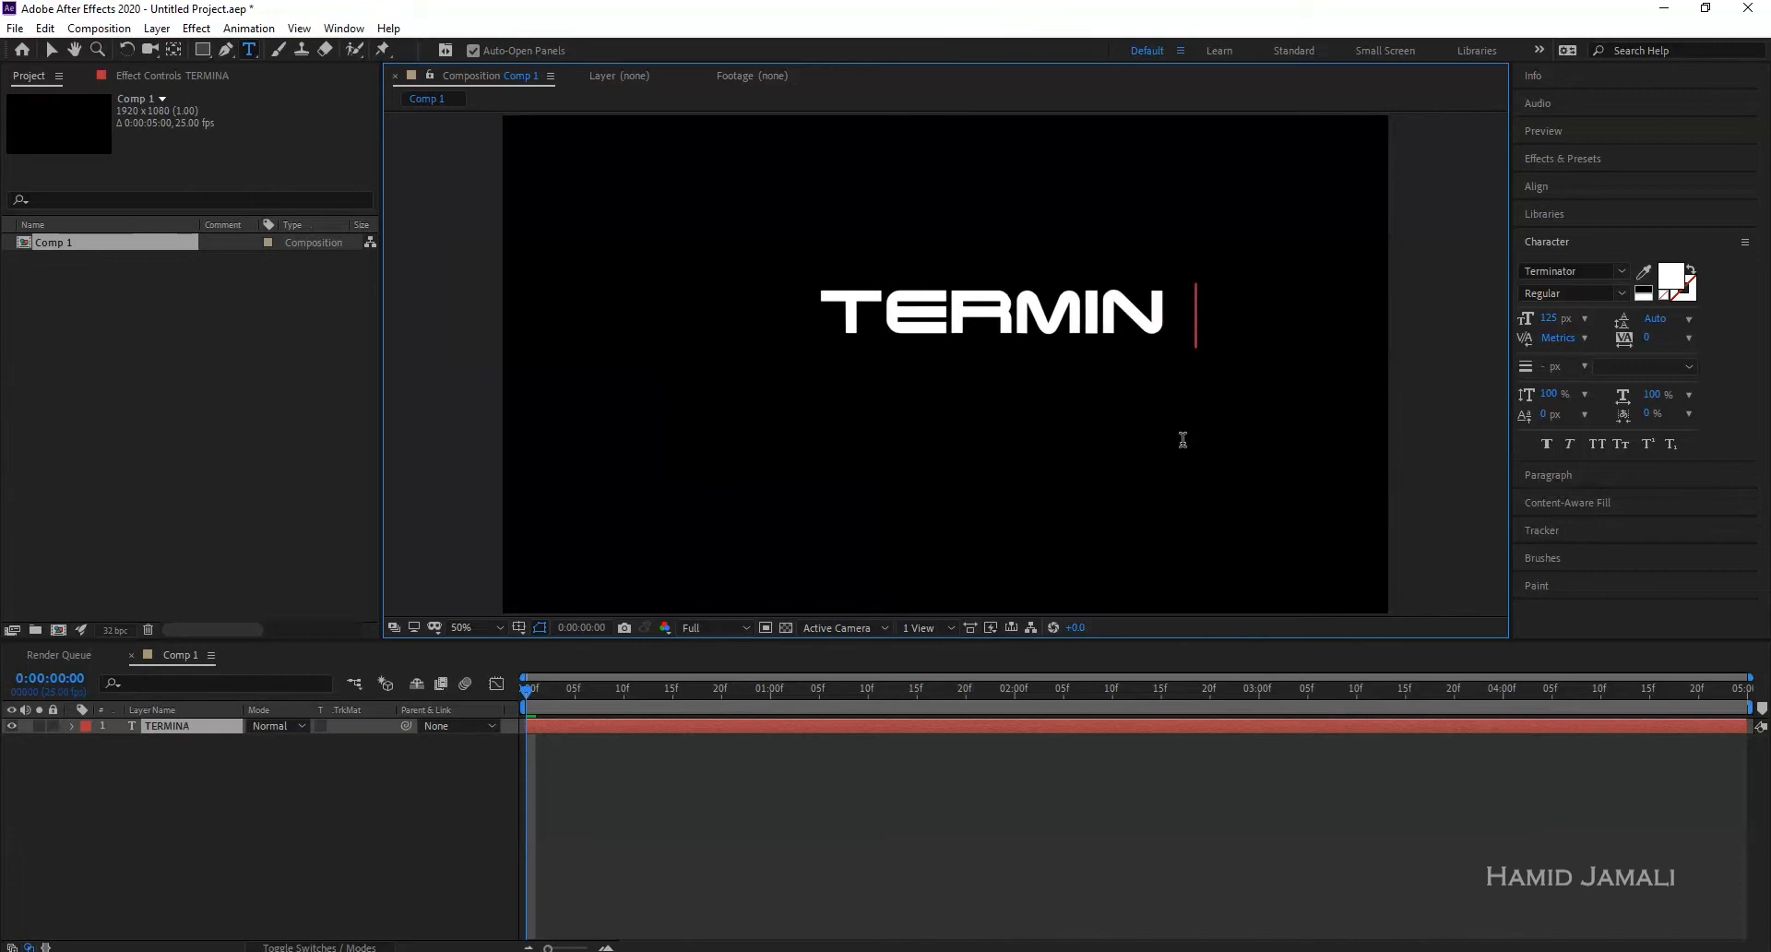
type("TOR")
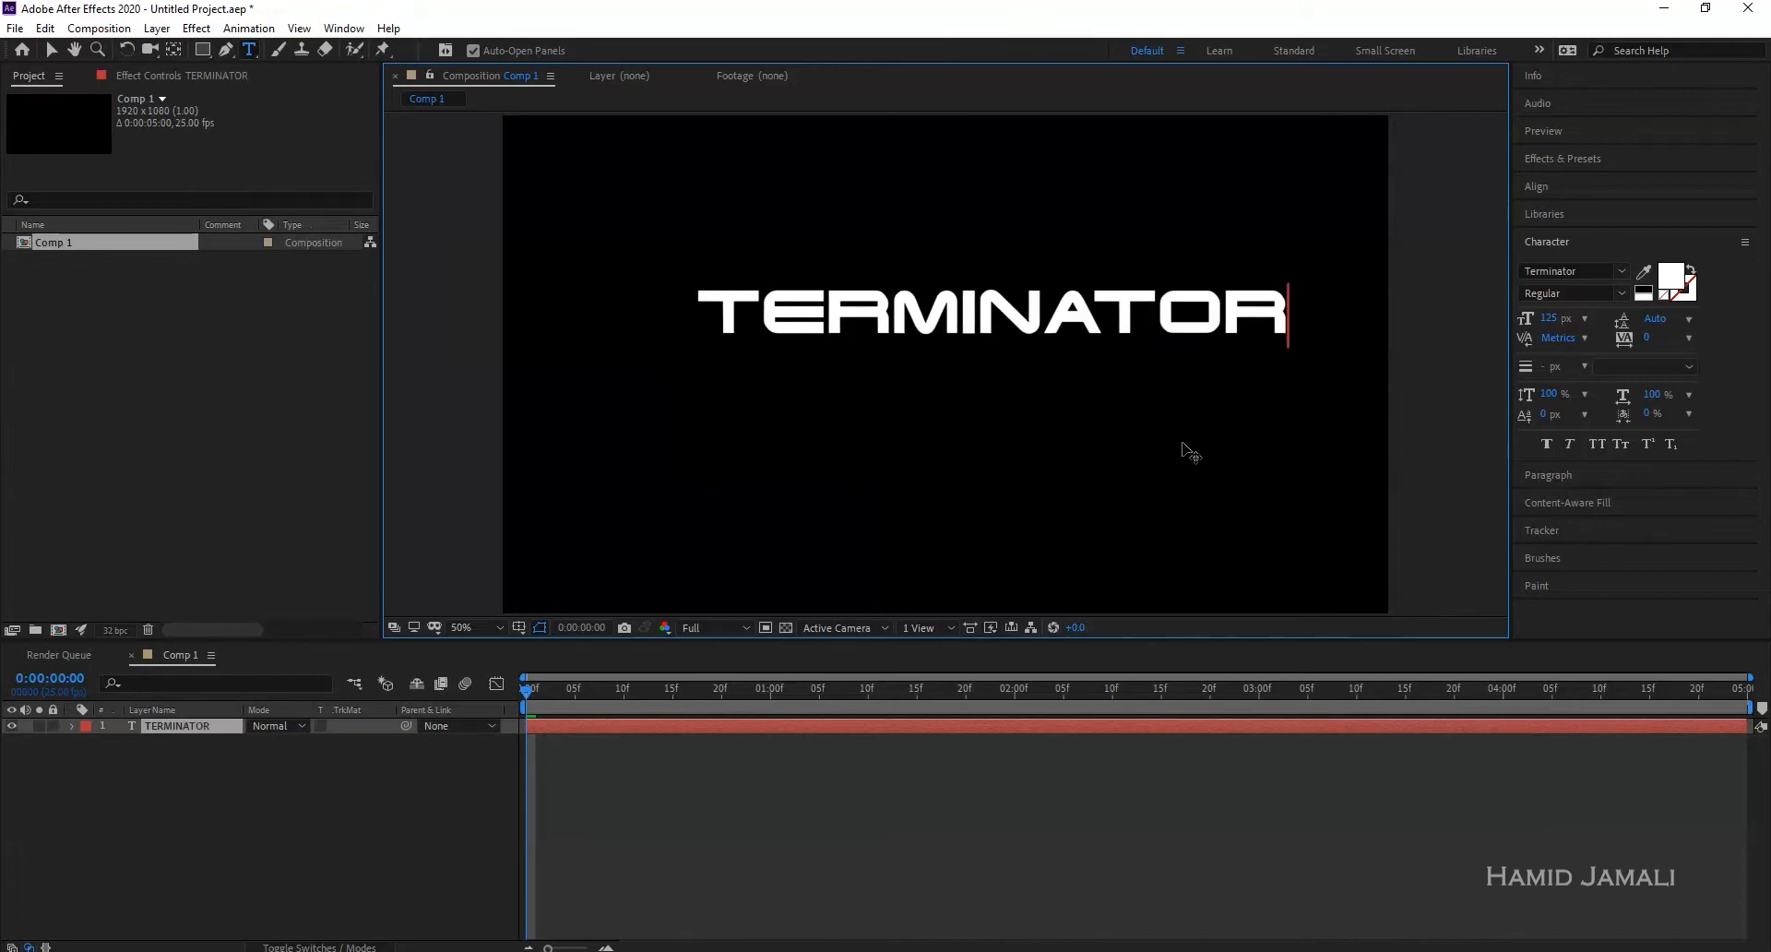
key("ctrl+Return")
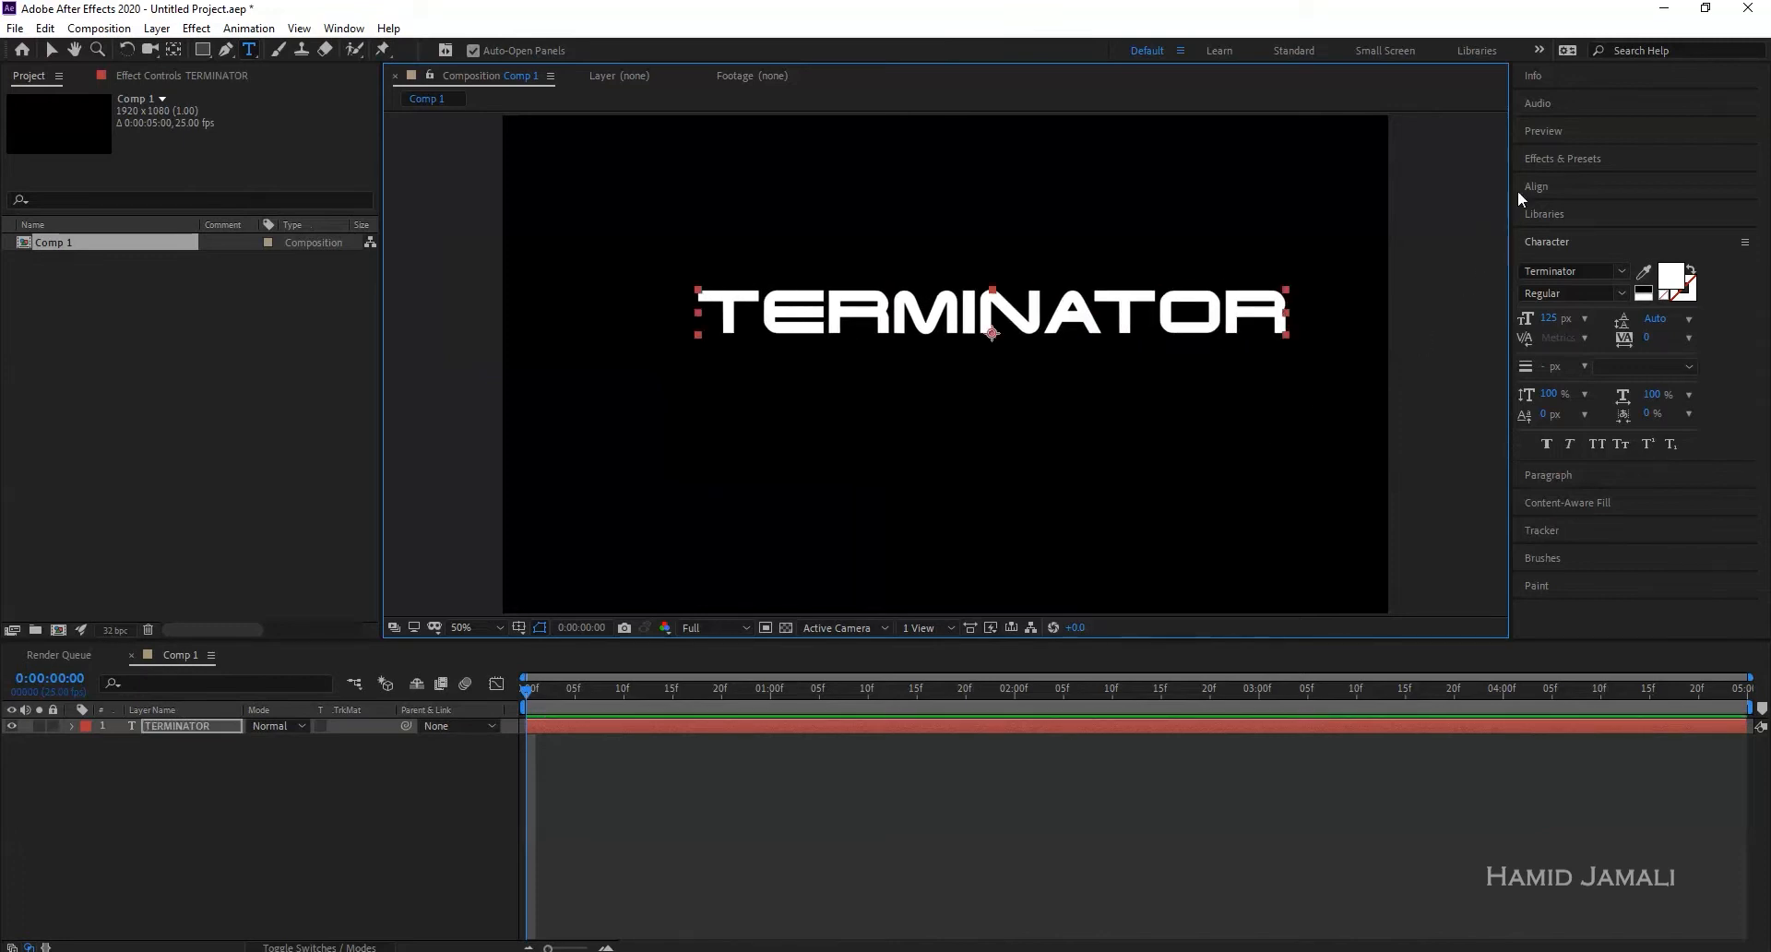
- Centre the TERMINATOR title horizontally and vertically and set its font size to 100 px
left_click(1542, 186)
left_click(1562, 233)
left_click(1658, 231)
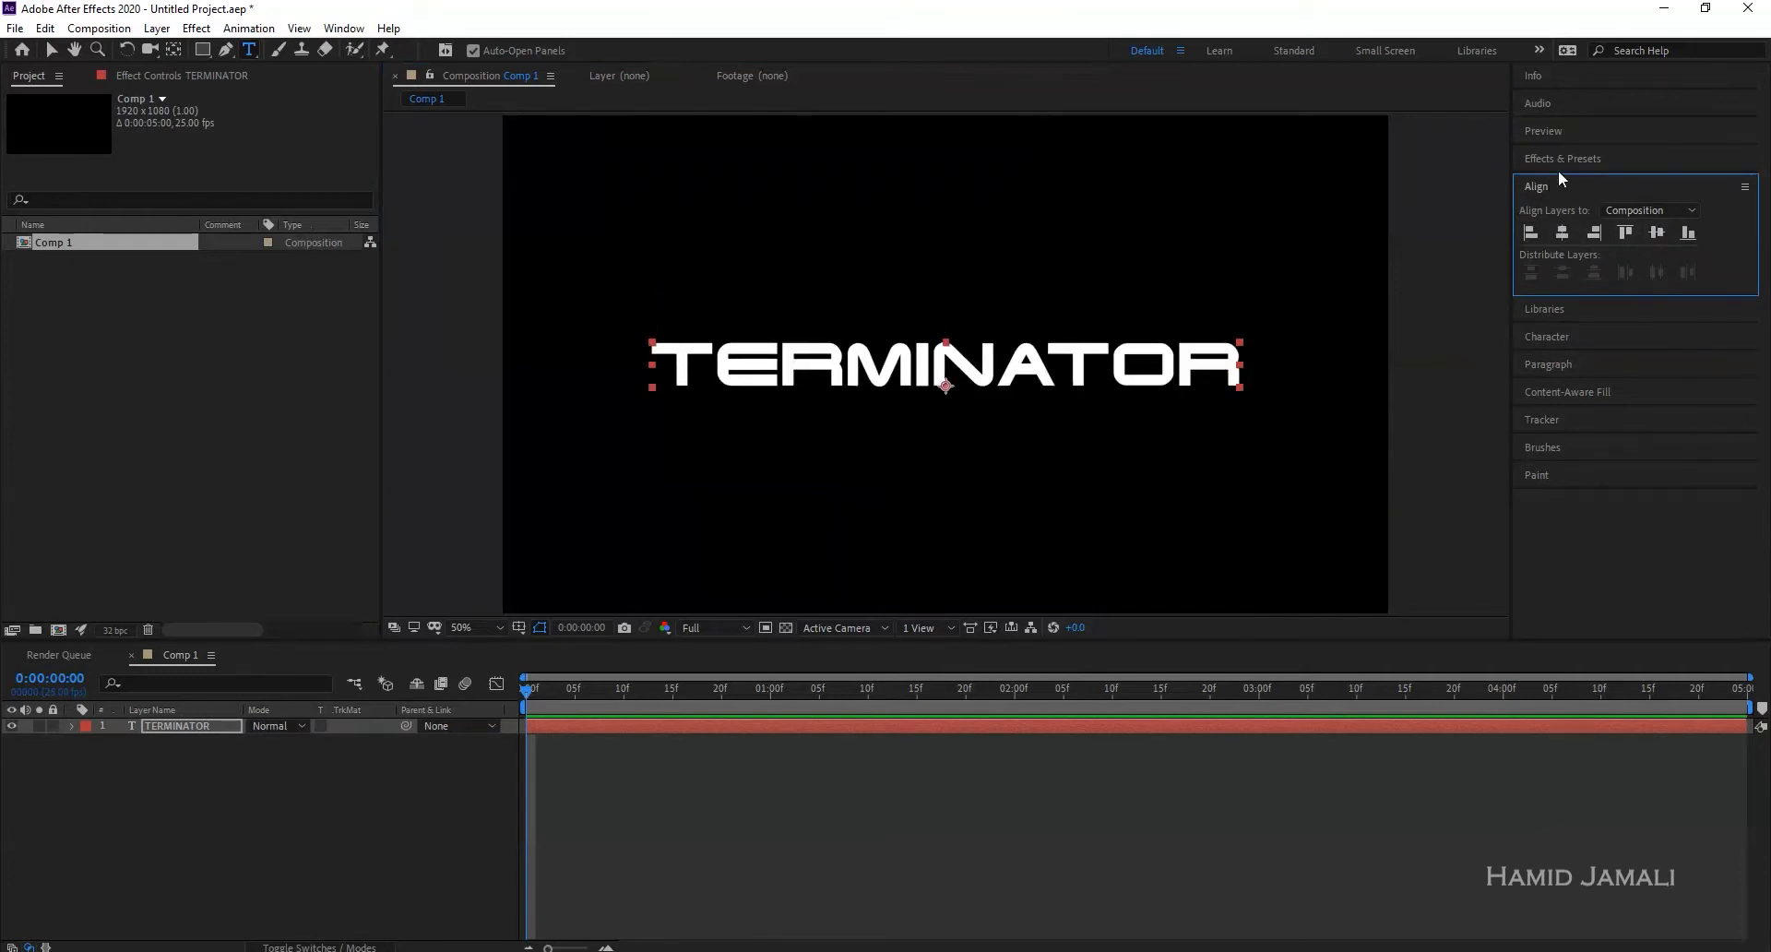
left_click(1565, 337)
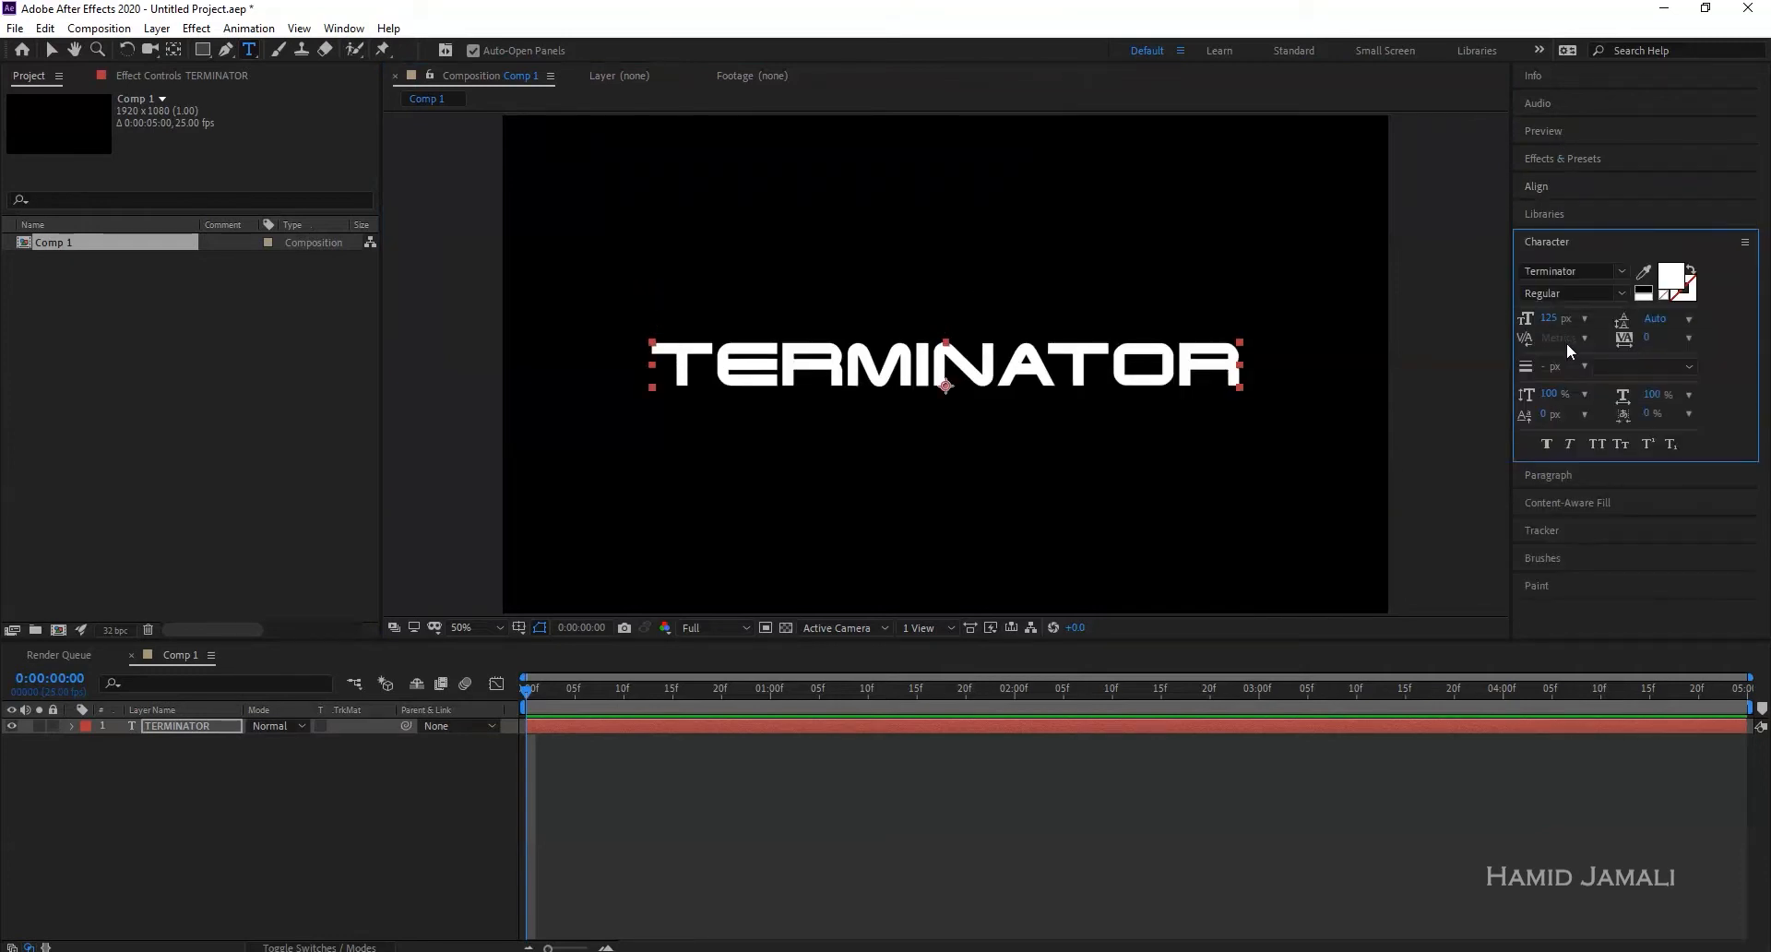
left_click(1553, 316)
type("100")
key("Return")
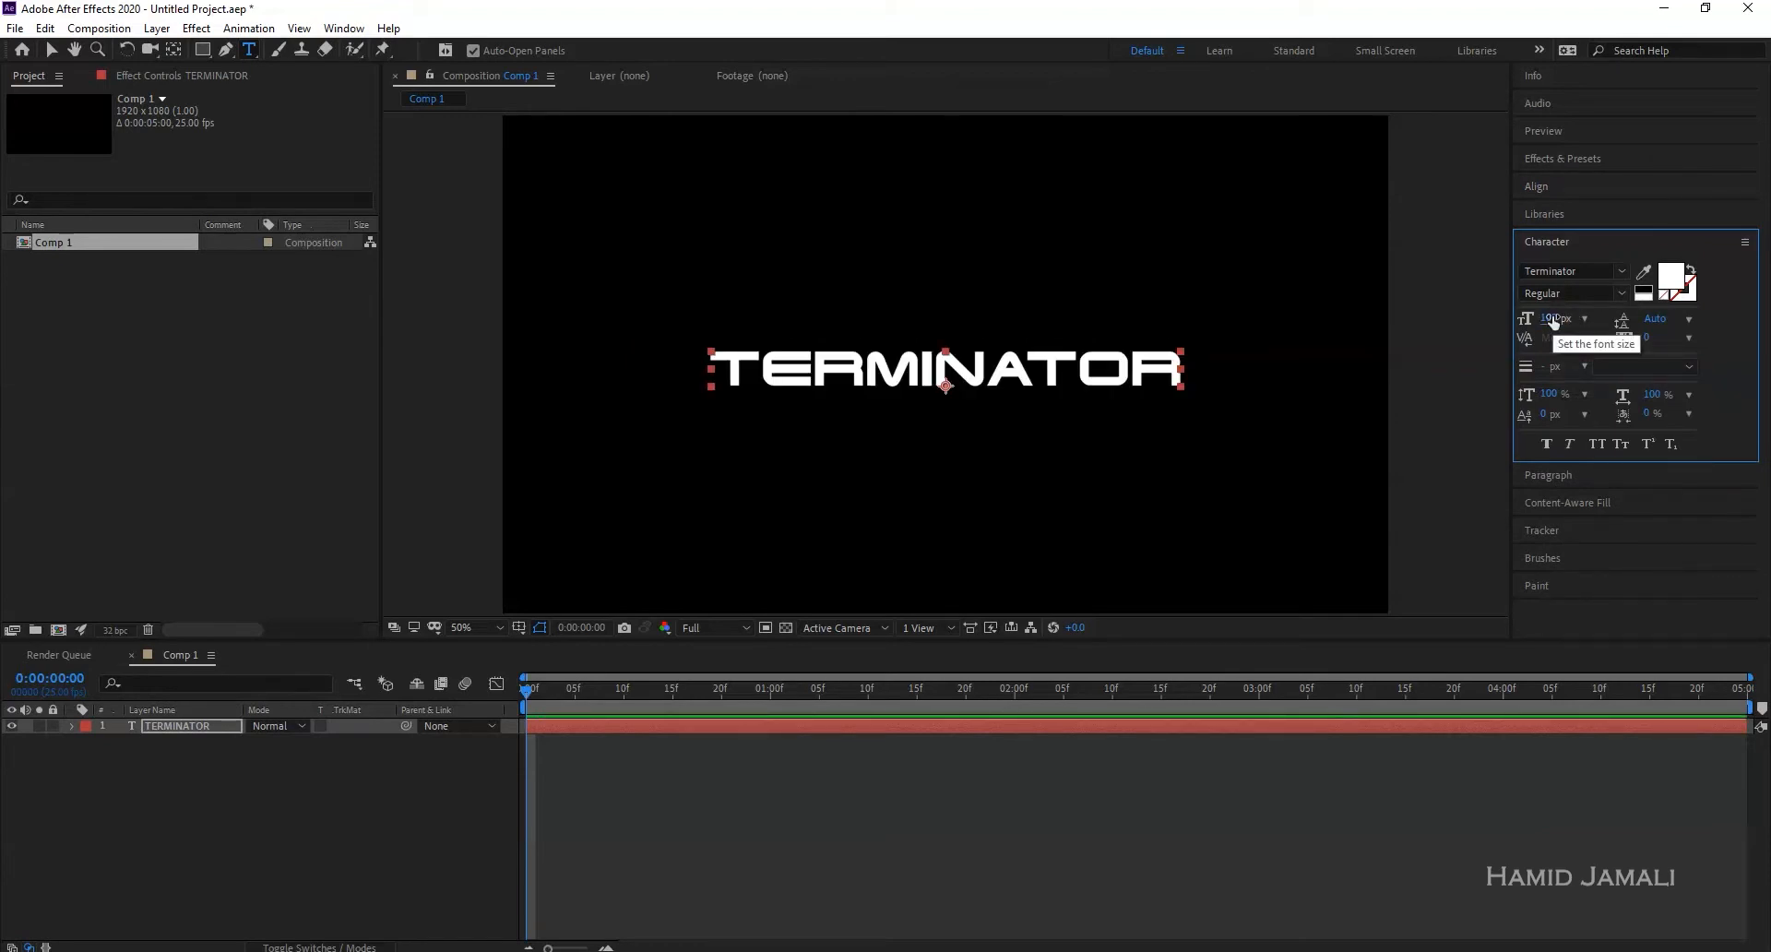
left_click(933, 806)
left_click(211, 726)
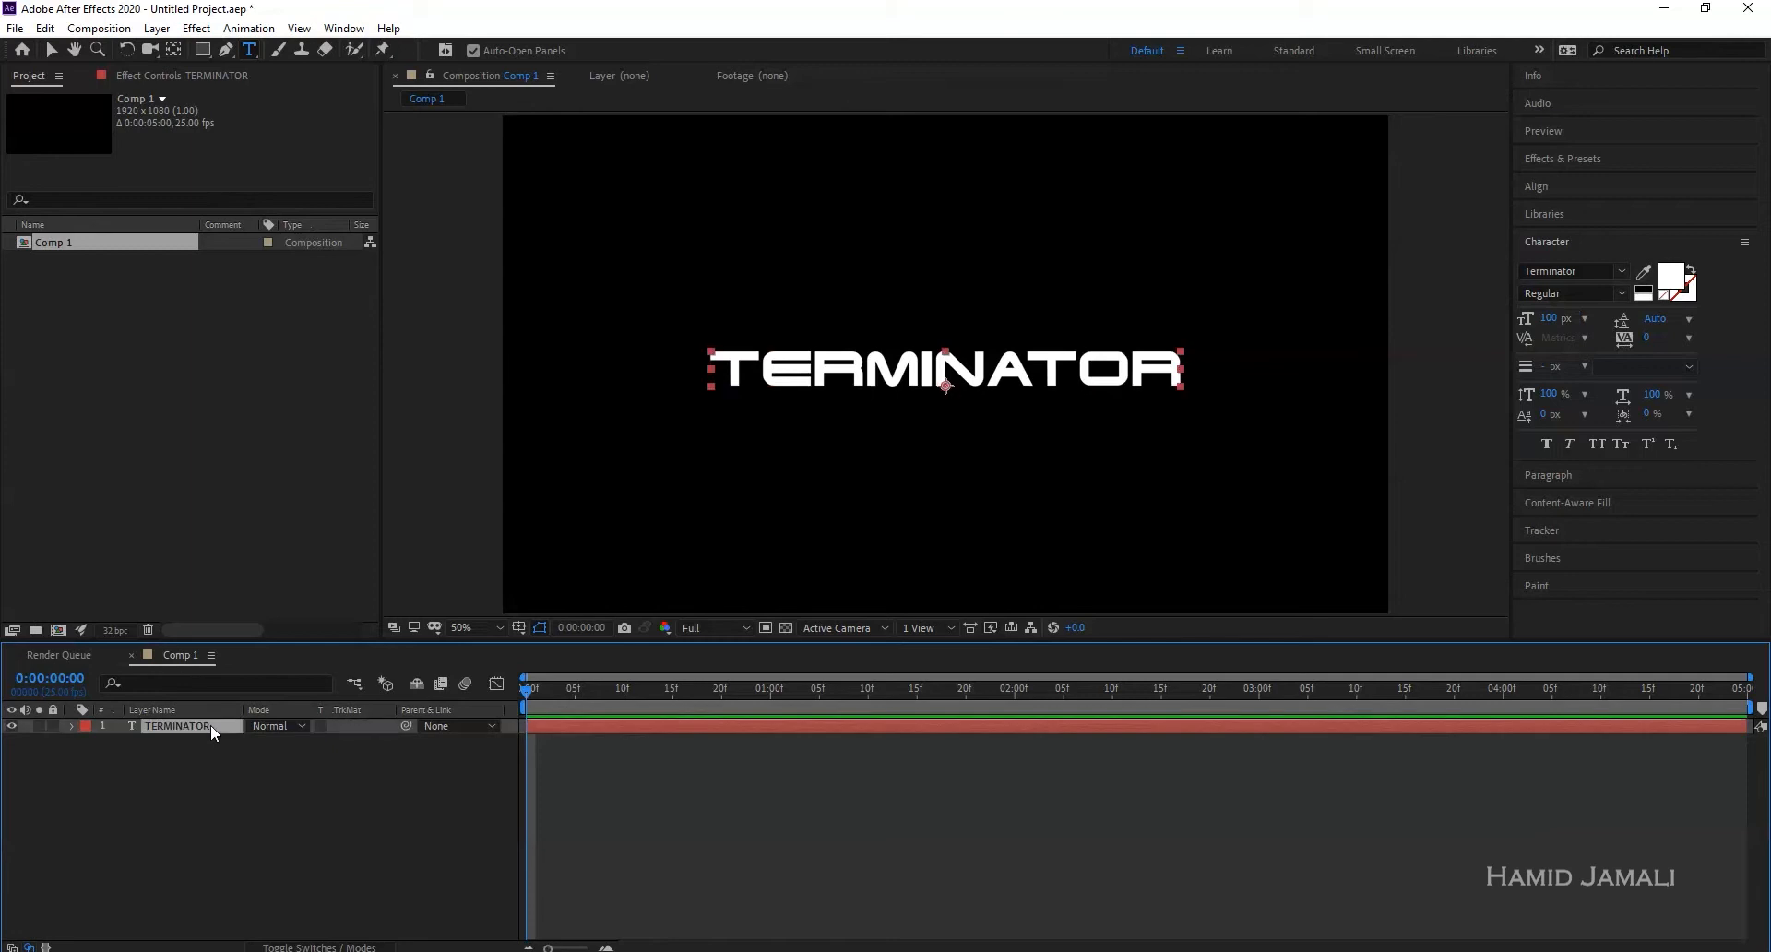
- Pre-compose the TERMINATOR title into a precomp named text
left_click(98, 29)
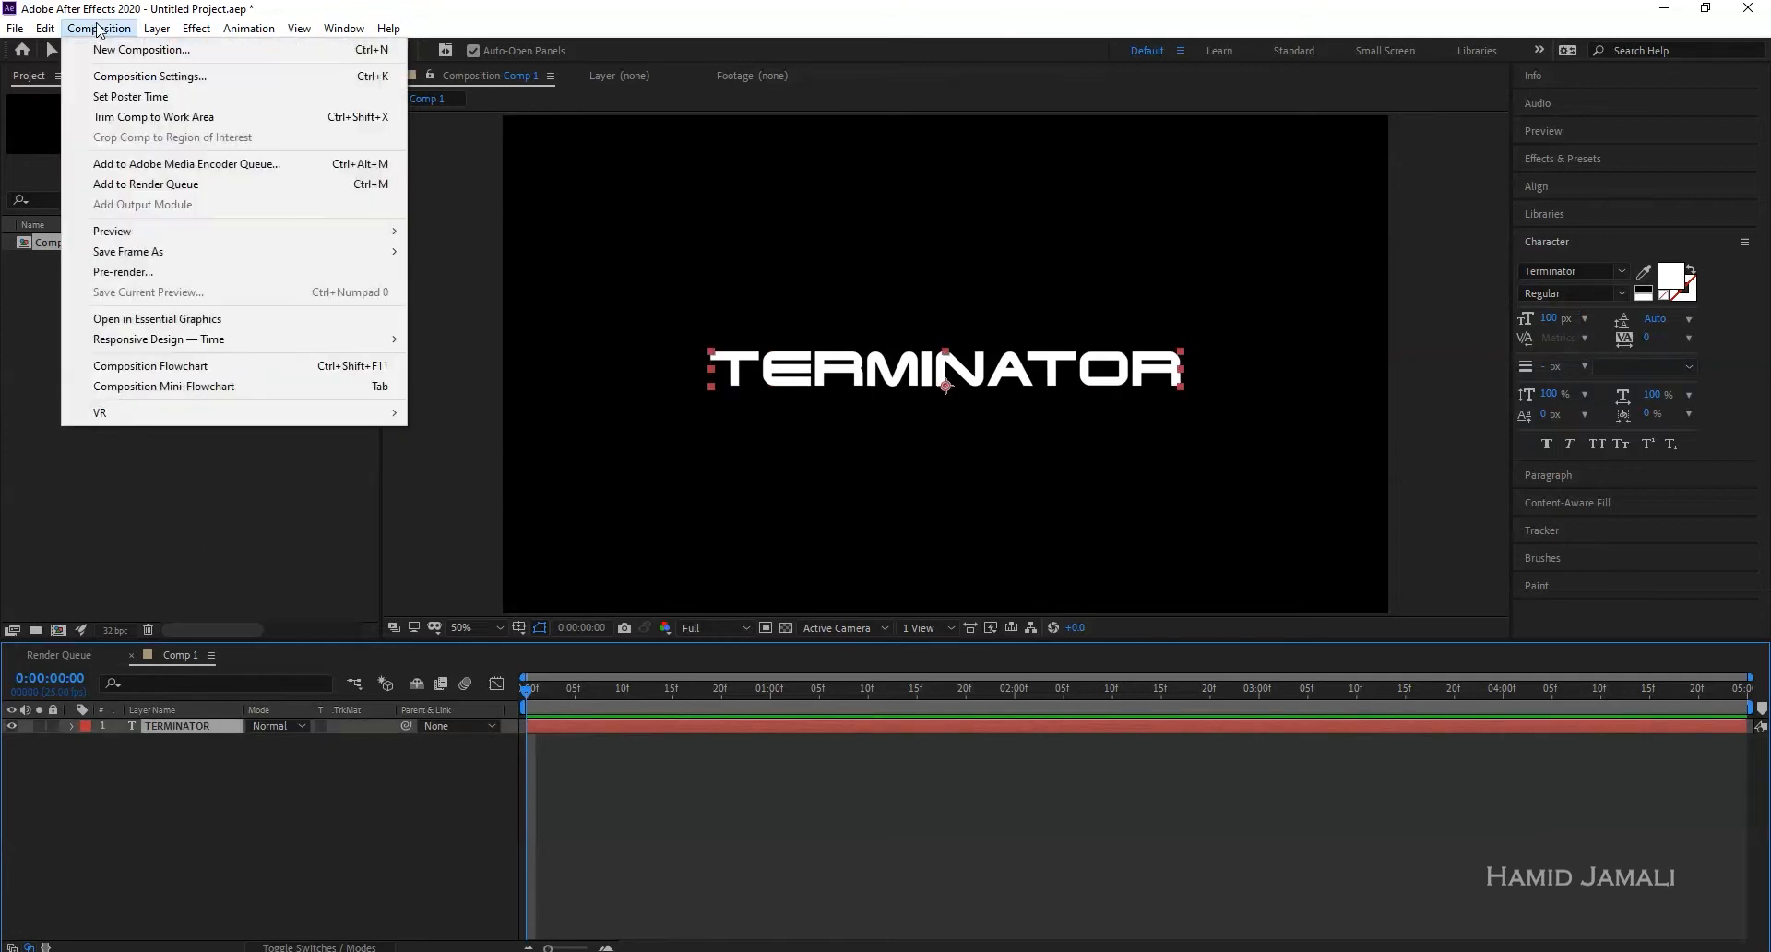
mouse_move(155, 30)
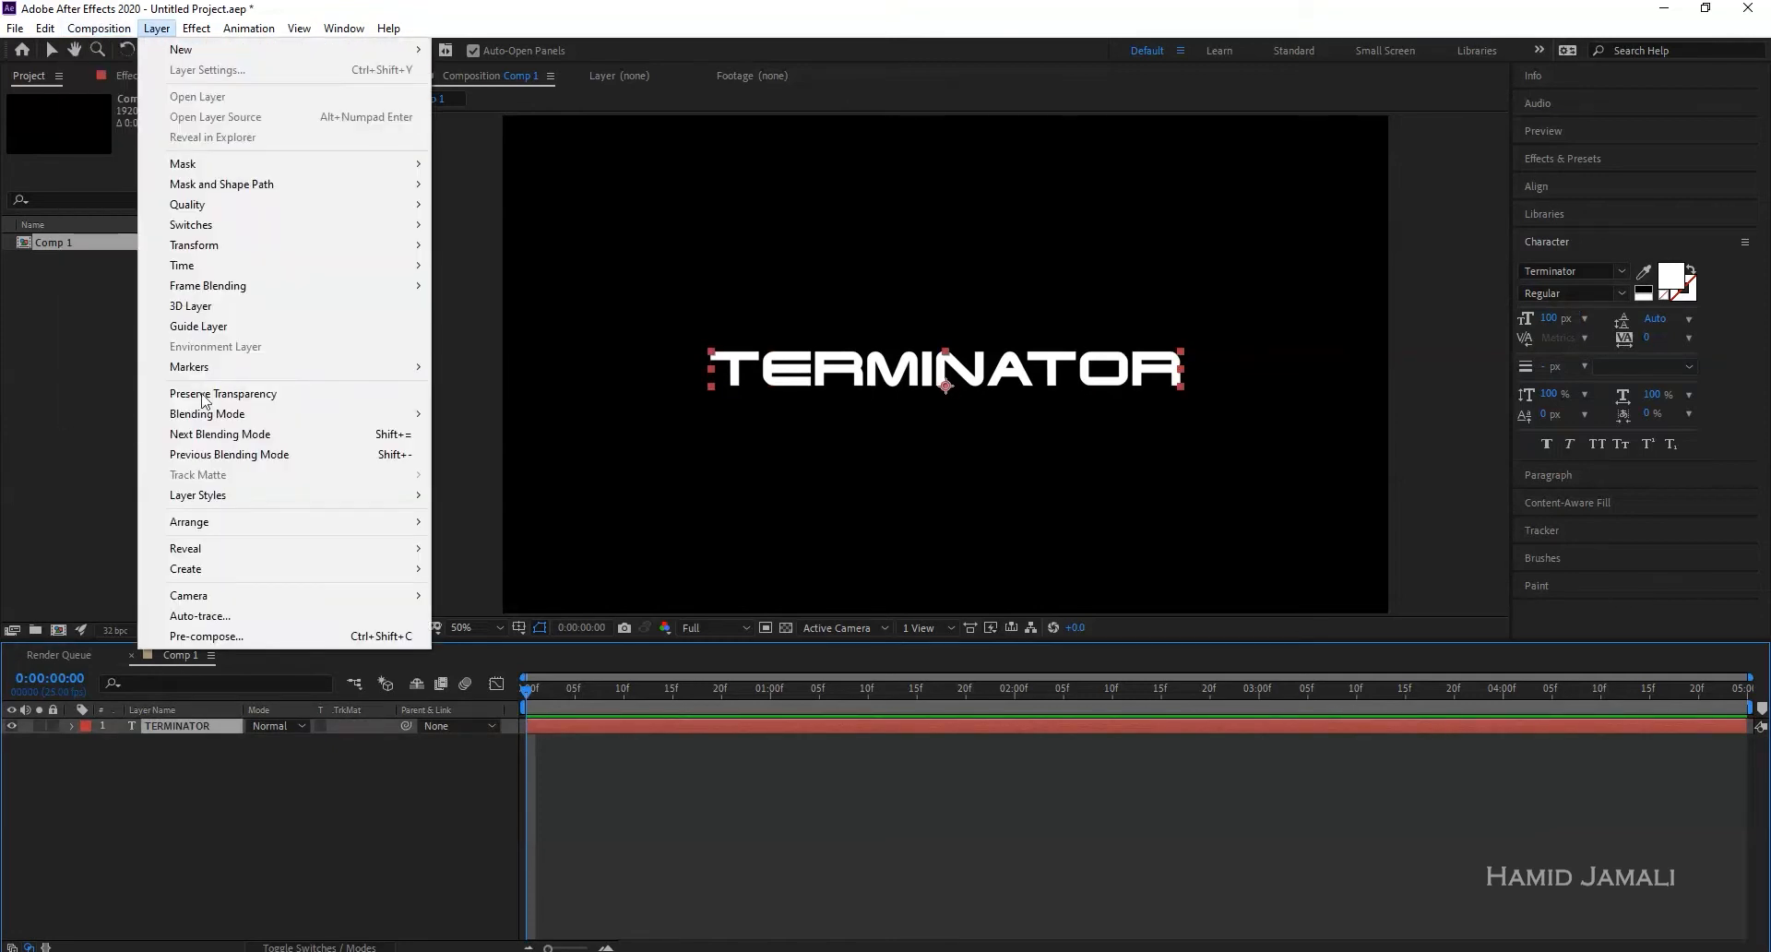
left_click(213, 636)
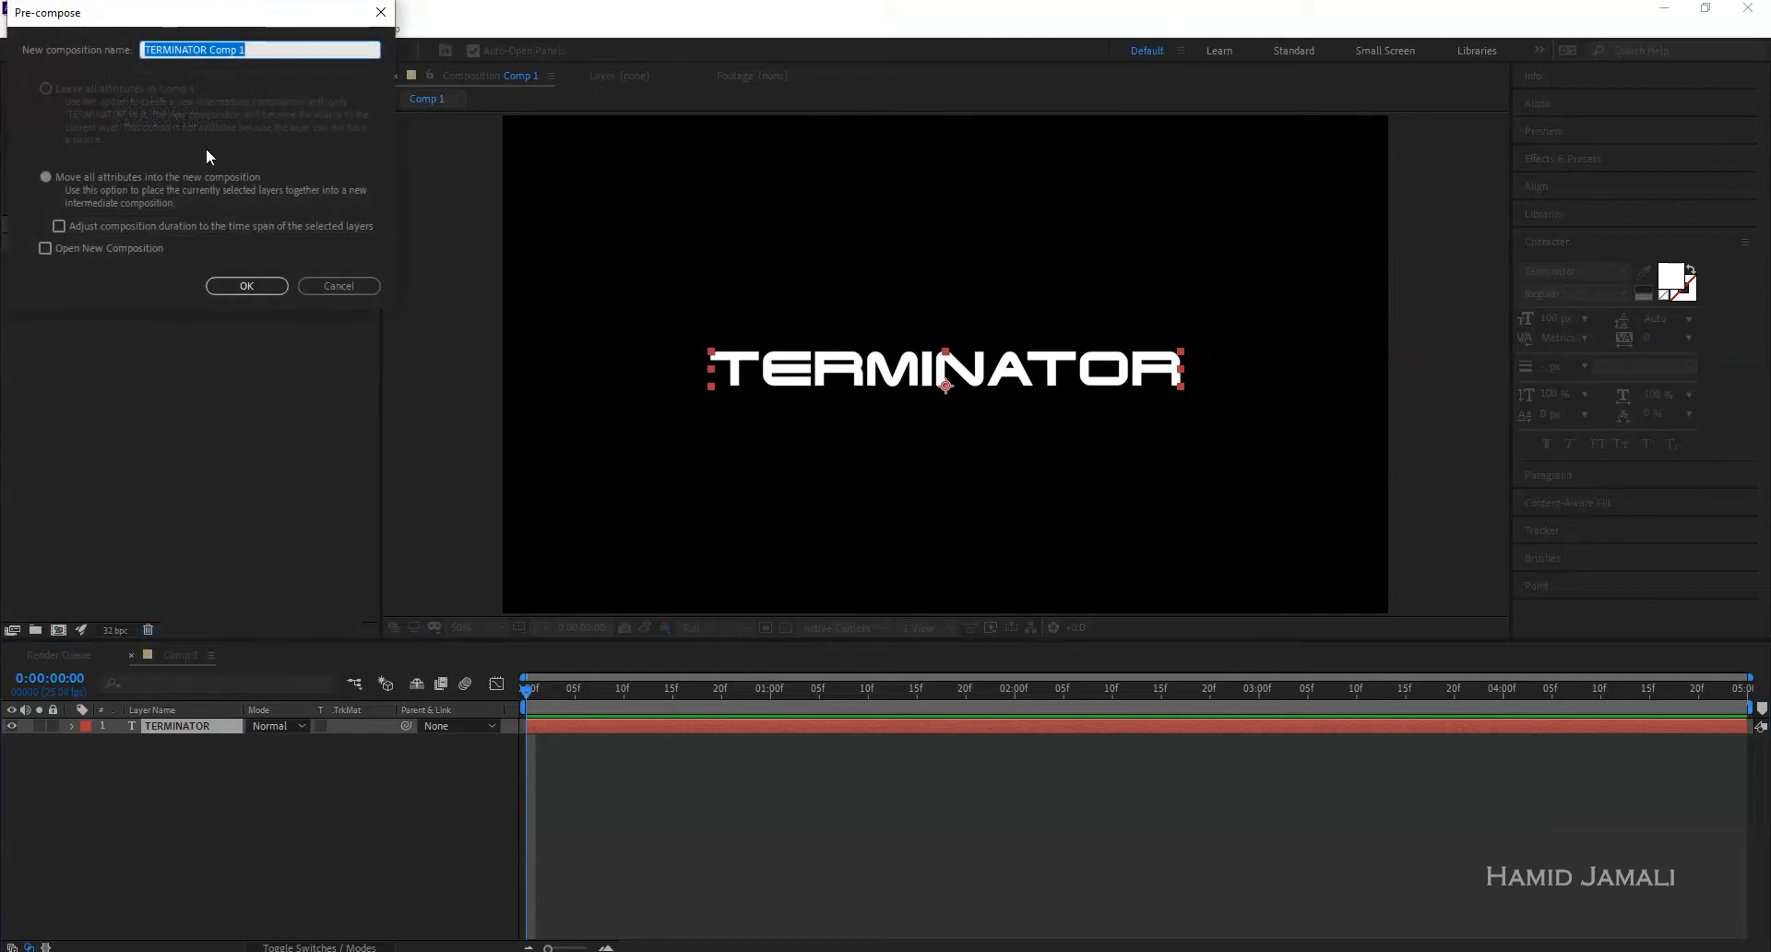
type("text")
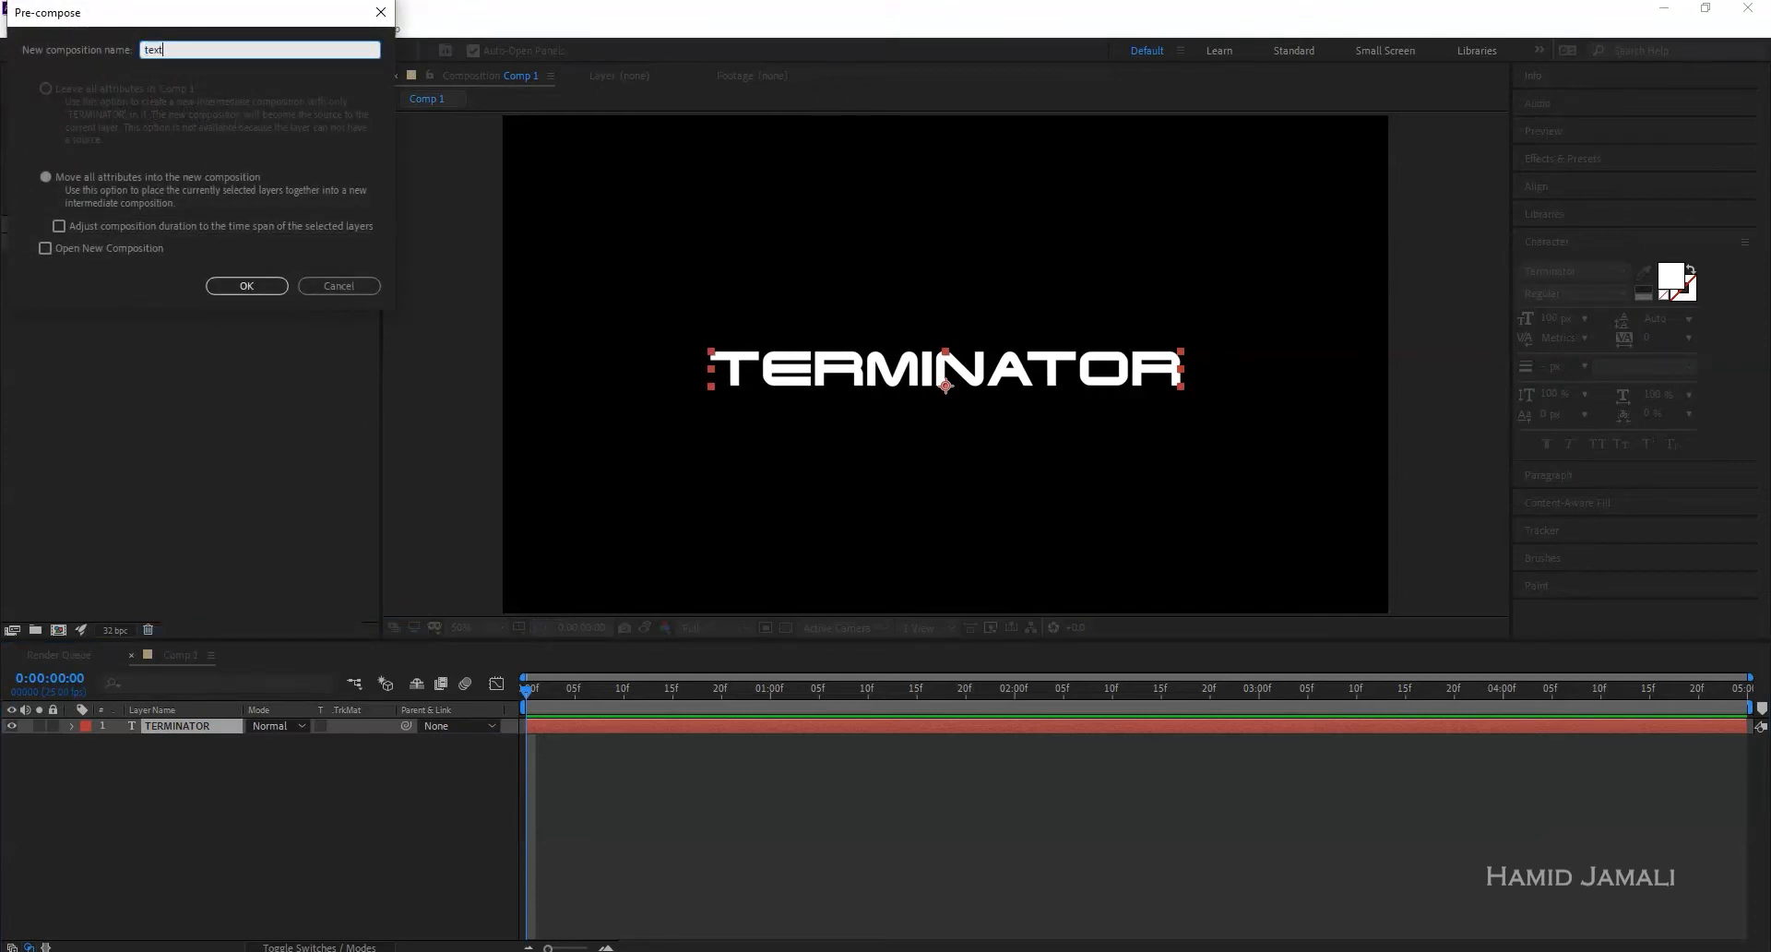
key("Return")
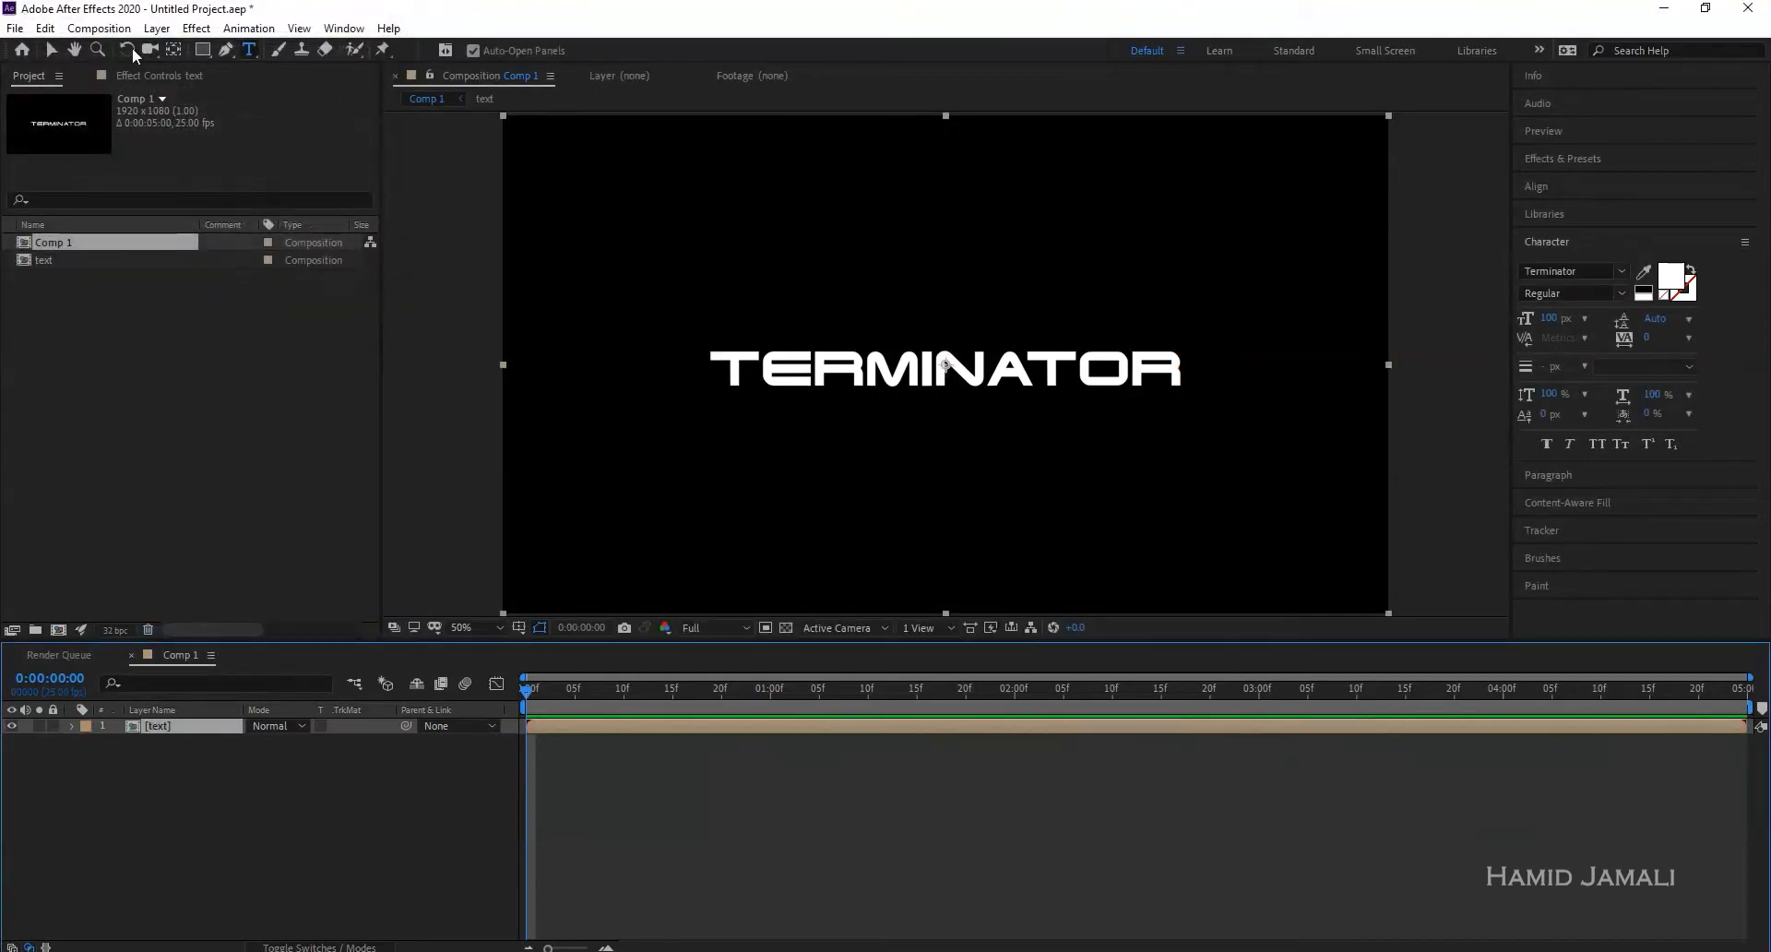
- Apply Shift Channels to the text precomp and duplicate it into three stacked copies
left_click(196, 28)
mouse_move(261, 221)
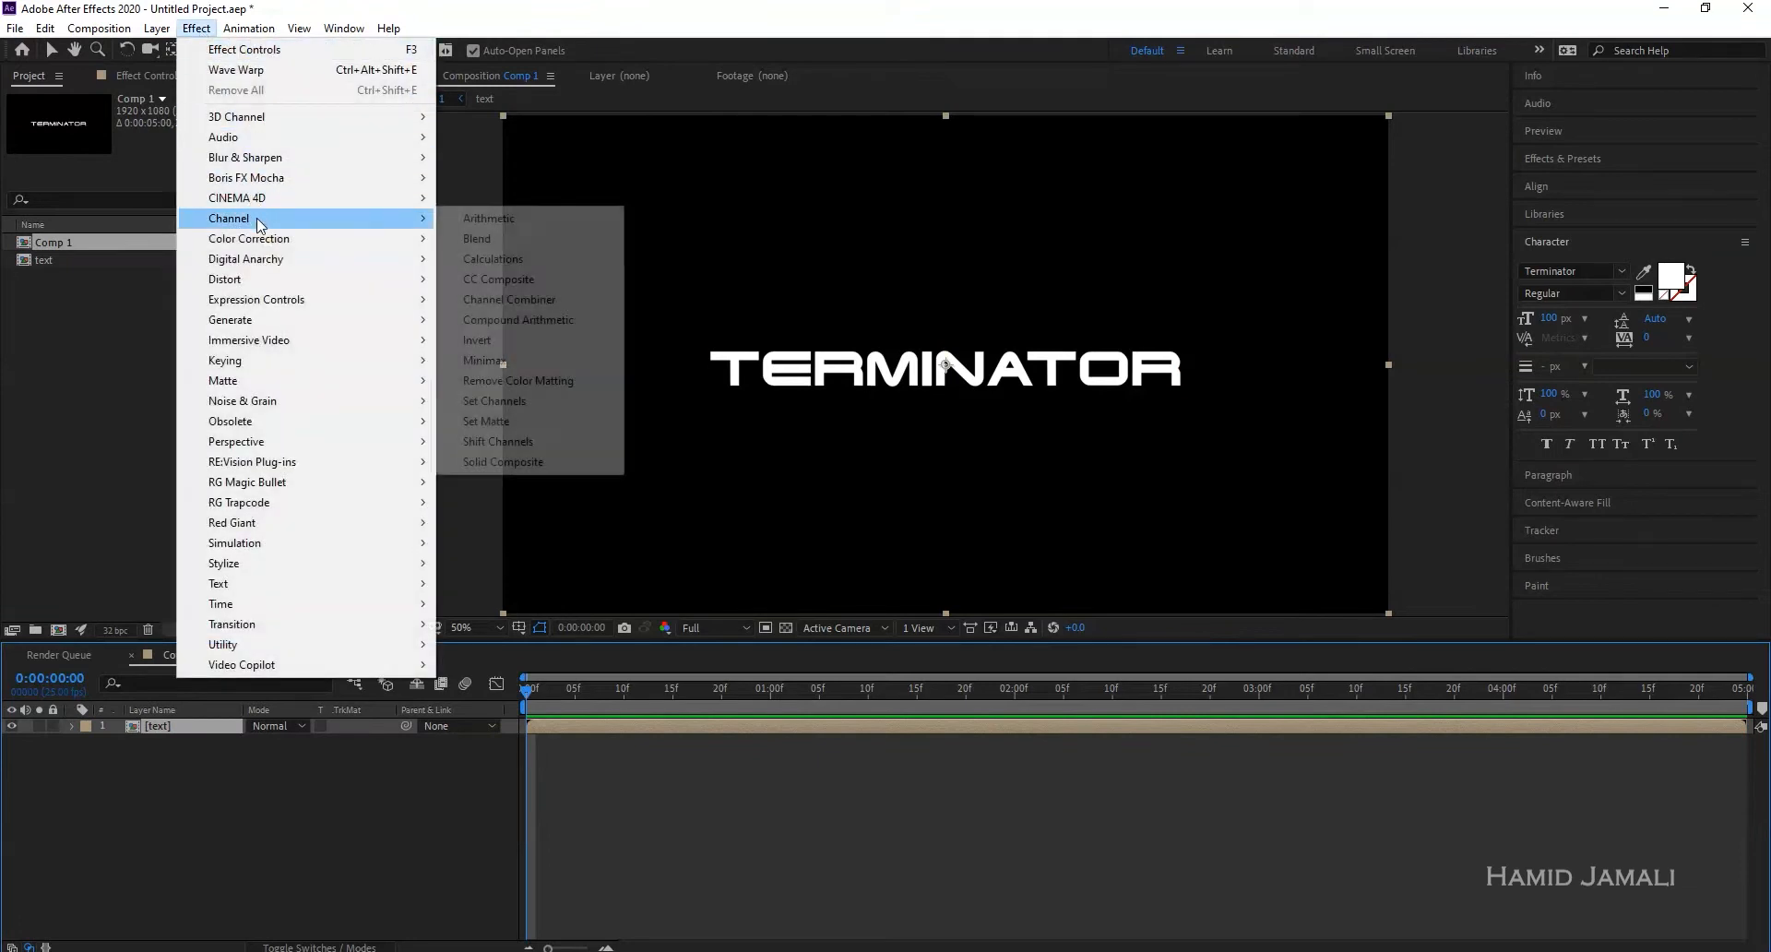
left_click(496, 443)
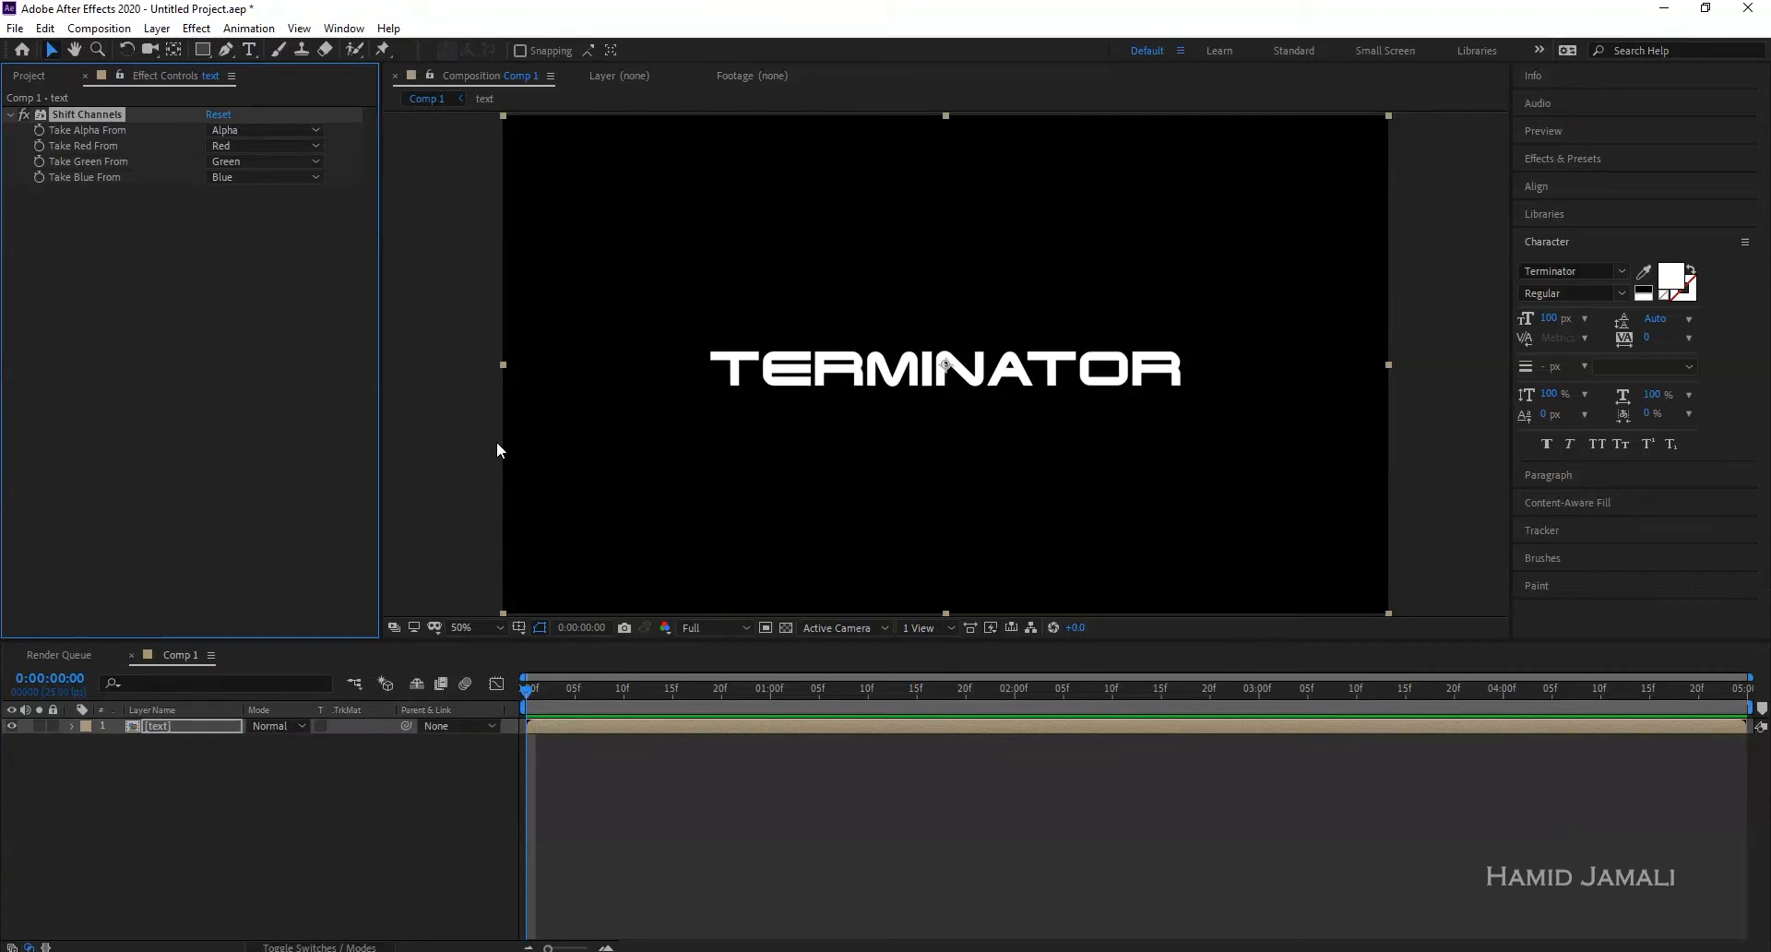
left_click(165, 725)
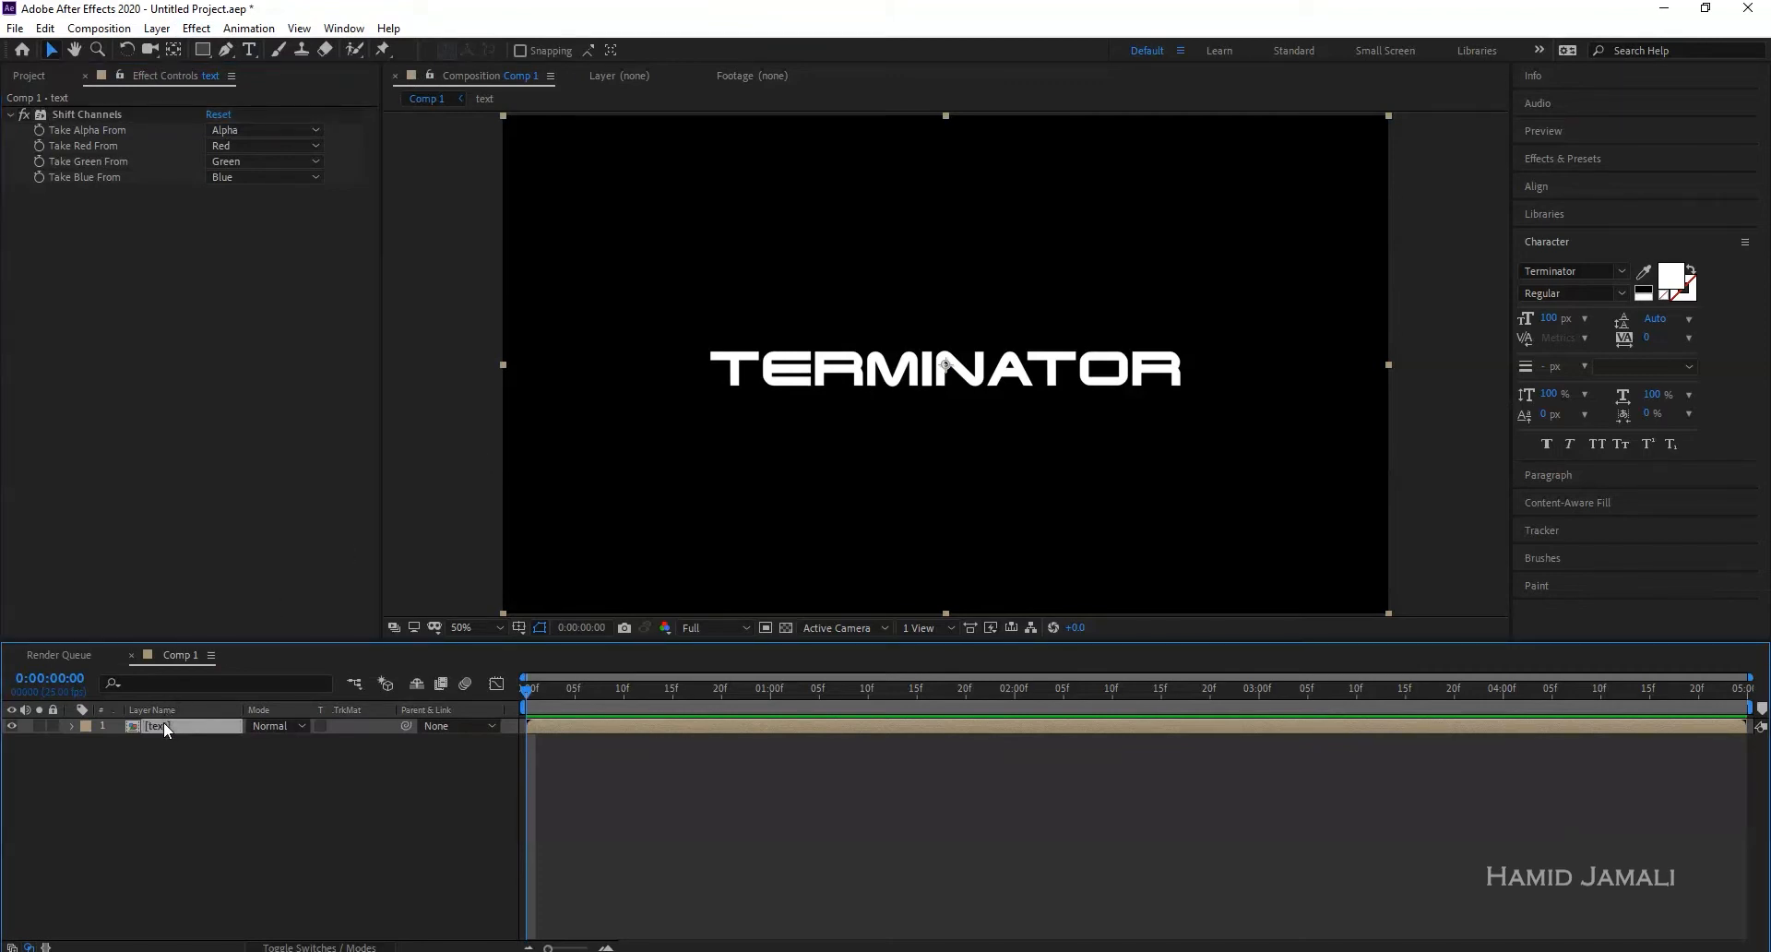
key("ctrl+d")
key("ctrl+d")
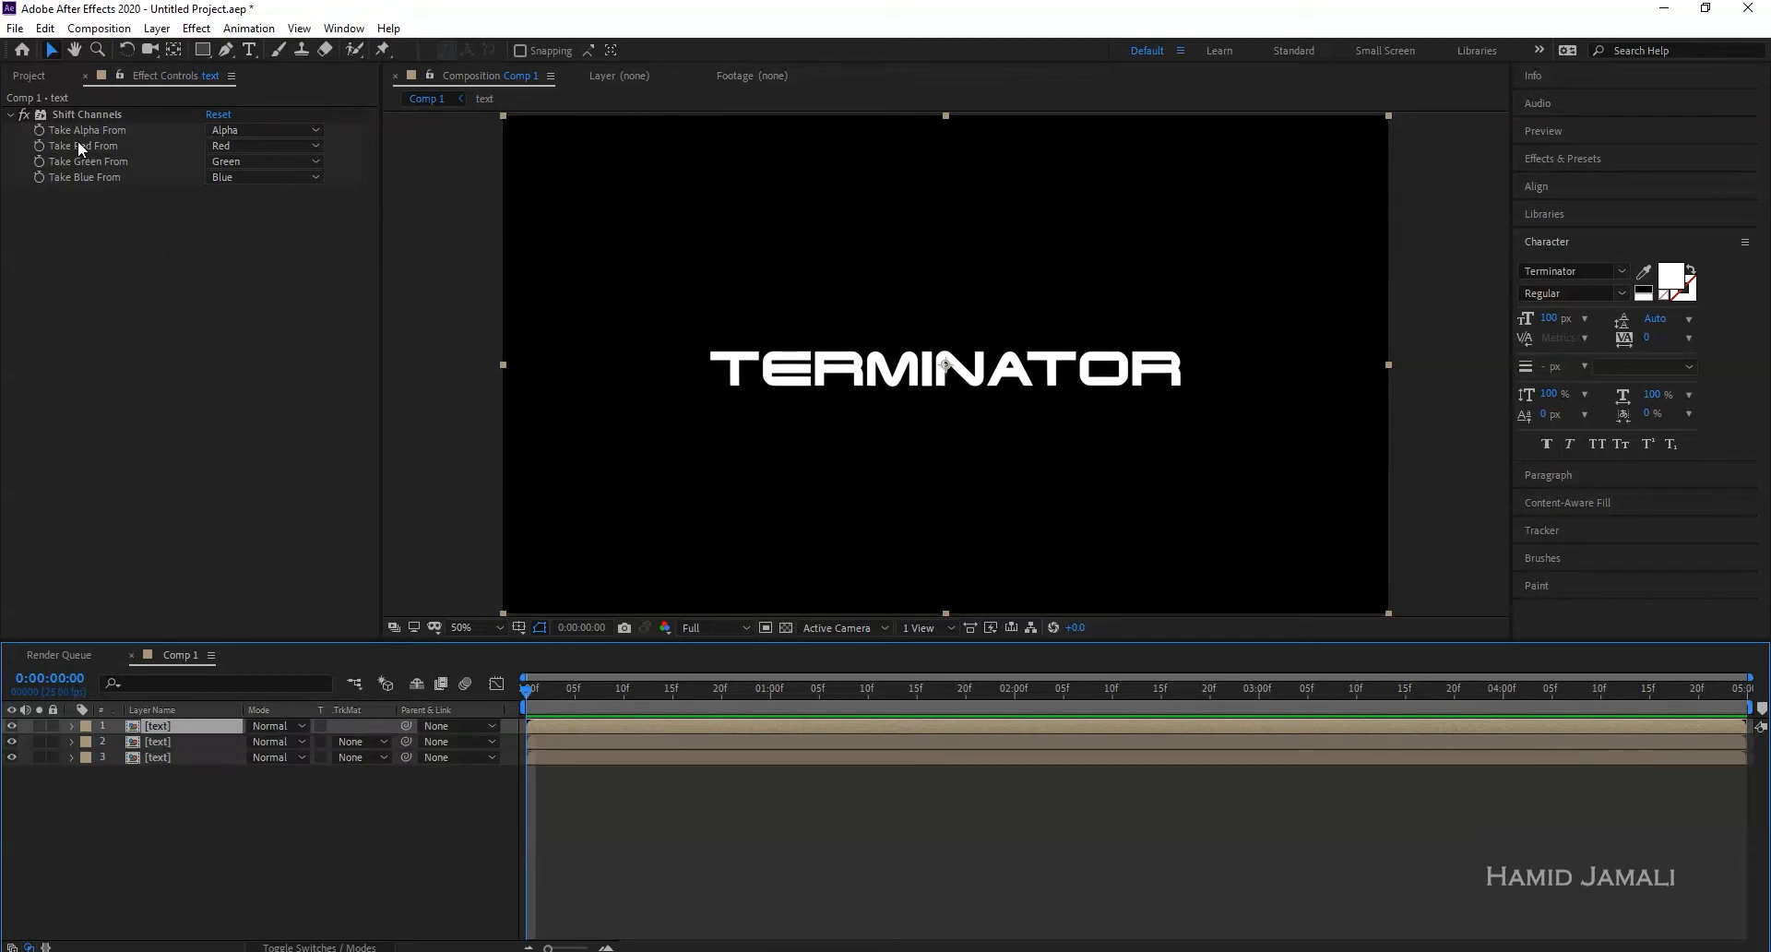
- Keep only red on the first text layer by setting Shift Channels green and blue to Full Off
left_click(268, 146)
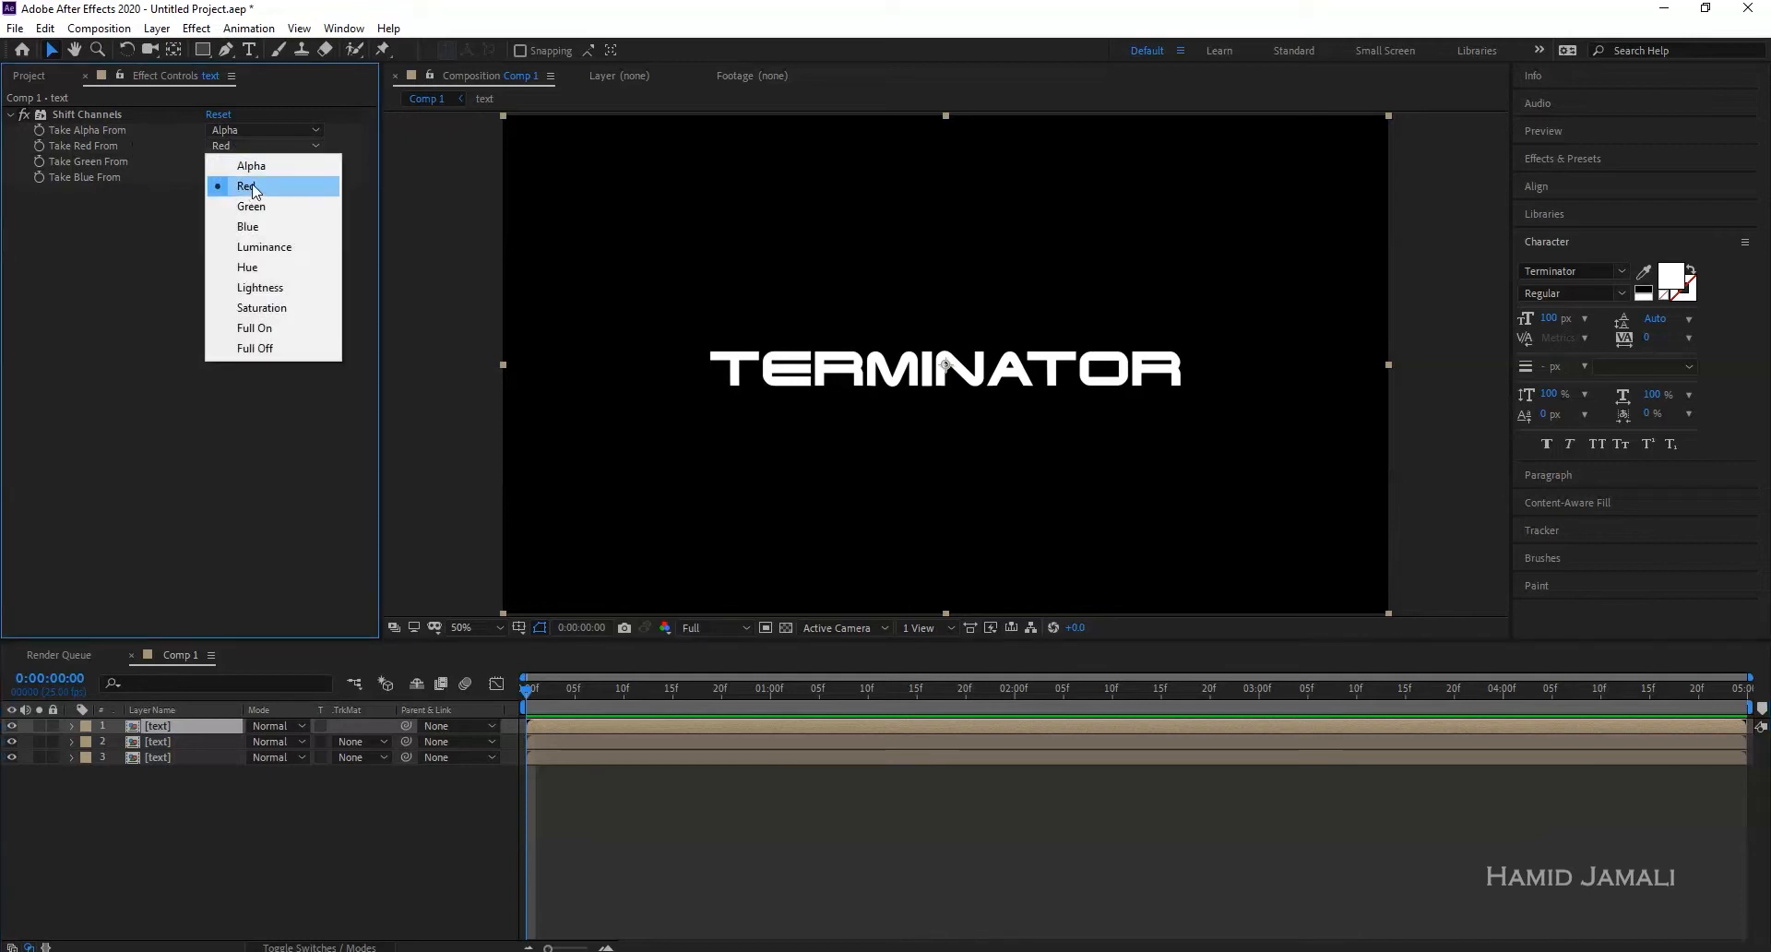
left_click(101, 157)
left_click(262, 161)
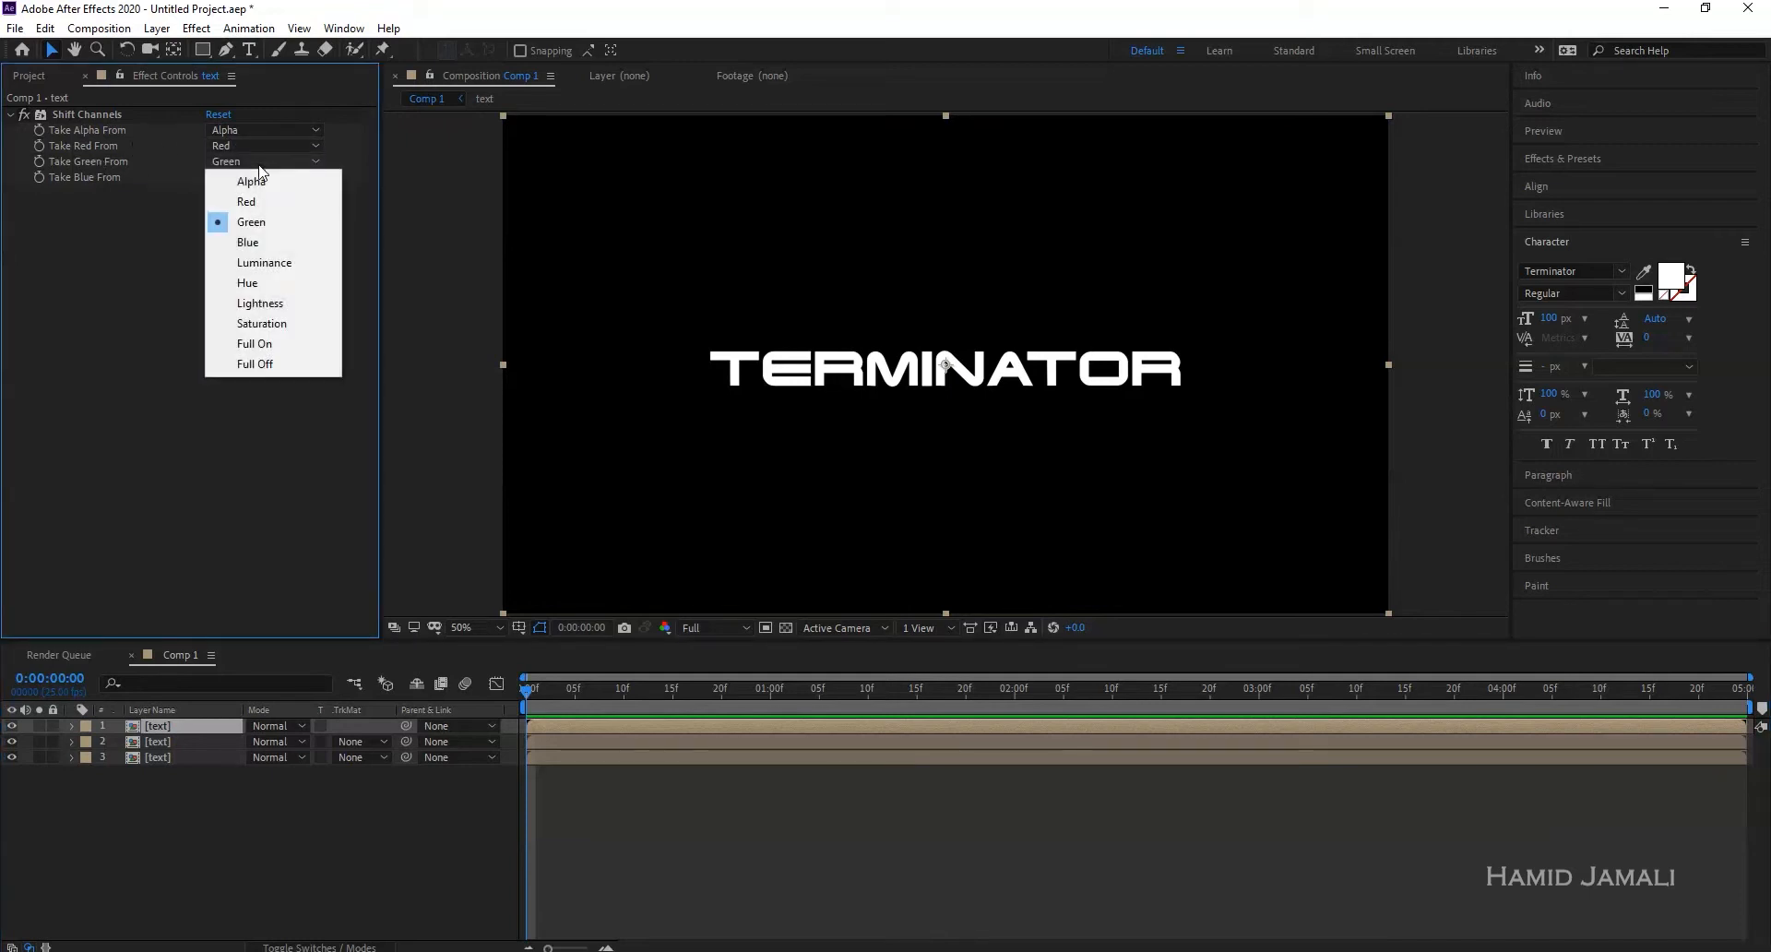
left_click(273, 361)
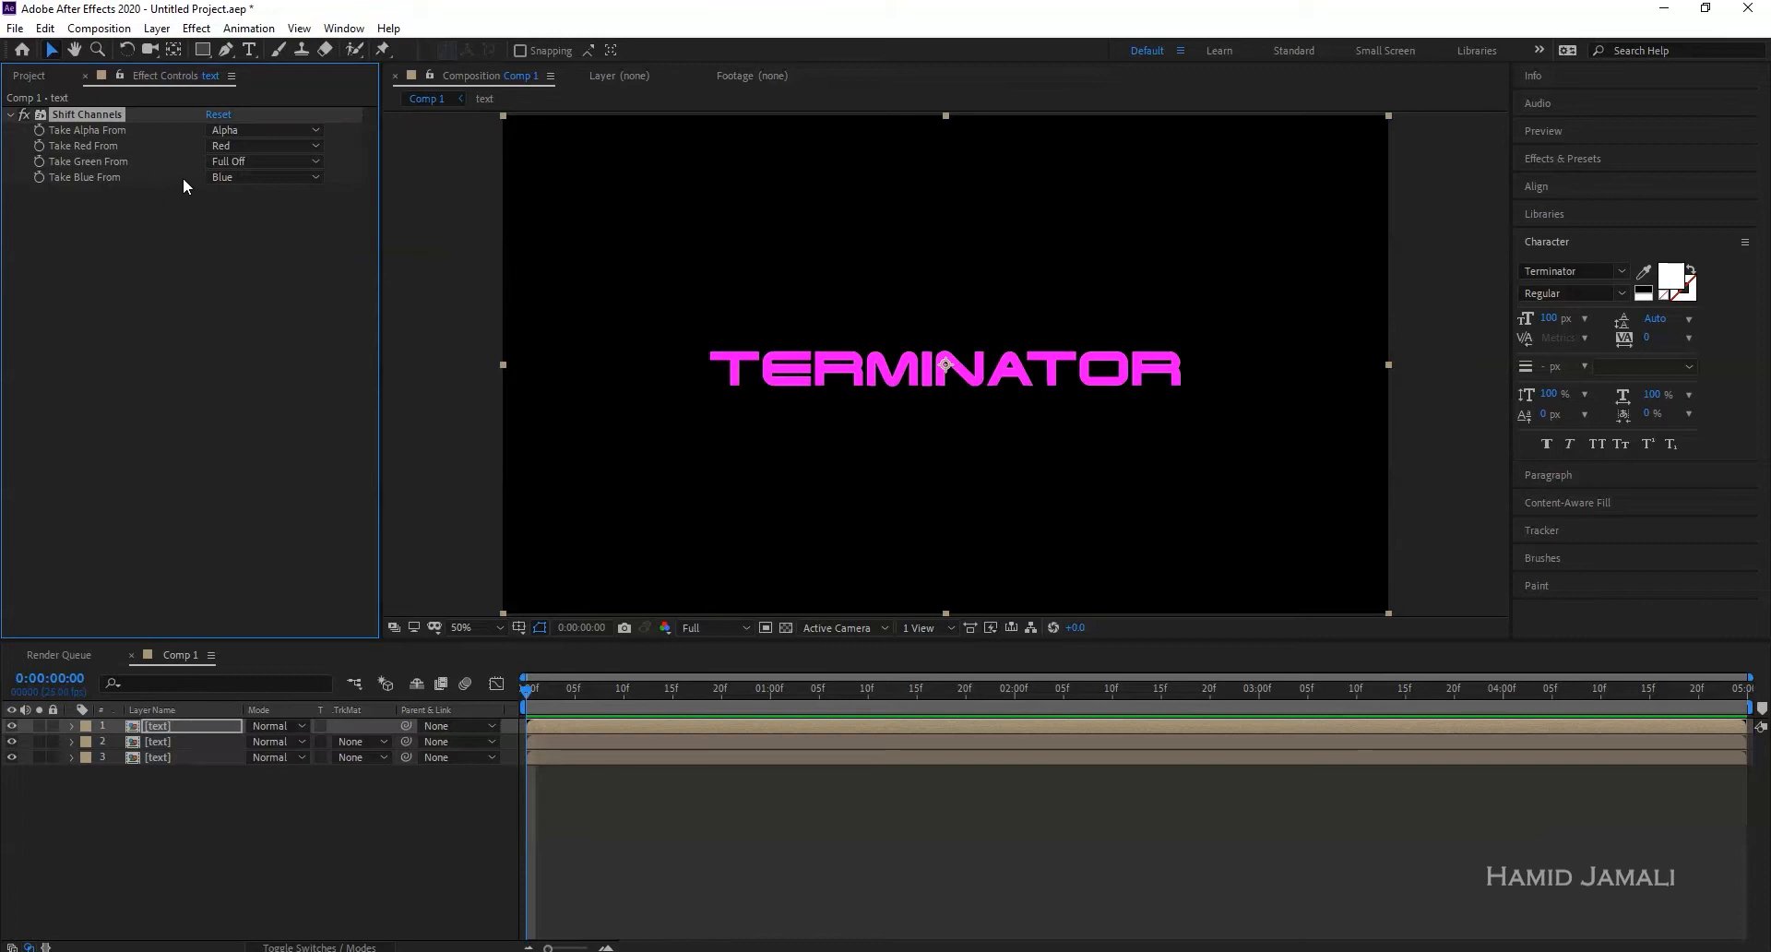
left_click(277, 177)
left_click(273, 377)
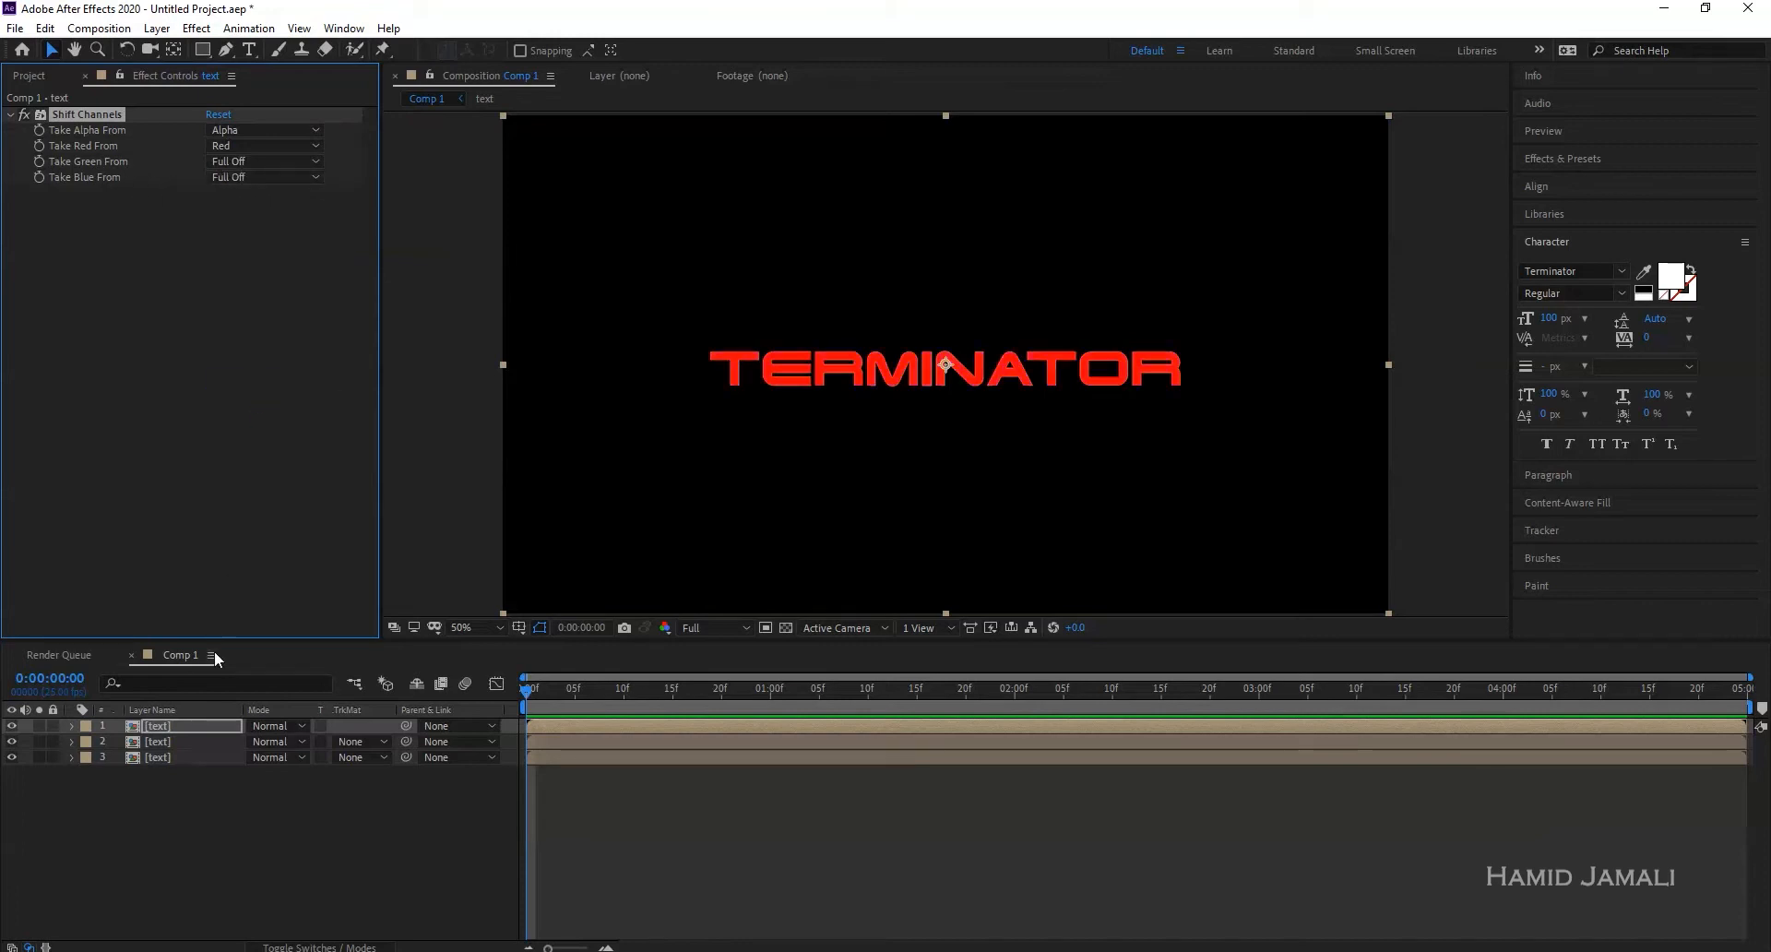
- Keep only green on the second text layer by setting red and blue to Full Off
left_click(166, 743)
left_click(242, 146)
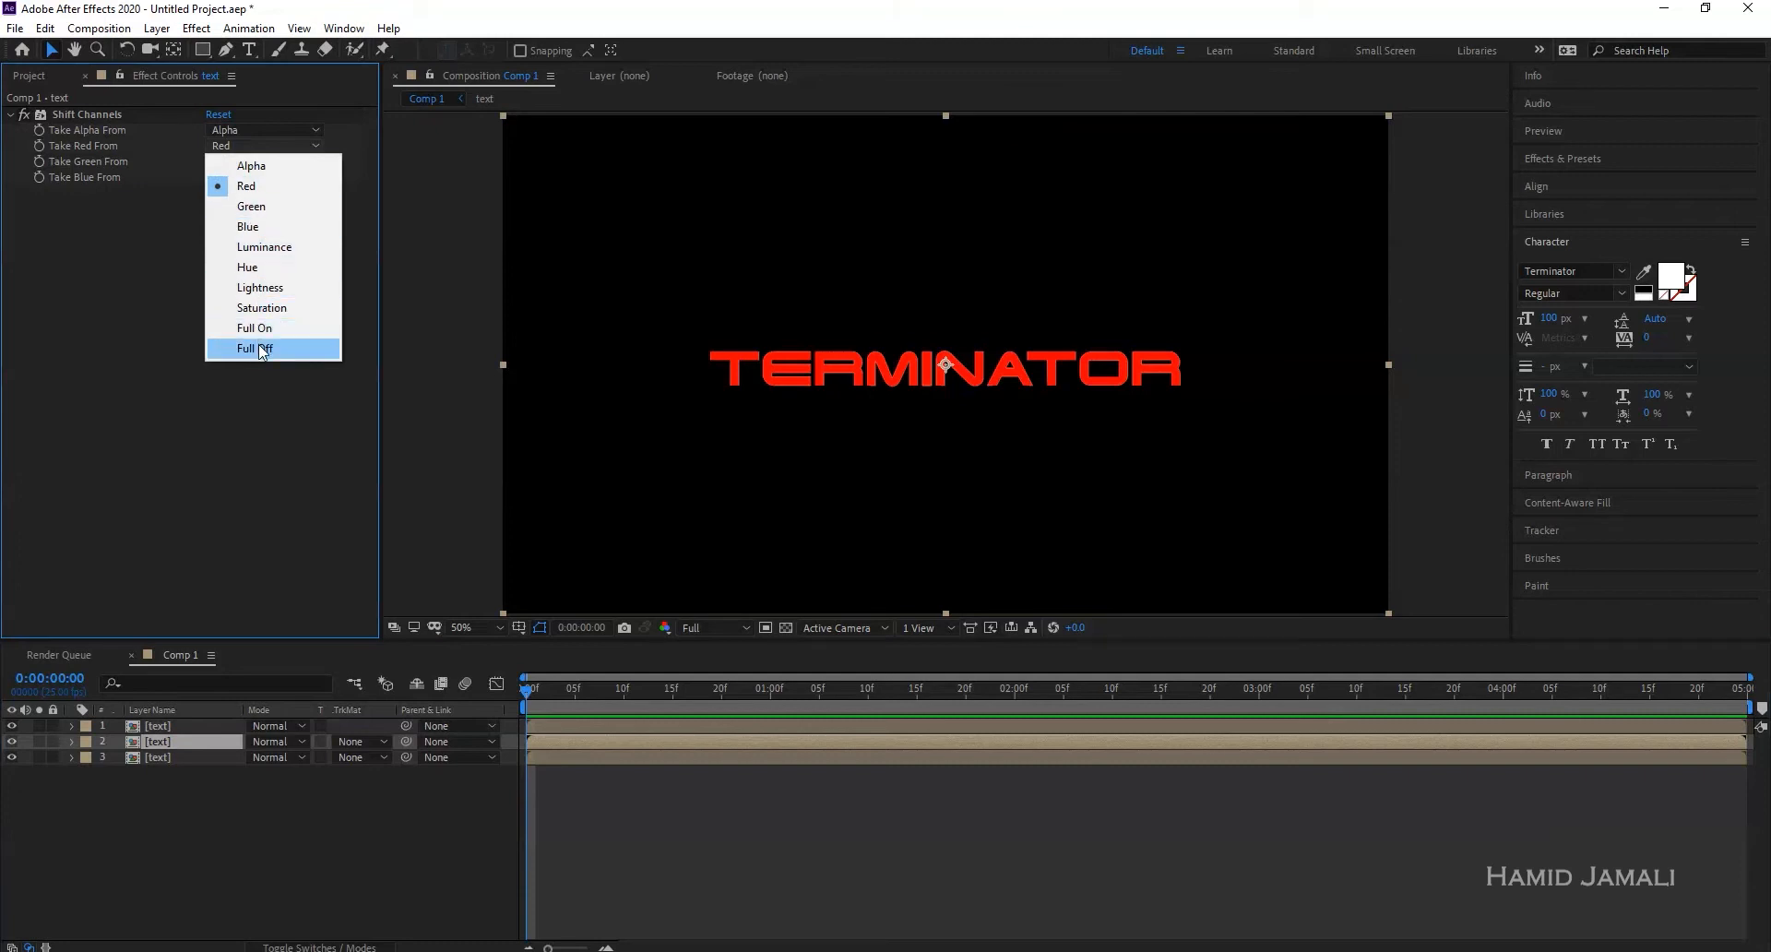
left_click(262, 349)
left_click(230, 177)
left_click(257, 379)
- Keep only blue on the third text layer by setting red and green to Full Off
left_click(181, 756)
left_click(218, 146)
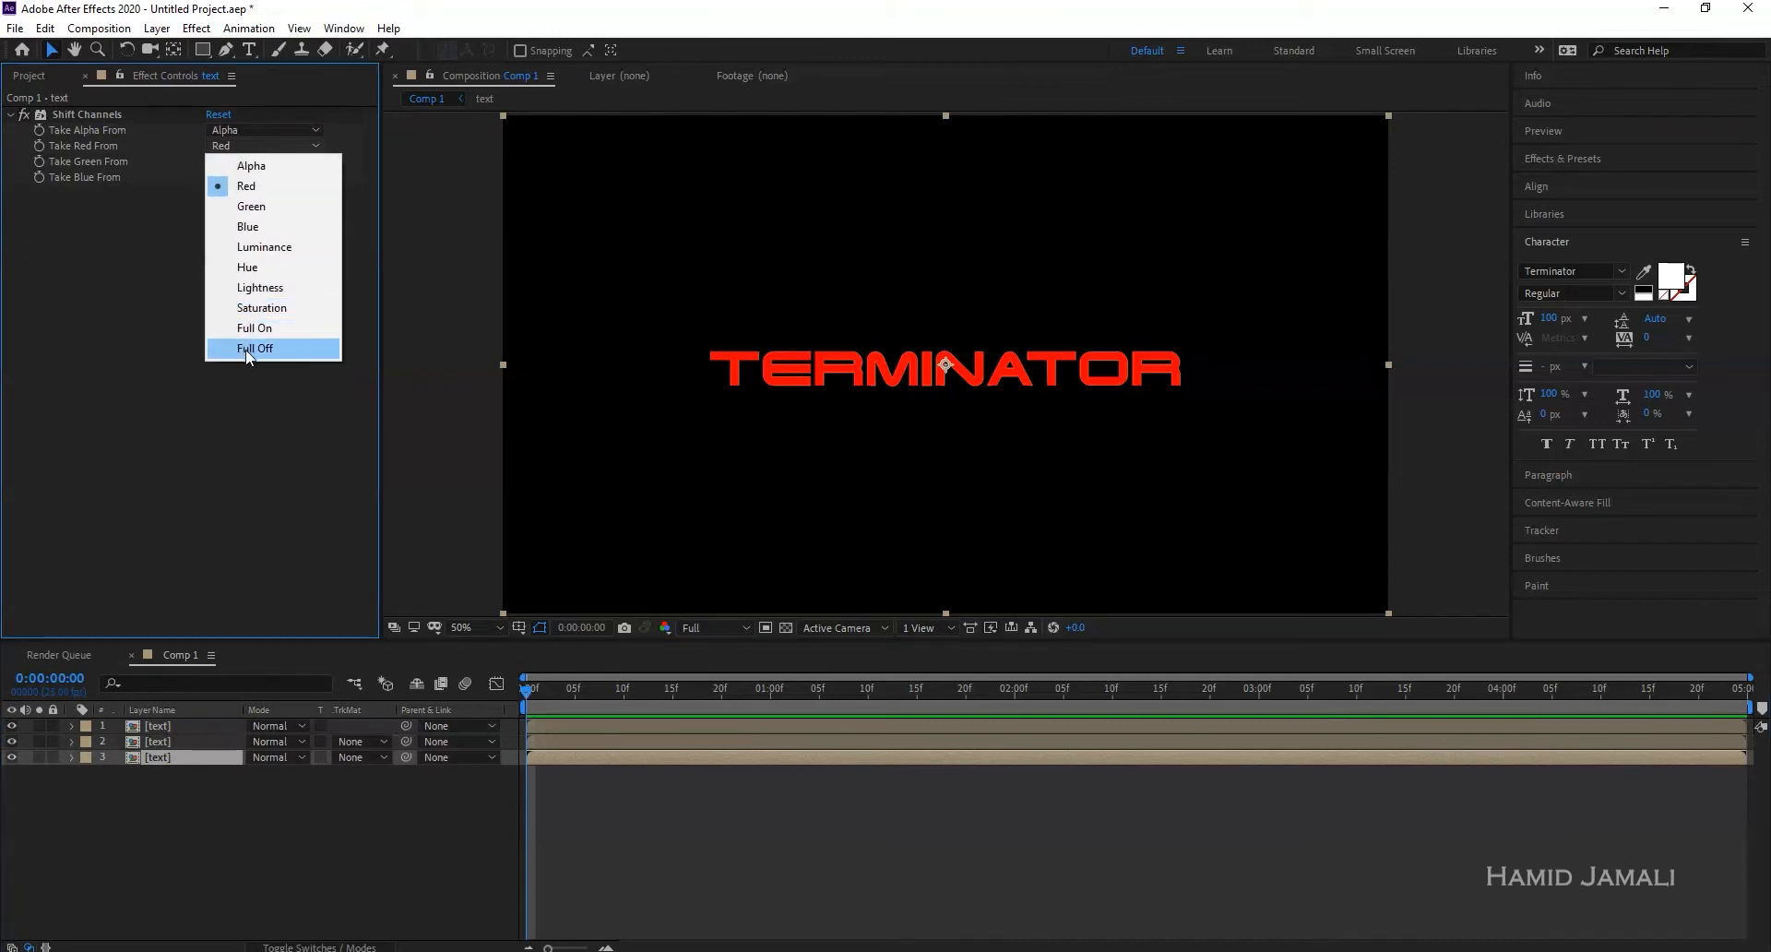
left_click(247, 350)
left_click(246, 162)
left_click(256, 365)
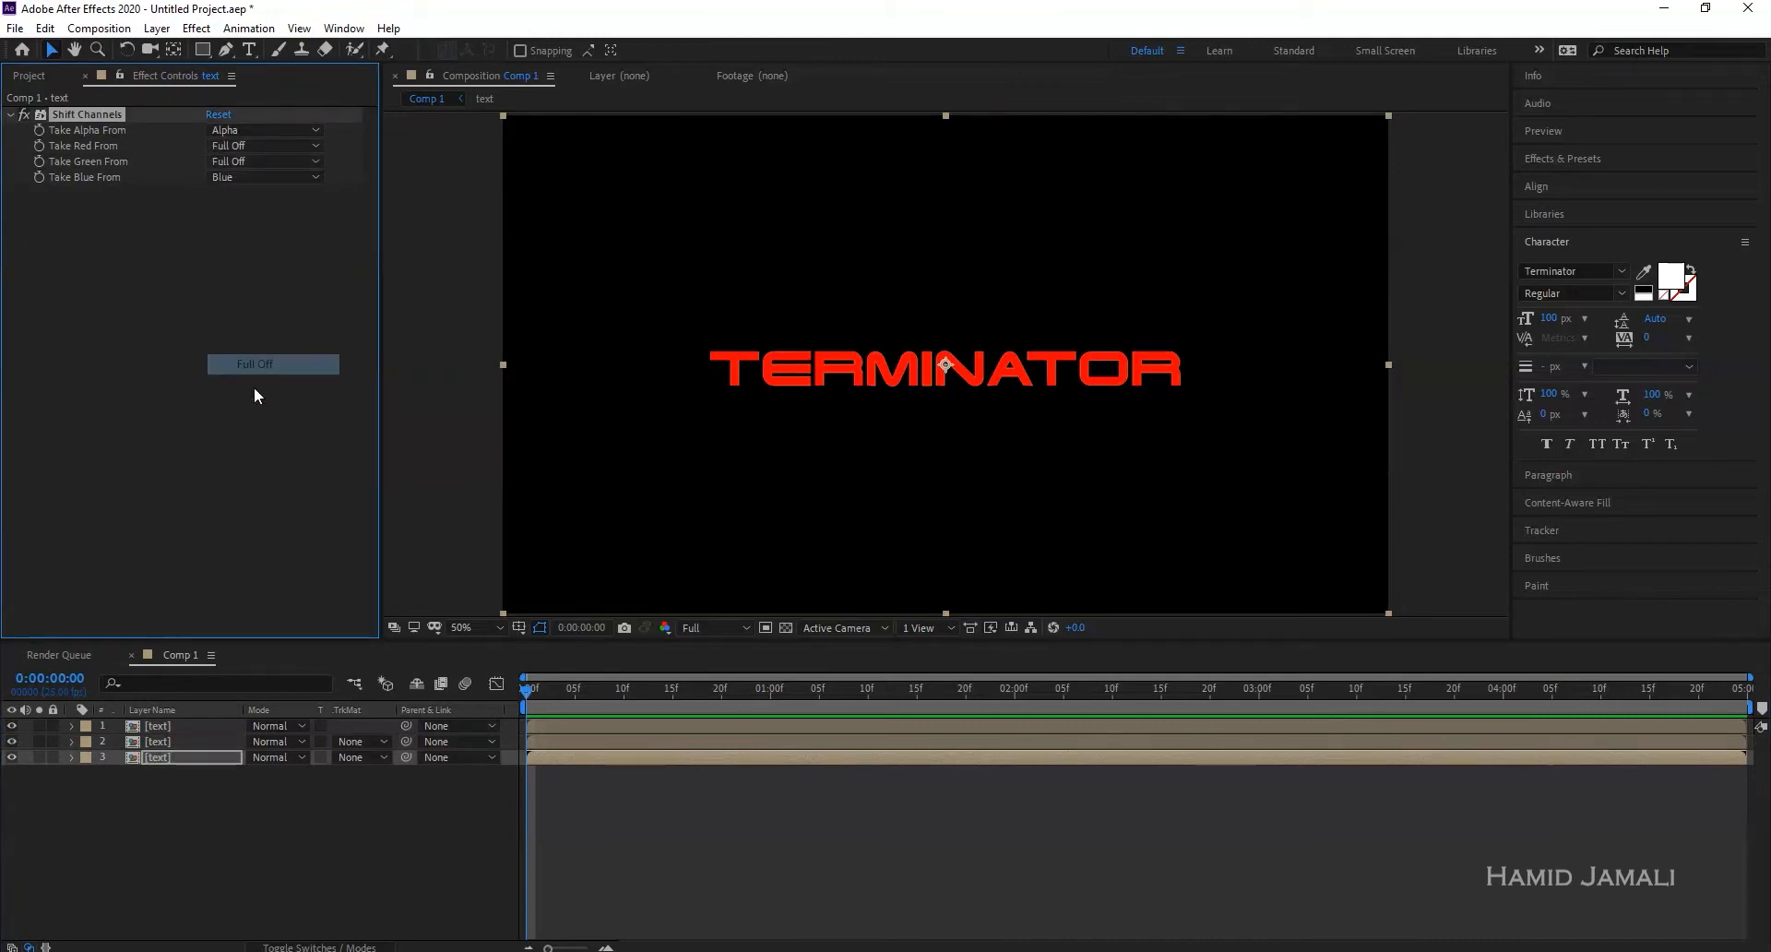
- Toggle each text copy's visibility to check the red, green and blue layers individually
left_click(198, 788)
left_click(178, 727)
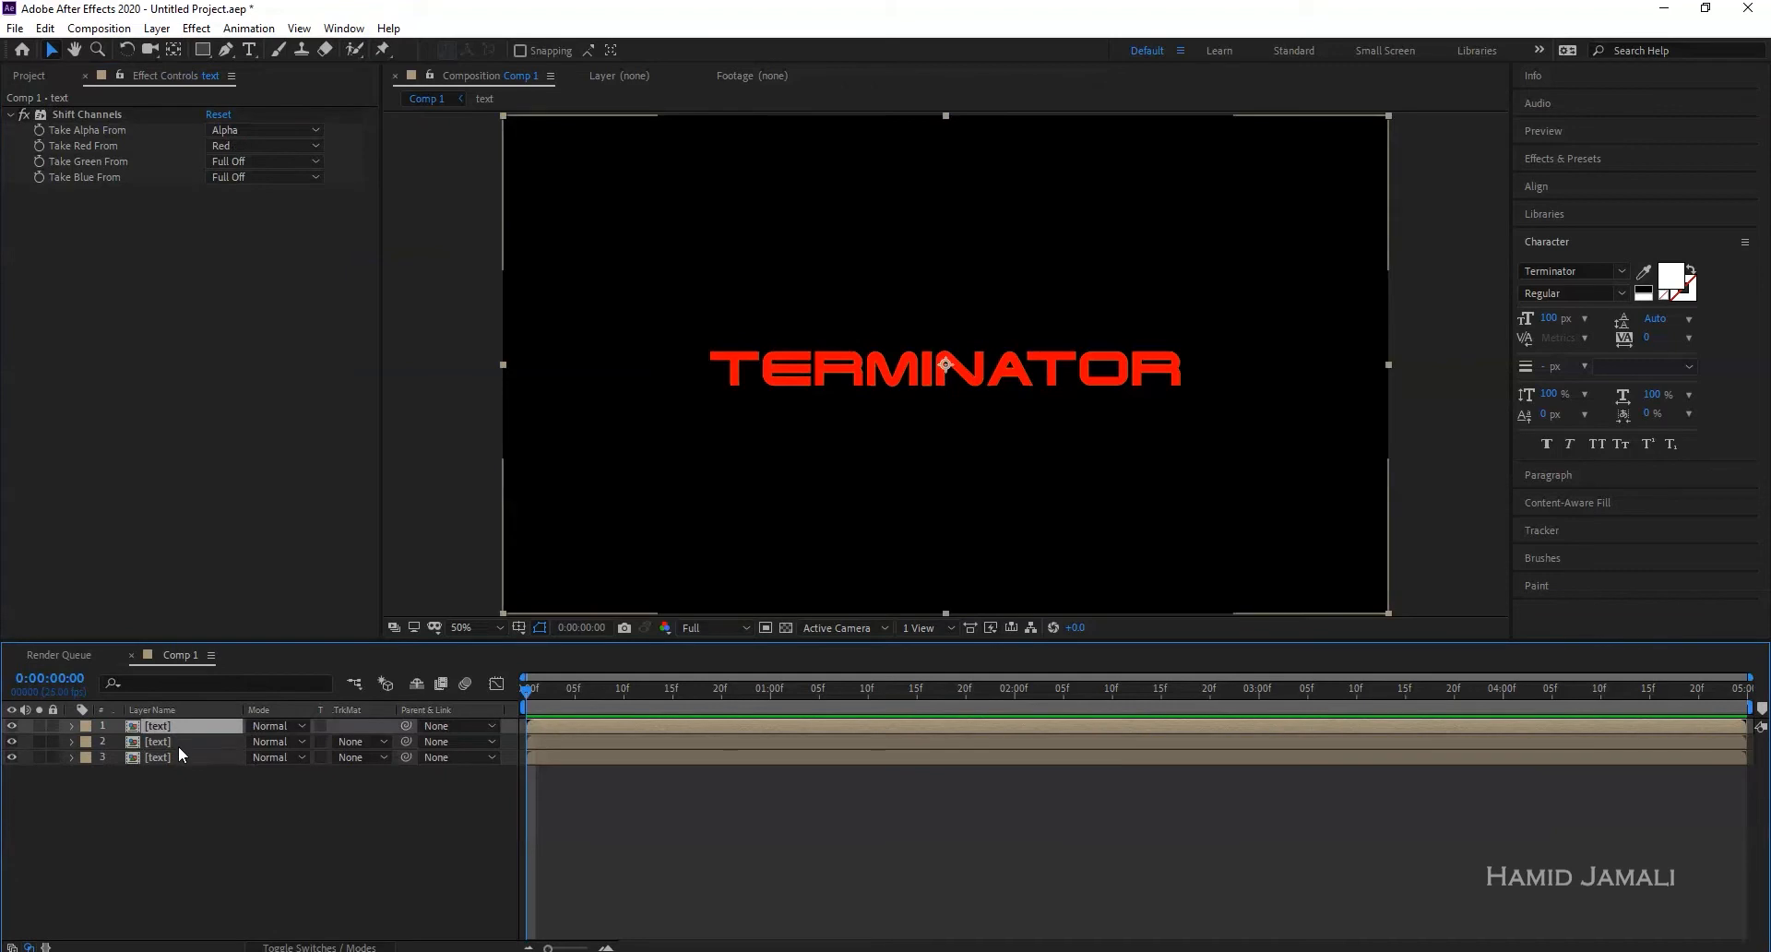
left_click(179, 747)
left_click(11, 726)
left_click(11, 742)
left_click(11, 758)
left_click(12, 742)
left_click(11, 726)
left_click(11, 757)
left_click(145, 794)
- Set the blend mode of all three text layers to Add
left_click_drag(189, 805, 152, 729)
left_click(272, 726)
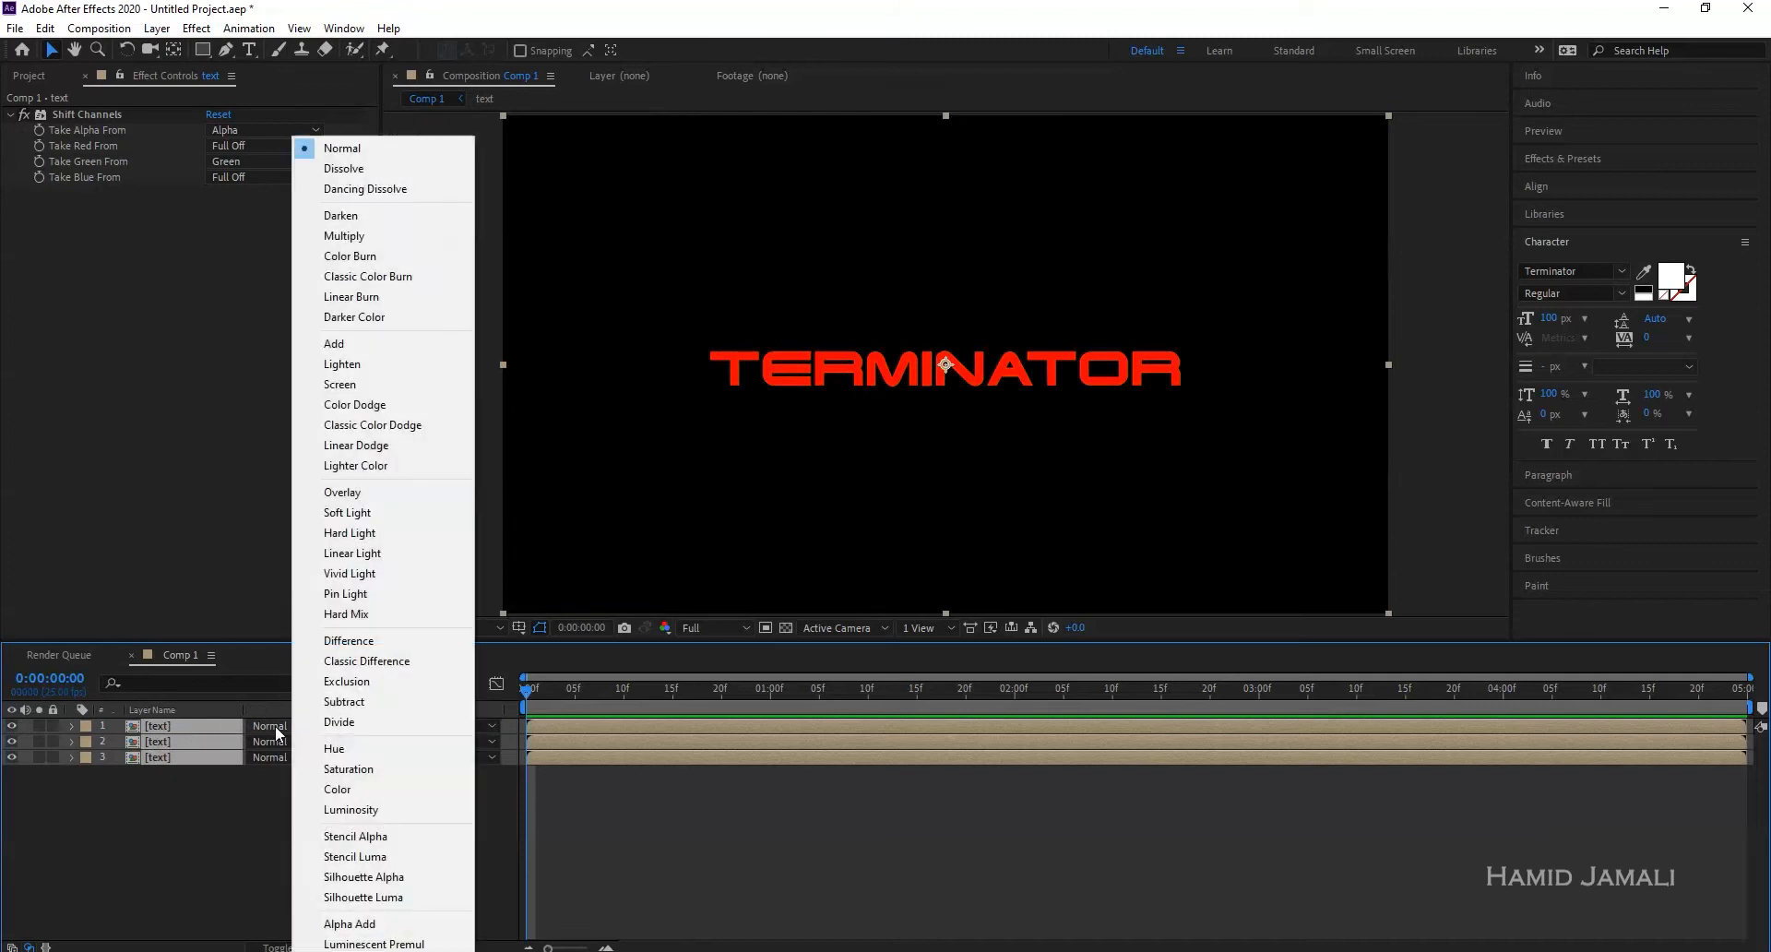
left_click(354, 343)
left_click(297, 790)
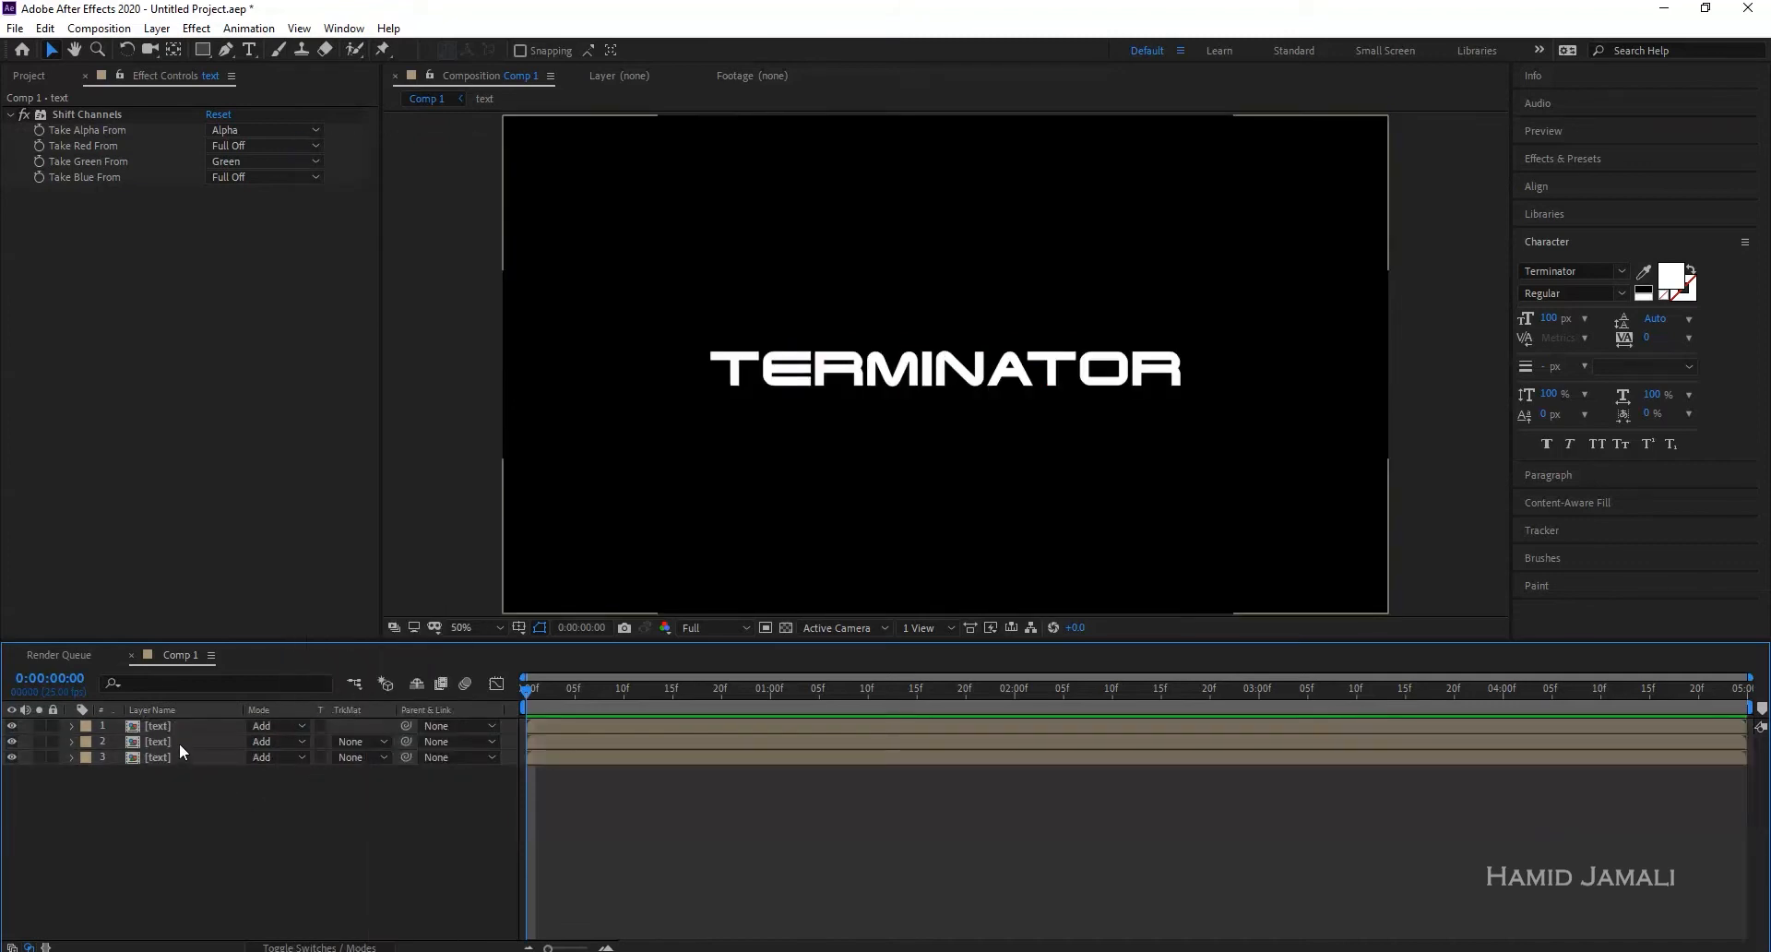
left_click(157, 28)
mouse_move(181, 50)
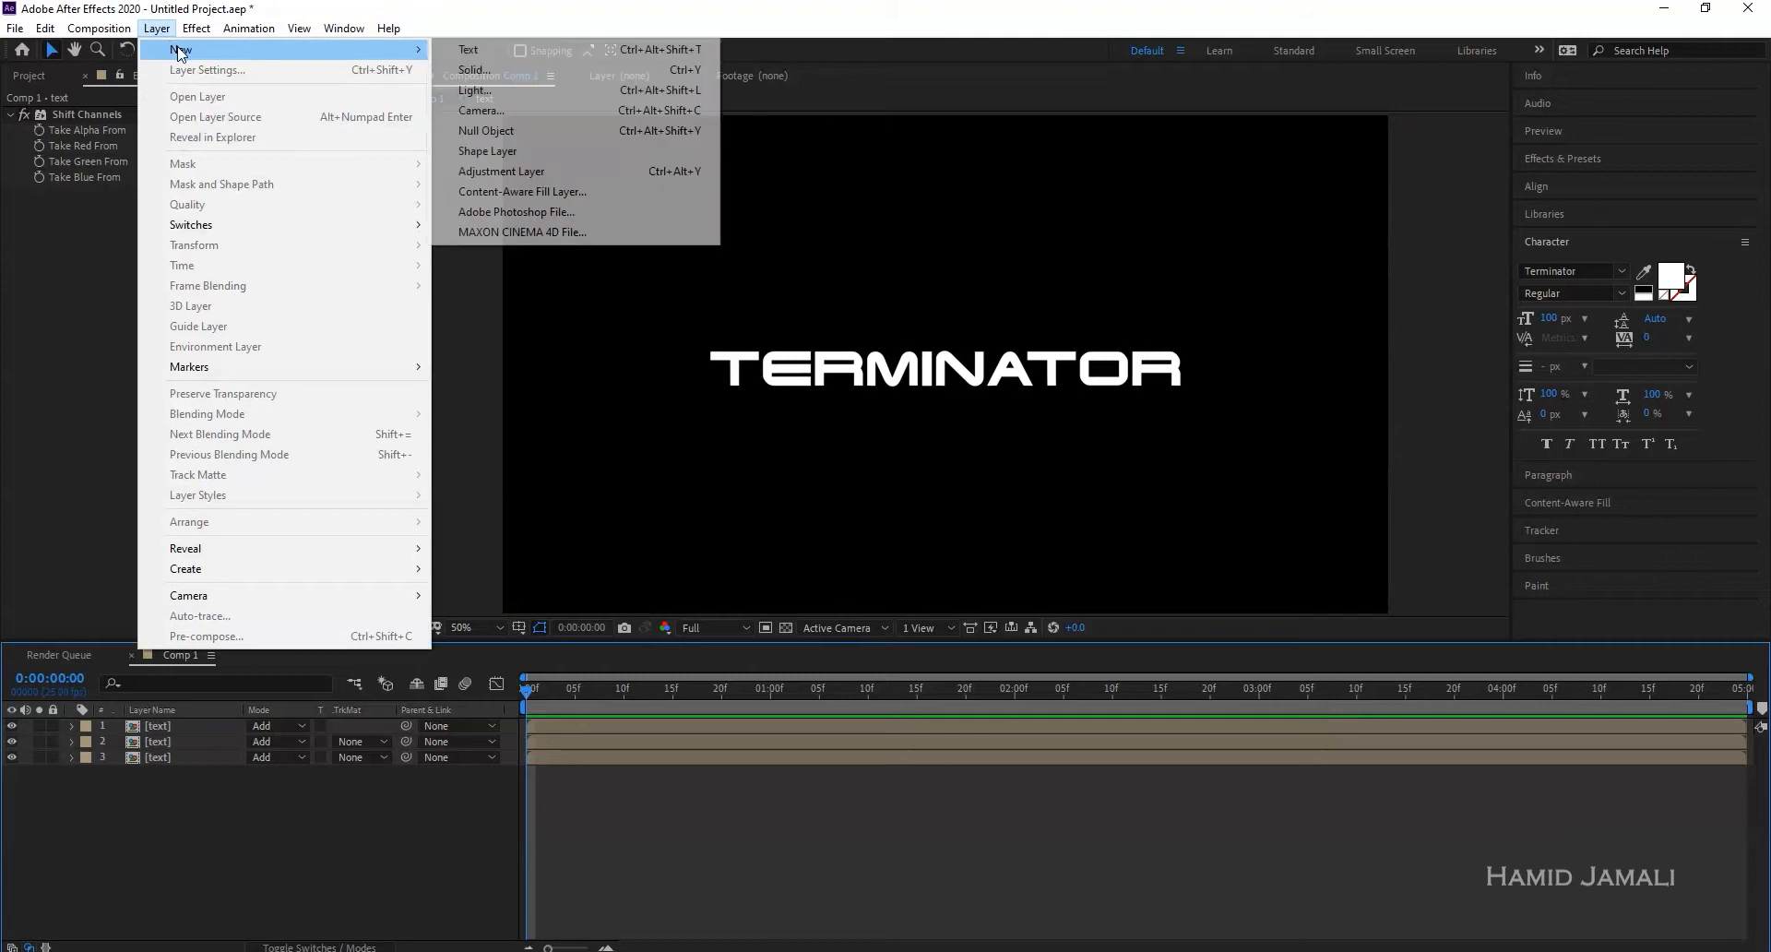
- Add a null object and rename it 'wiggle CR'
left_click(487, 130)
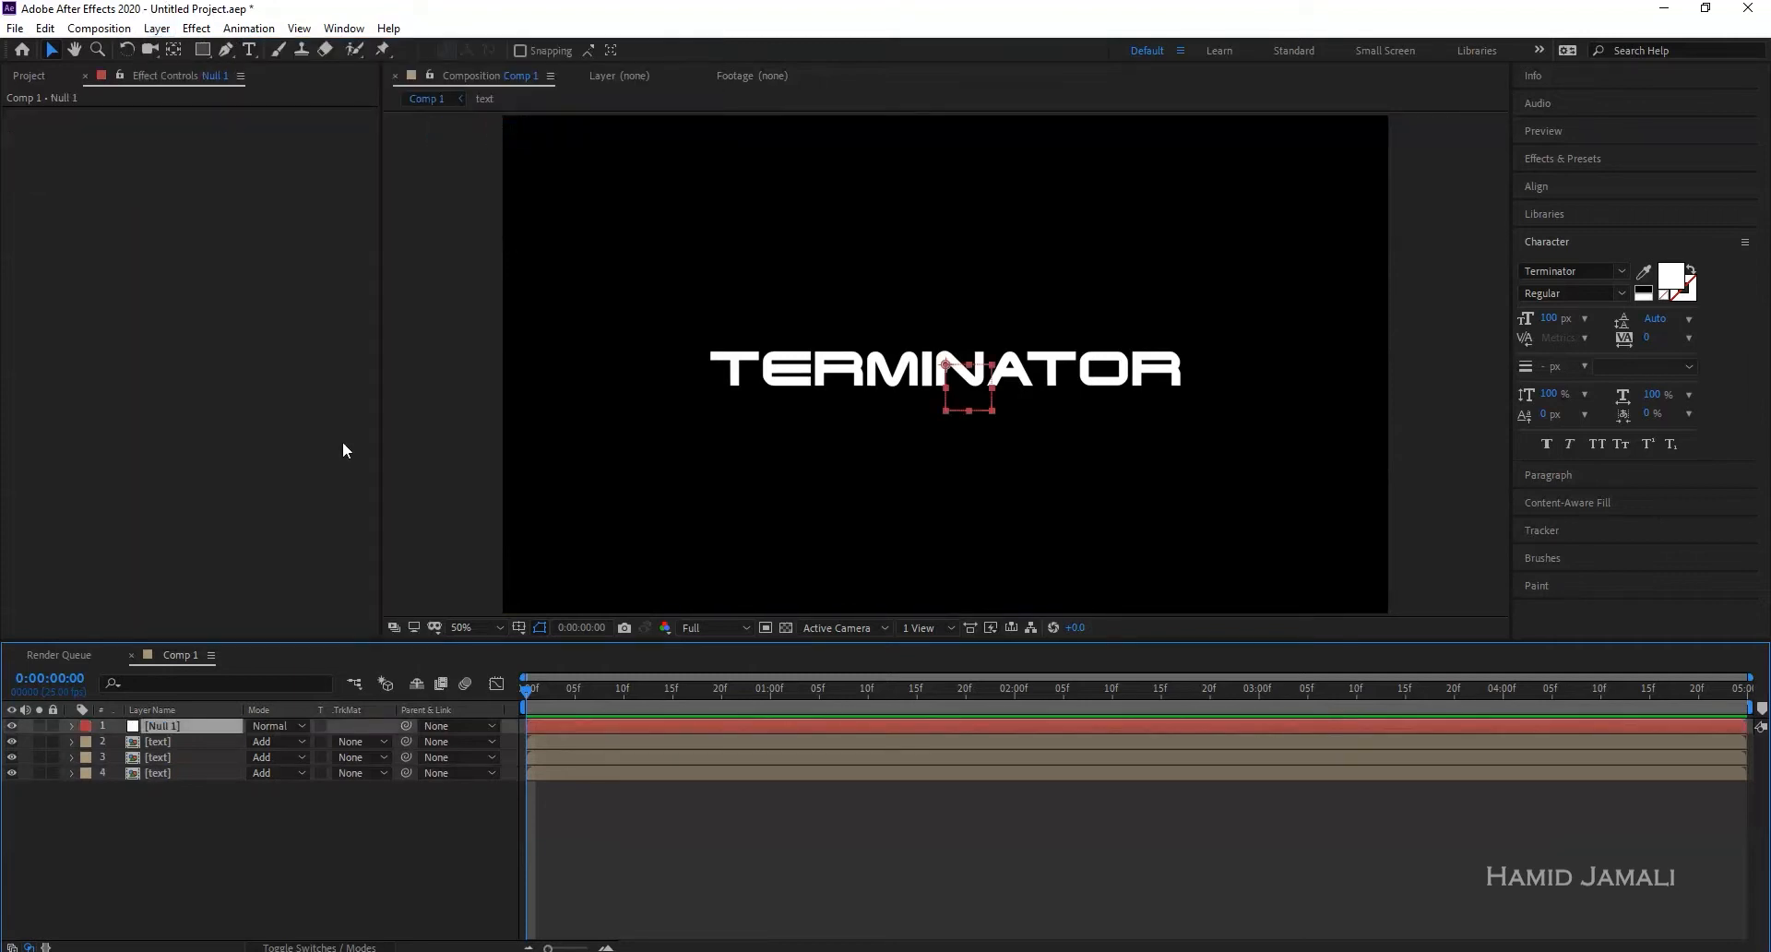
right_click(186, 721)
left_click(220, 690)
type("wigg")
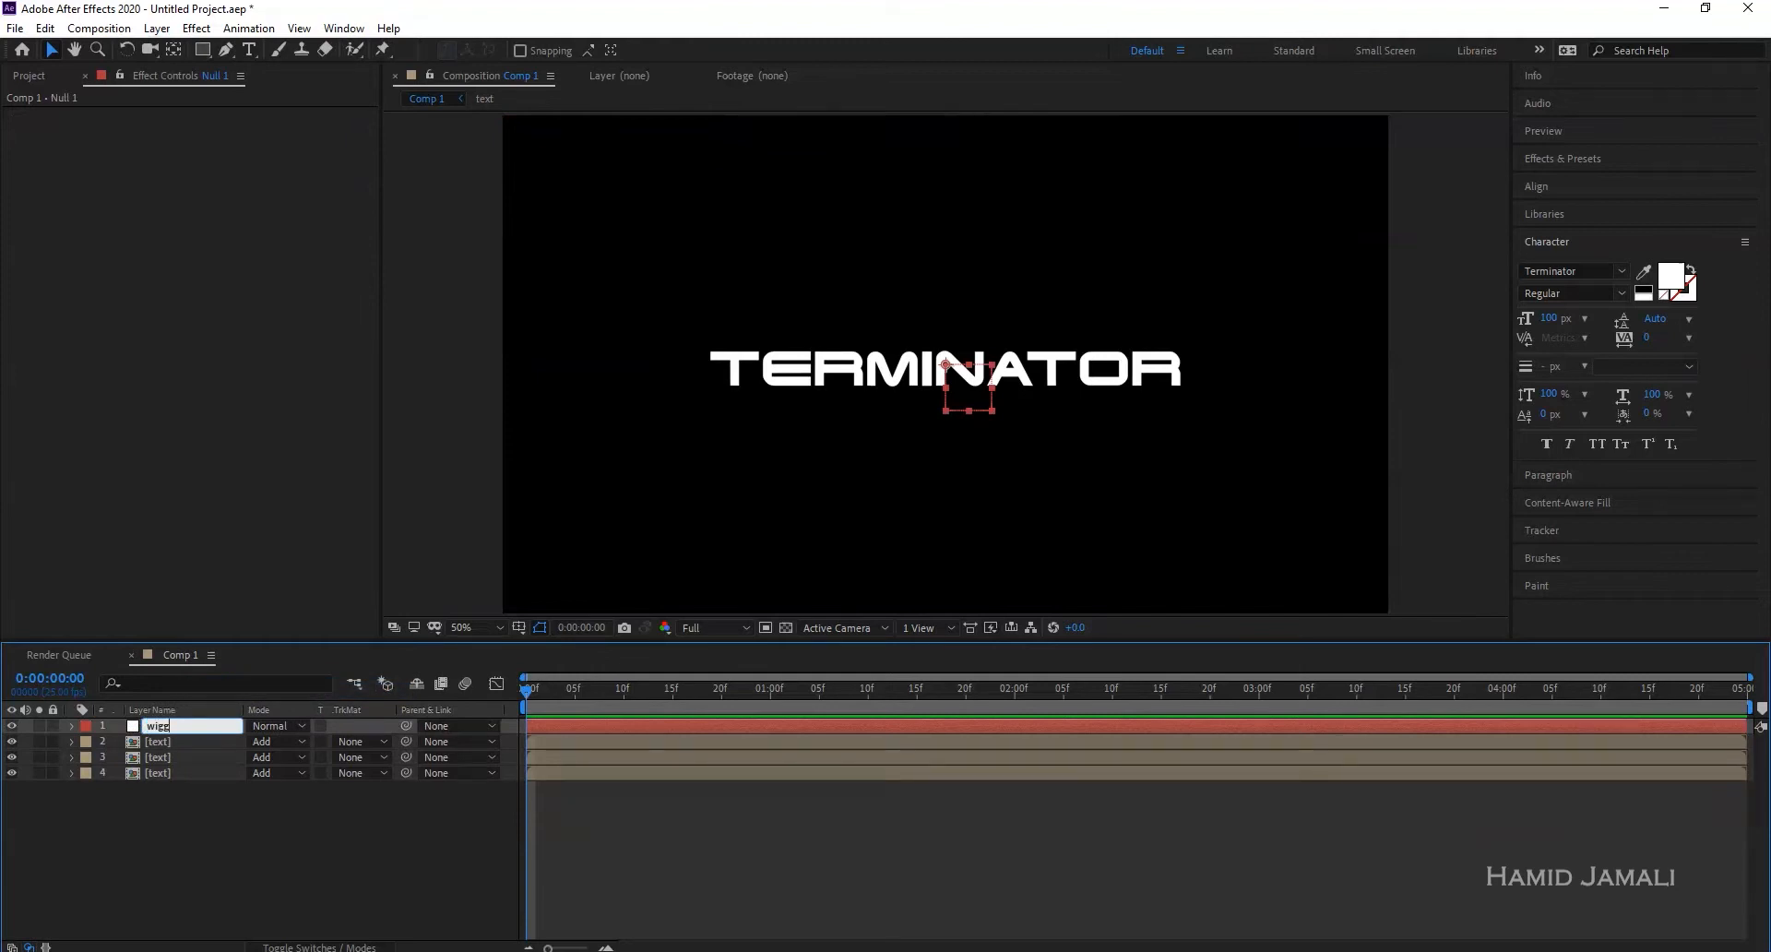
type("le CR")
key("Return")
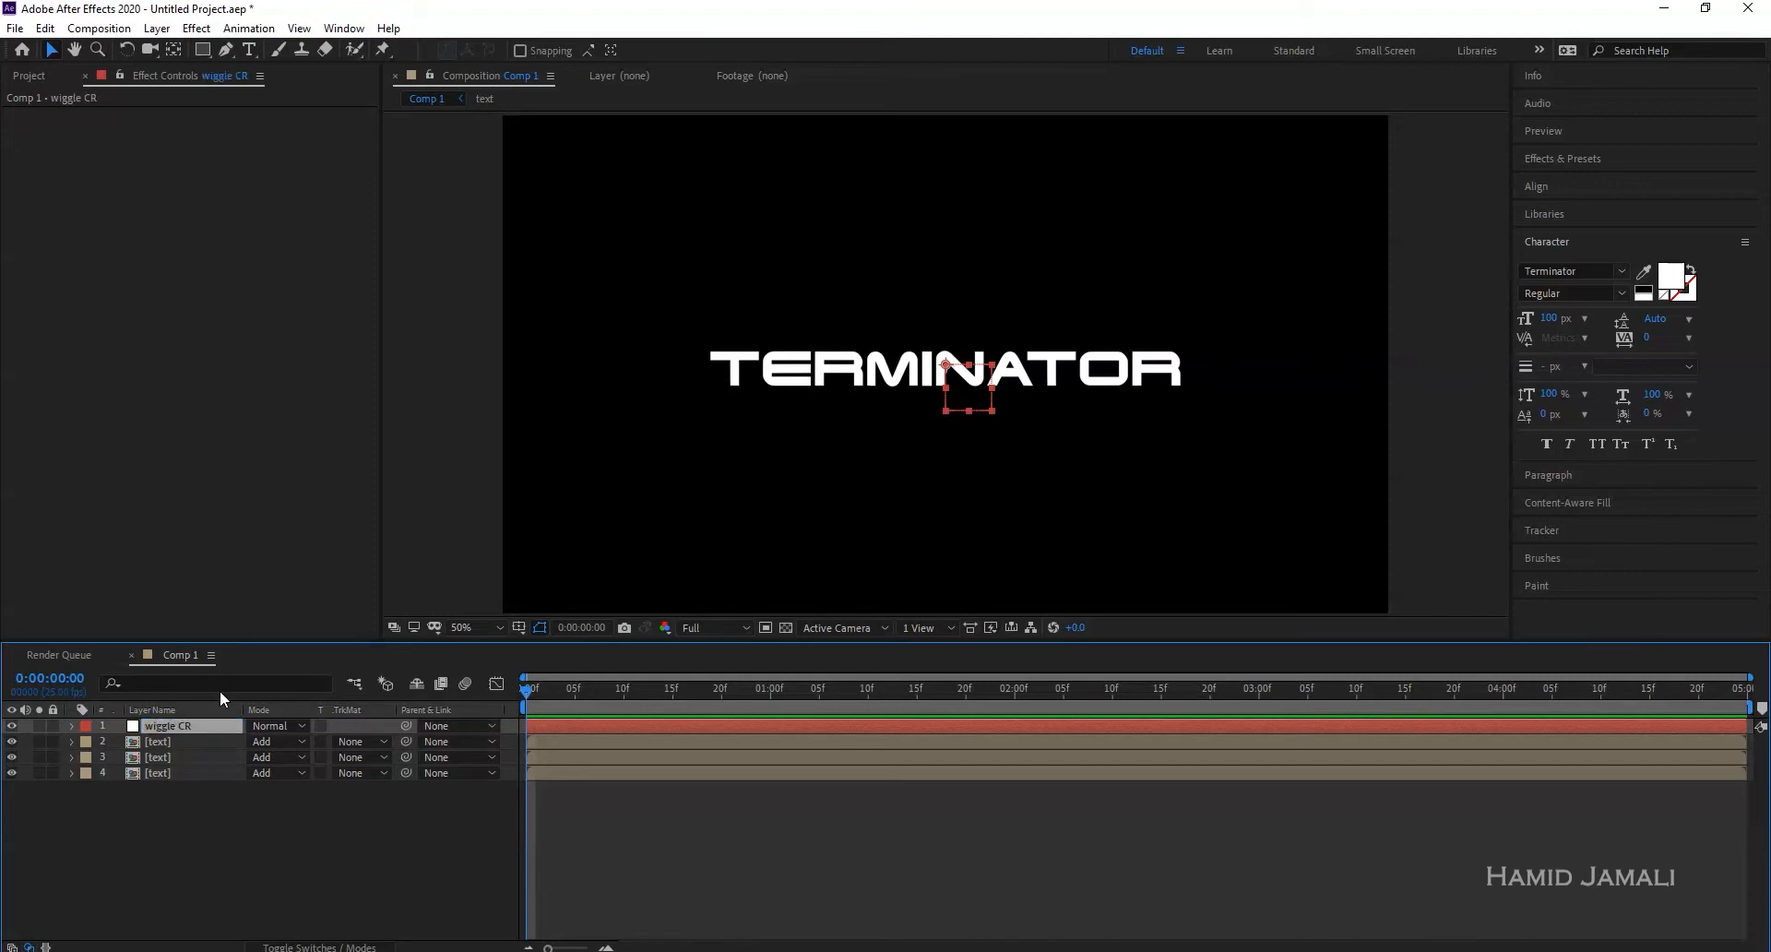
- Apply Slider Control to wiggle CR by searching Effects & Presets for 'slider'
left_click(1575, 156)
left_click(1606, 182)
type("sl")
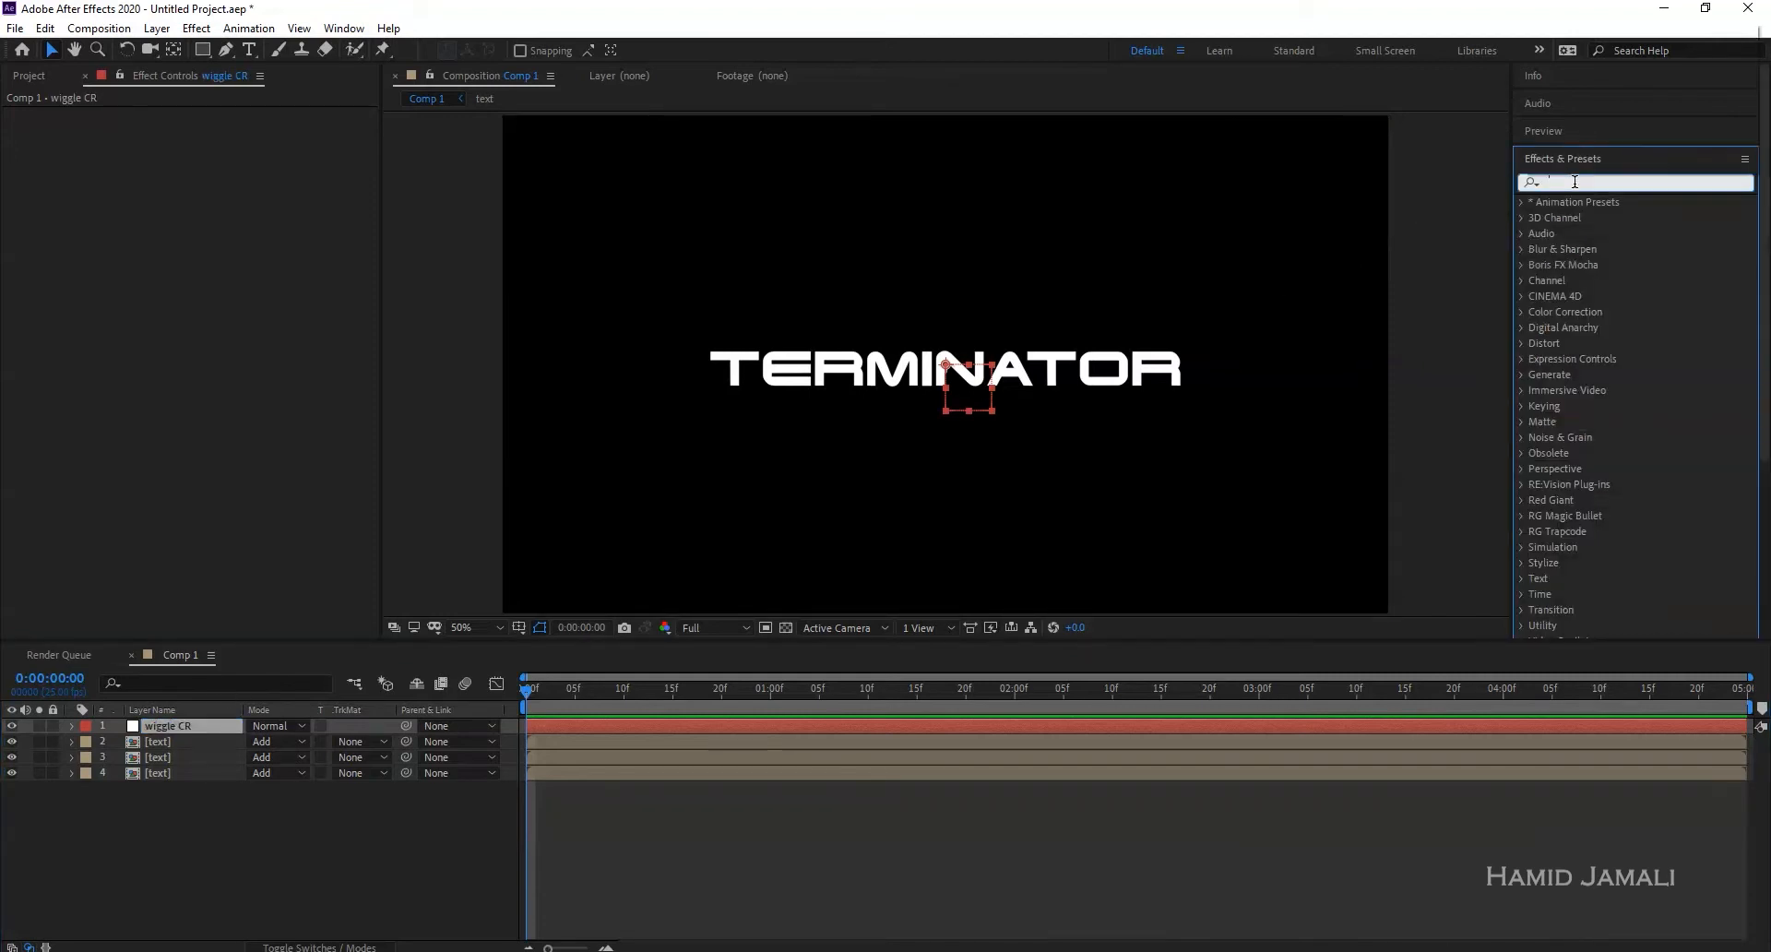
type("ider")
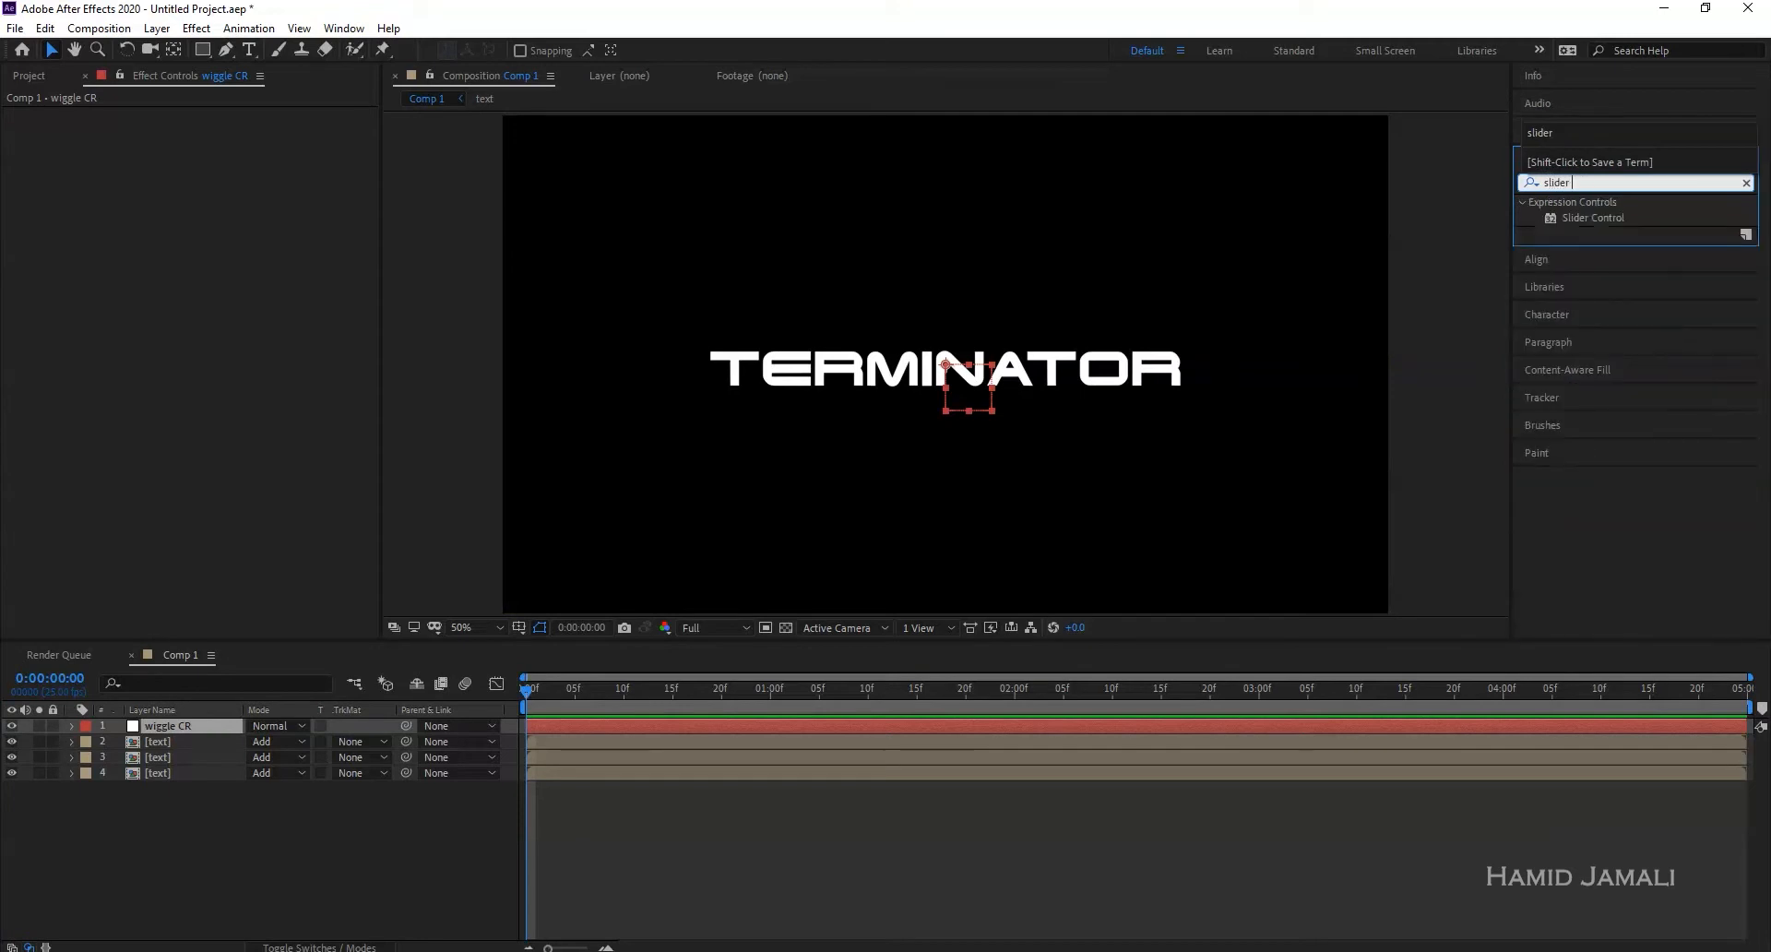
double_click(1579, 210)
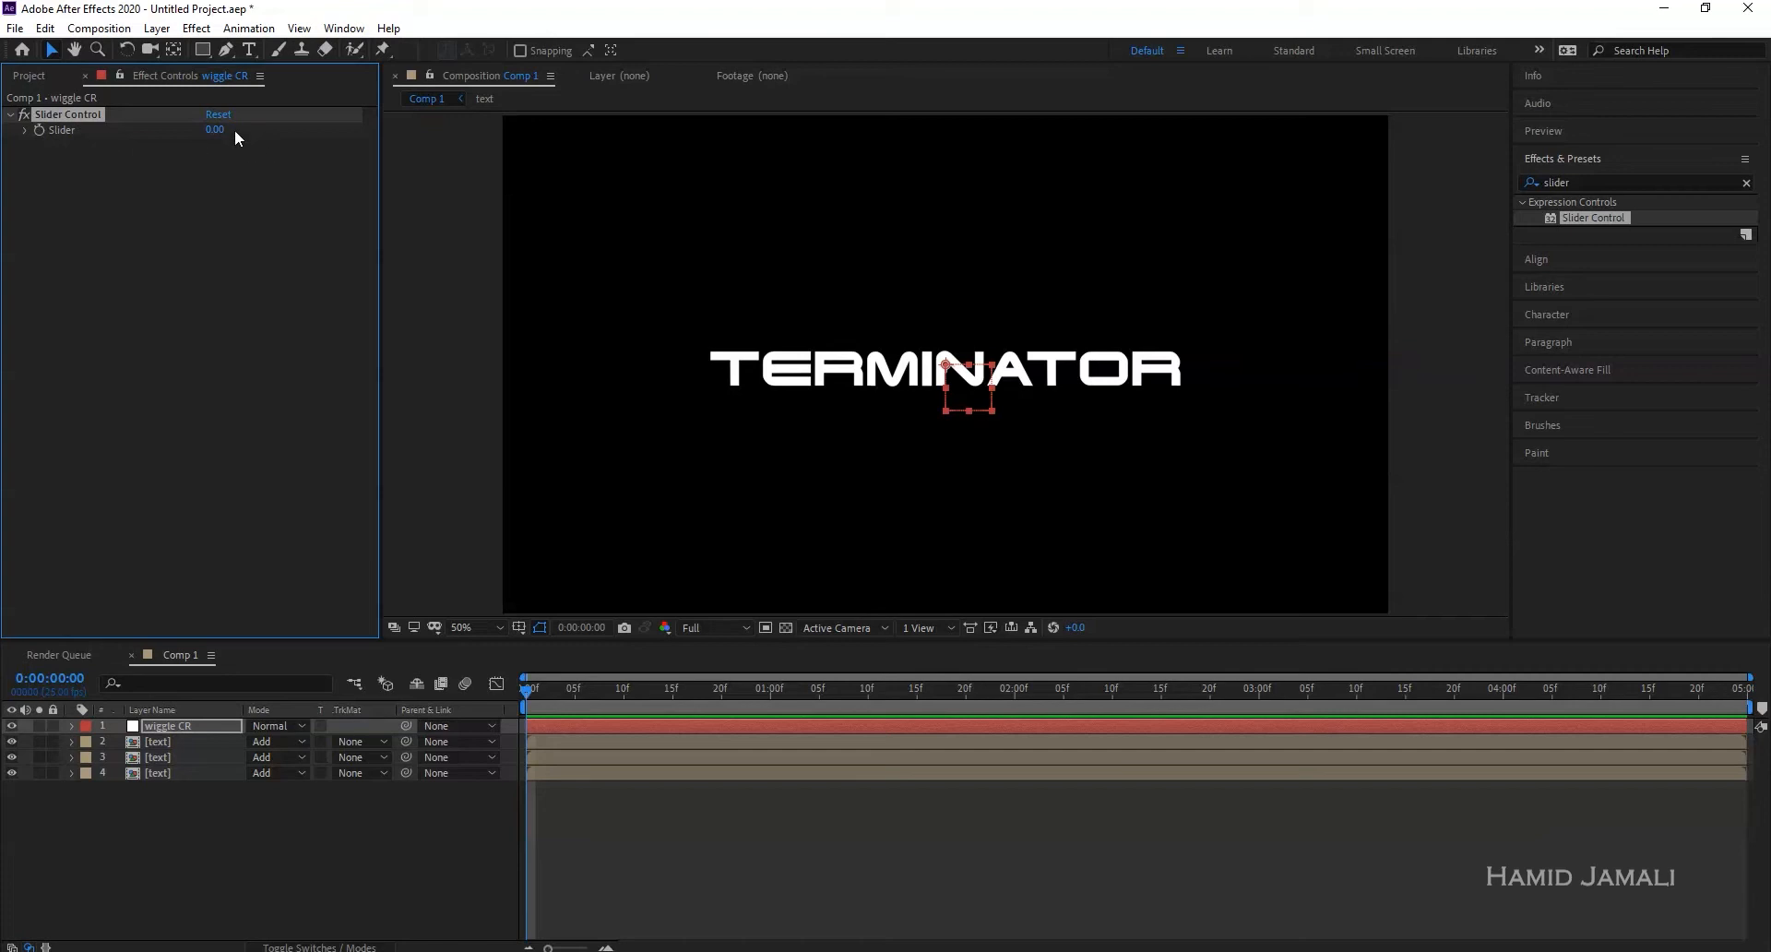
left_click_drag(216, 129, 359, 134)
- Expand wiggle CR's Effects to reveal the Slider property in an enlarged timeline
left_click(170, 838)
left_click(157, 729)
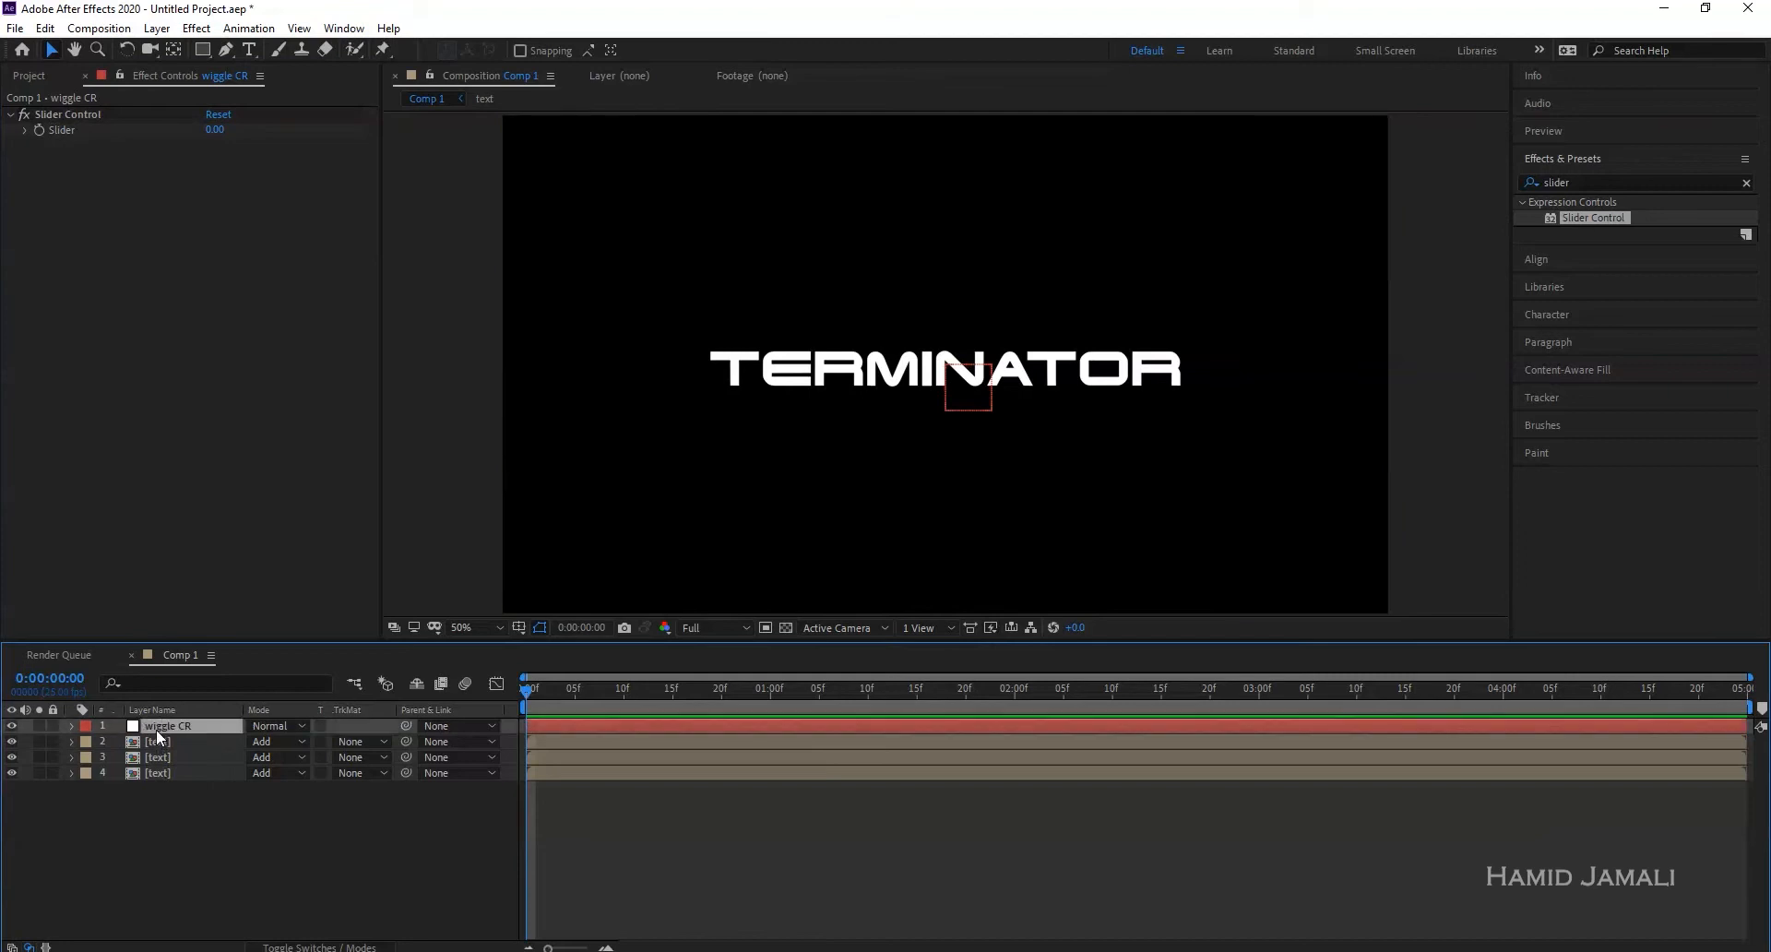
left_click(72, 727)
left_click(88, 742)
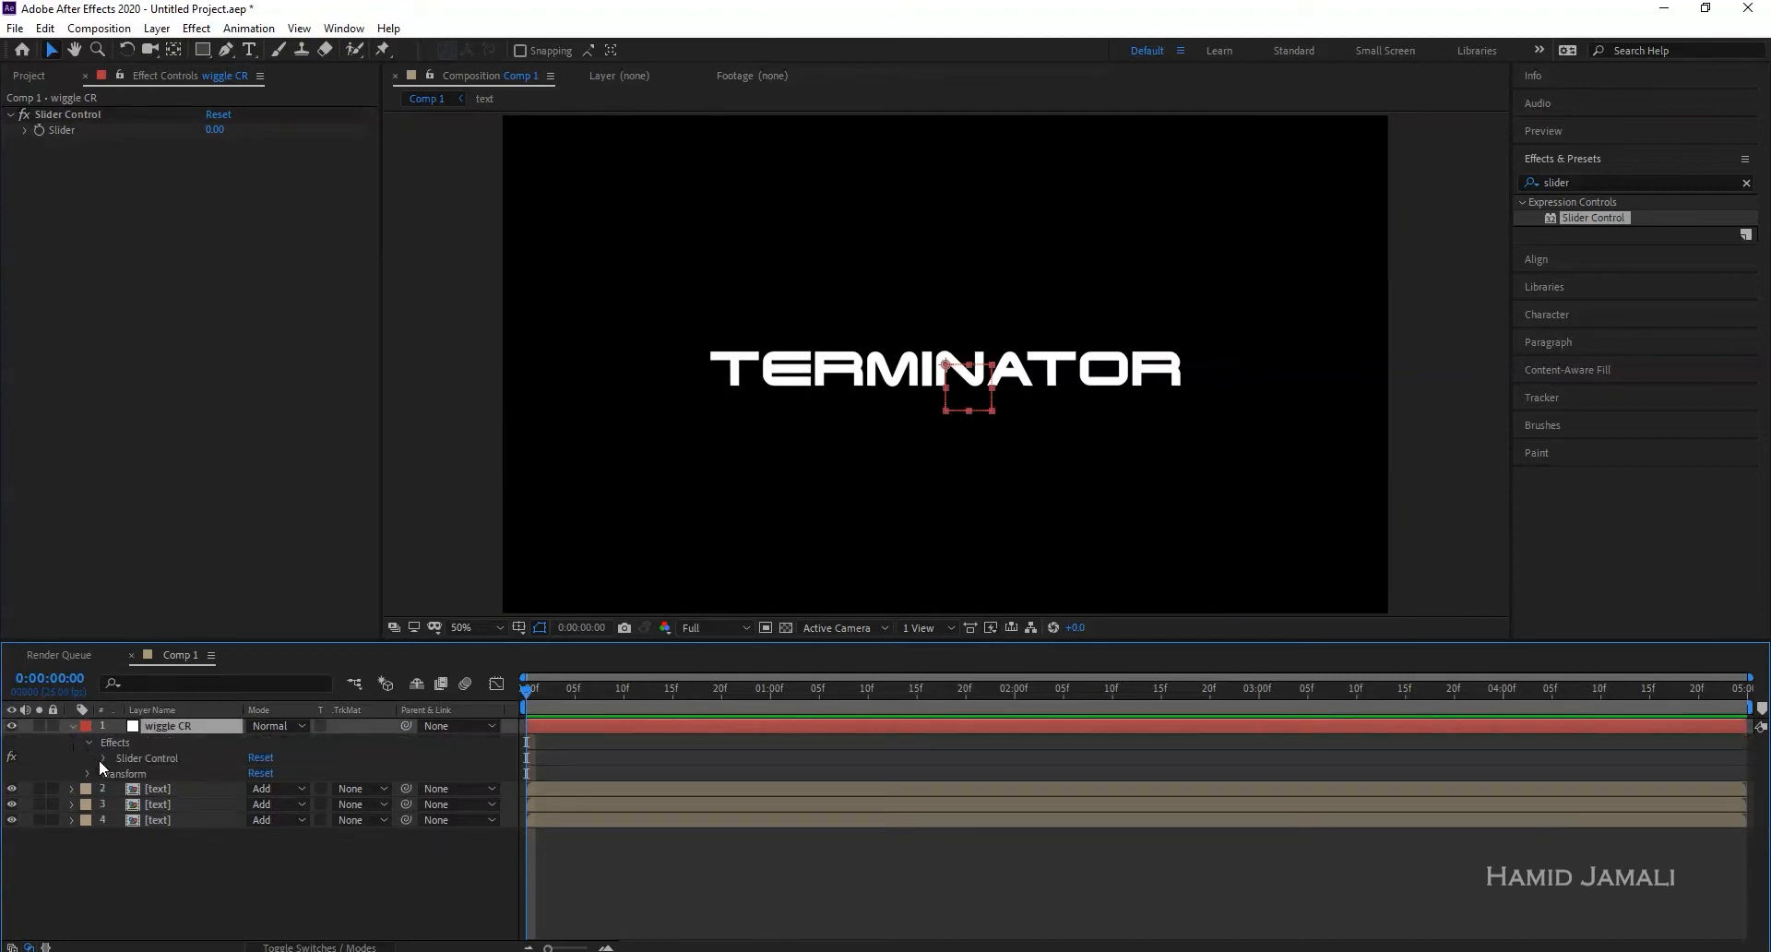
left_click(104, 759)
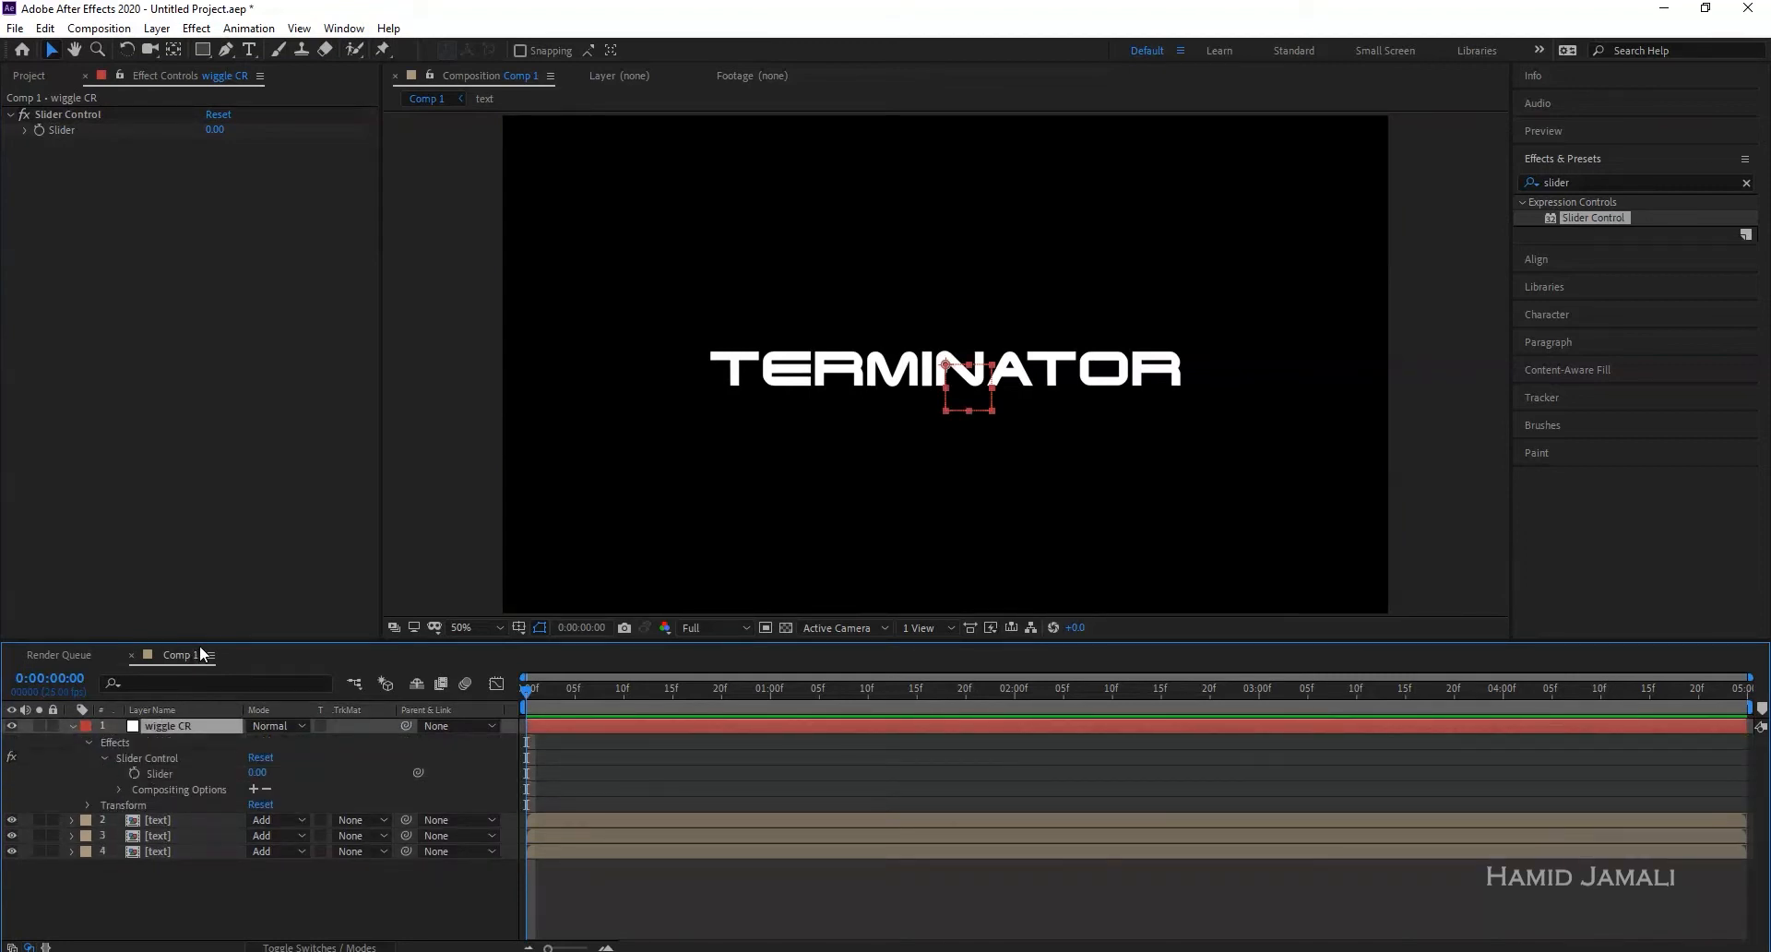
left_click_drag(200, 645, 207, 557)
left_click(192, 738)
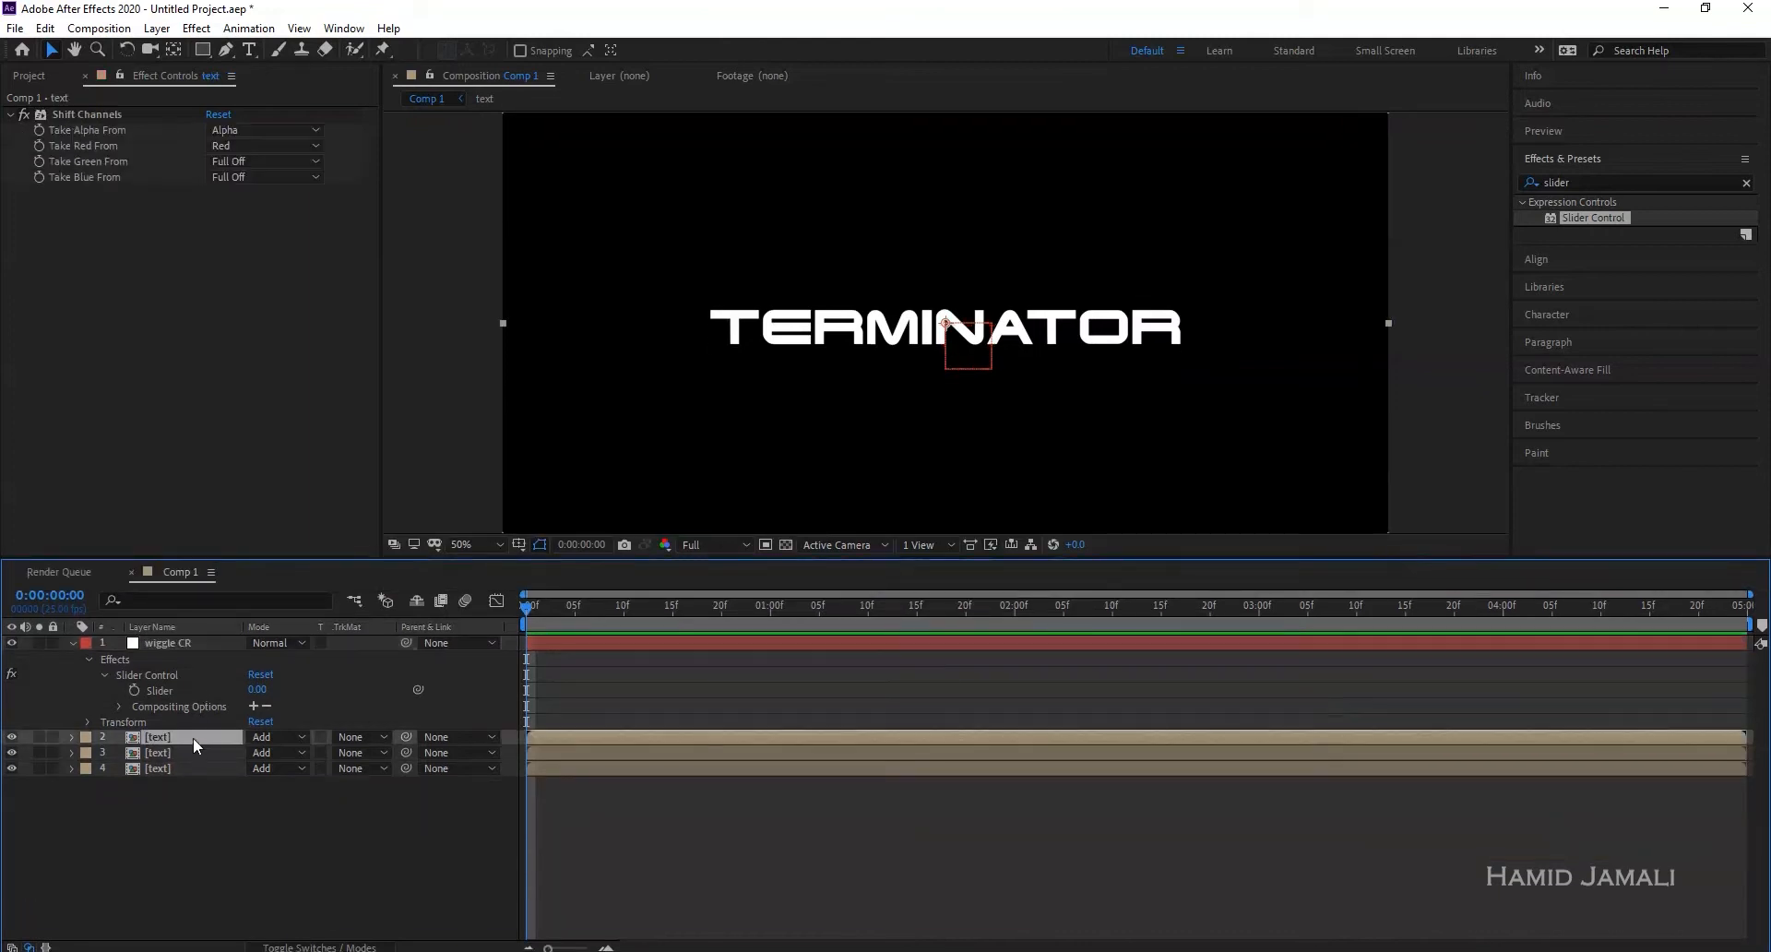
- Give layer 2's Position the expression wiggle(25, …) with its amount pickwhipped to the wiggle CR Slider
key("p")
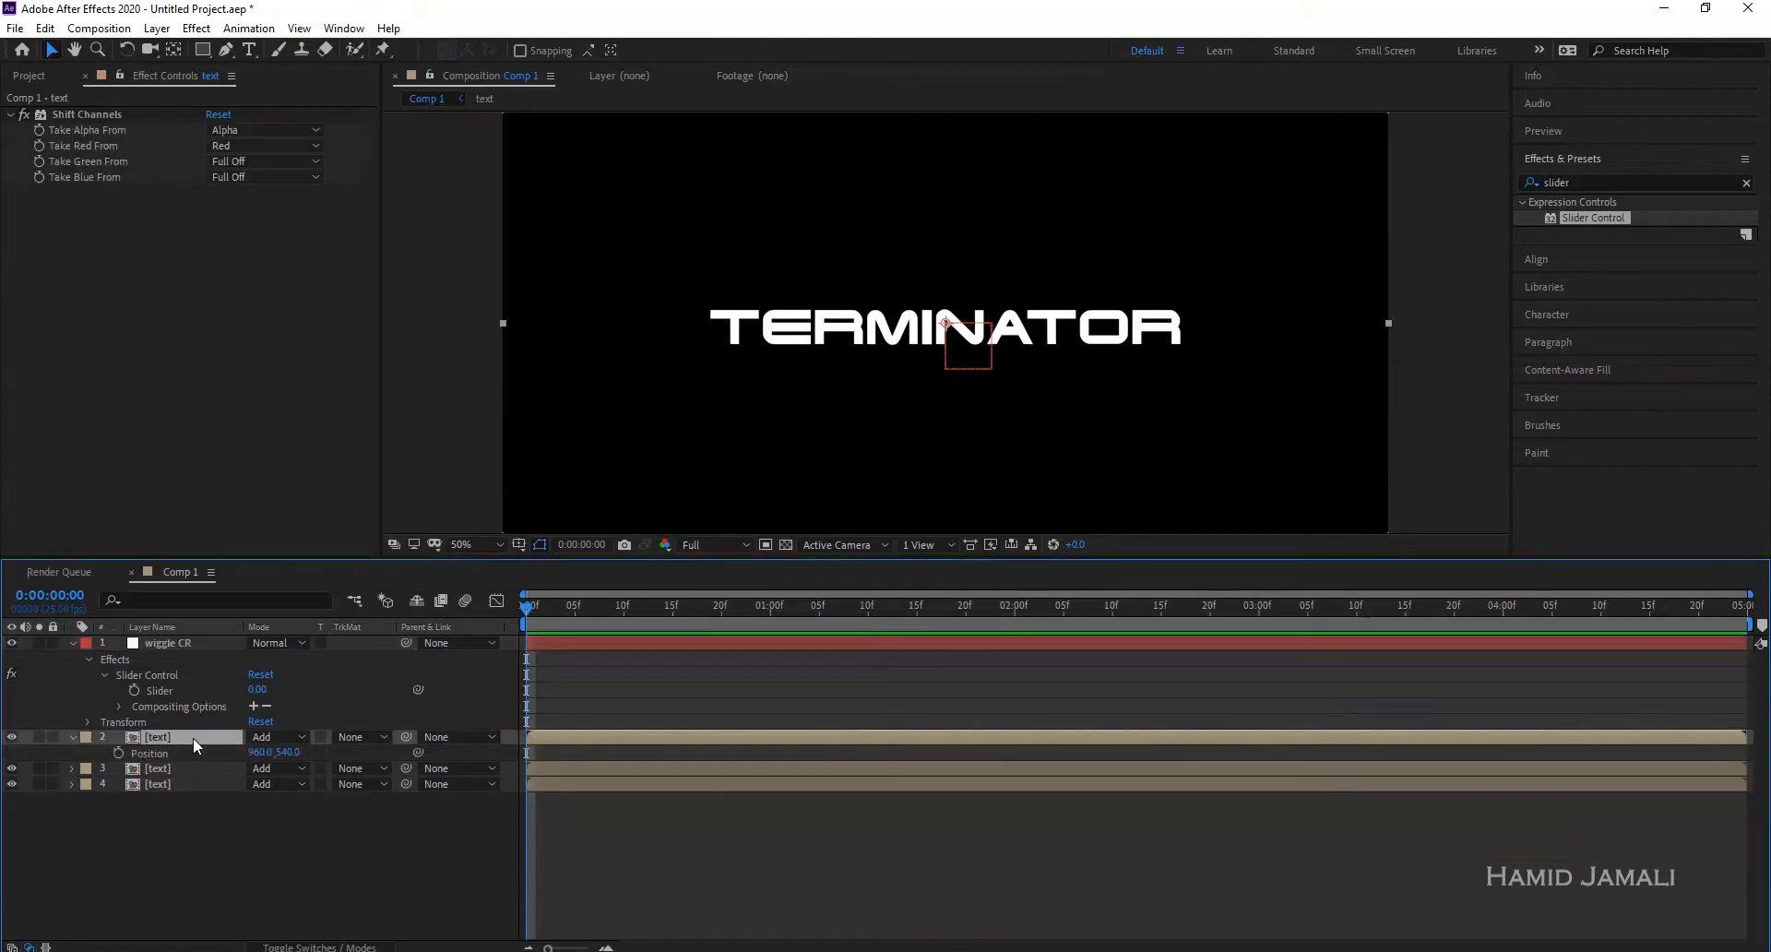
left_click(118, 755, "alt")
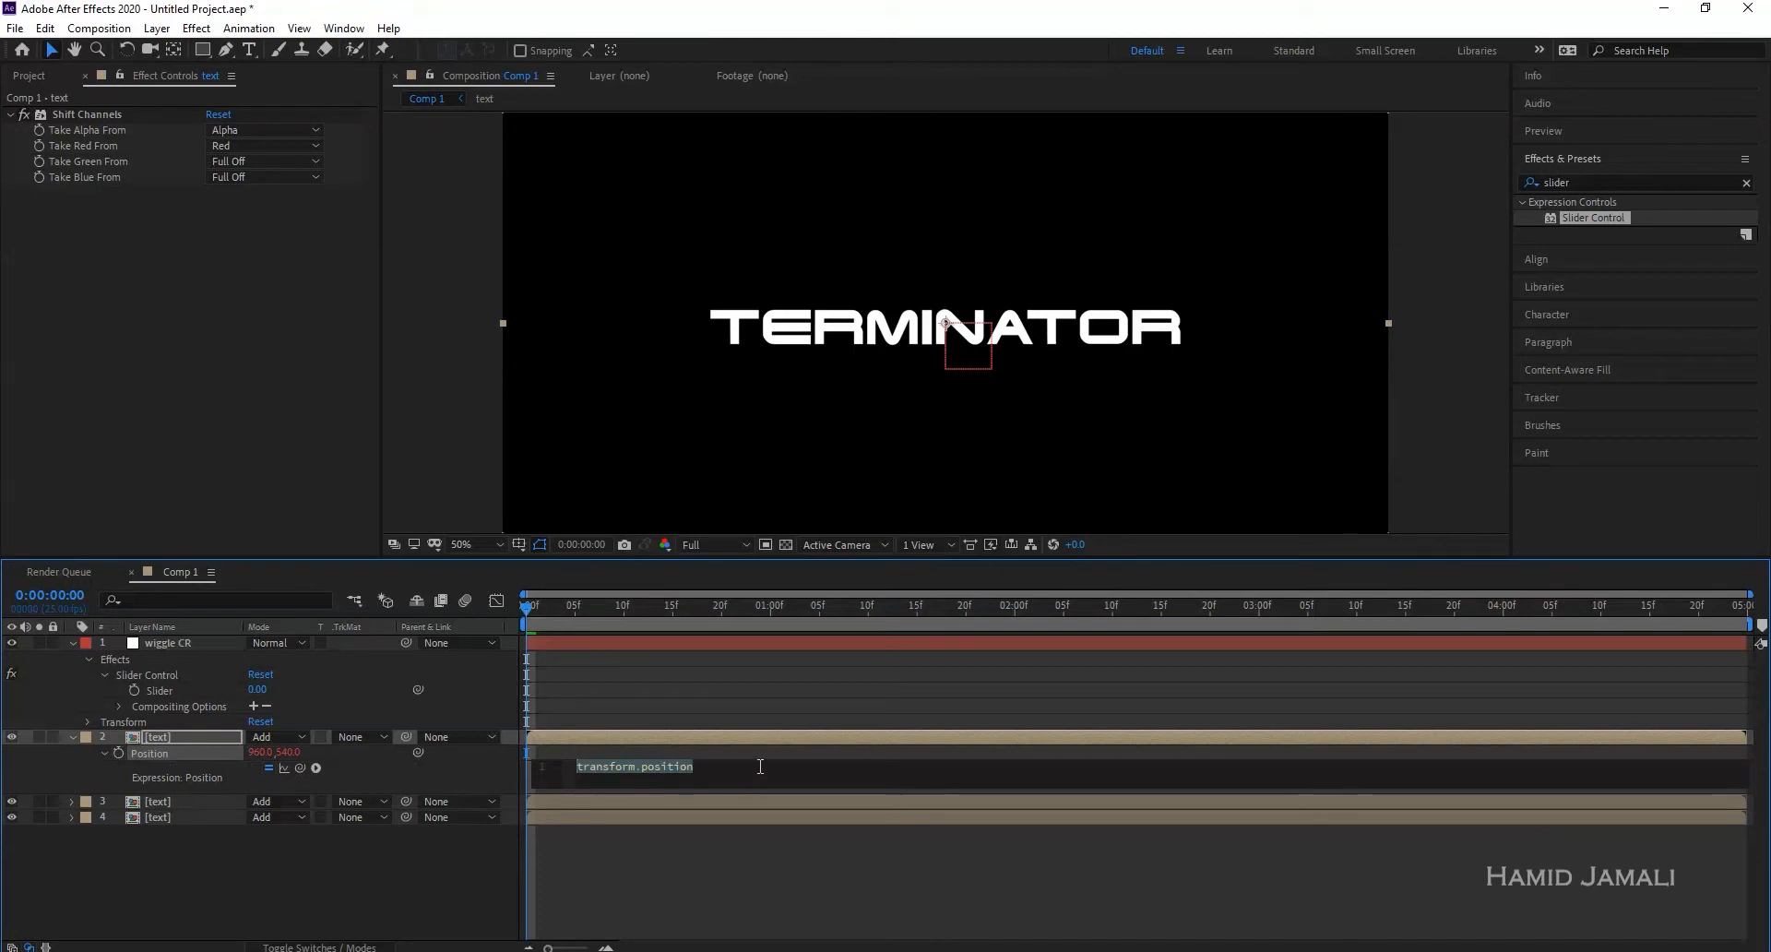
type("wi")
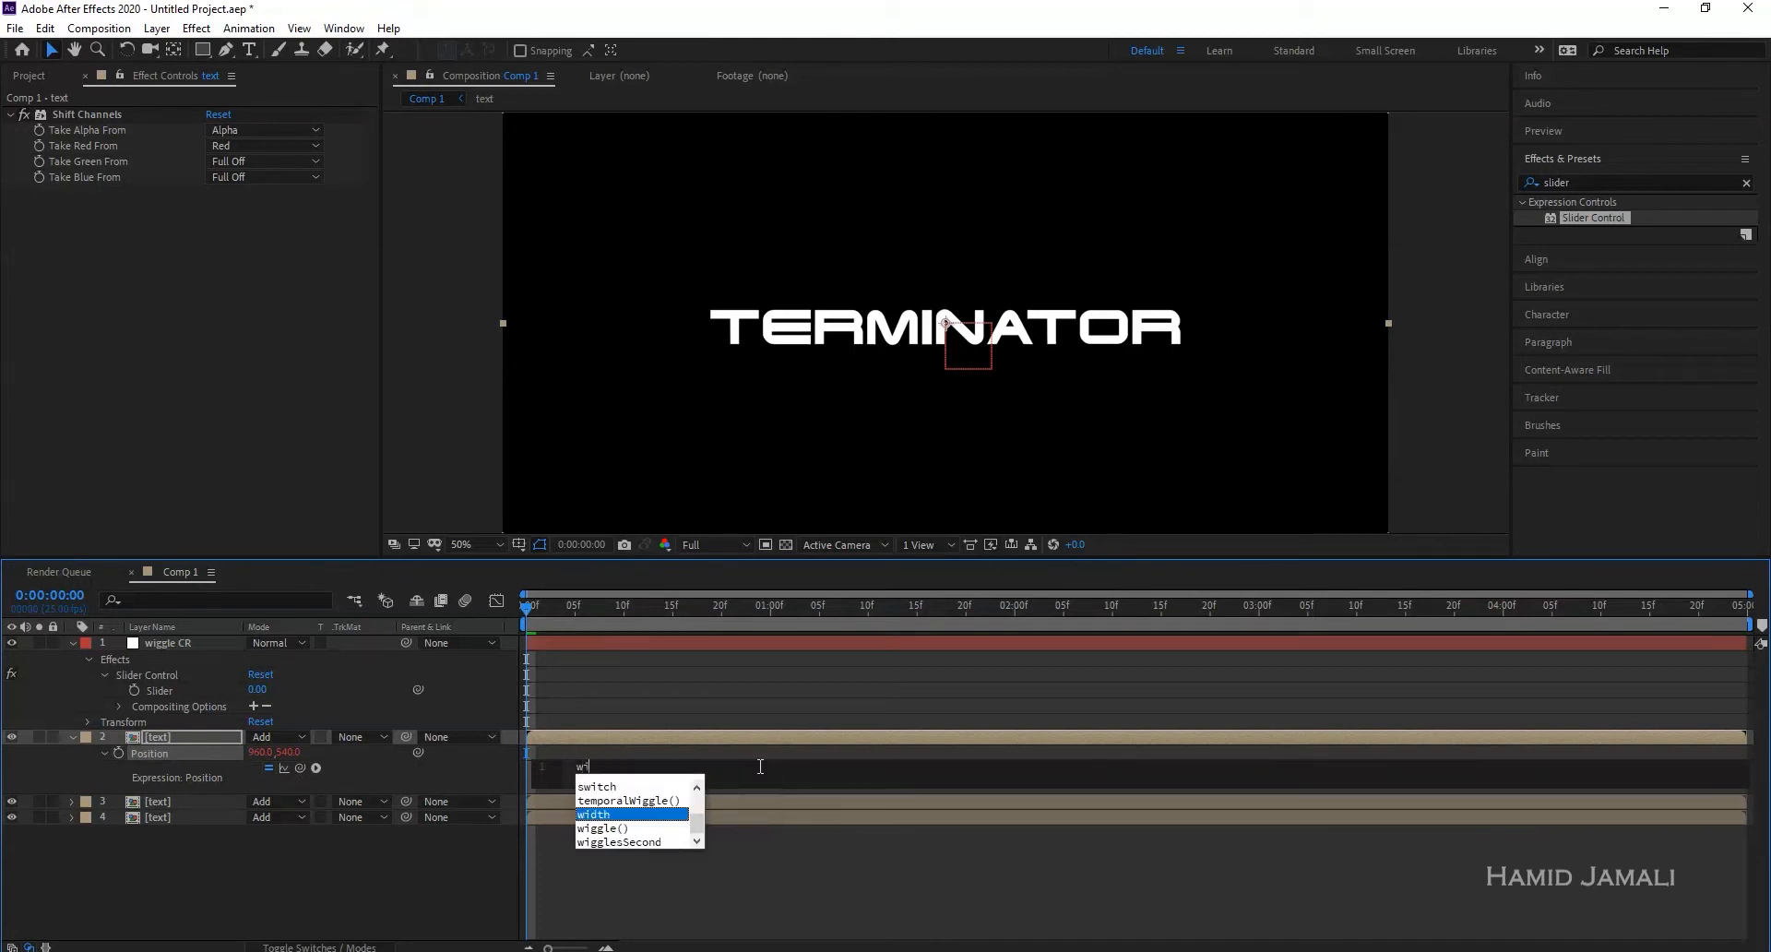
type("ggle")
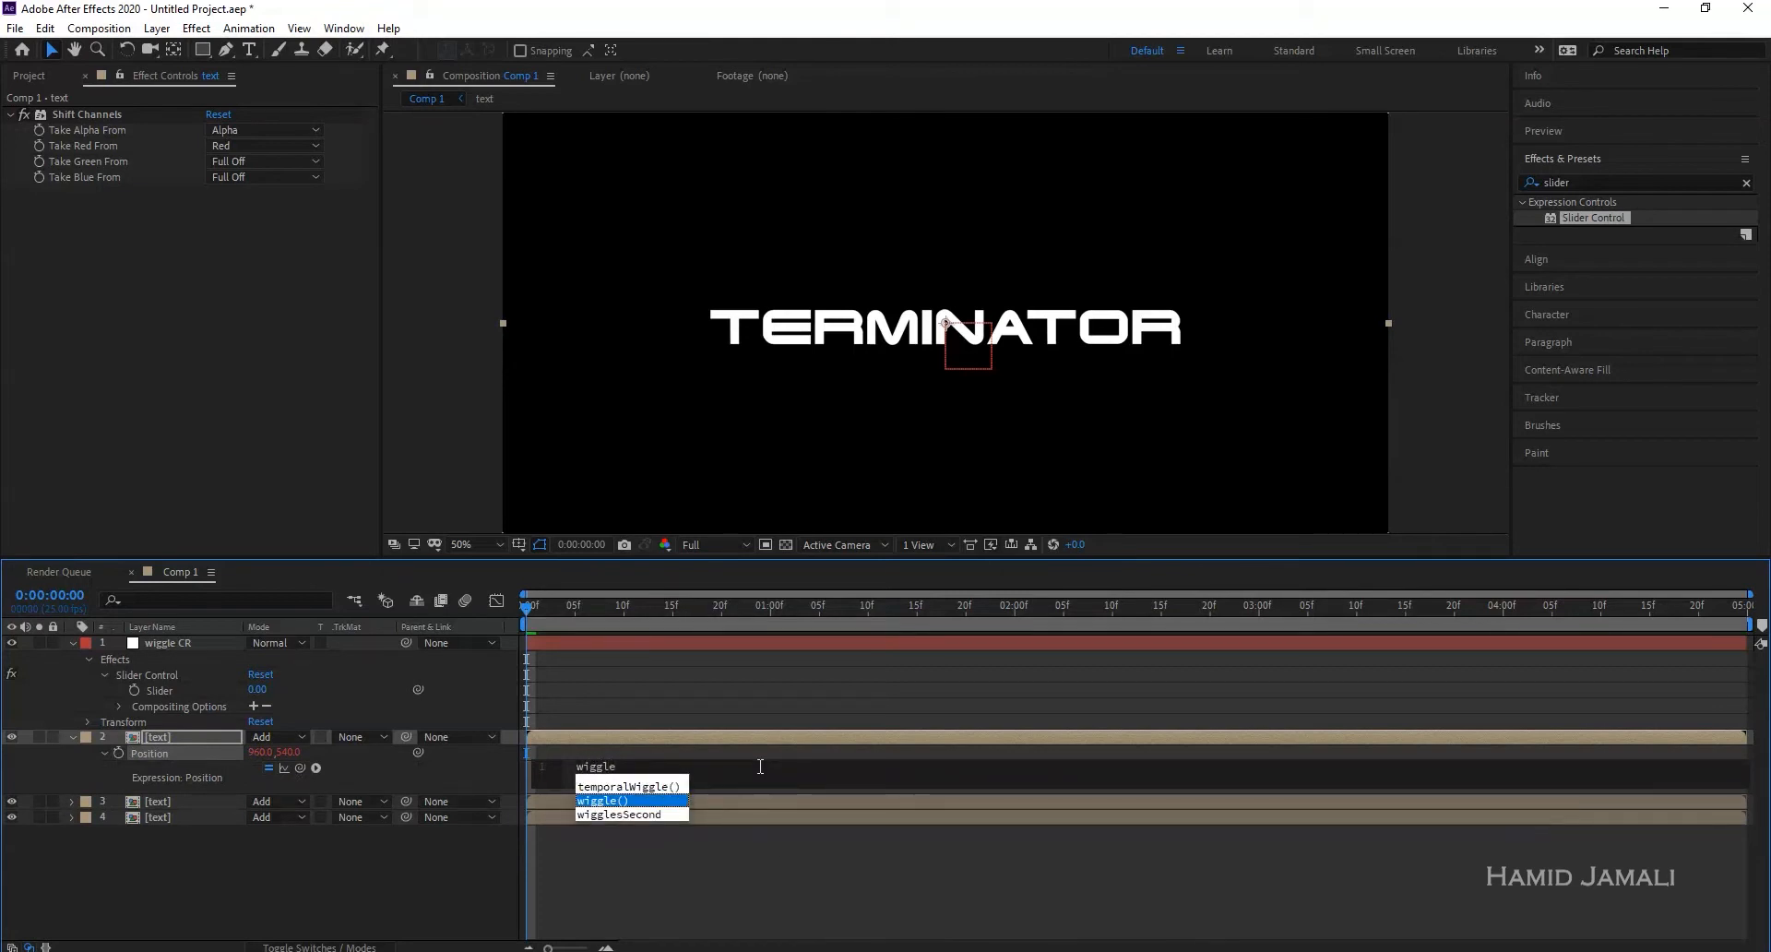
key("Return")
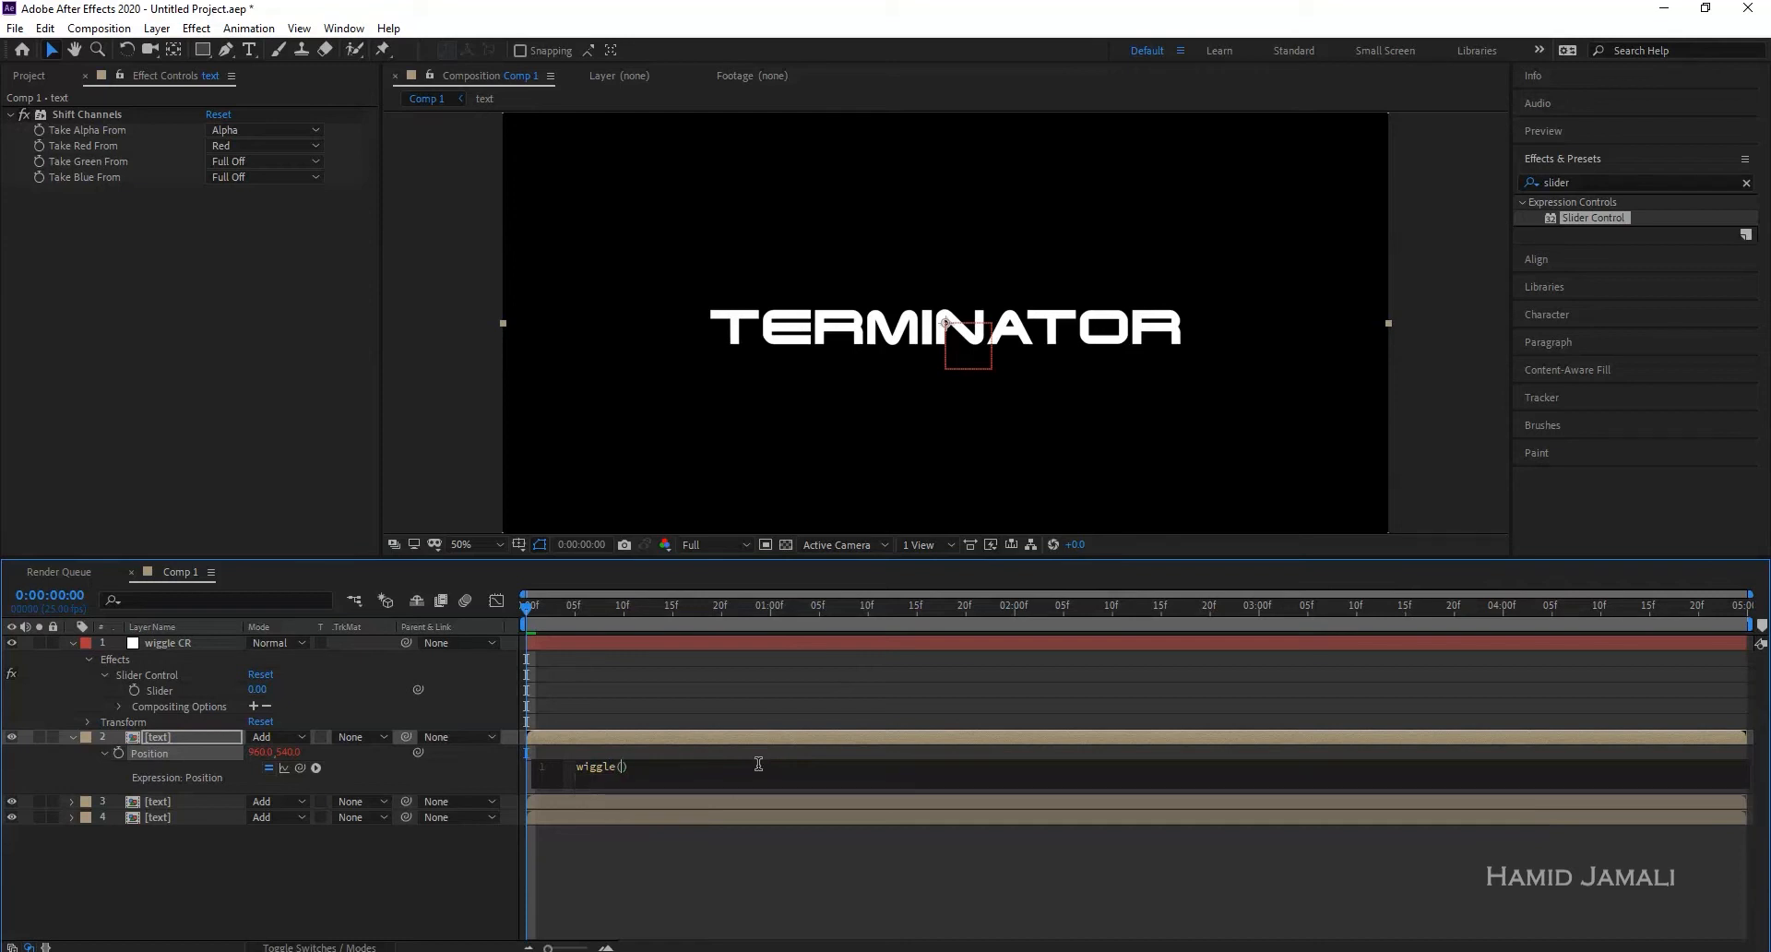
type("25,")
left_click_drag(299, 767, 168, 689)
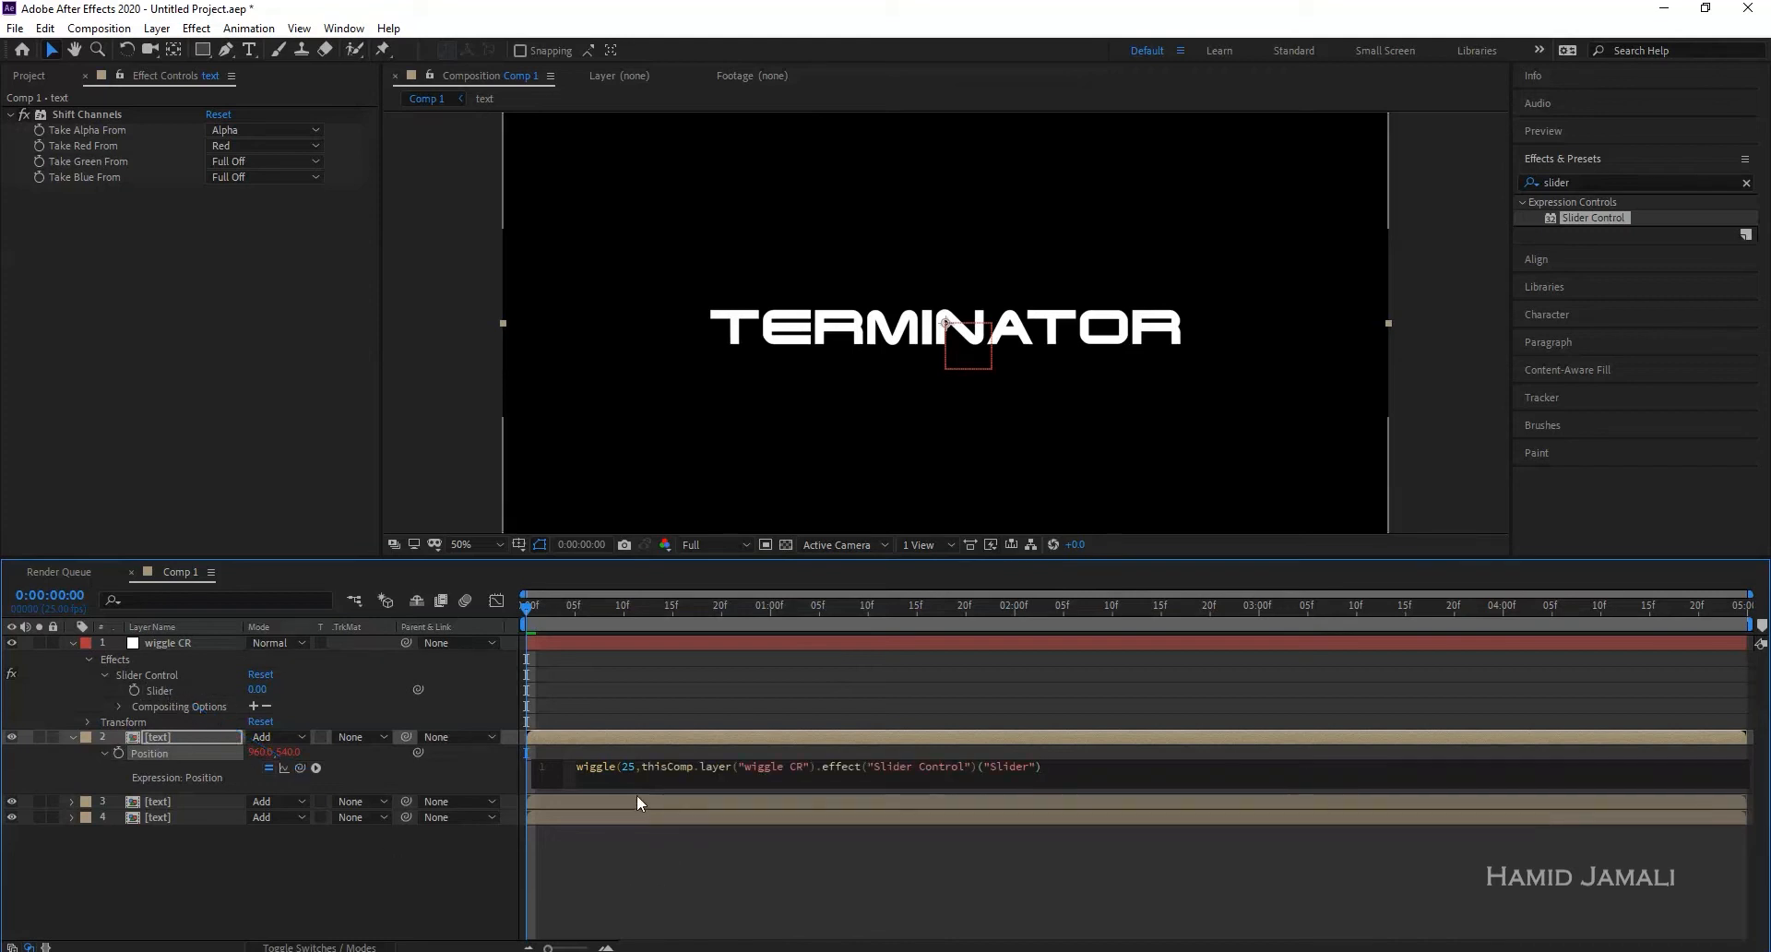
type(")")
key("KP_Enter")
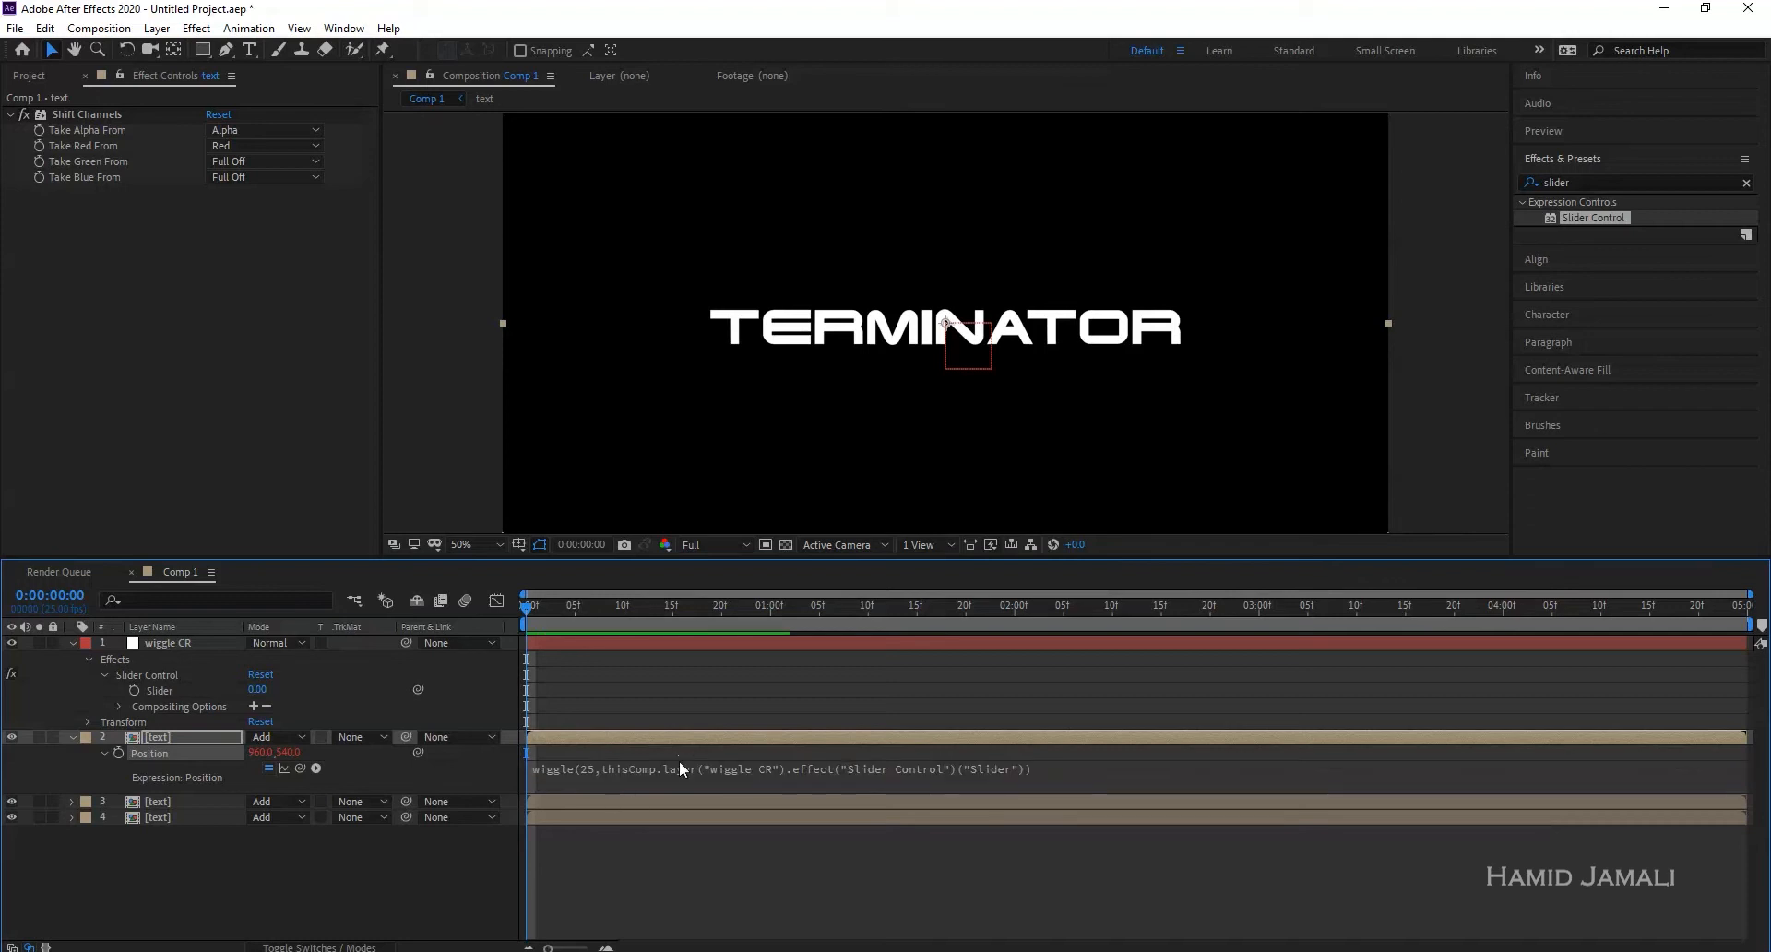
- Scrub the wiggle CR Slider to 21.00 and preview the jittering red and cyan title
left_click(197, 644)
left_click_drag(215, 130, 237, 133)
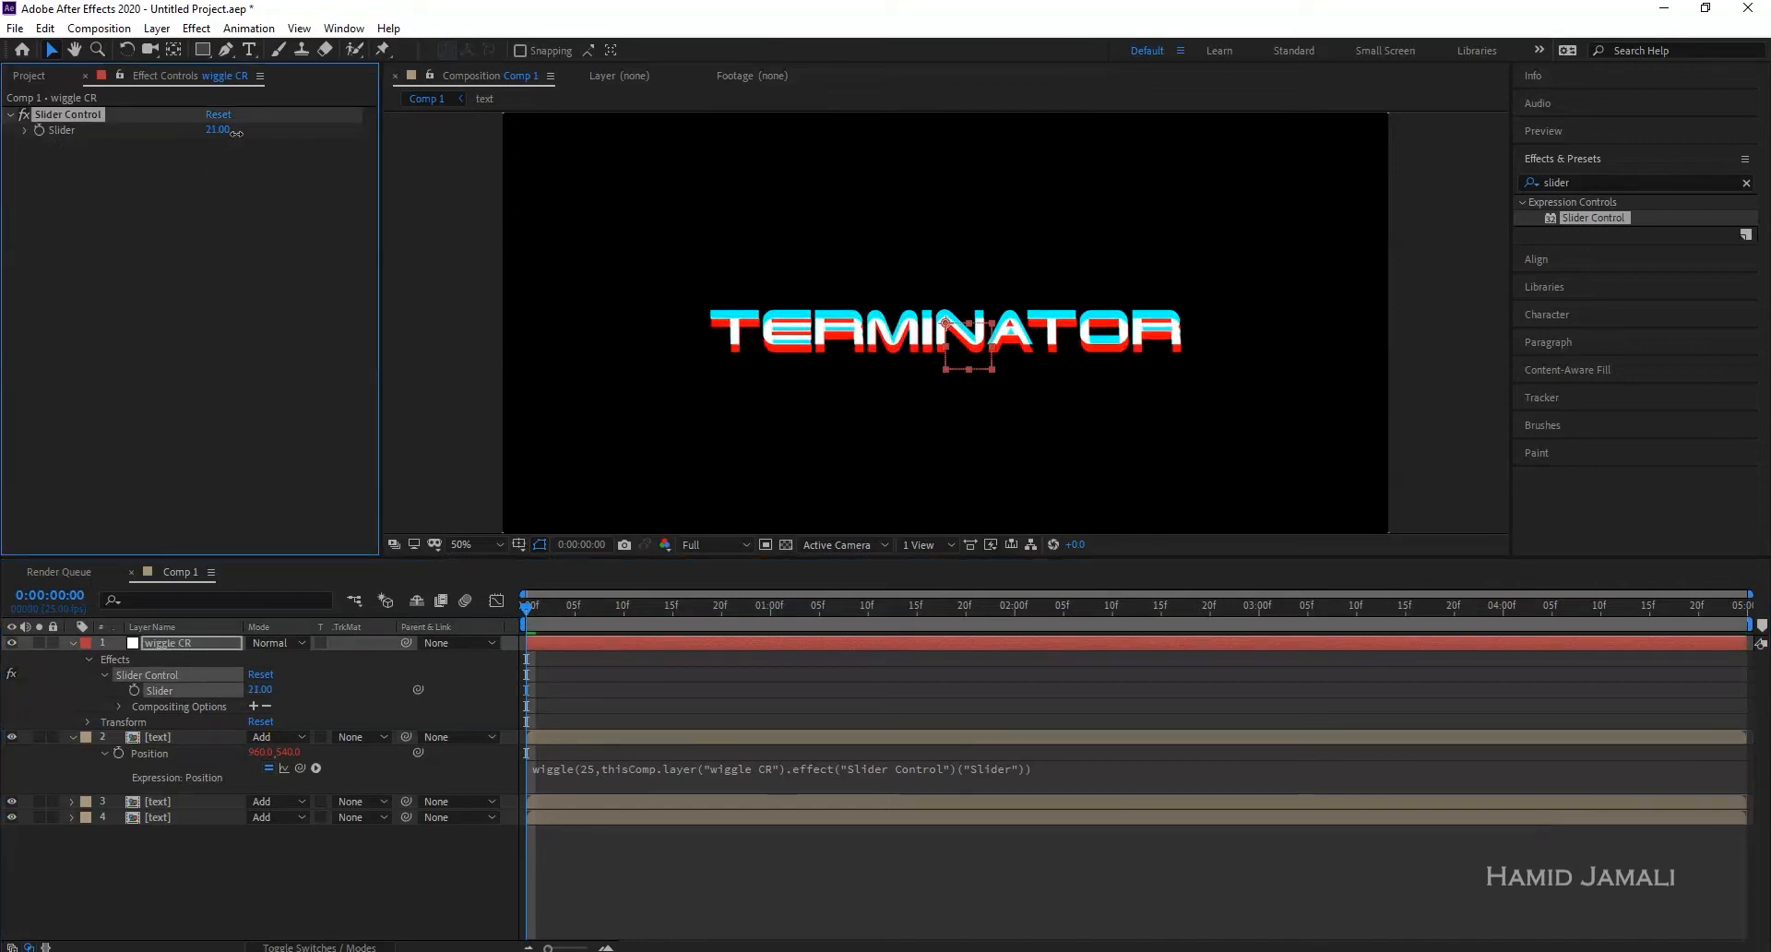
key("space")
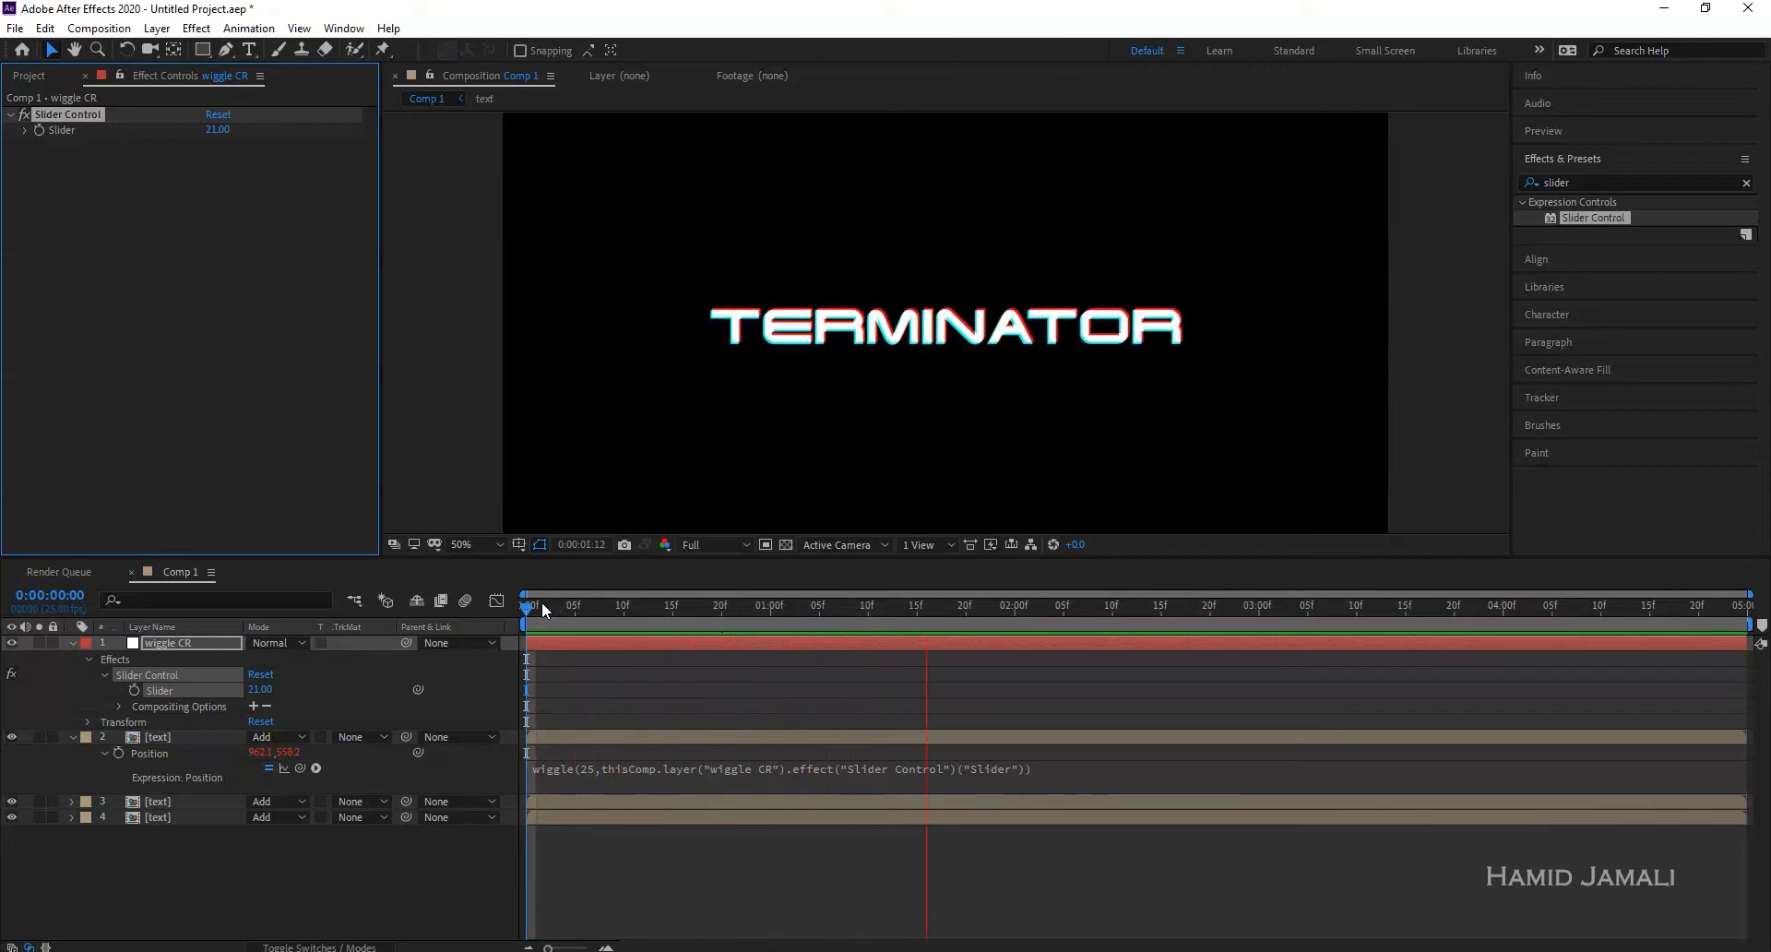
left_click(532, 605)
left_click(526, 605)
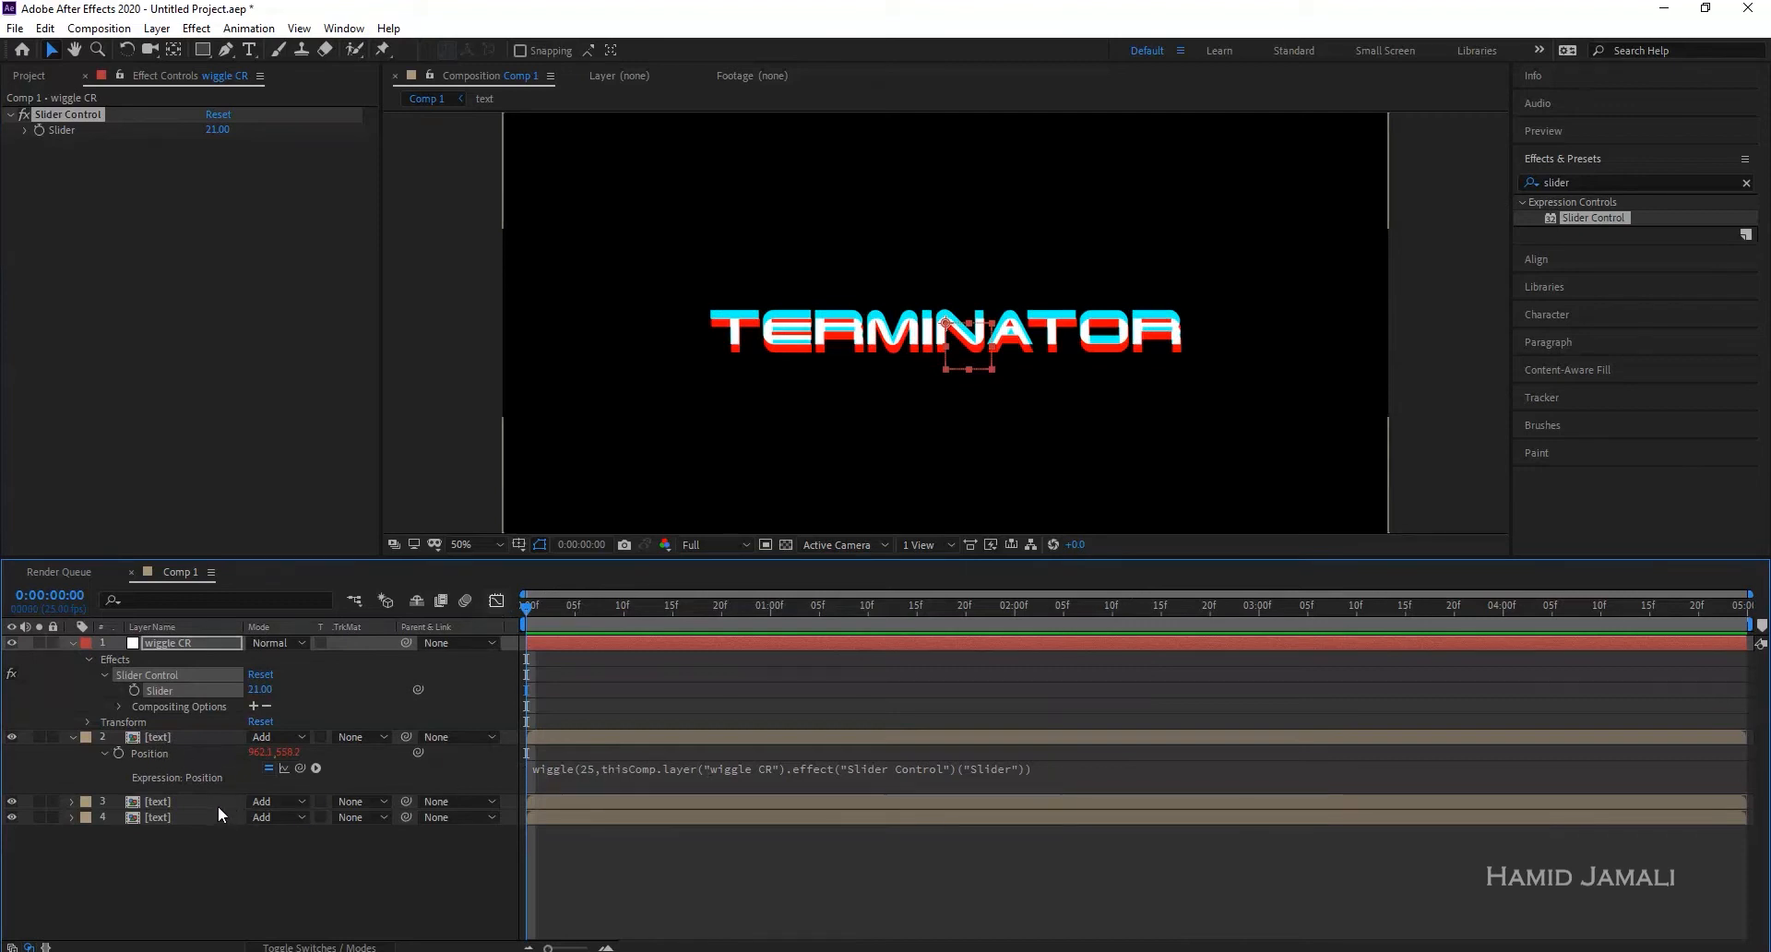
left_click(153, 753)
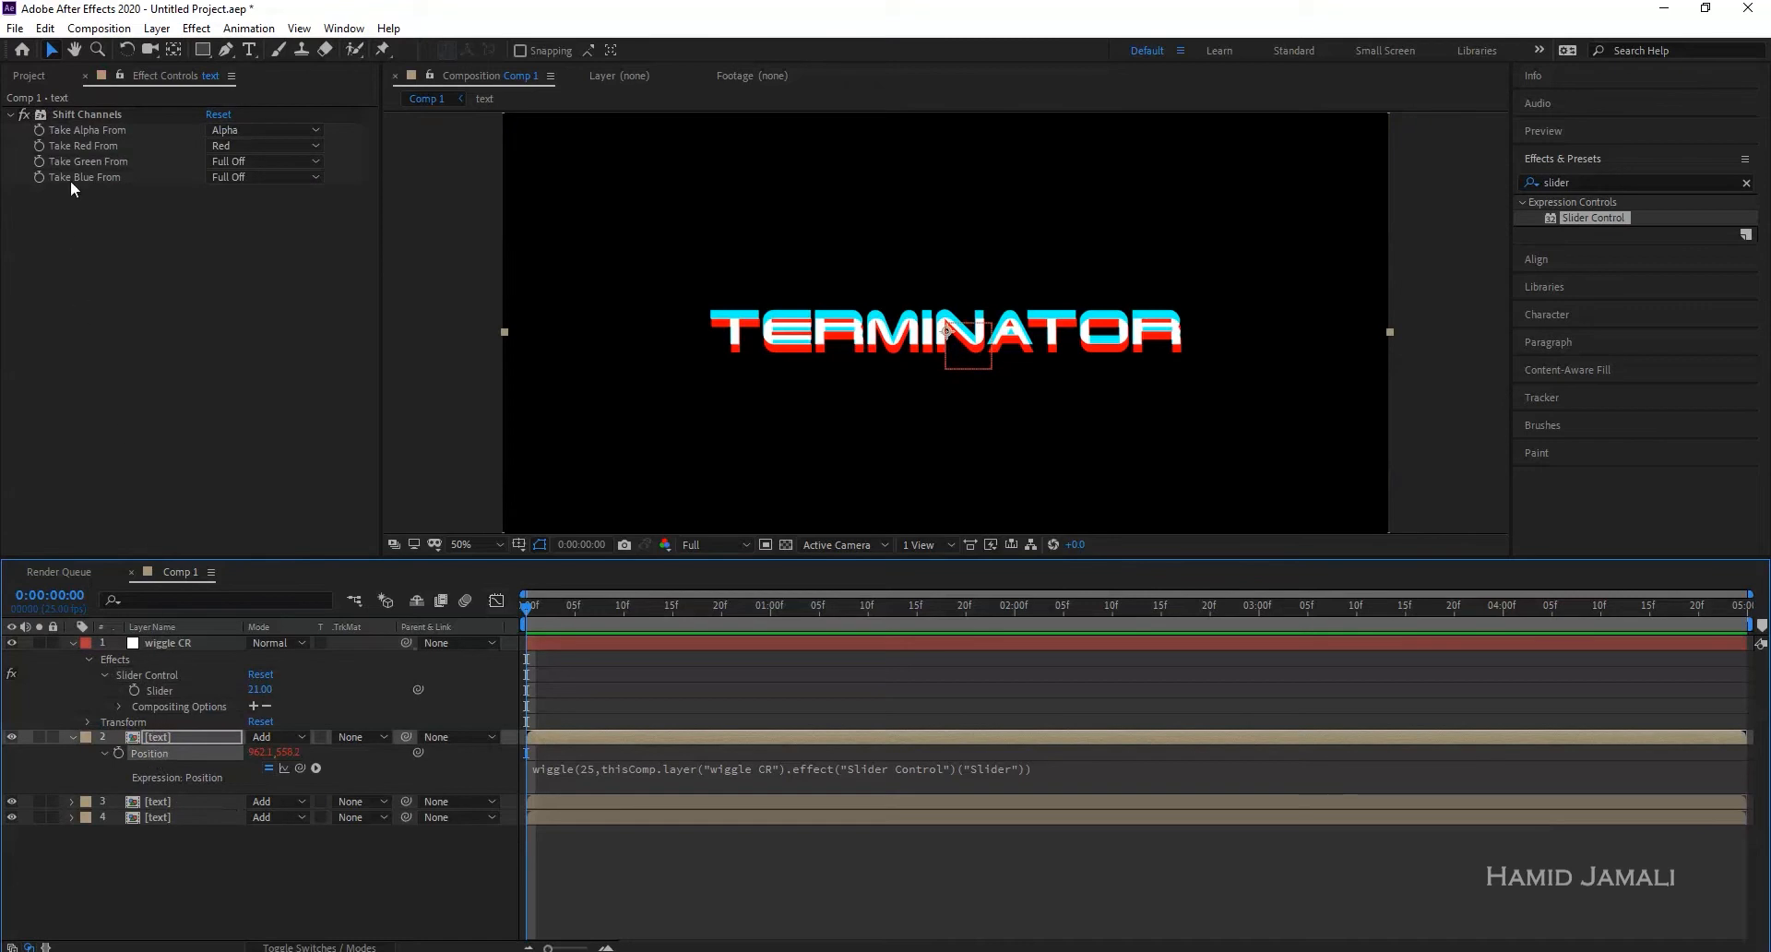
- Copy layer 2's Position wiggle expression and paste it onto the Position of text layers 3 and 4
left_click(48, 29)
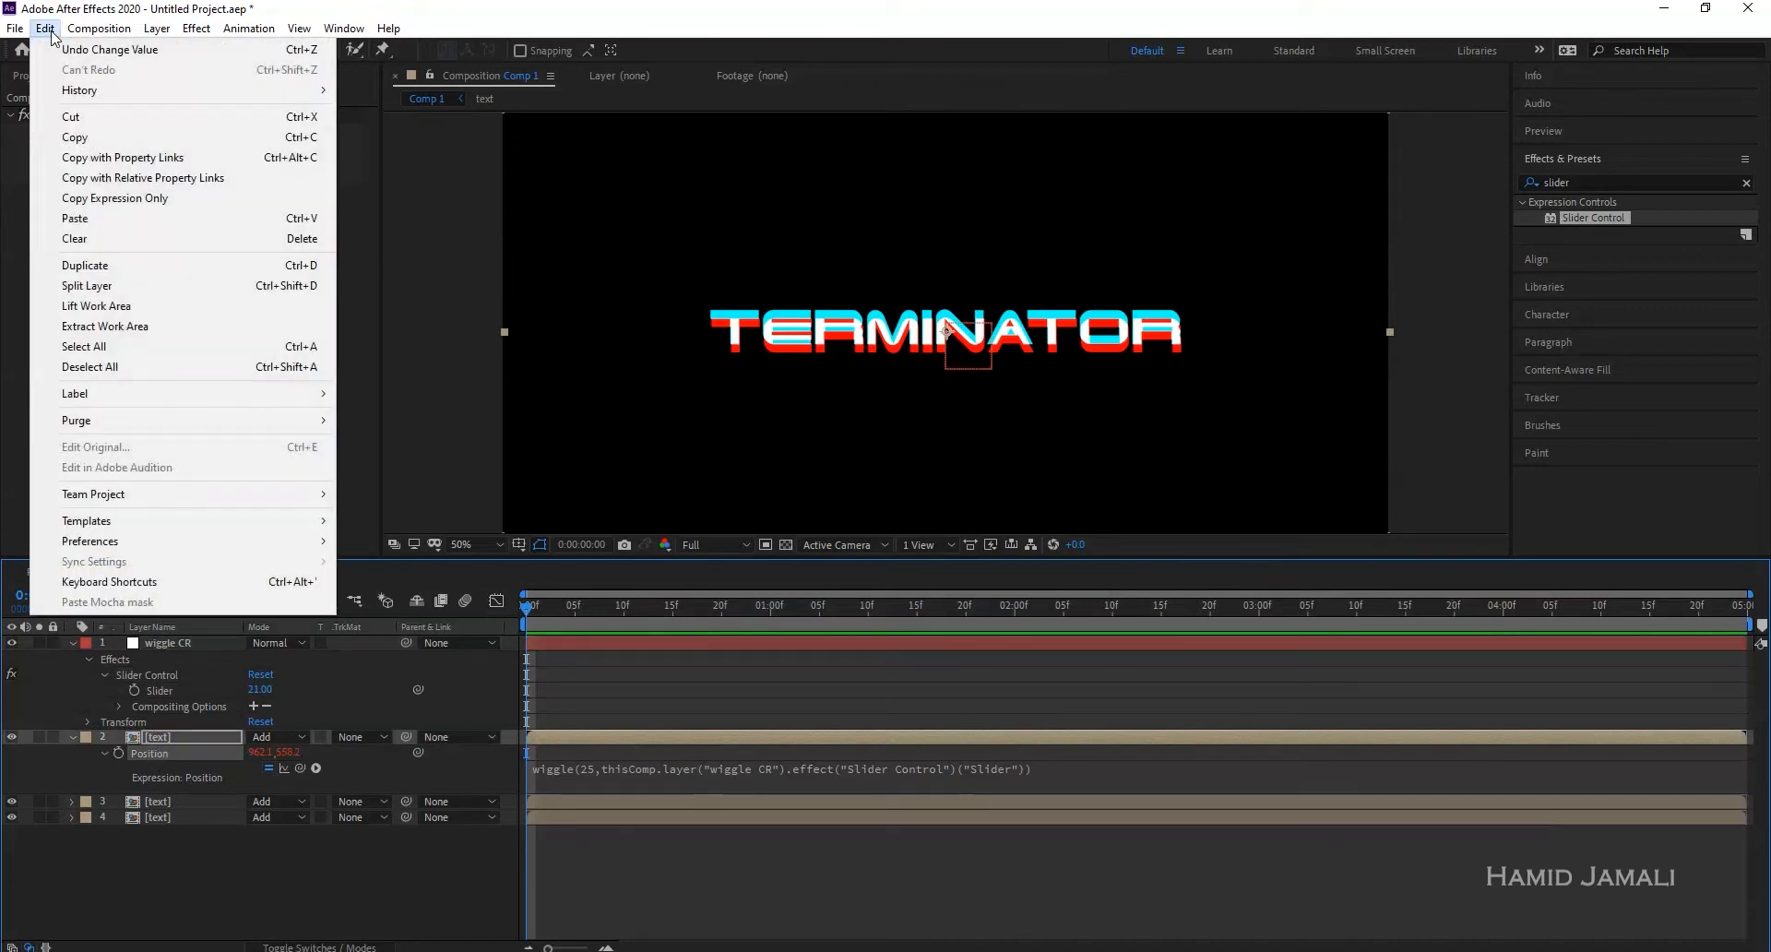
left_click(110, 189)
left_click(159, 799)
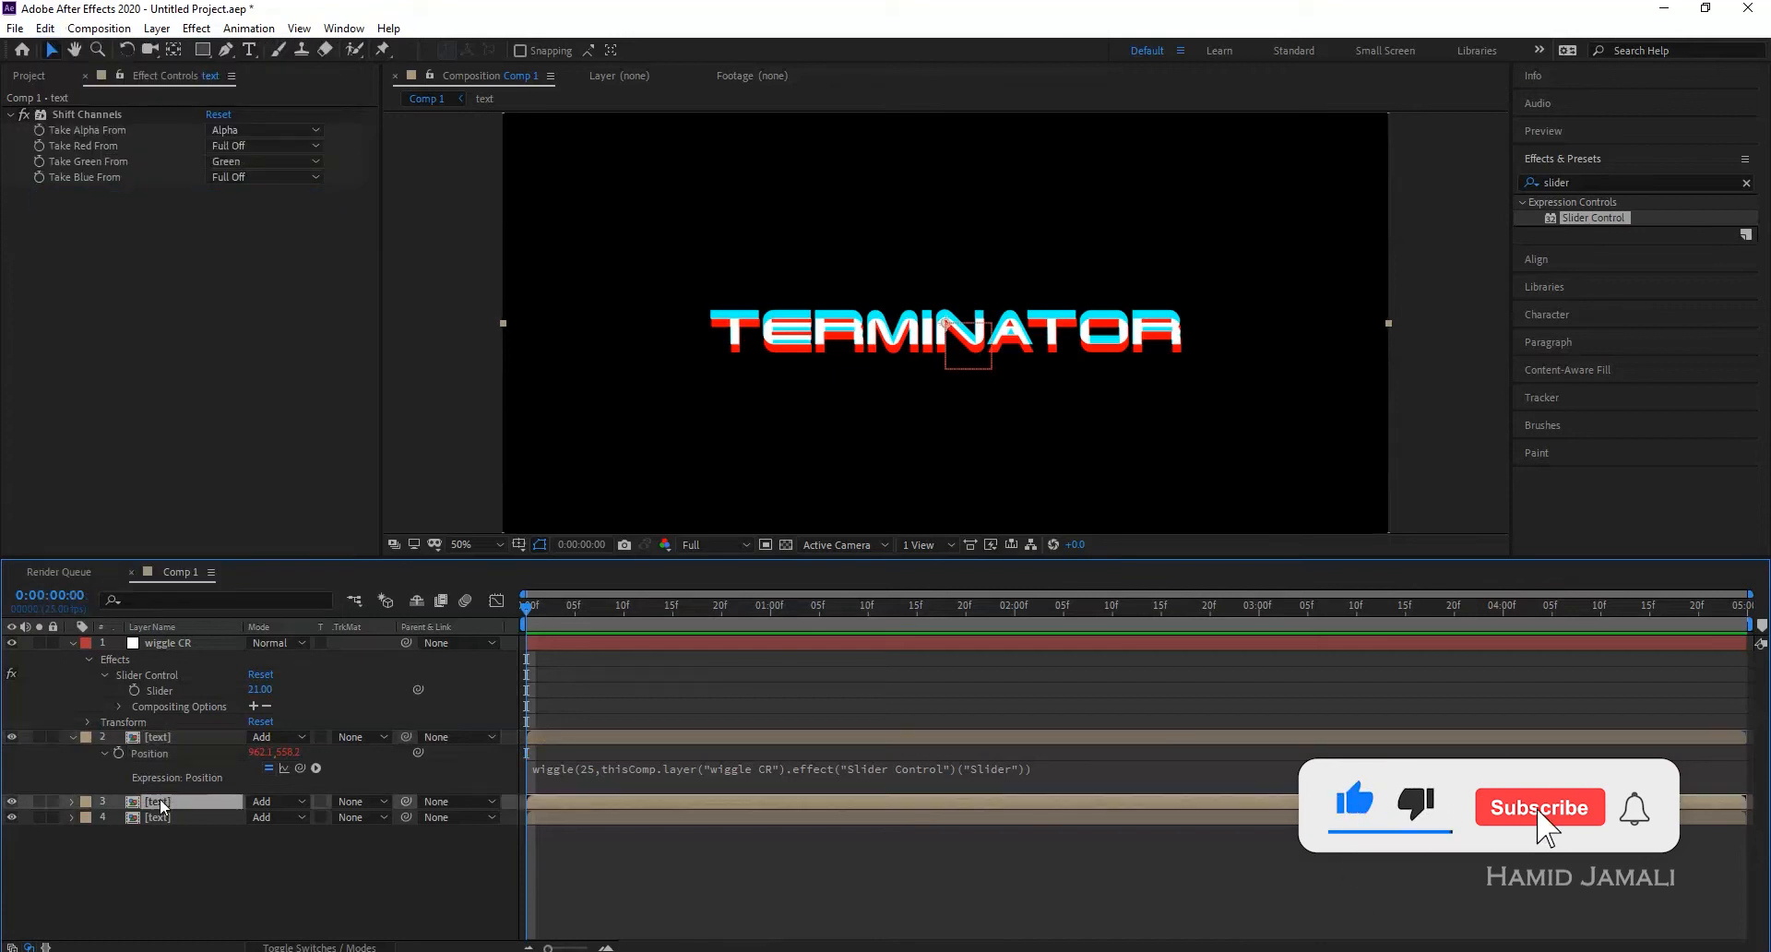
left_click(165, 817, "shift")
key("p")
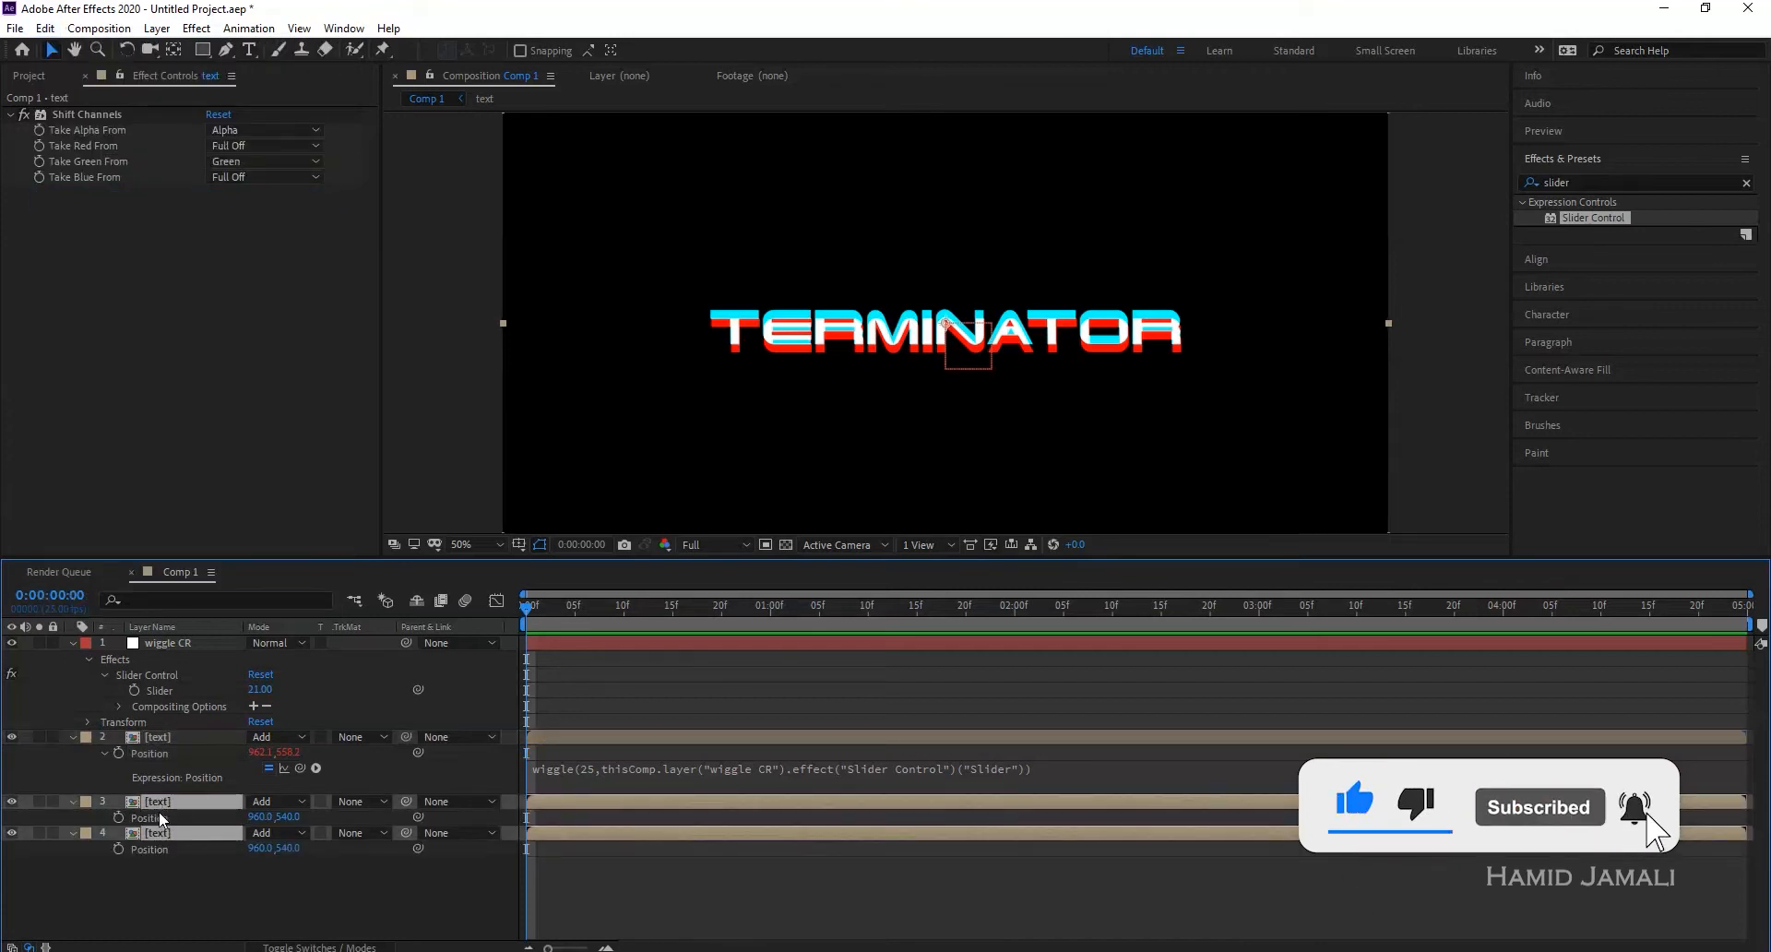
left_click(162, 817)
left_click(157, 847, "shift")
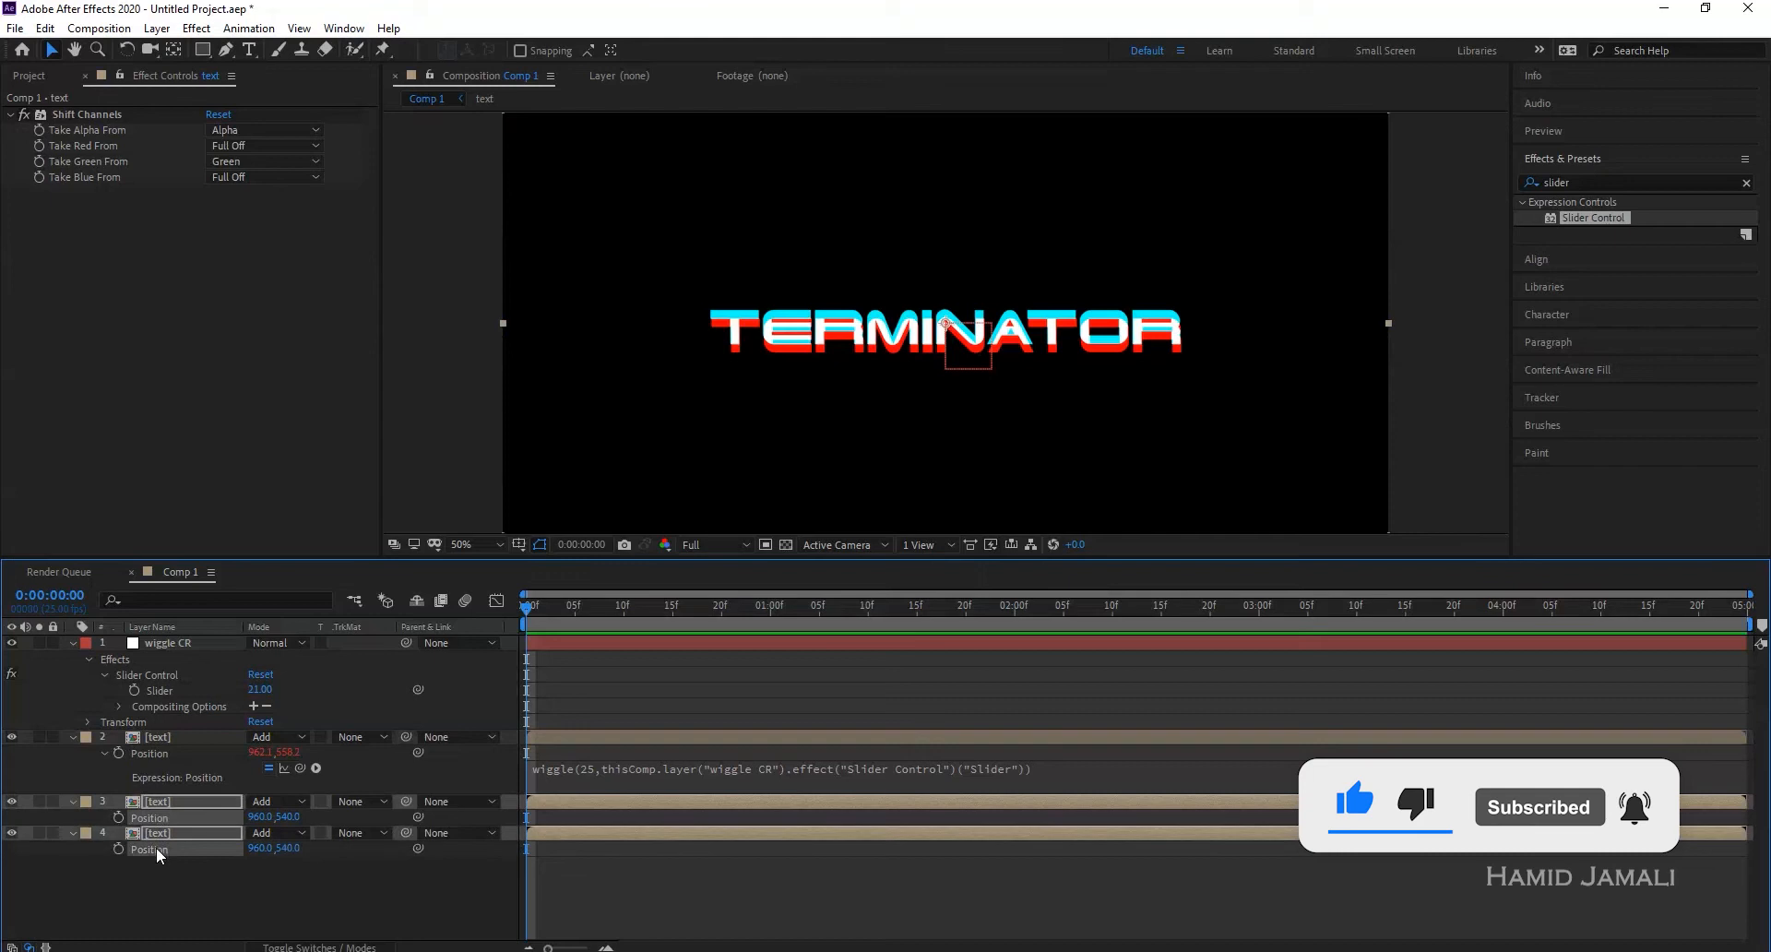
key("ctrl+v")
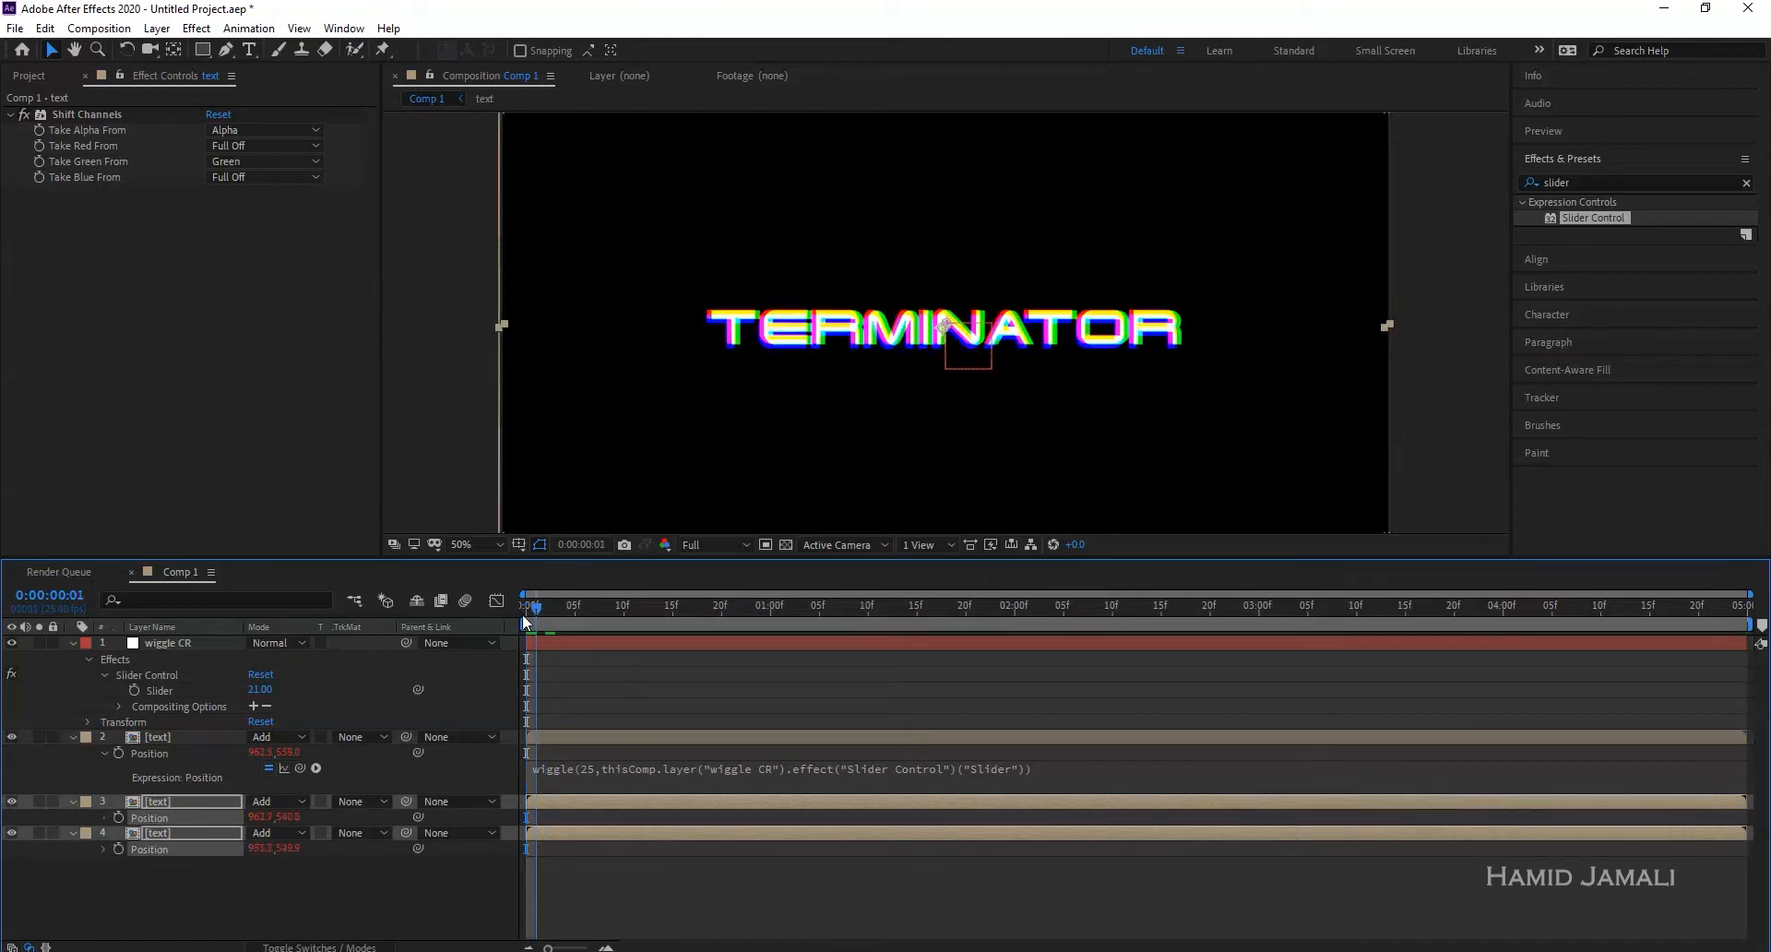
key("space")
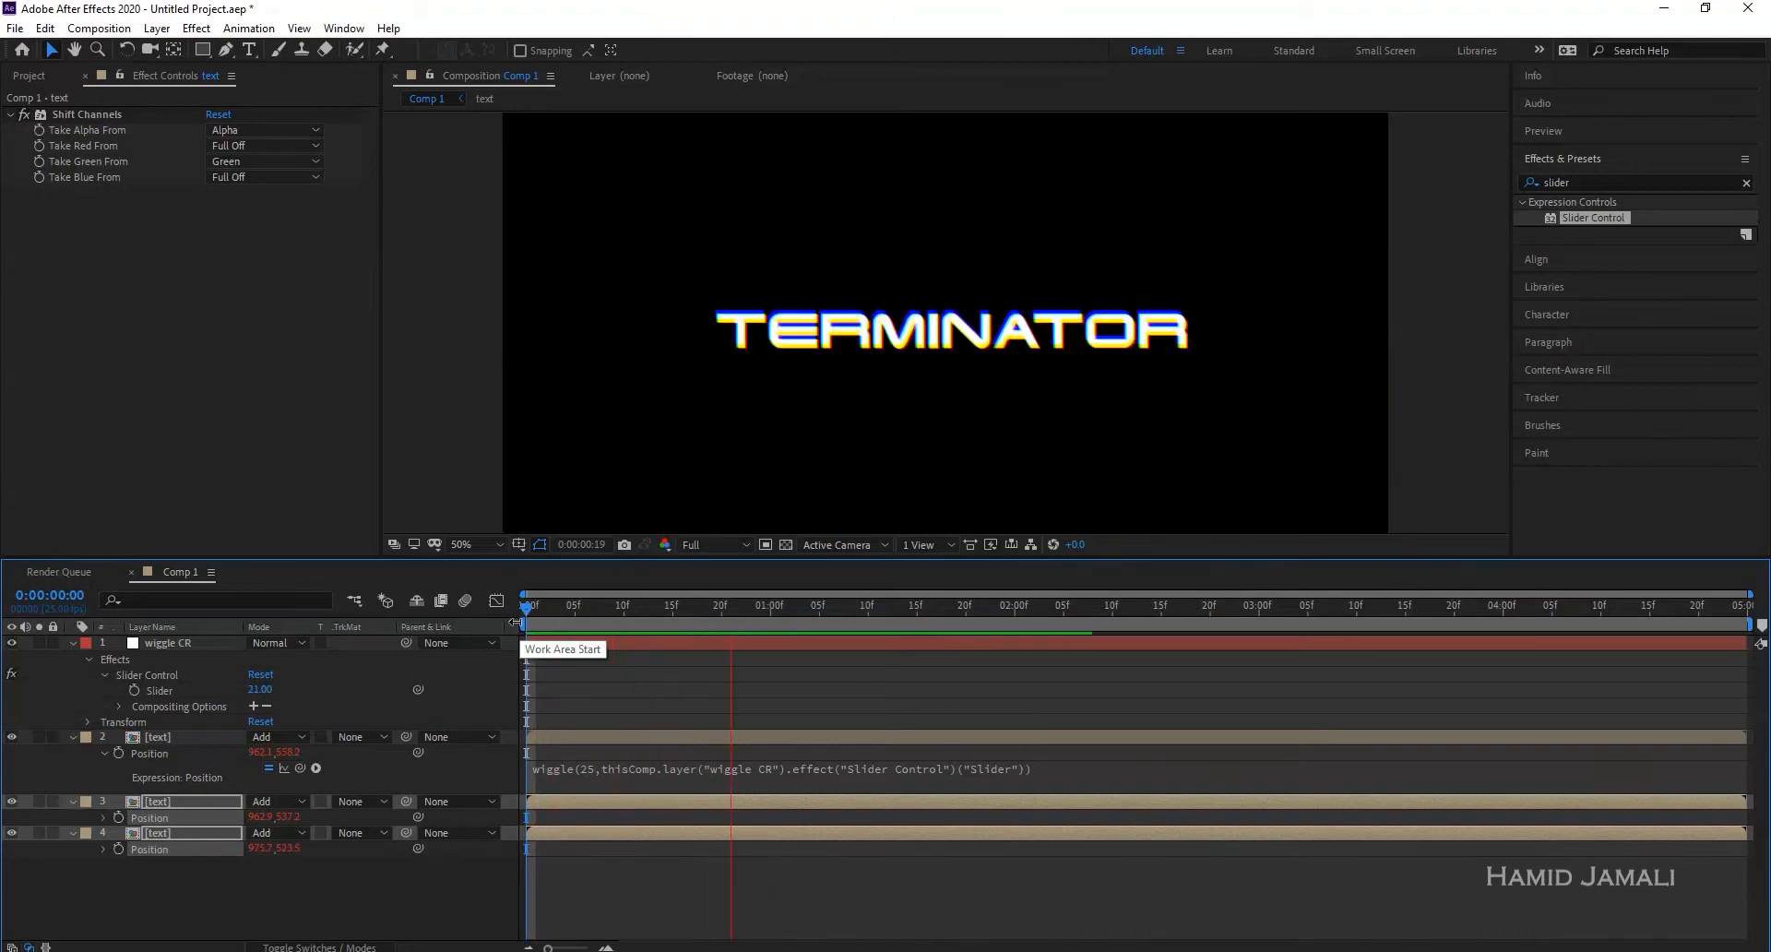
key("space")
left_click(533, 606)
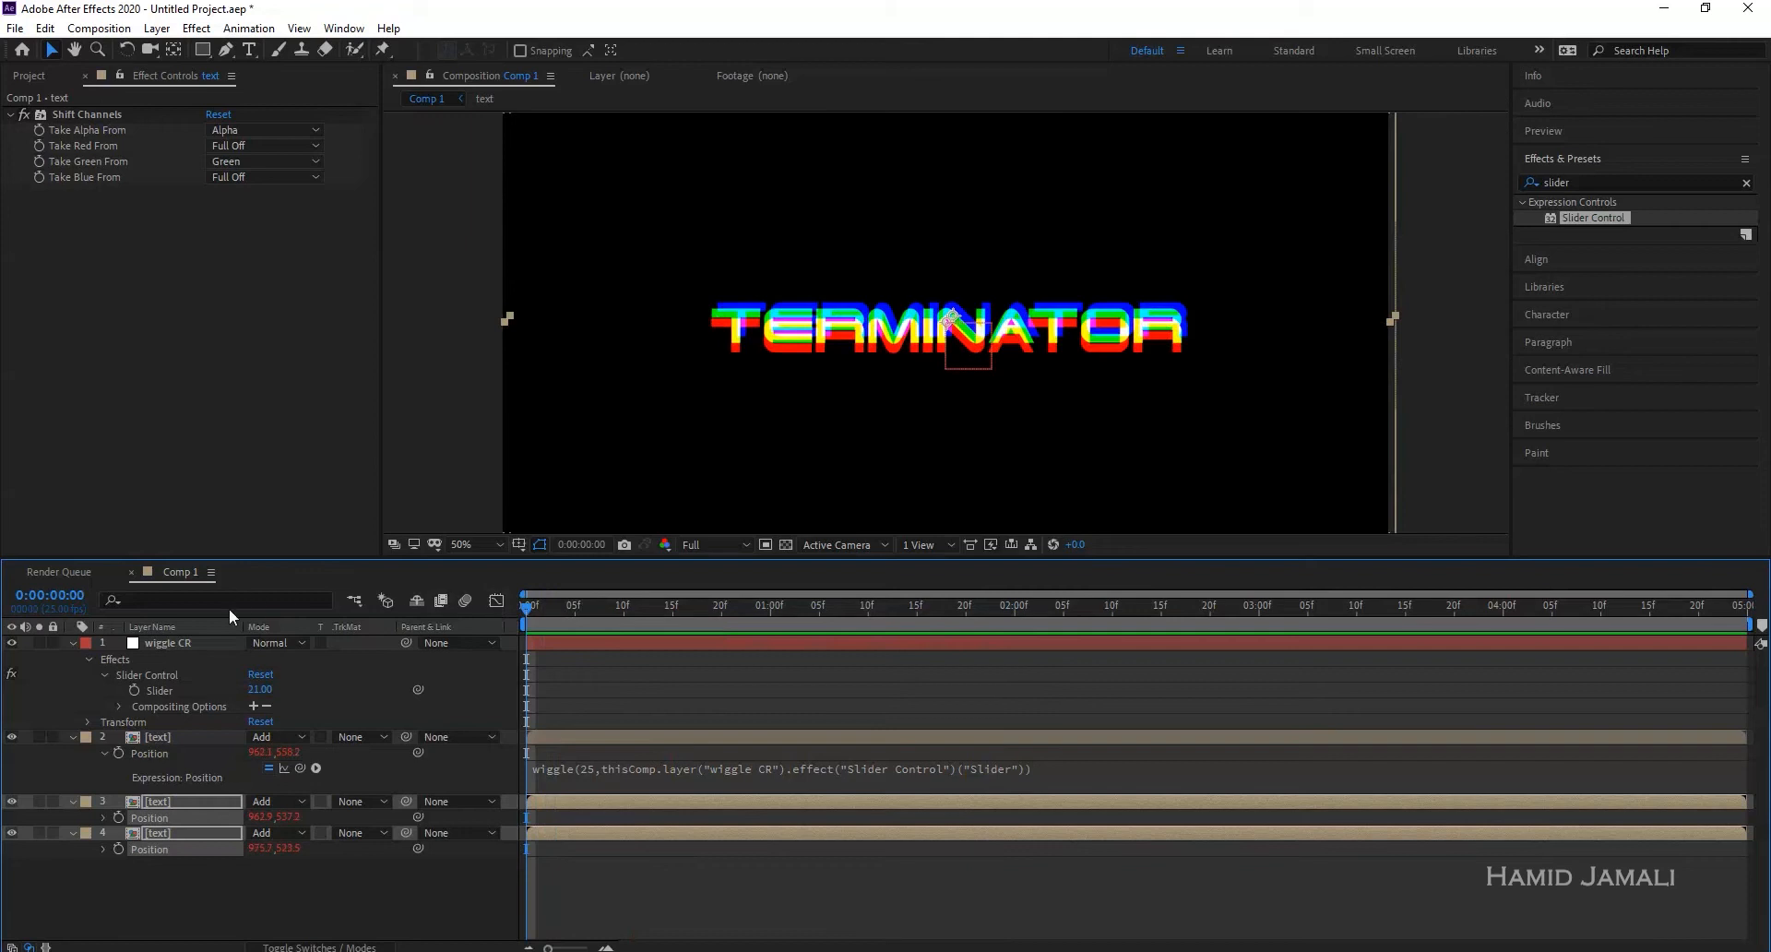
- Collapse the text layers, select the slider null and set the Slider to 0
left_click(147, 737)
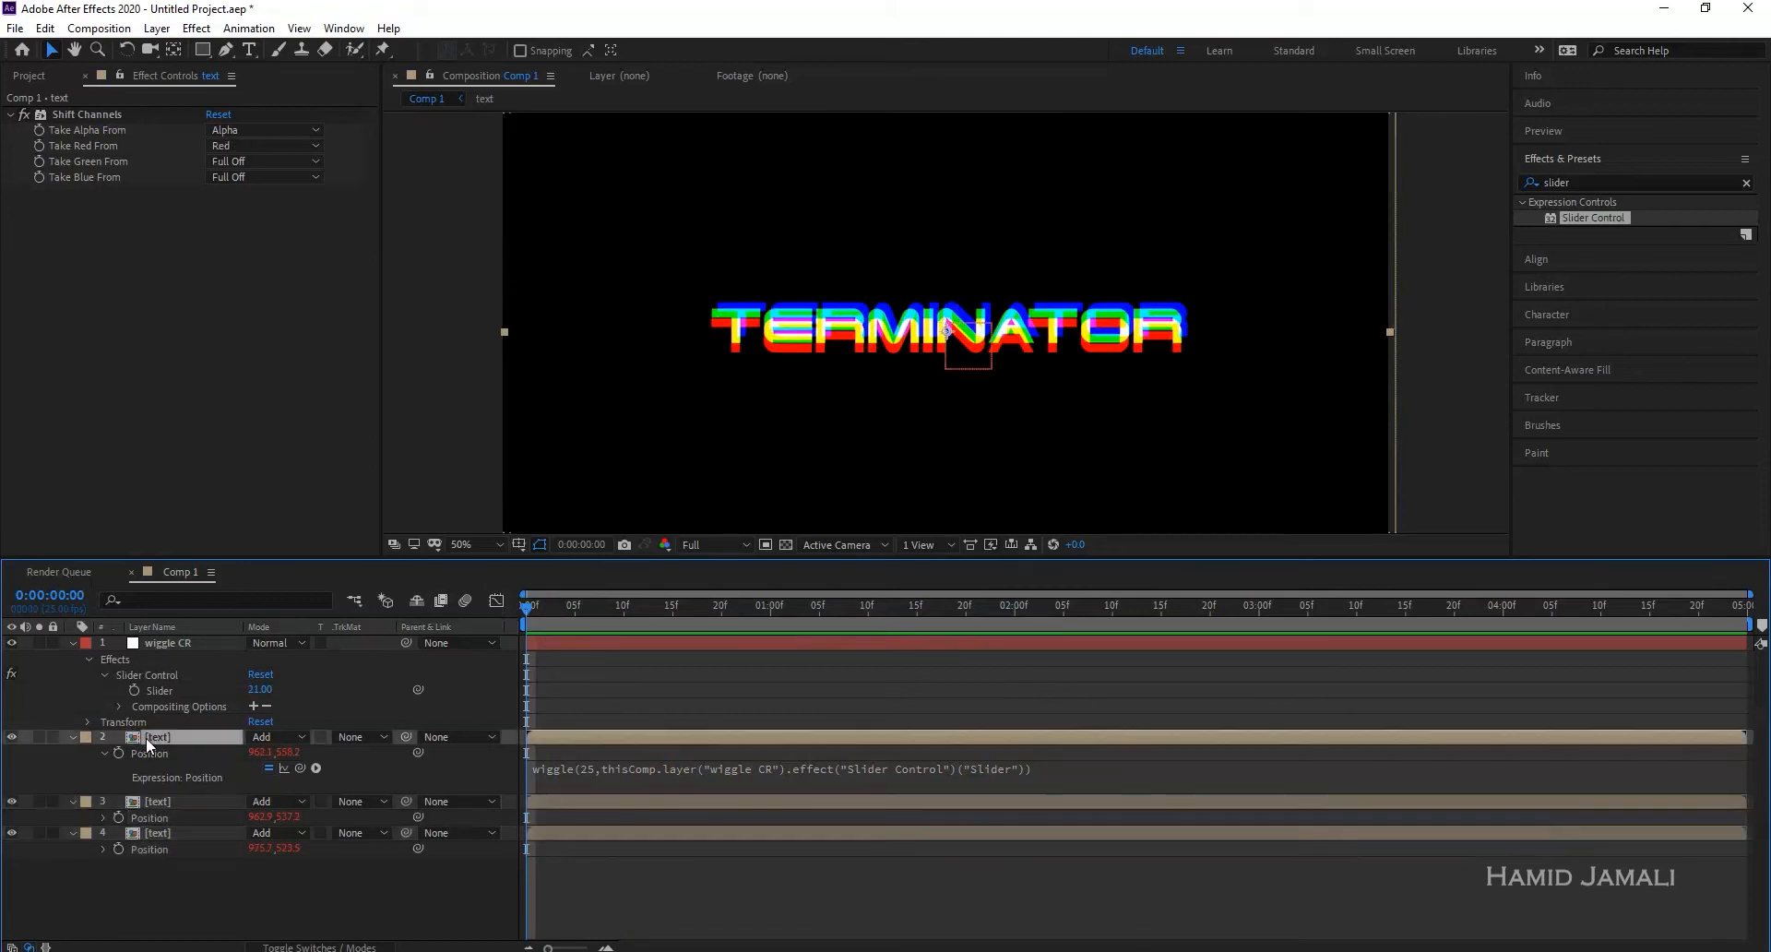
left_click(159, 831, "shift")
left_click(74, 738)
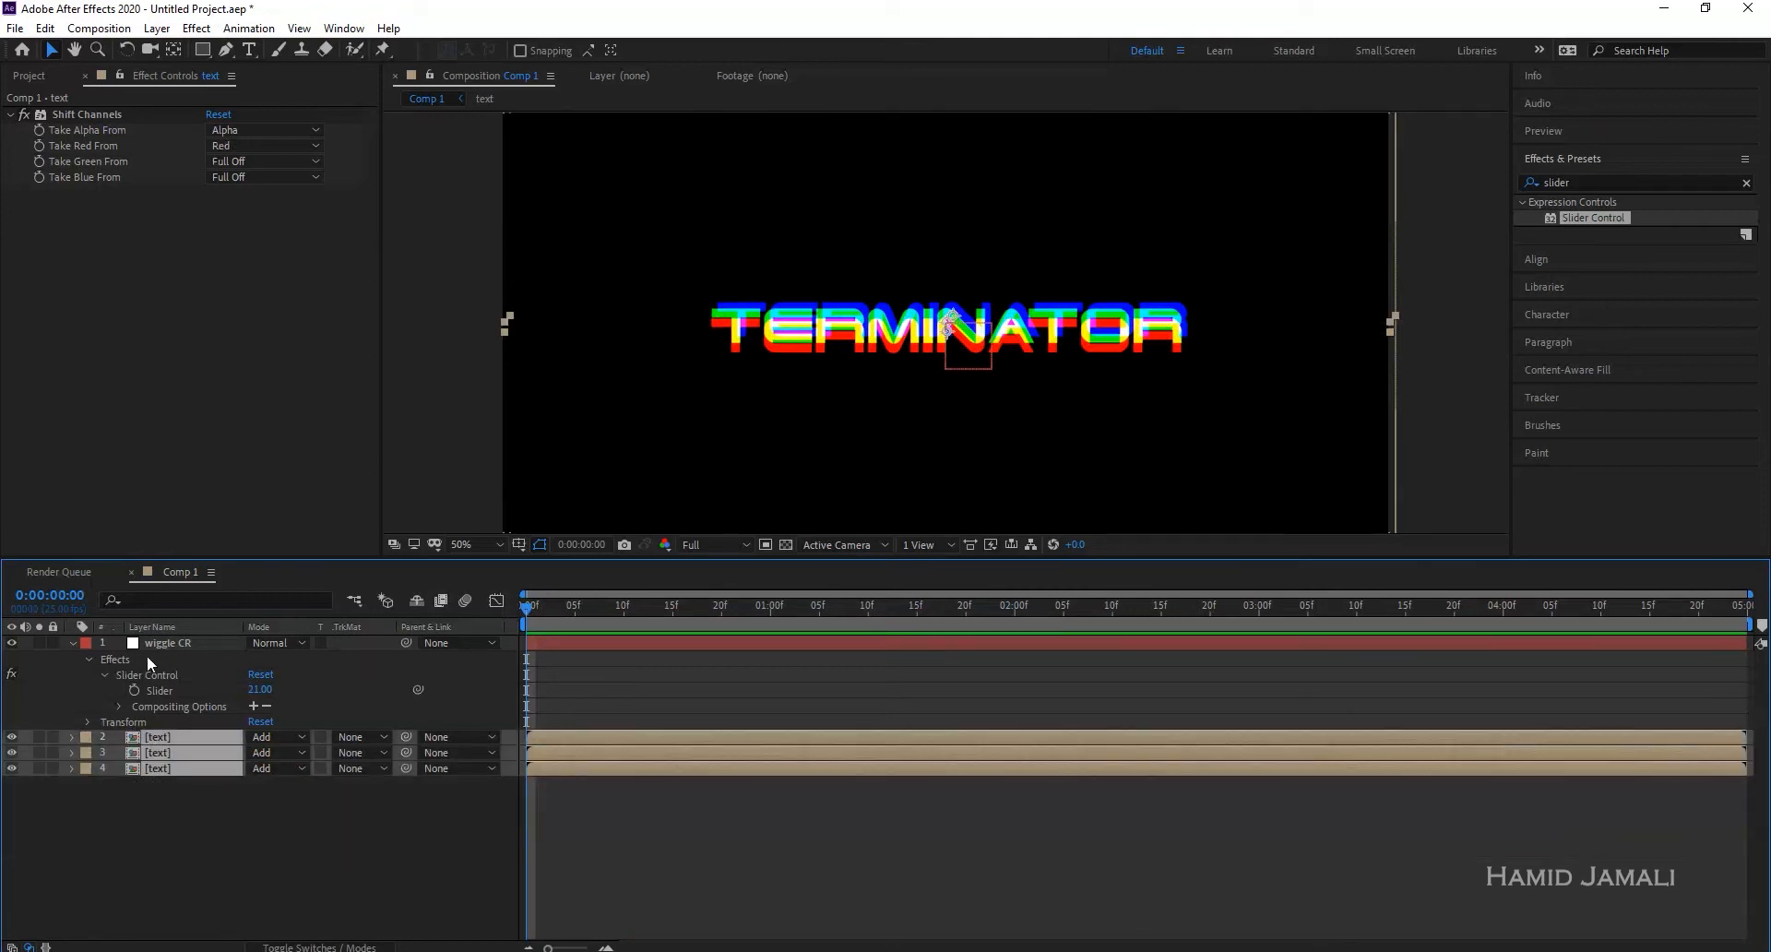
left_click(163, 632)
left_click(166, 643)
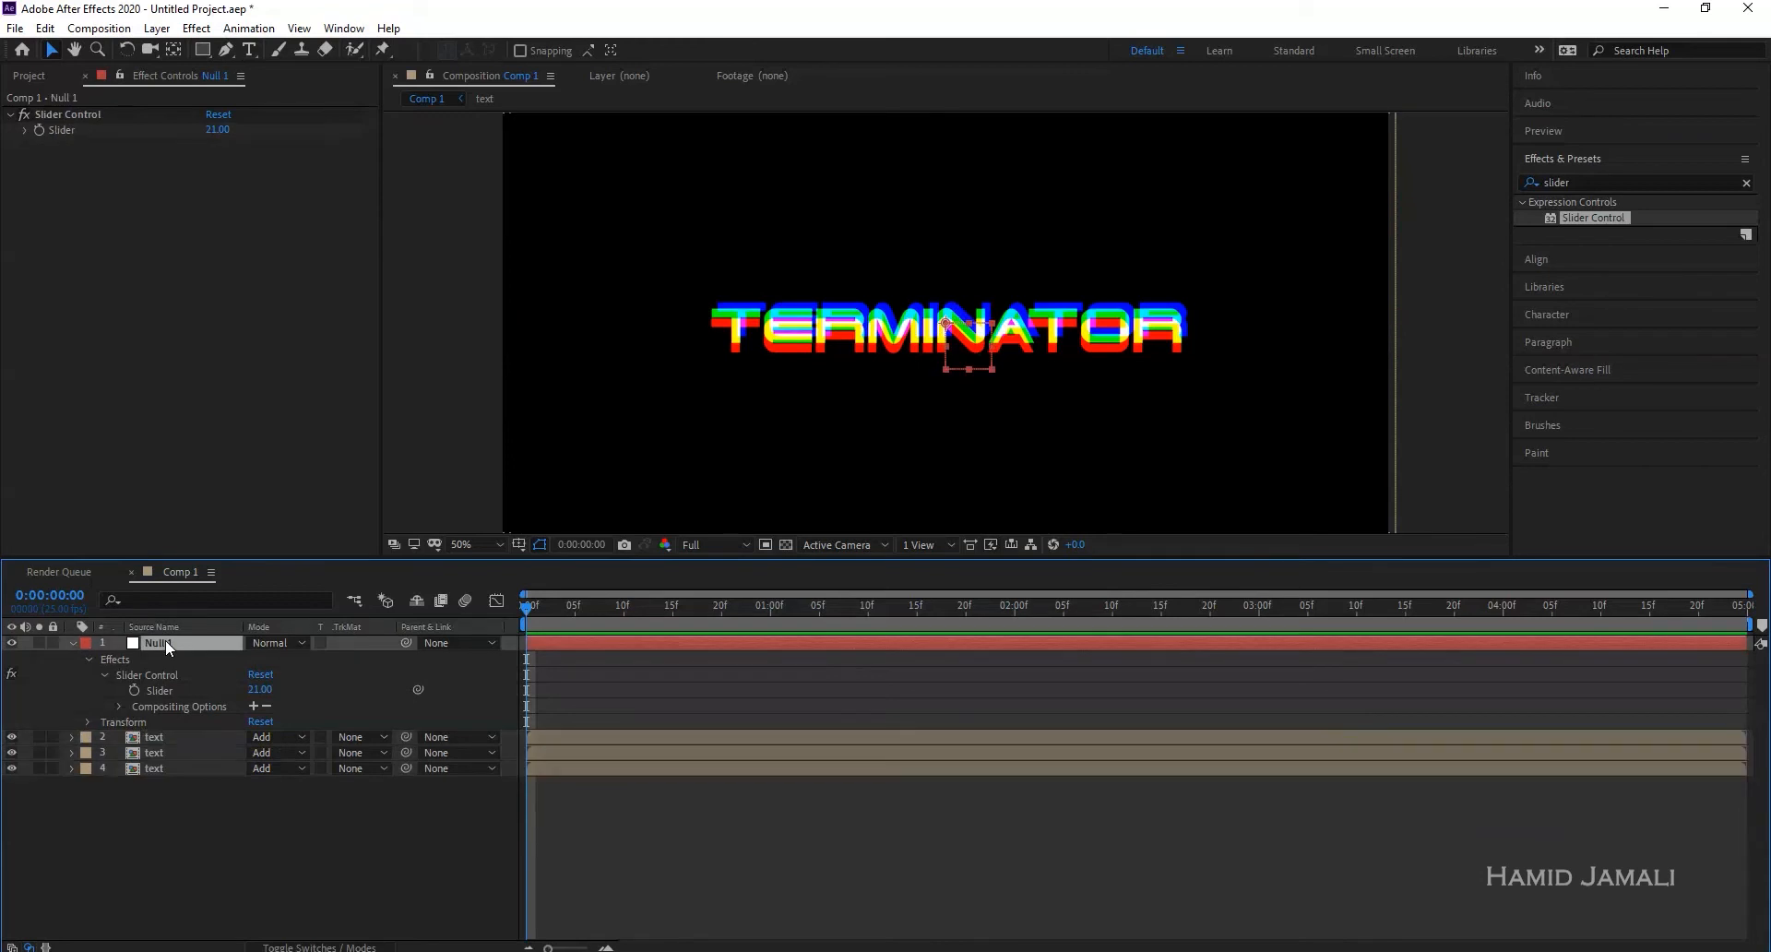
left_click(216, 130)
key("Return")
- Set the first Slider keyframe to 1 at one second
left_click(609, 610)
left_click_drag(758, 609, 772, 611)
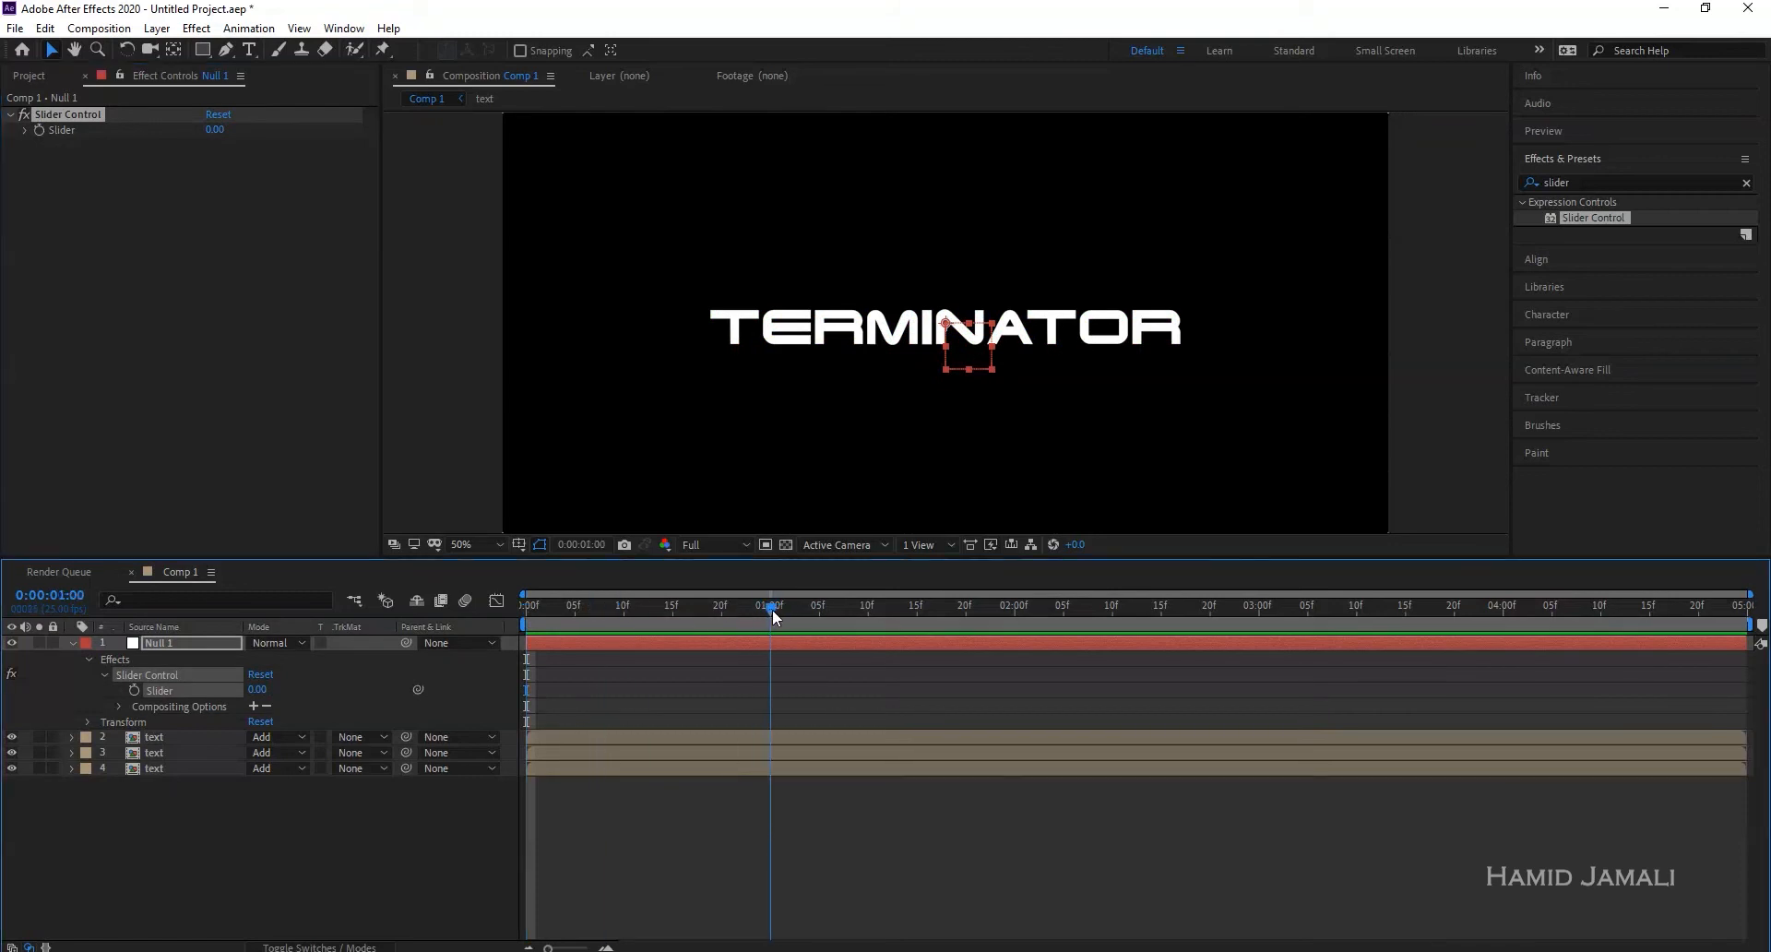
left_click(40, 131)
left_click(219, 131)
type("1")
key("Return")
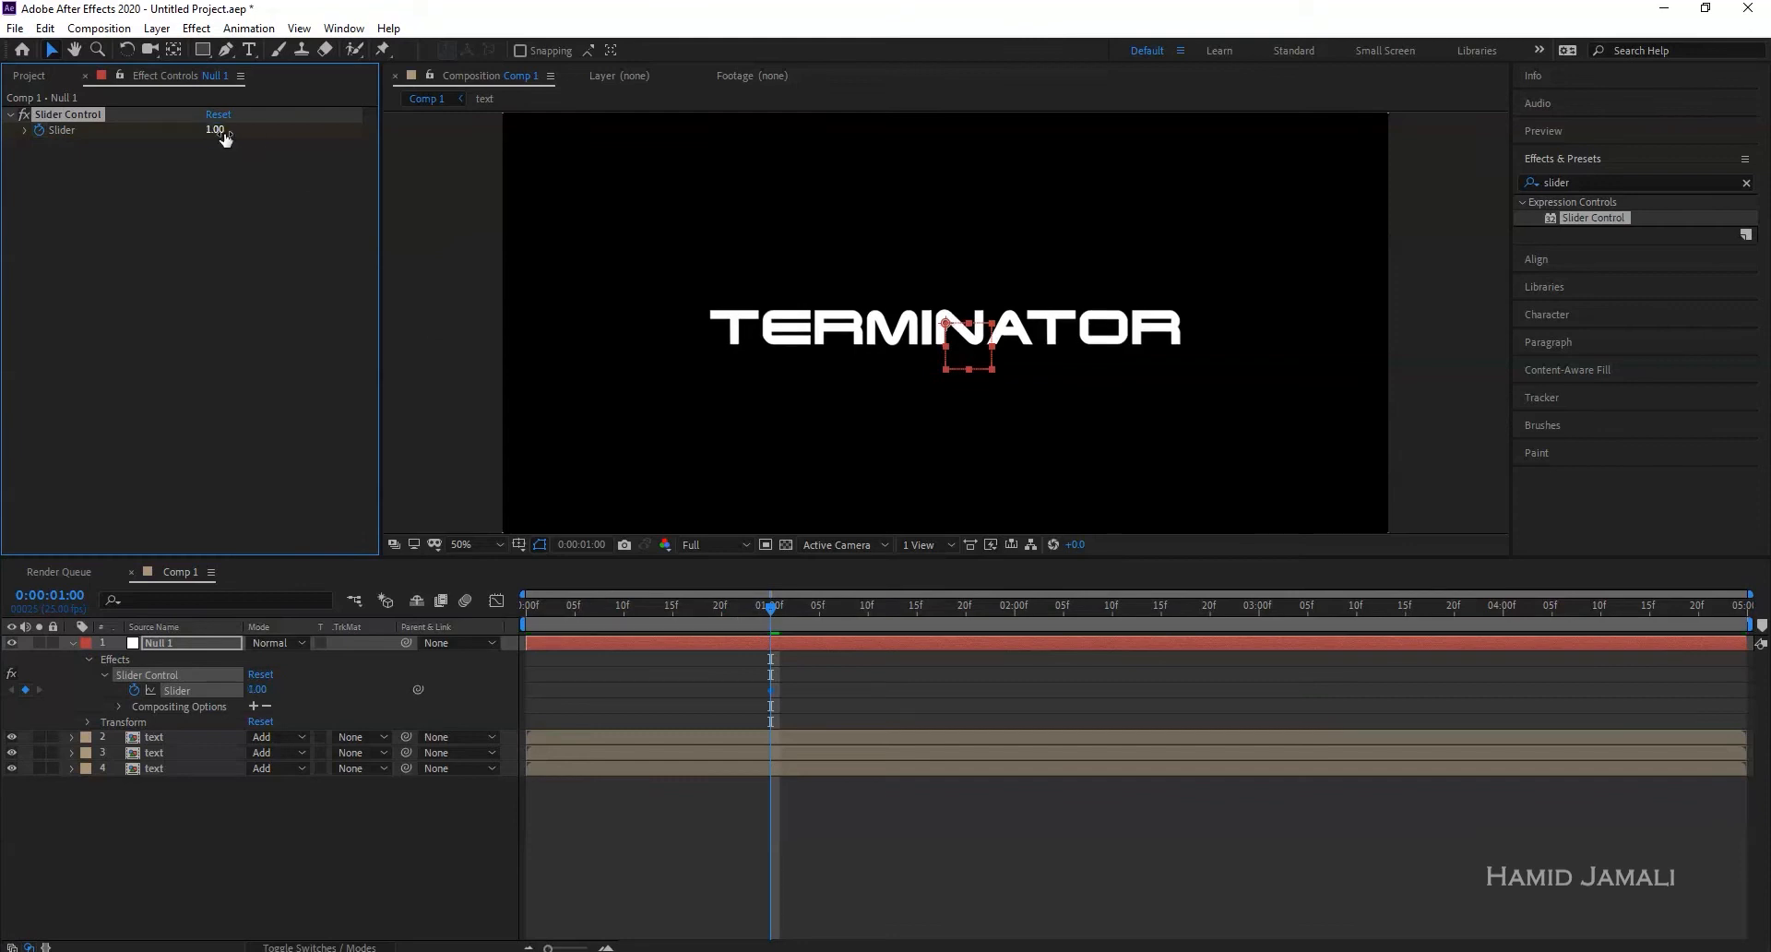
- Key the Slider at 35 around 01:07
left_click_drag(734, 607, 839, 618)
left_click_drag(212, 139, 243, 135)
left_click(224, 131)
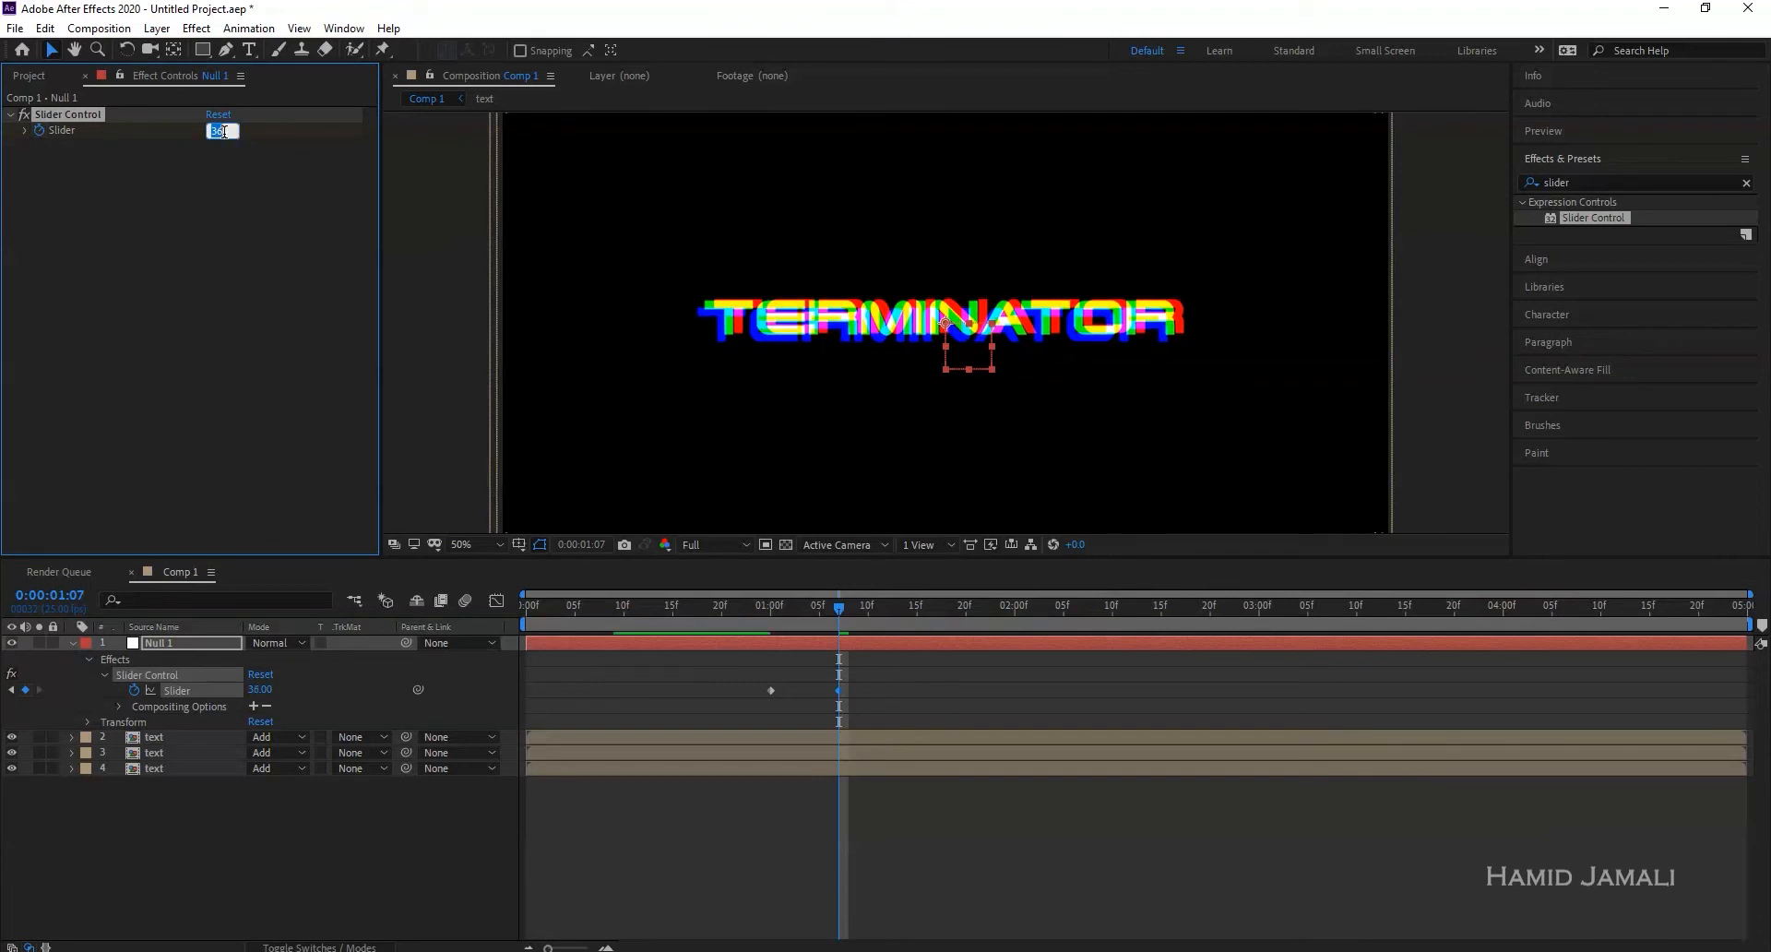
type("35")
key("Return")
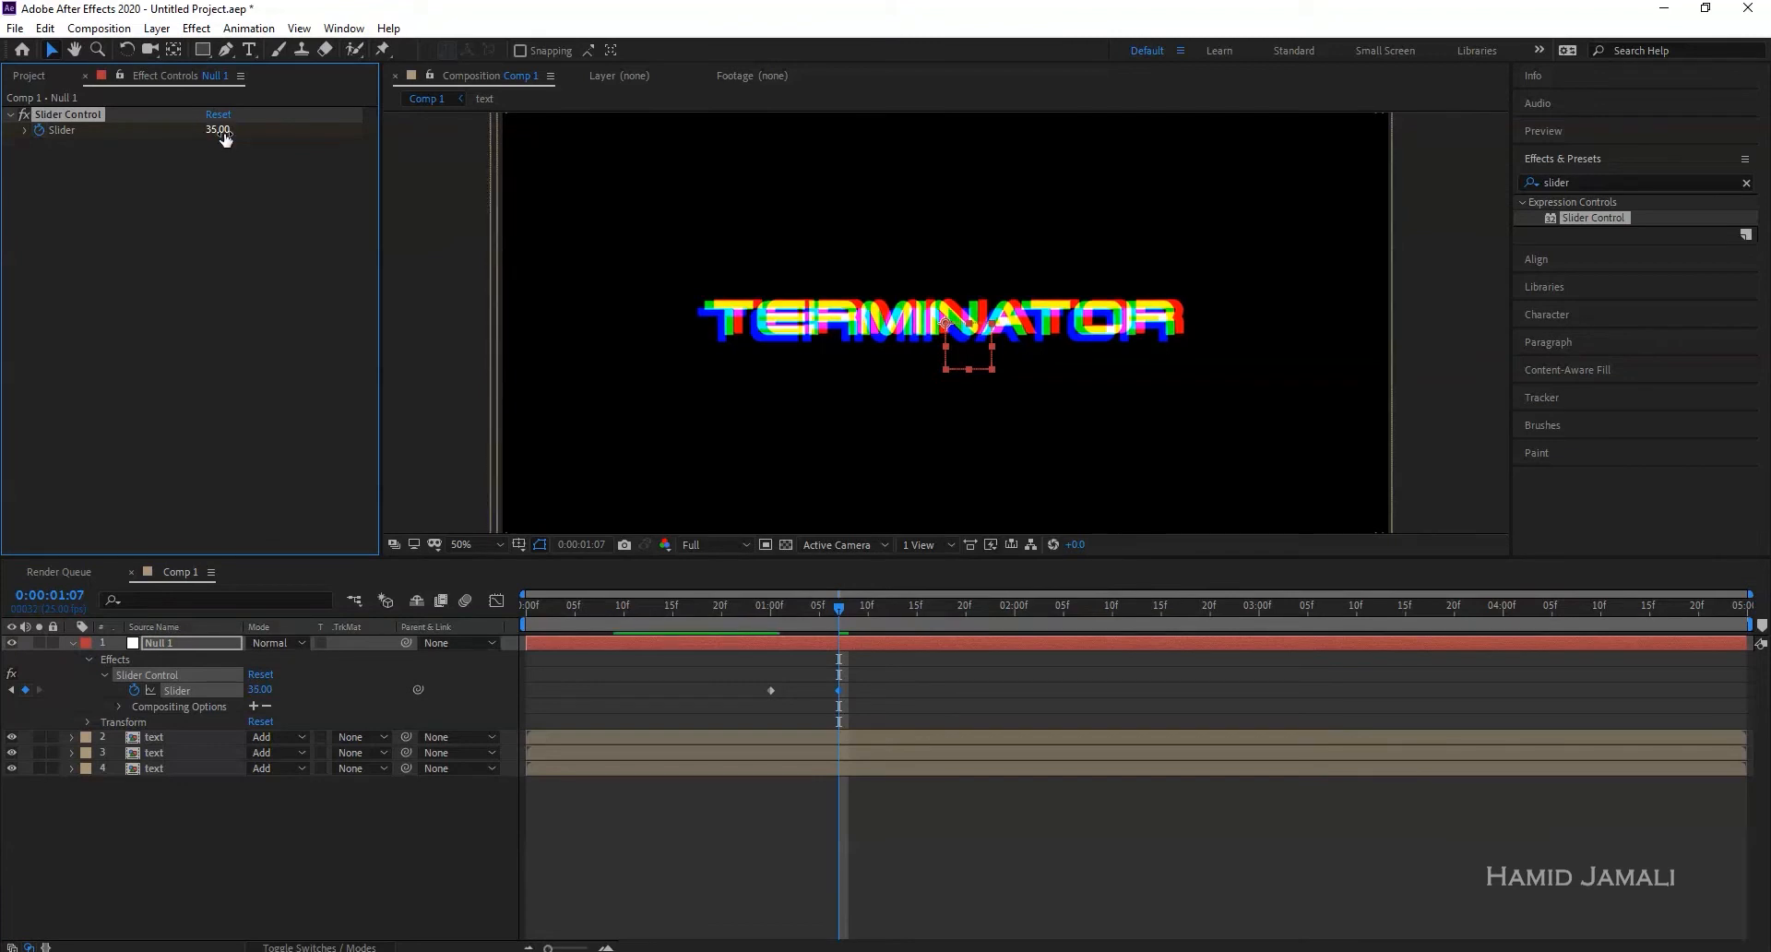
- Key the Slider back to 1 at 01:14 and preview the burst
left_click_drag(839, 608, 894, 613)
key("Page_Down")
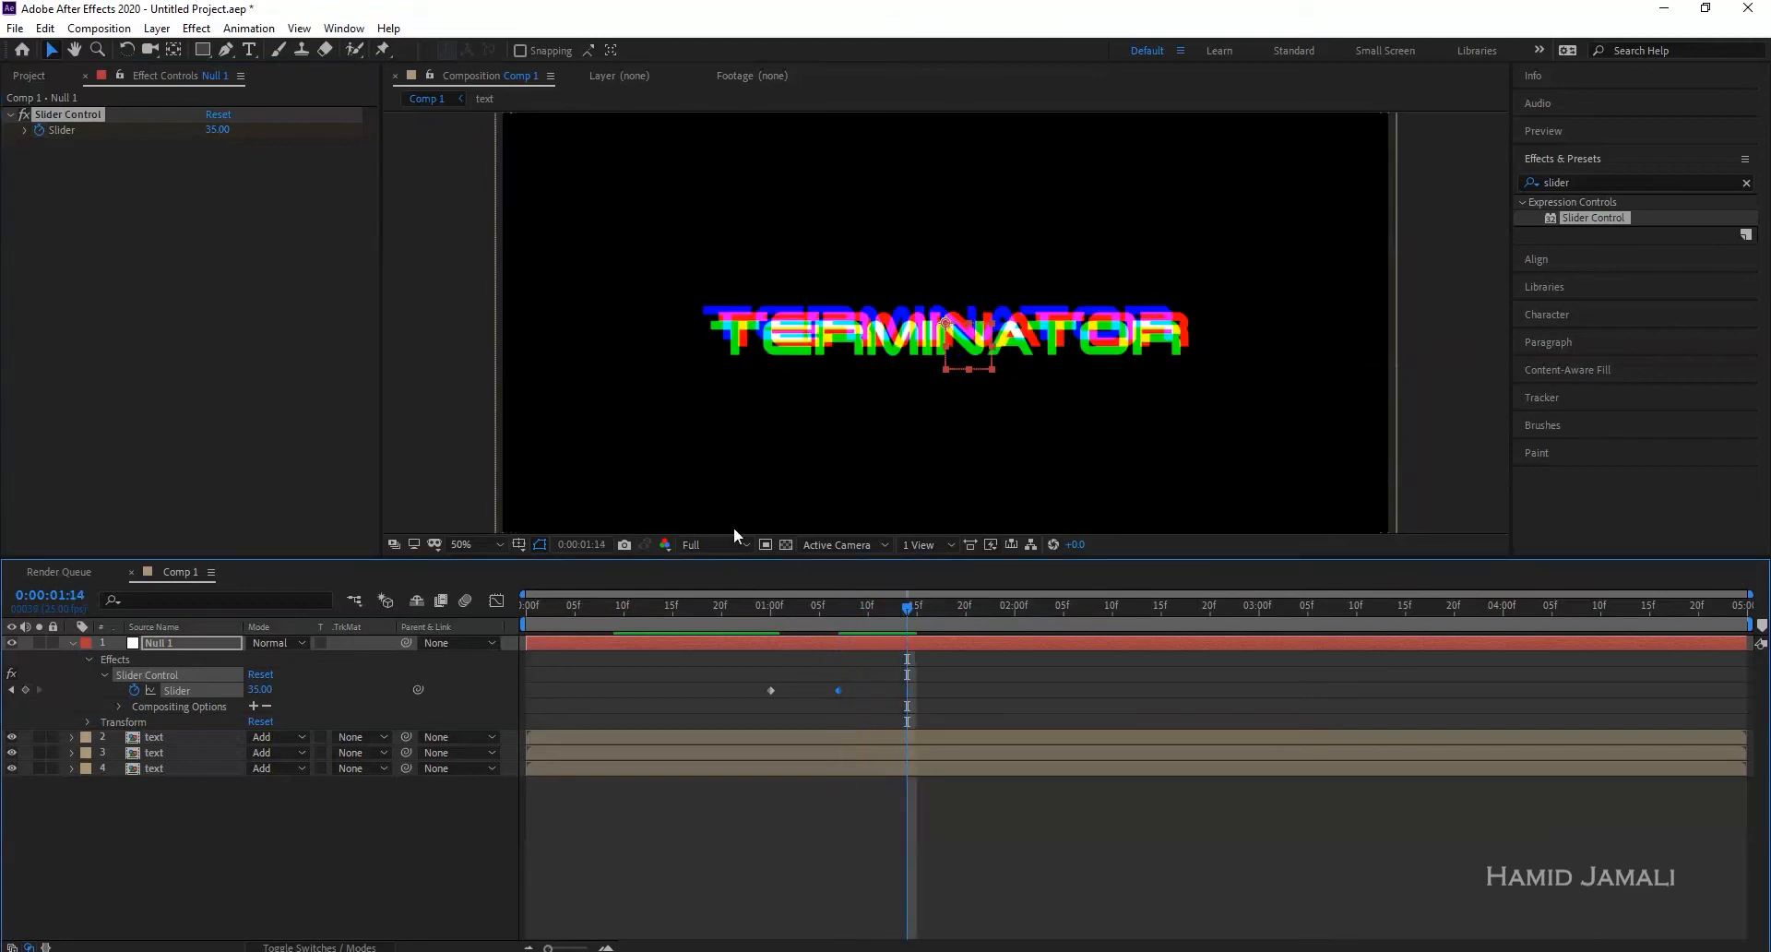
left_click(219, 130)
type("1")
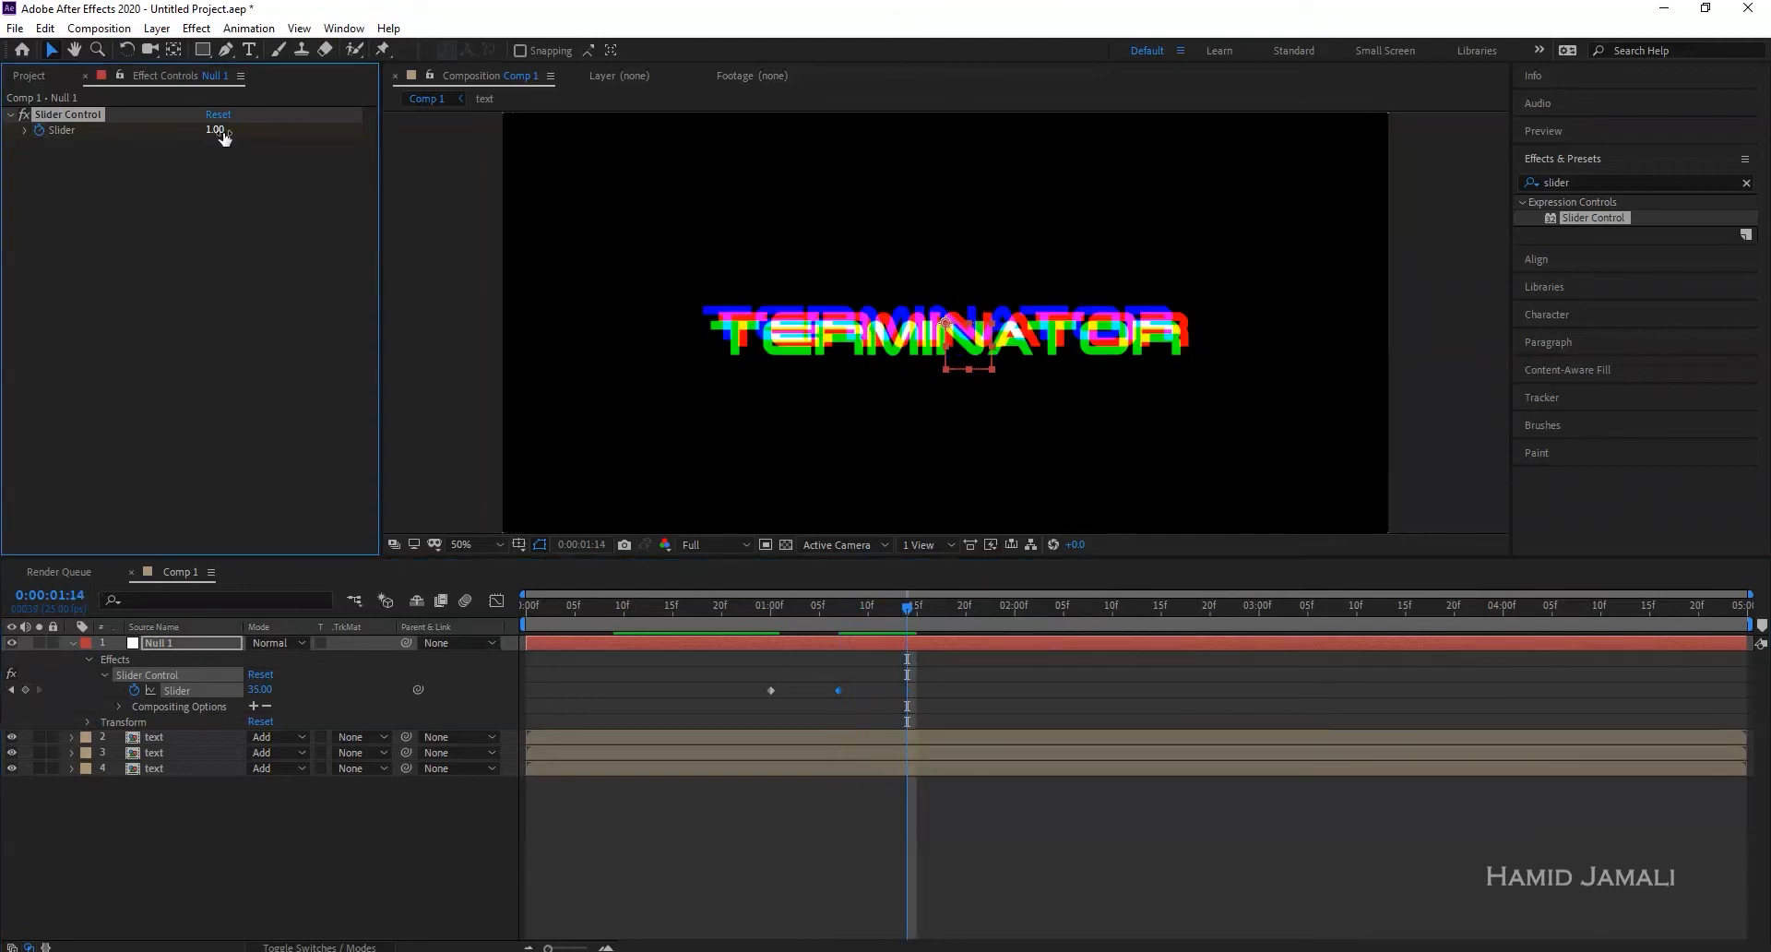
key("Return")
left_click(732, 606)
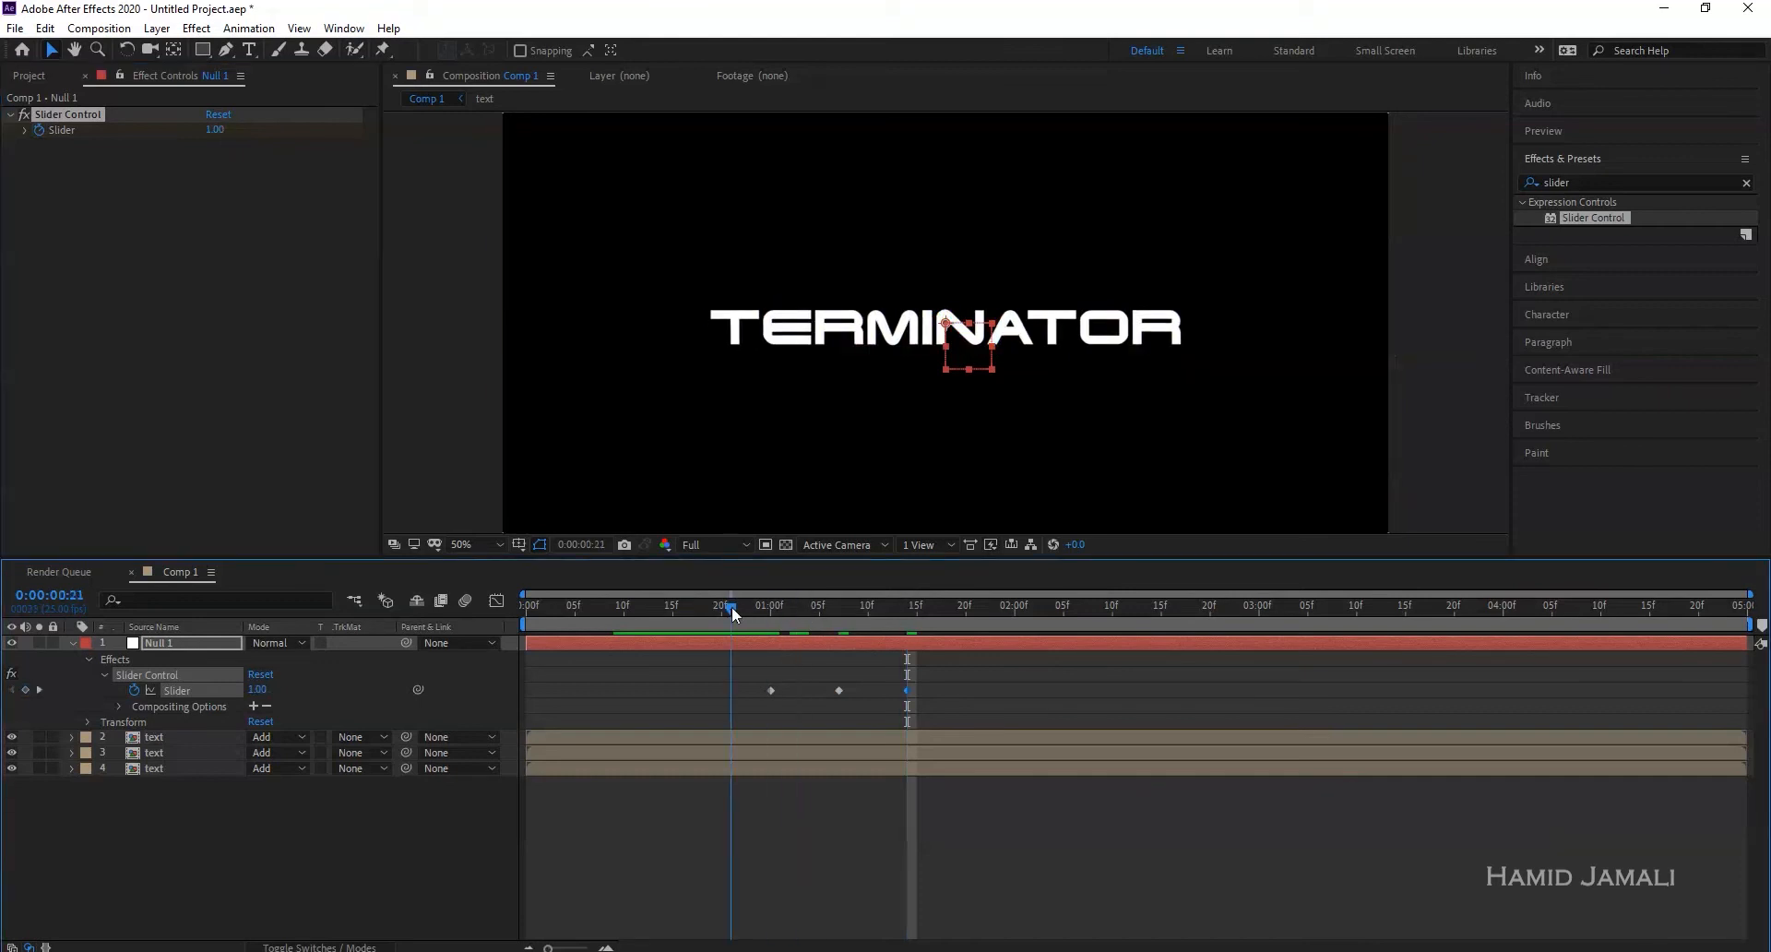
key("space")
key("space")
- Retime the three Slider keyframes so the 35.00 peak lands at 0:00:01:09
left_click_drag(800, 606, 760, 606)
left_click_drag(936, 680, 767, 705)
left_click_drag(907, 691, 937, 691)
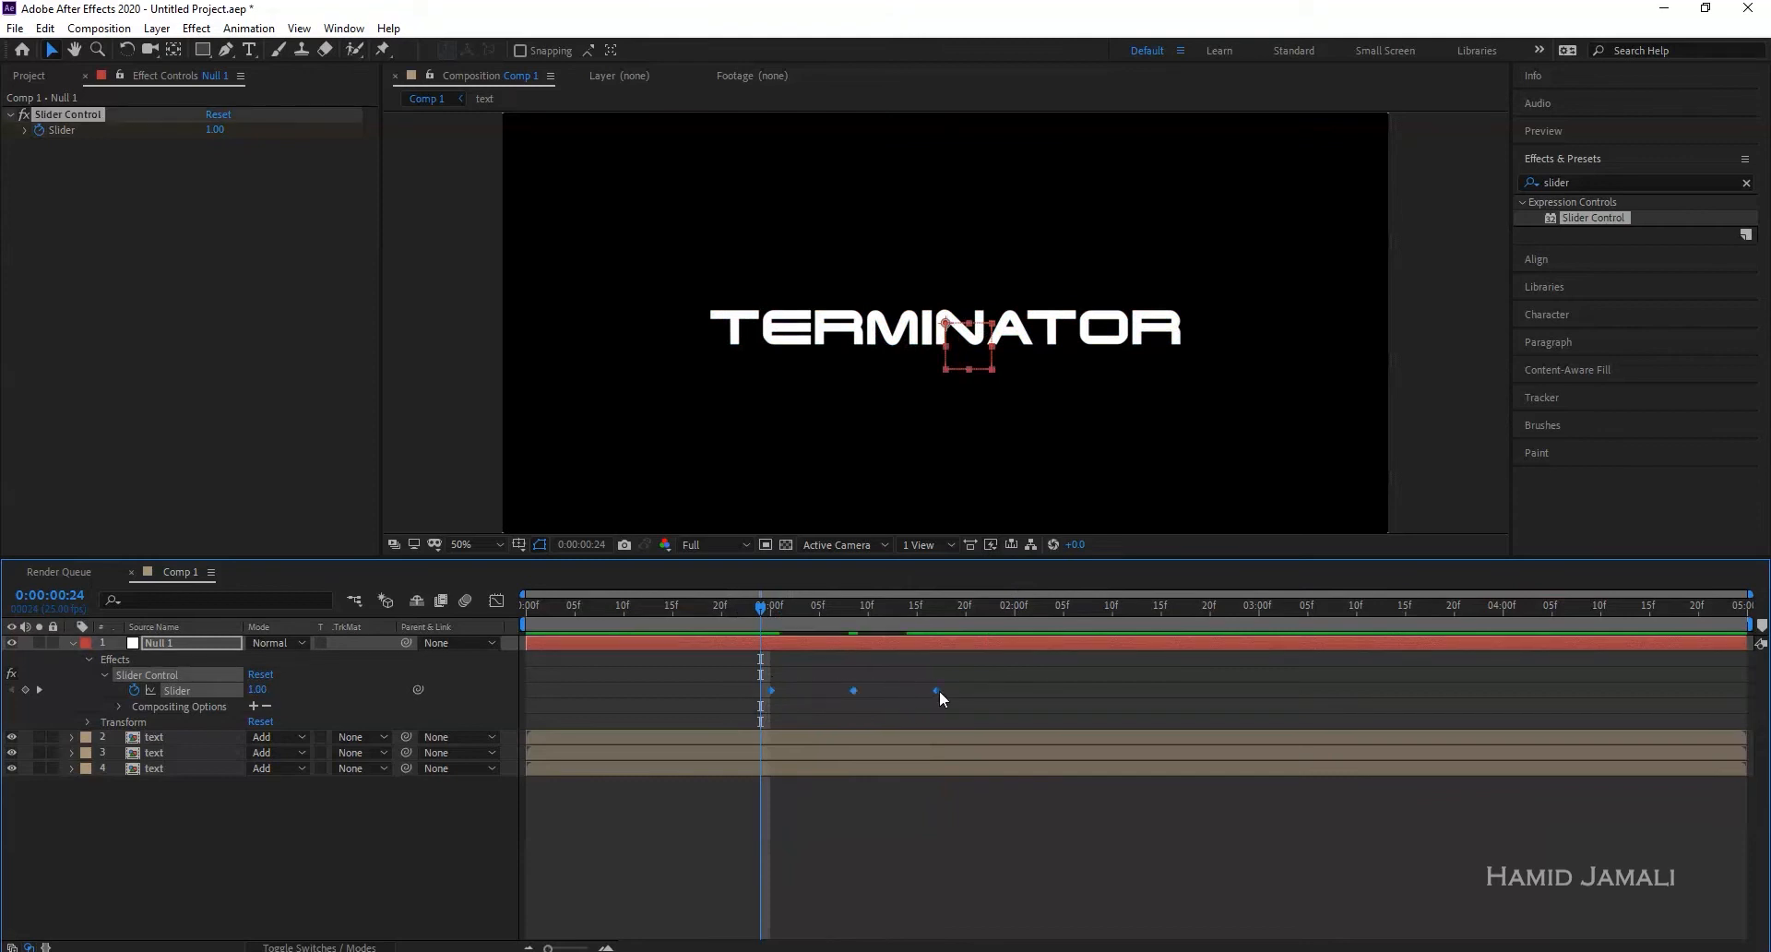
left_click_drag(801, 612, 855, 610)
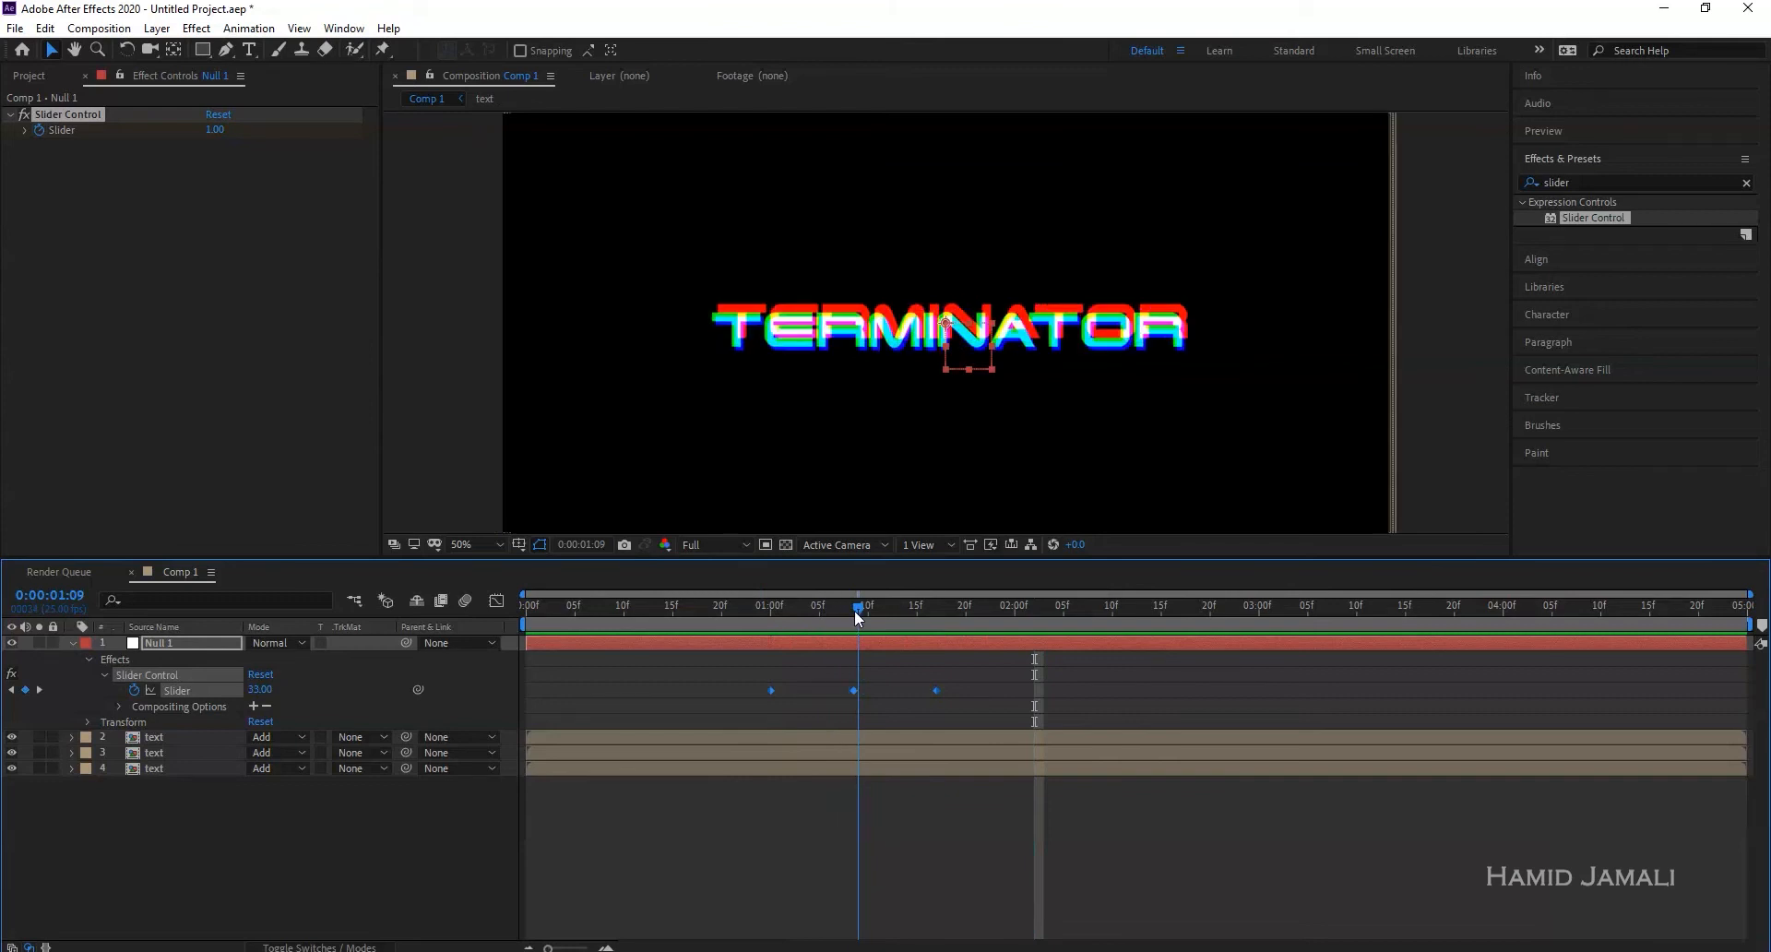
left_click(873, 689)
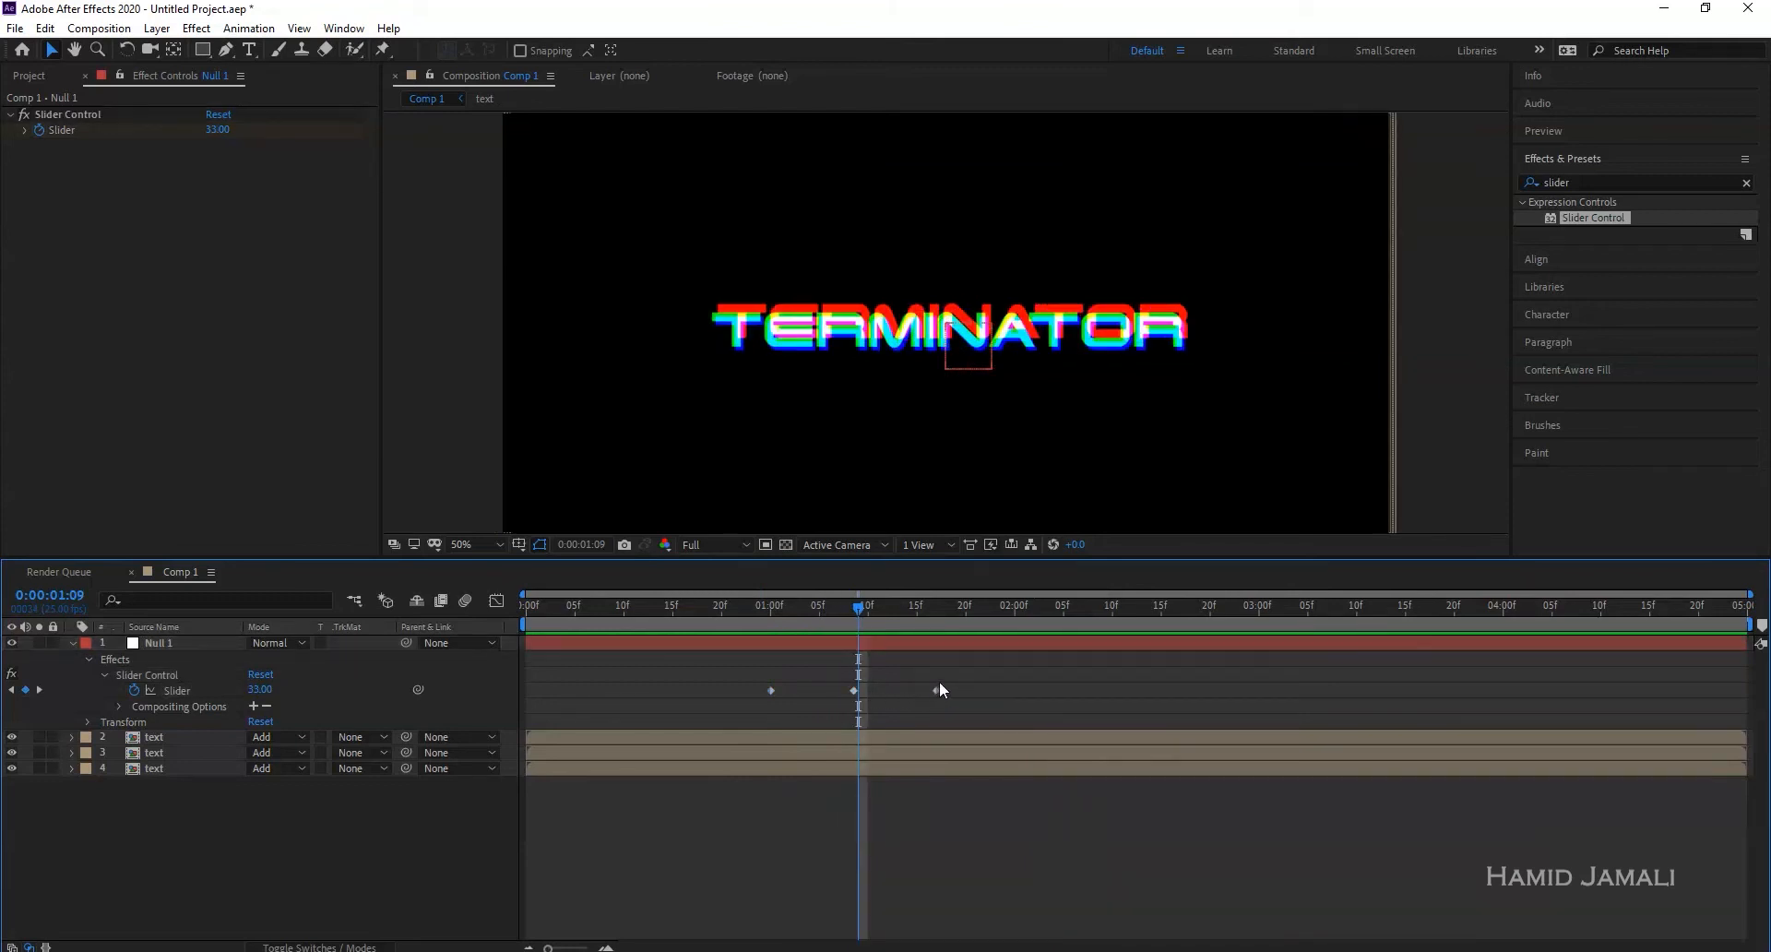
left_click_drag(939, 681, 762, 696)
left_click_drag(940, 691, 944, 690)
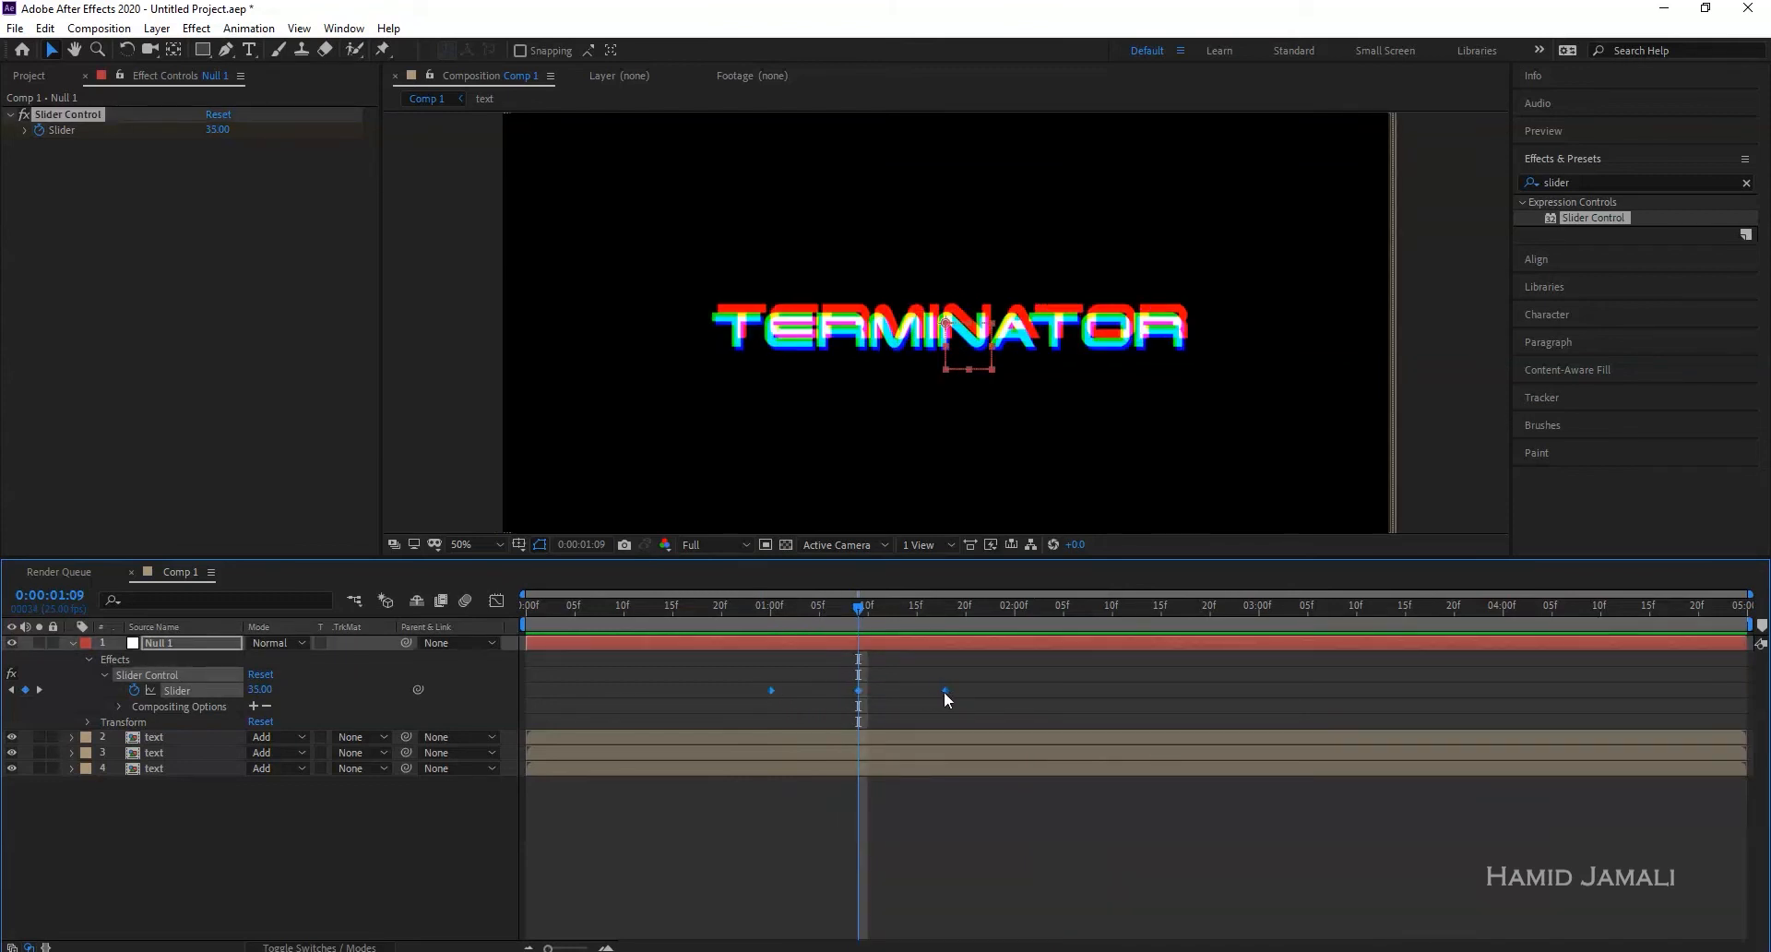
left_click(312, 889)
- Add a new adjustment layer and apply Wave Warp to it
right_click(261, 847)
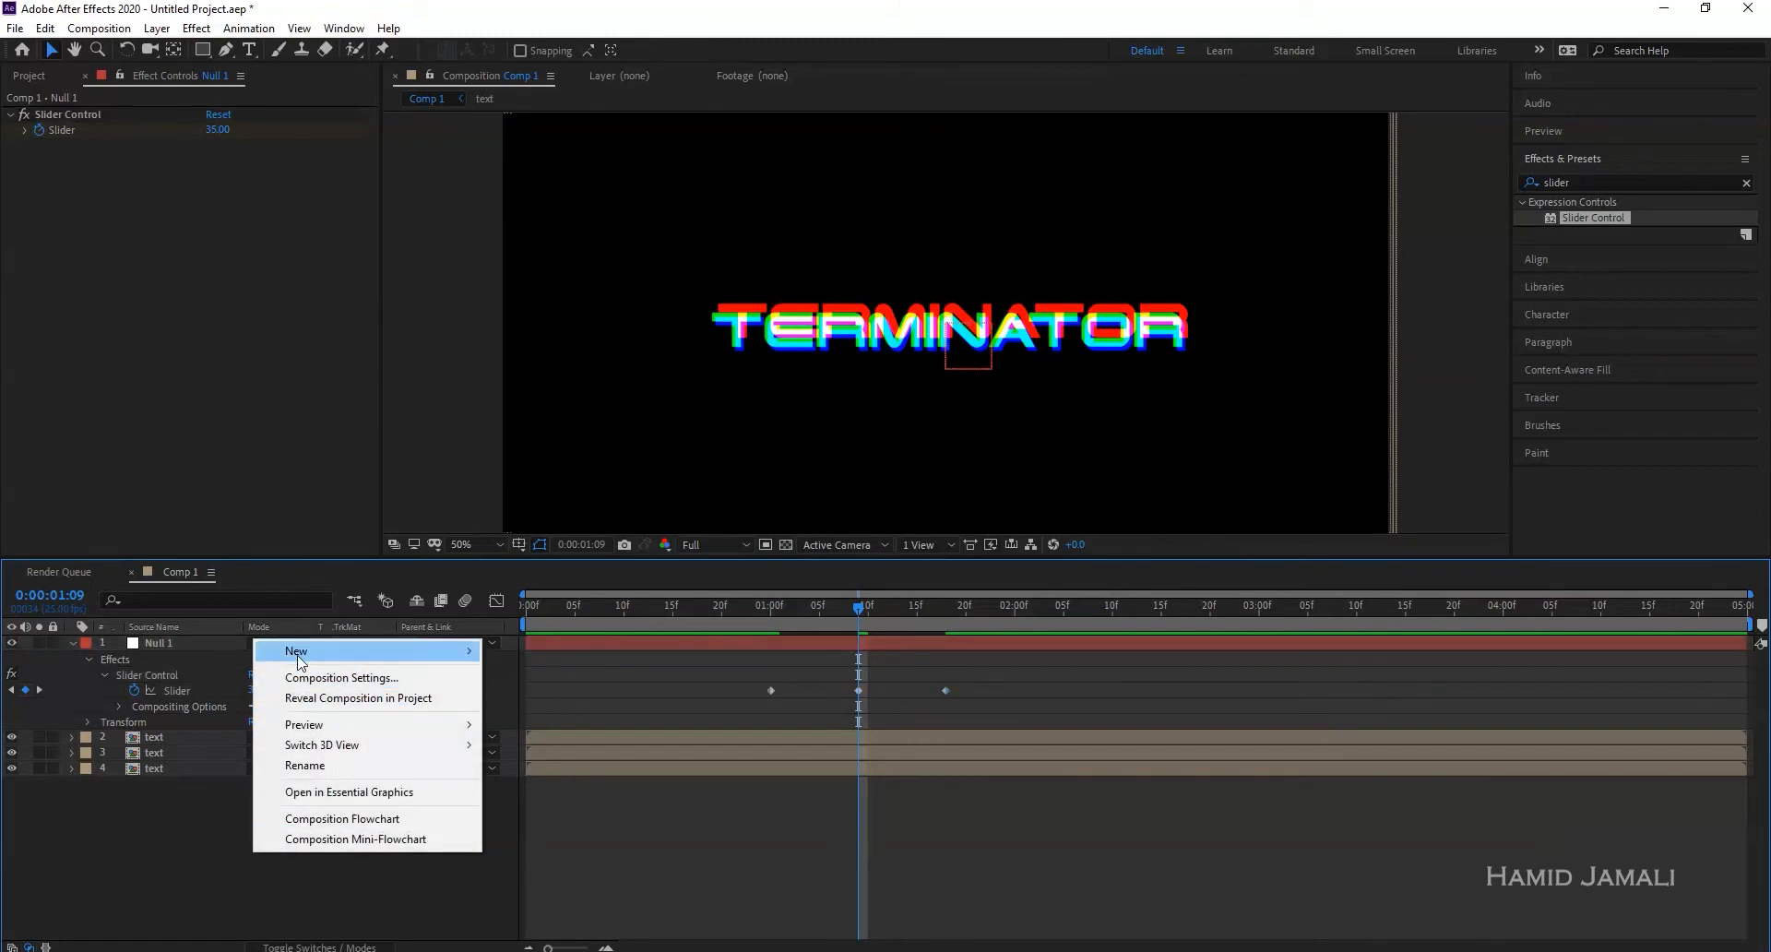
mouse_move(472, 651)
left_click(604, 800)
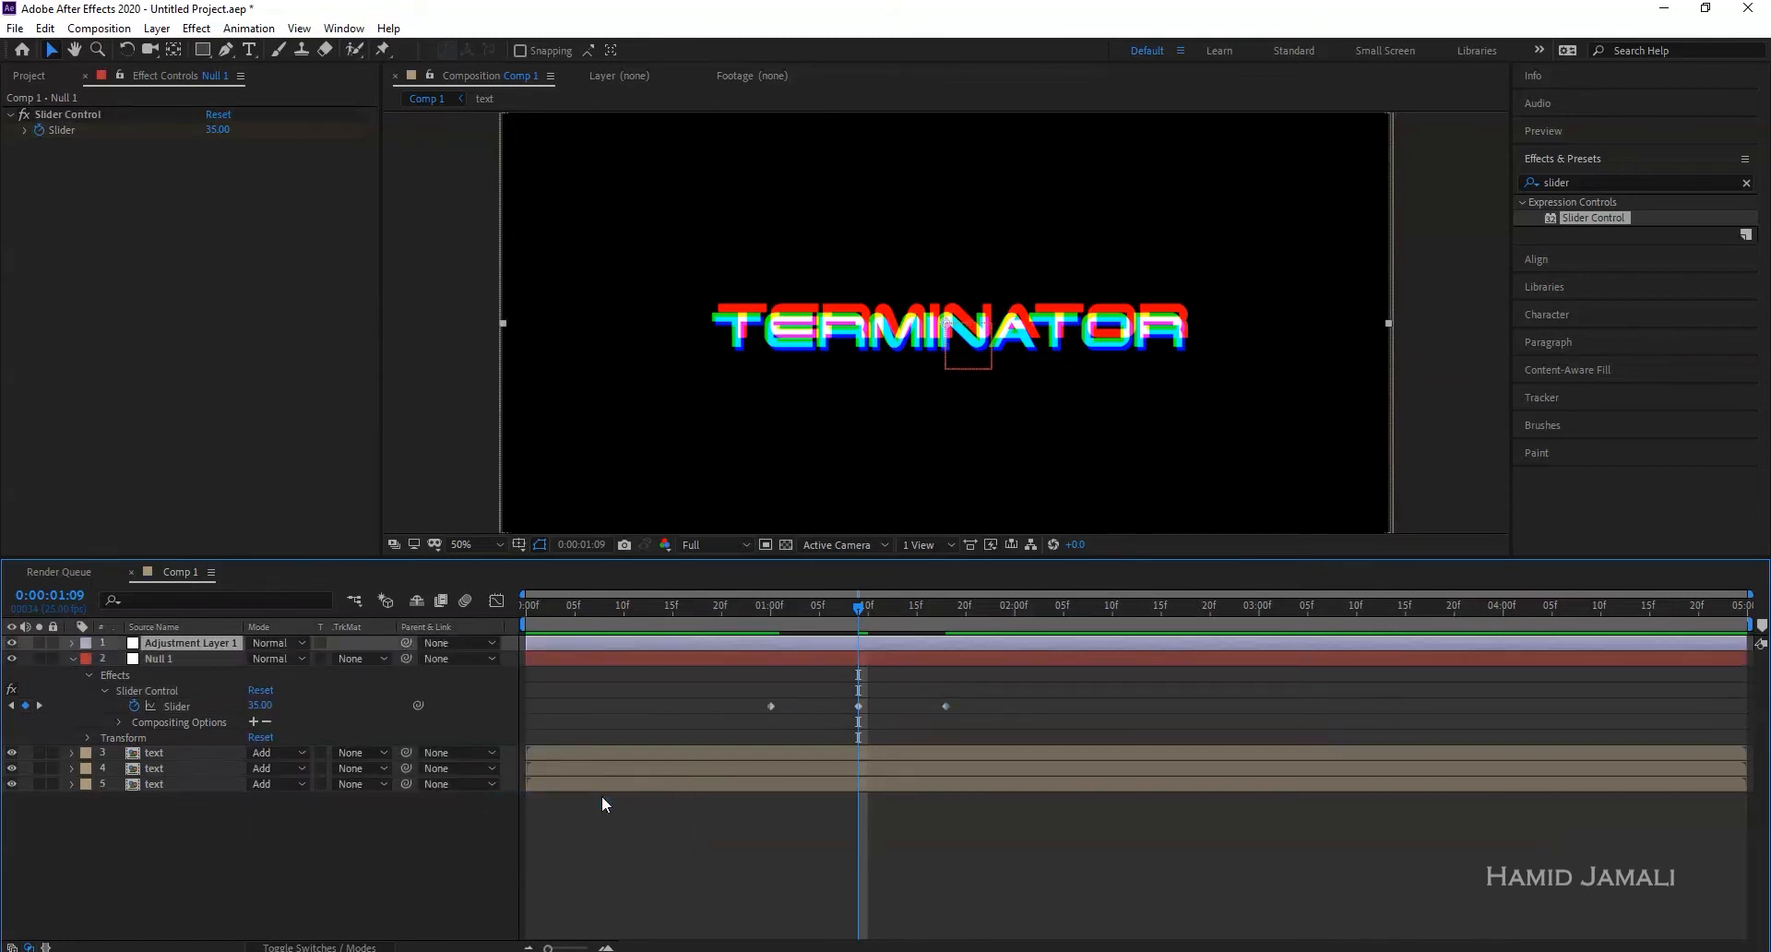
left_click(1573, 182)
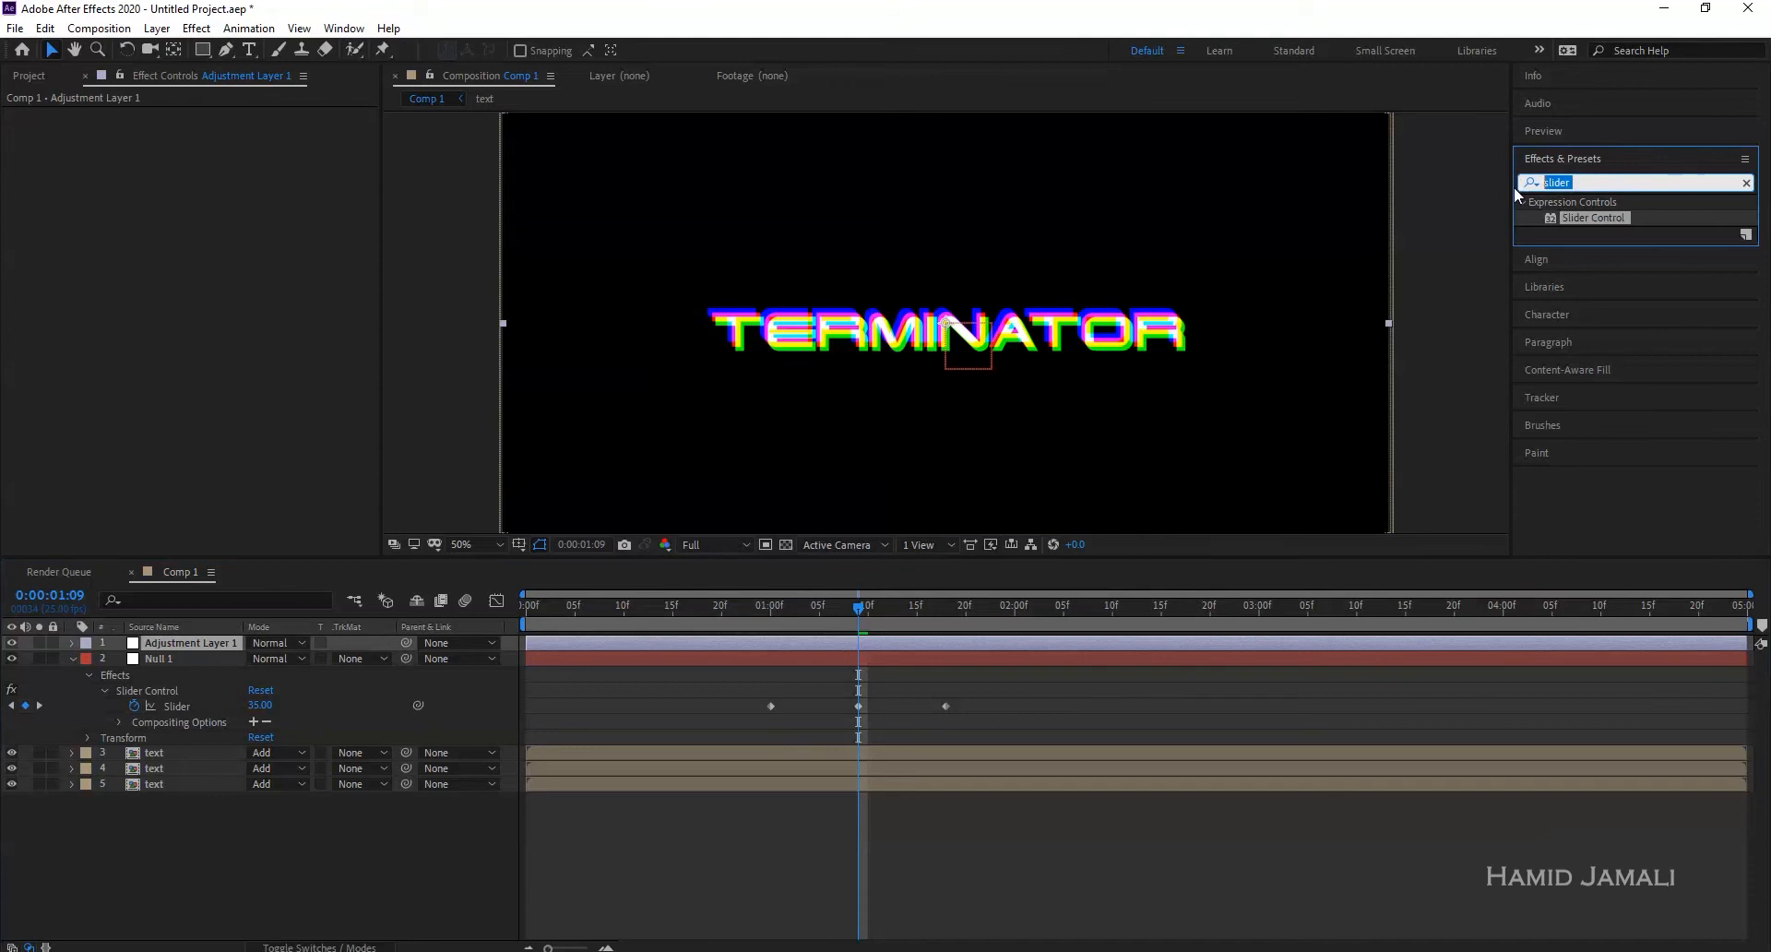
type("wave")
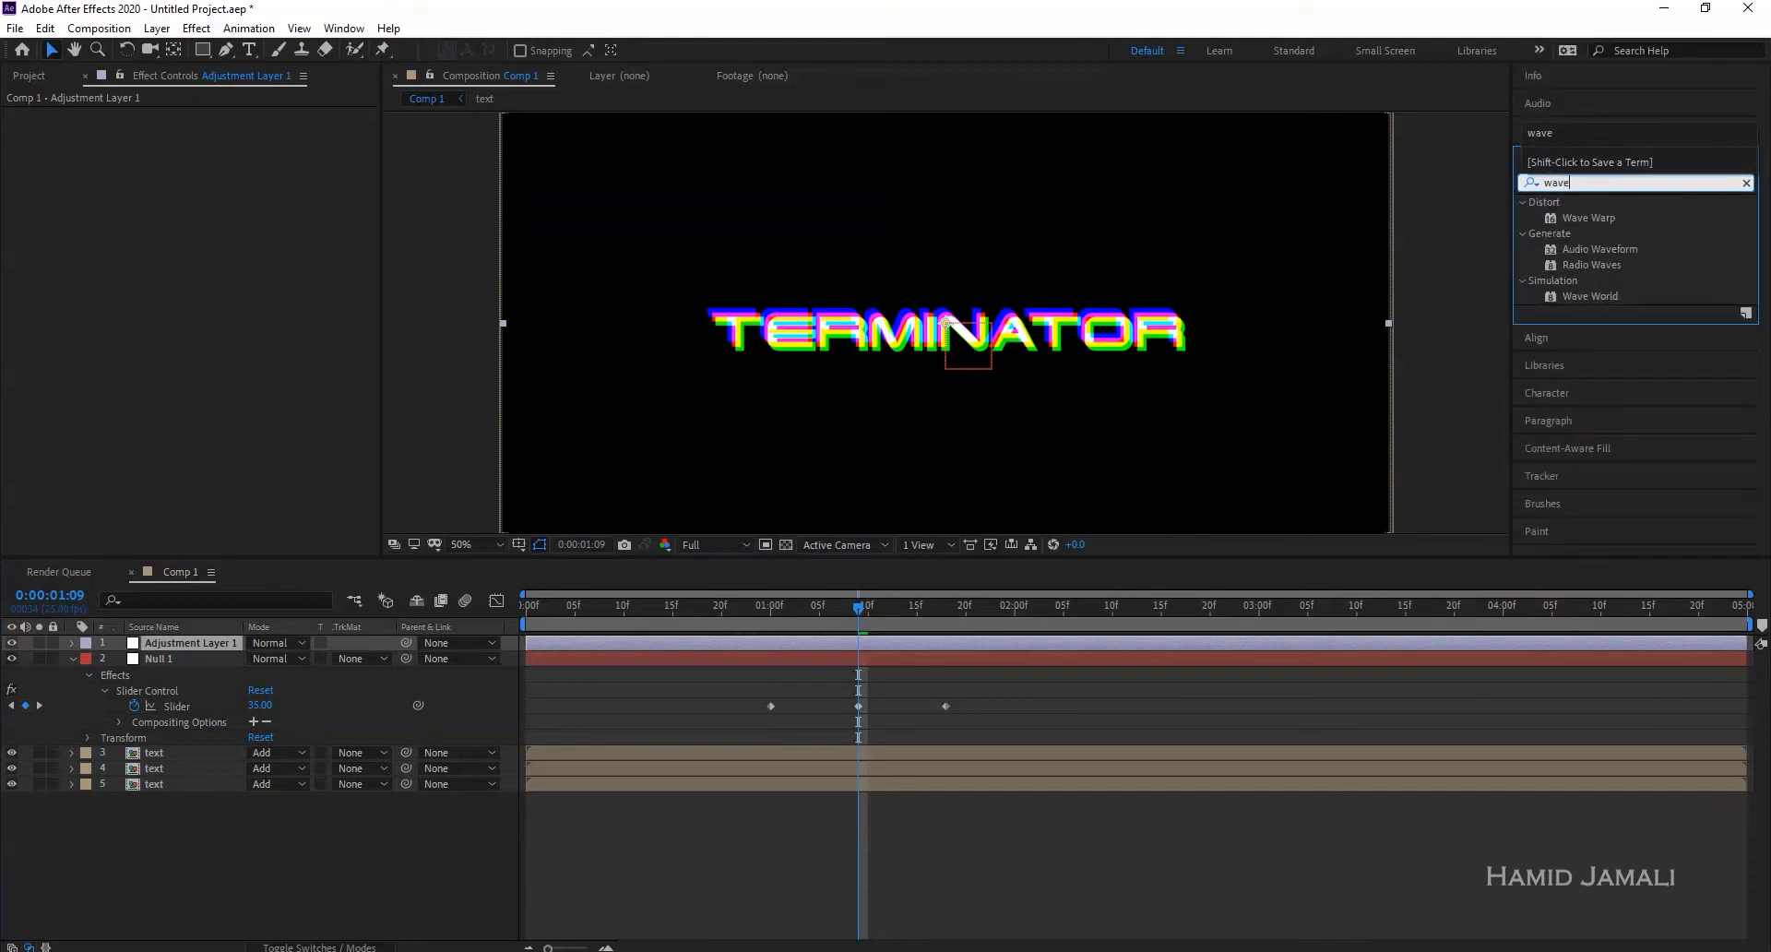
double_click(1585, 218)
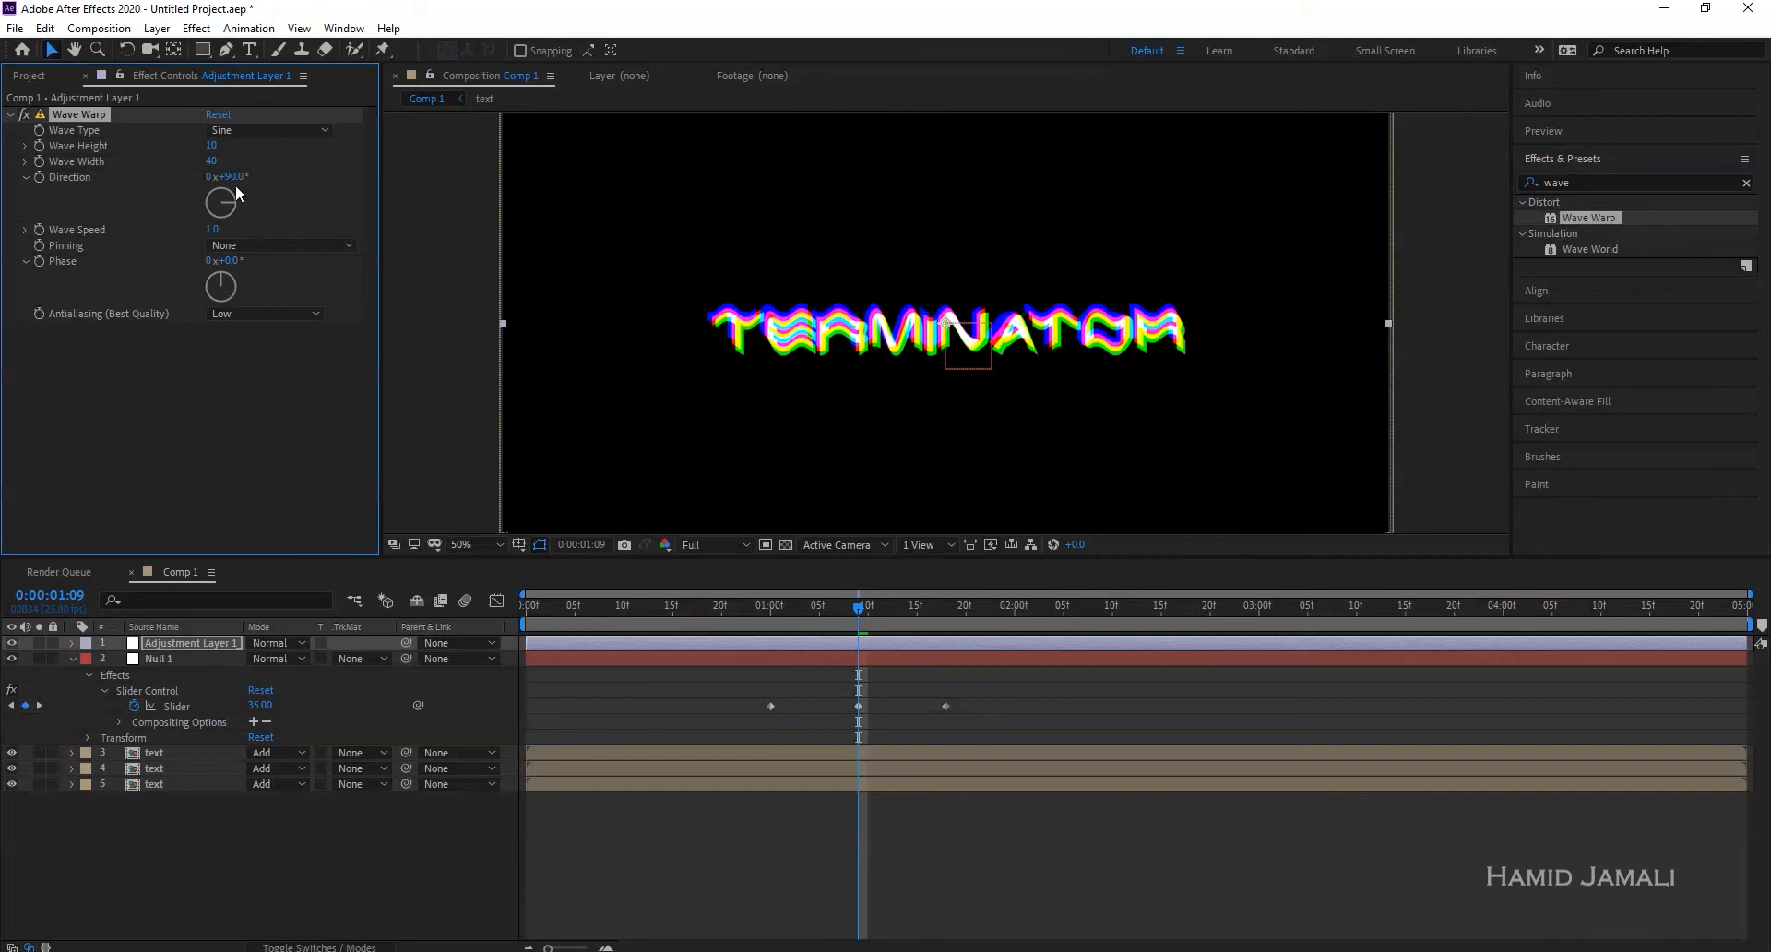
- Set Wave Warp's type to Noise and its Wave Width to 3000, trying 2000 first
left_click(249, 129)
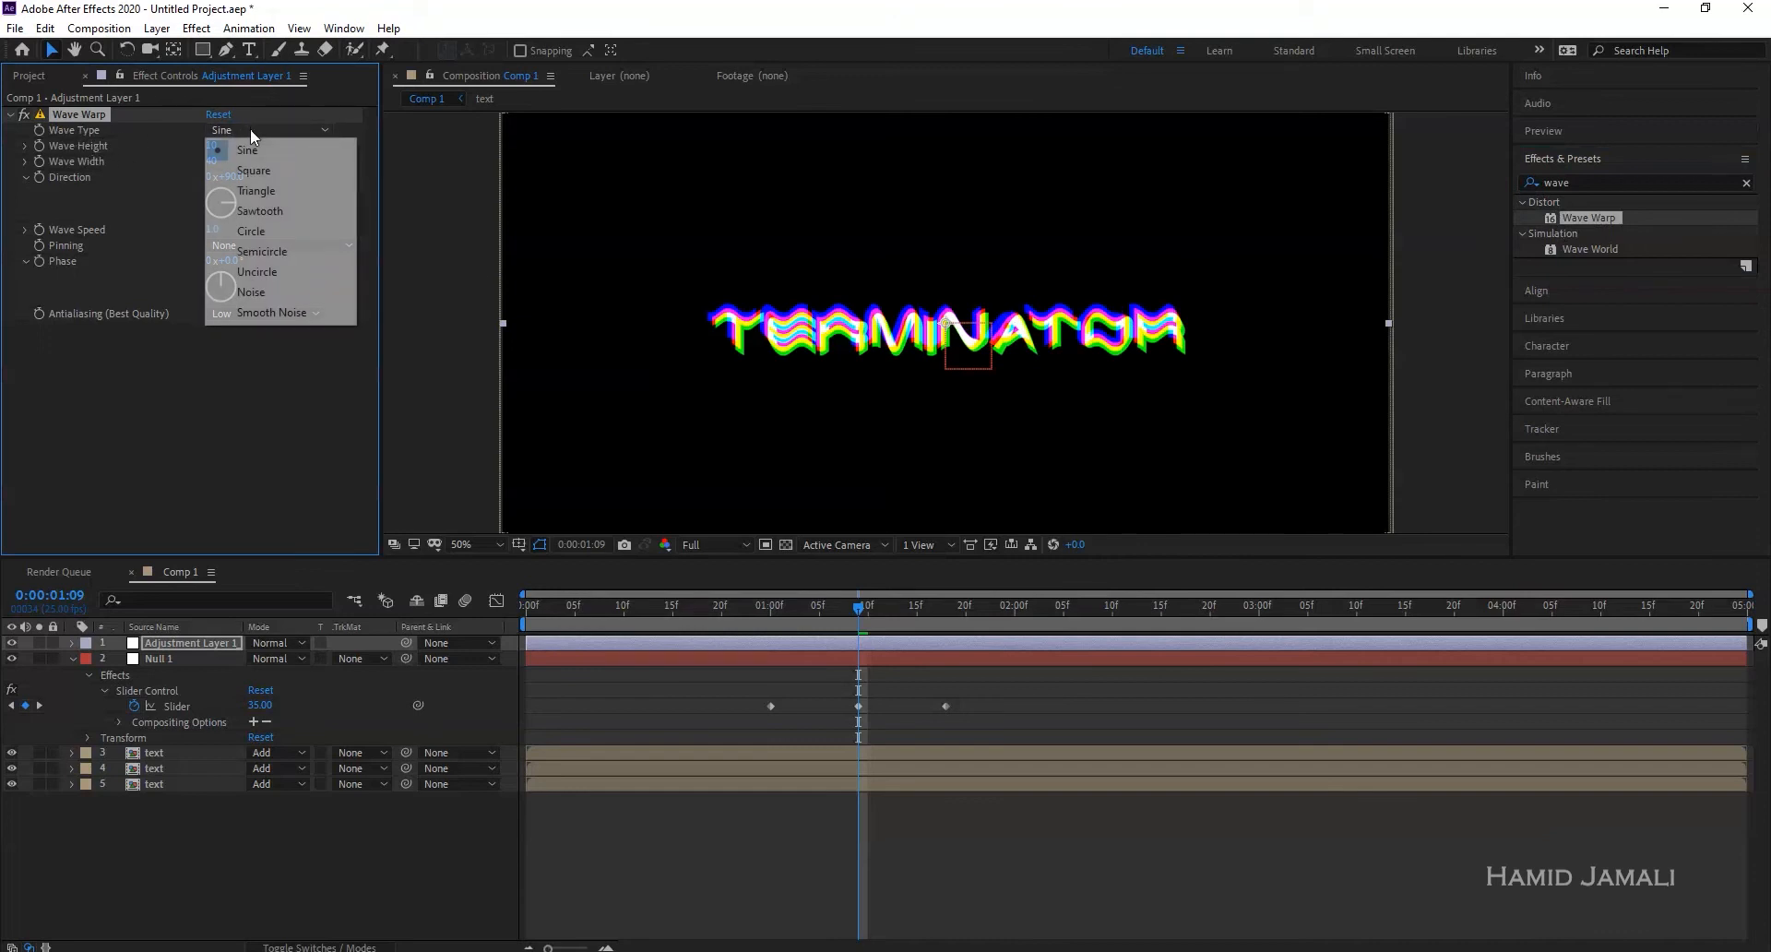
left_click(286, 293)
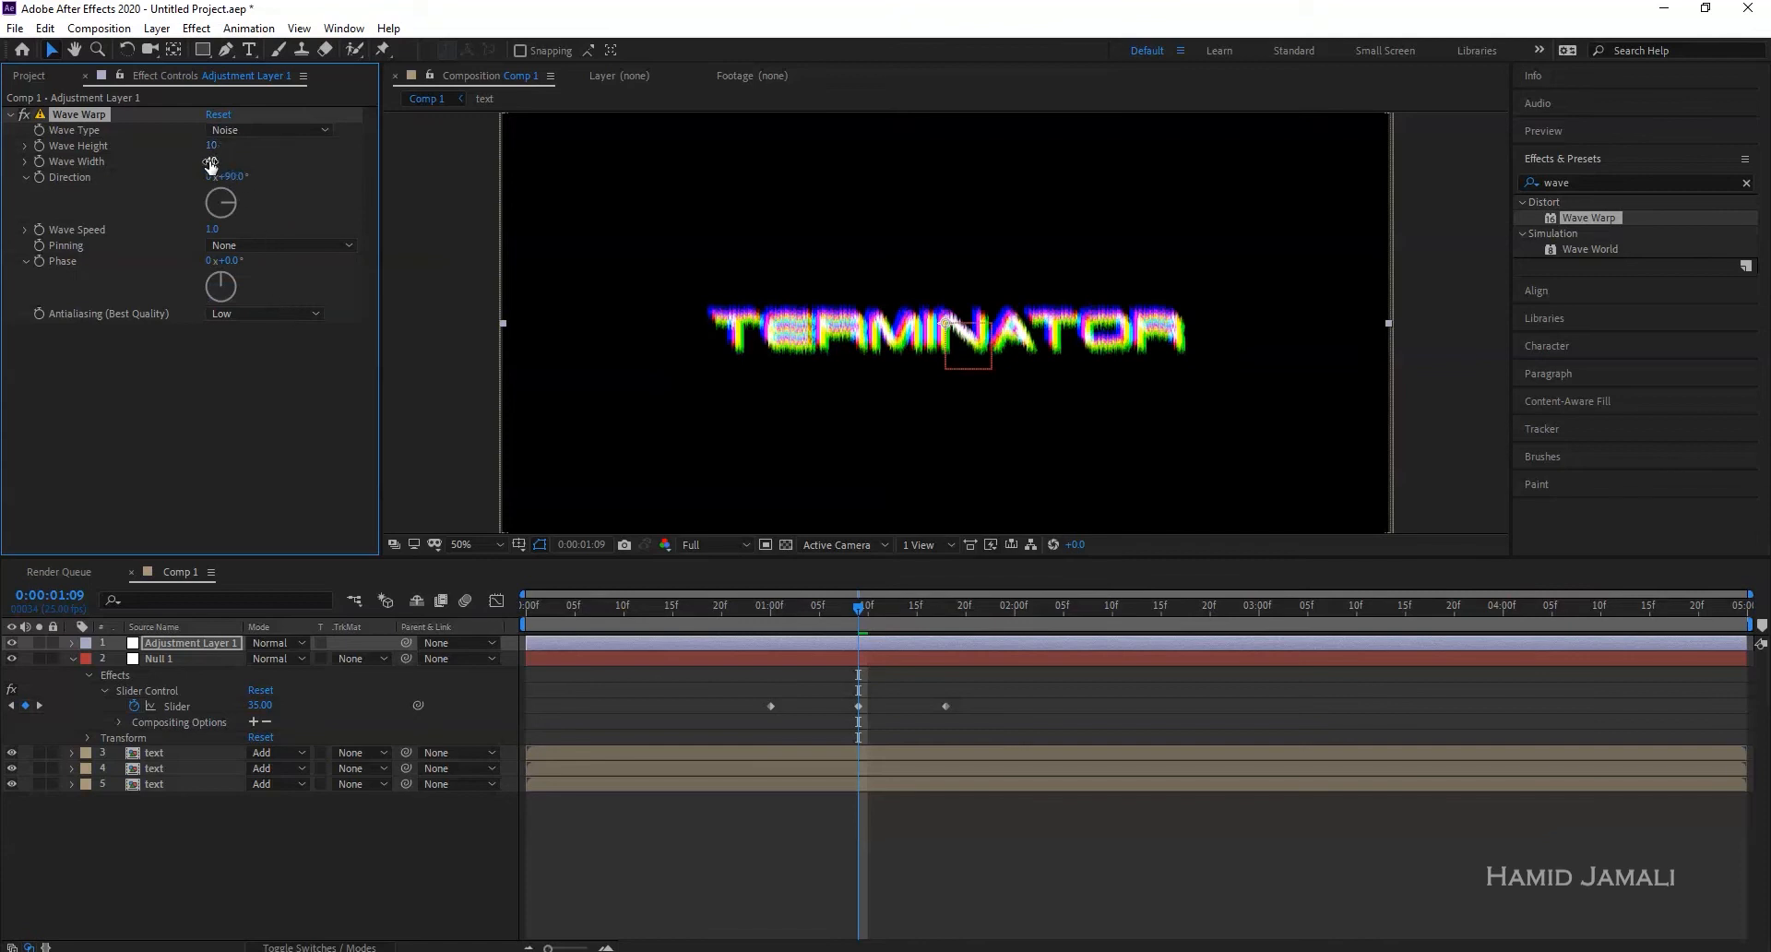
left_click_drag(211, 161, 304, 160)
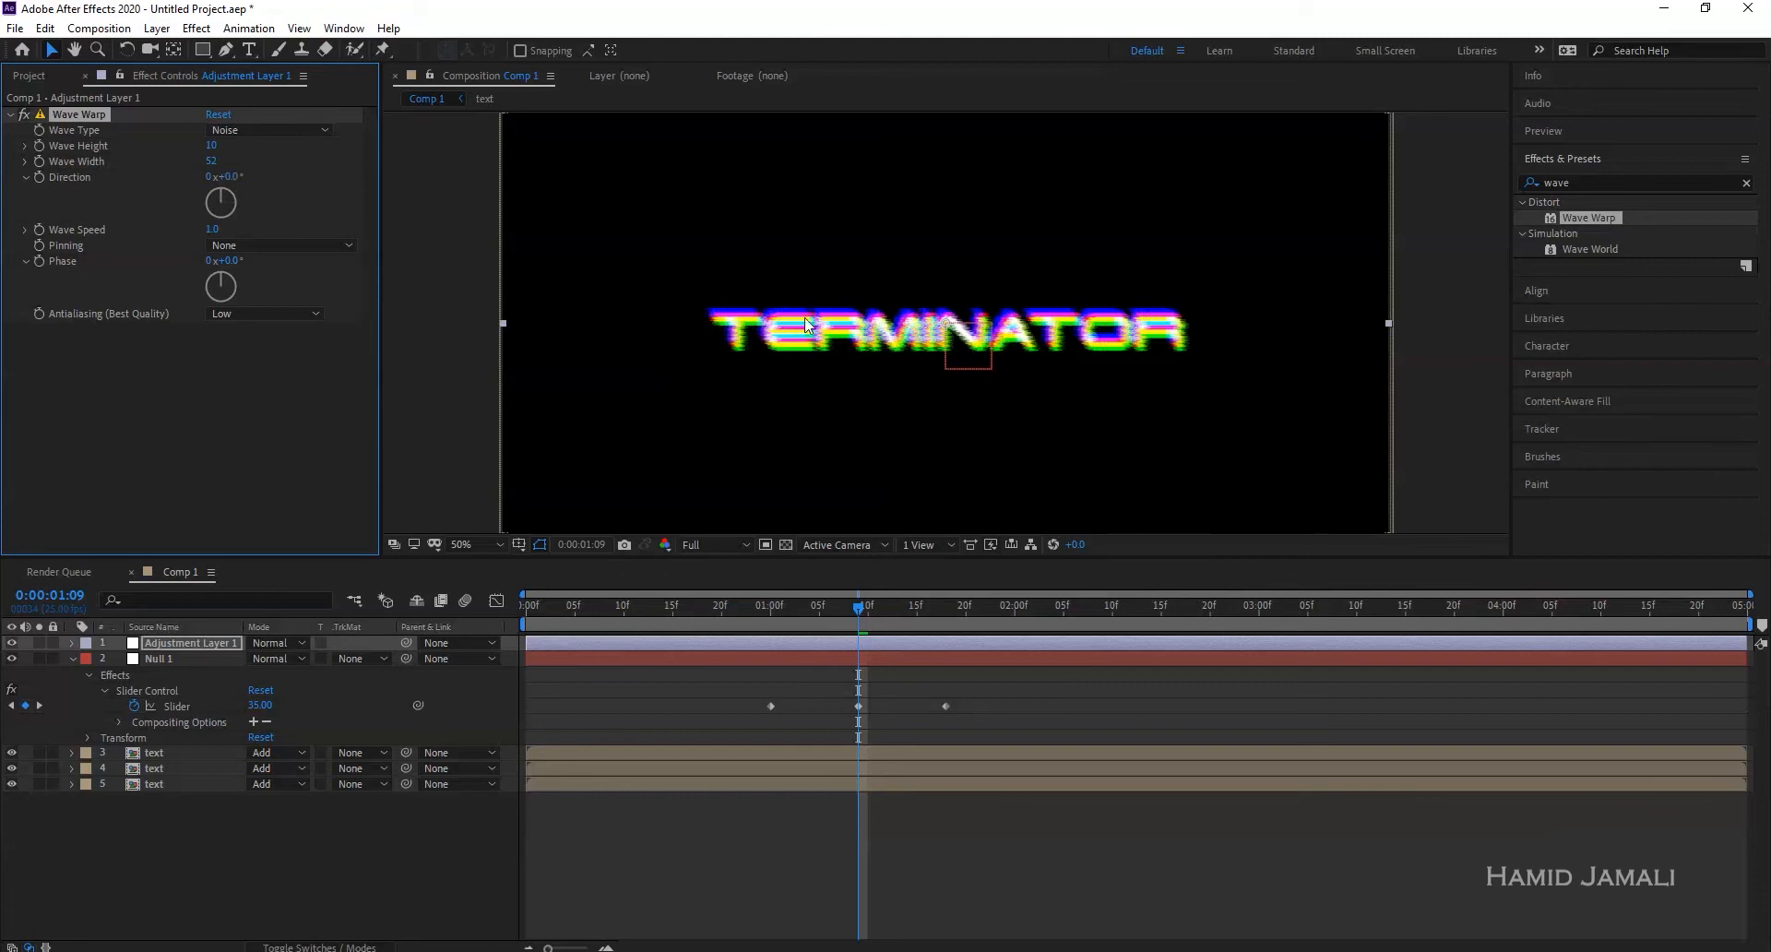
left_click_drag(208, 163, 1121, 183)
left_click(221, 165)
type("2000")
key("Return")
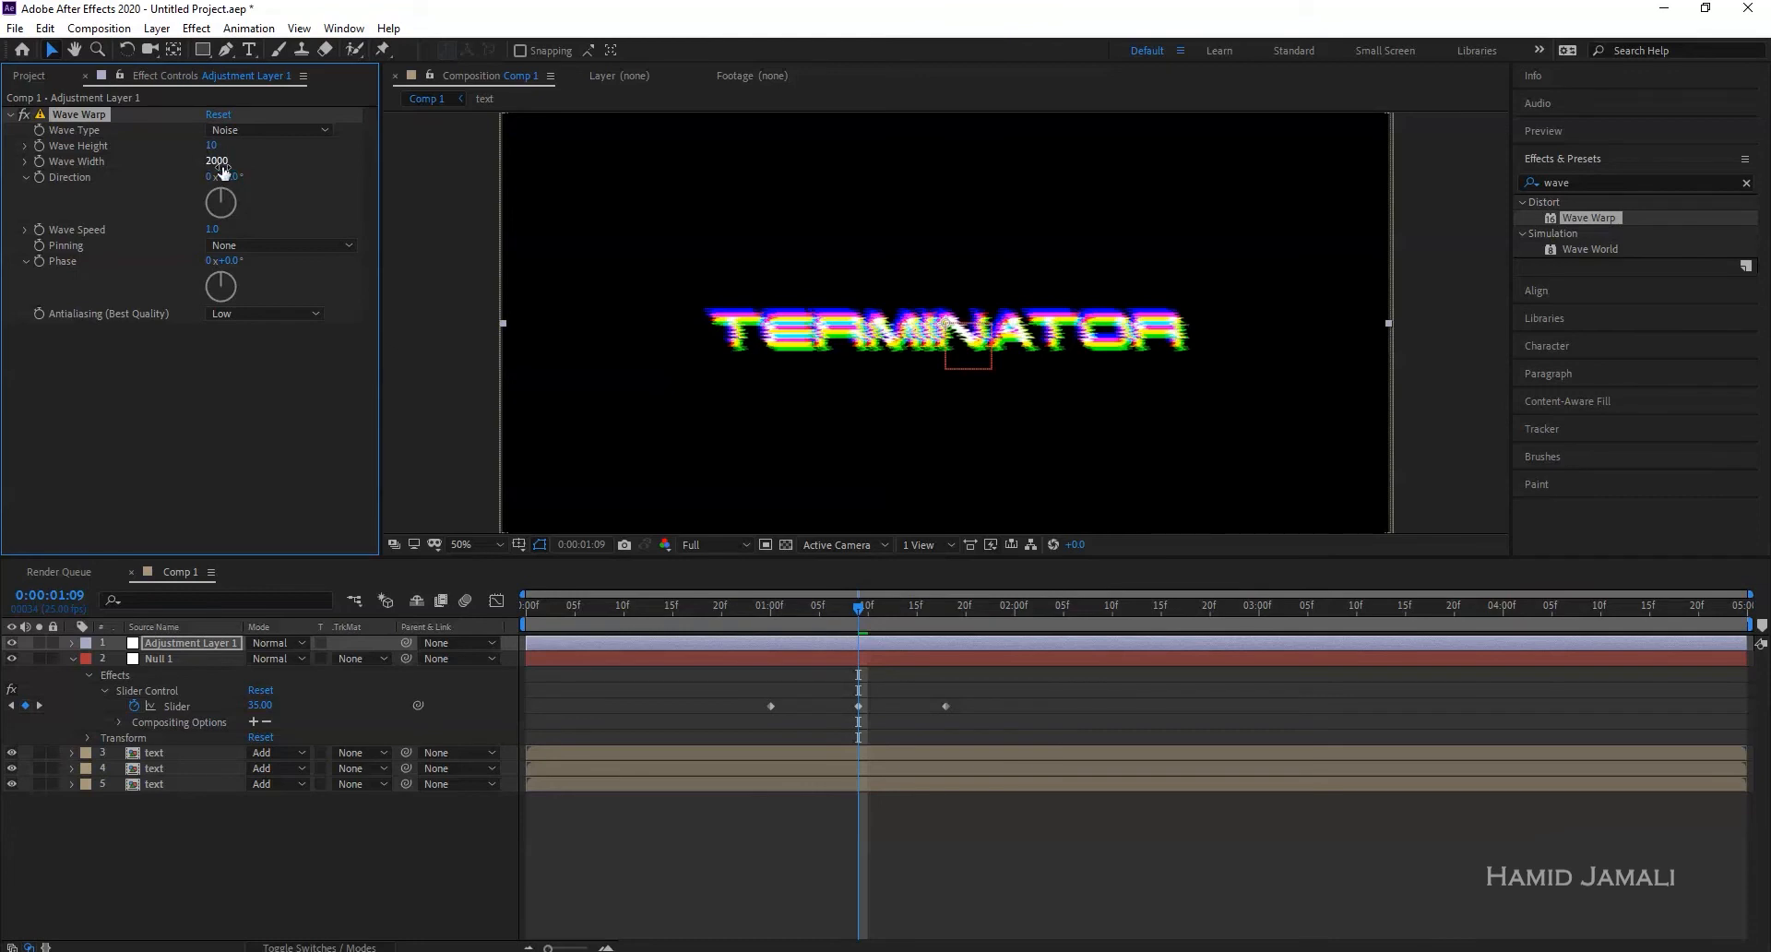
left_click(219, 162)
type("3000")
key("Return")
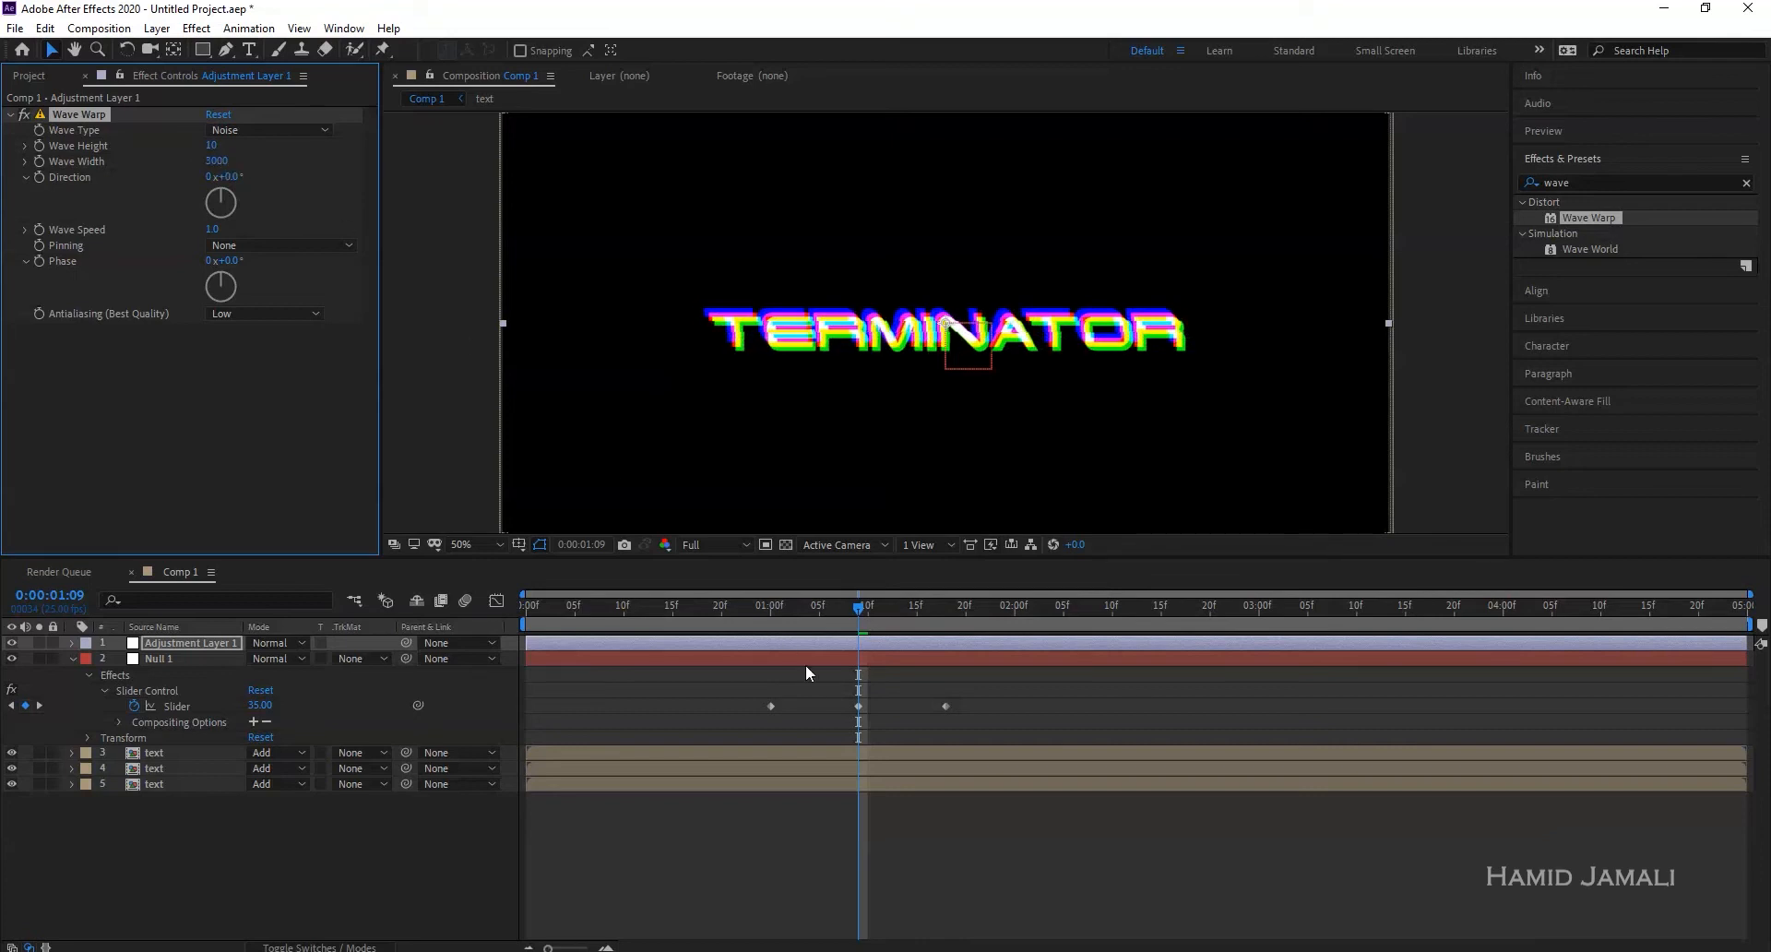
mouse_move(851, 618)
left_mouse_down()
mouse_move(799, 613)
mouse_move(843, 610)
left_mouse_up()
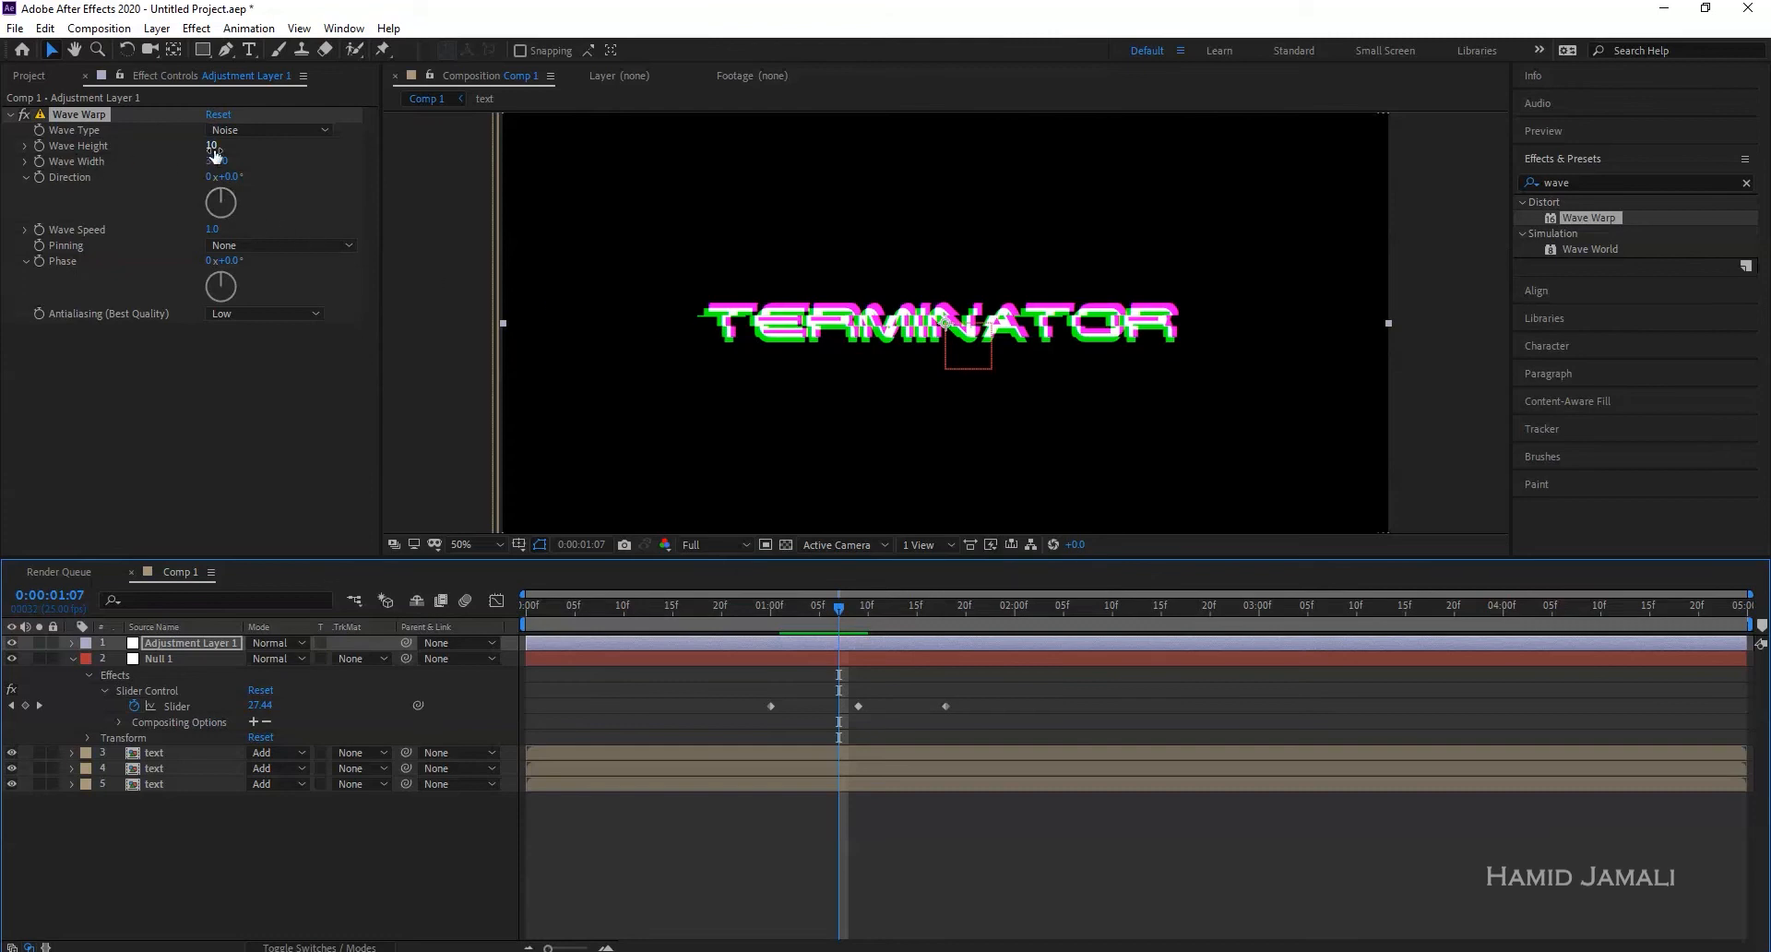
- Enable keyframes on Wave Height and set it to 0 at 01:00
left_click(37, 147)
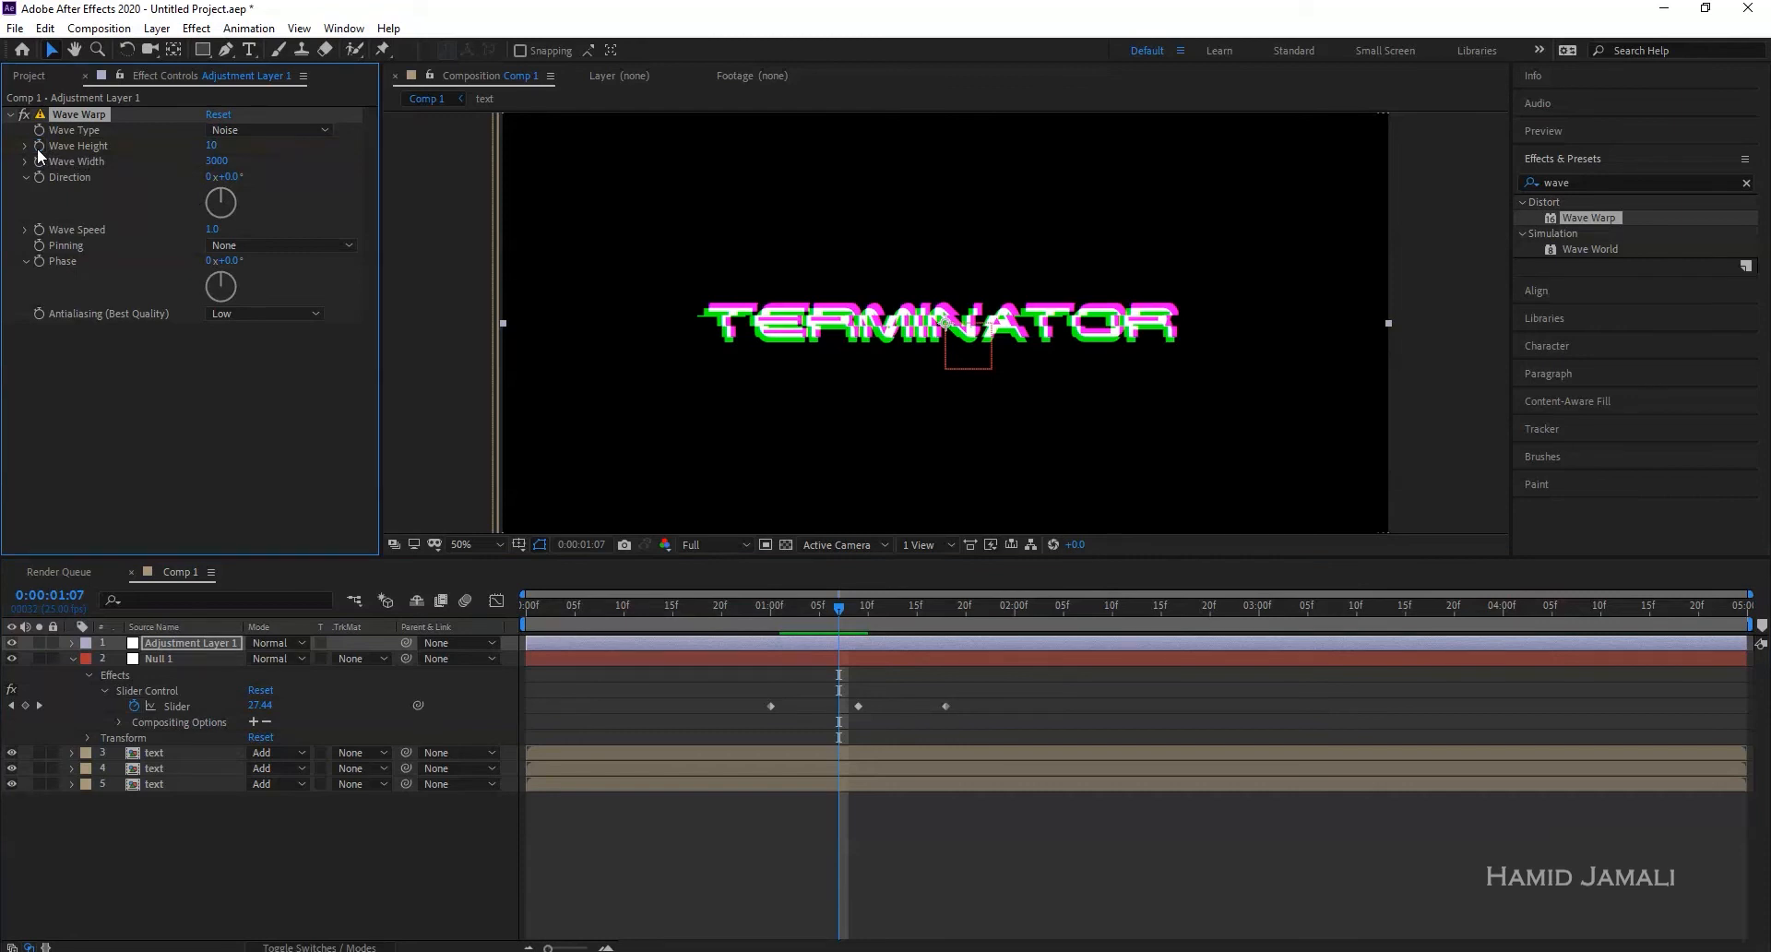
left_click_drag(840, 601, 771, 605)
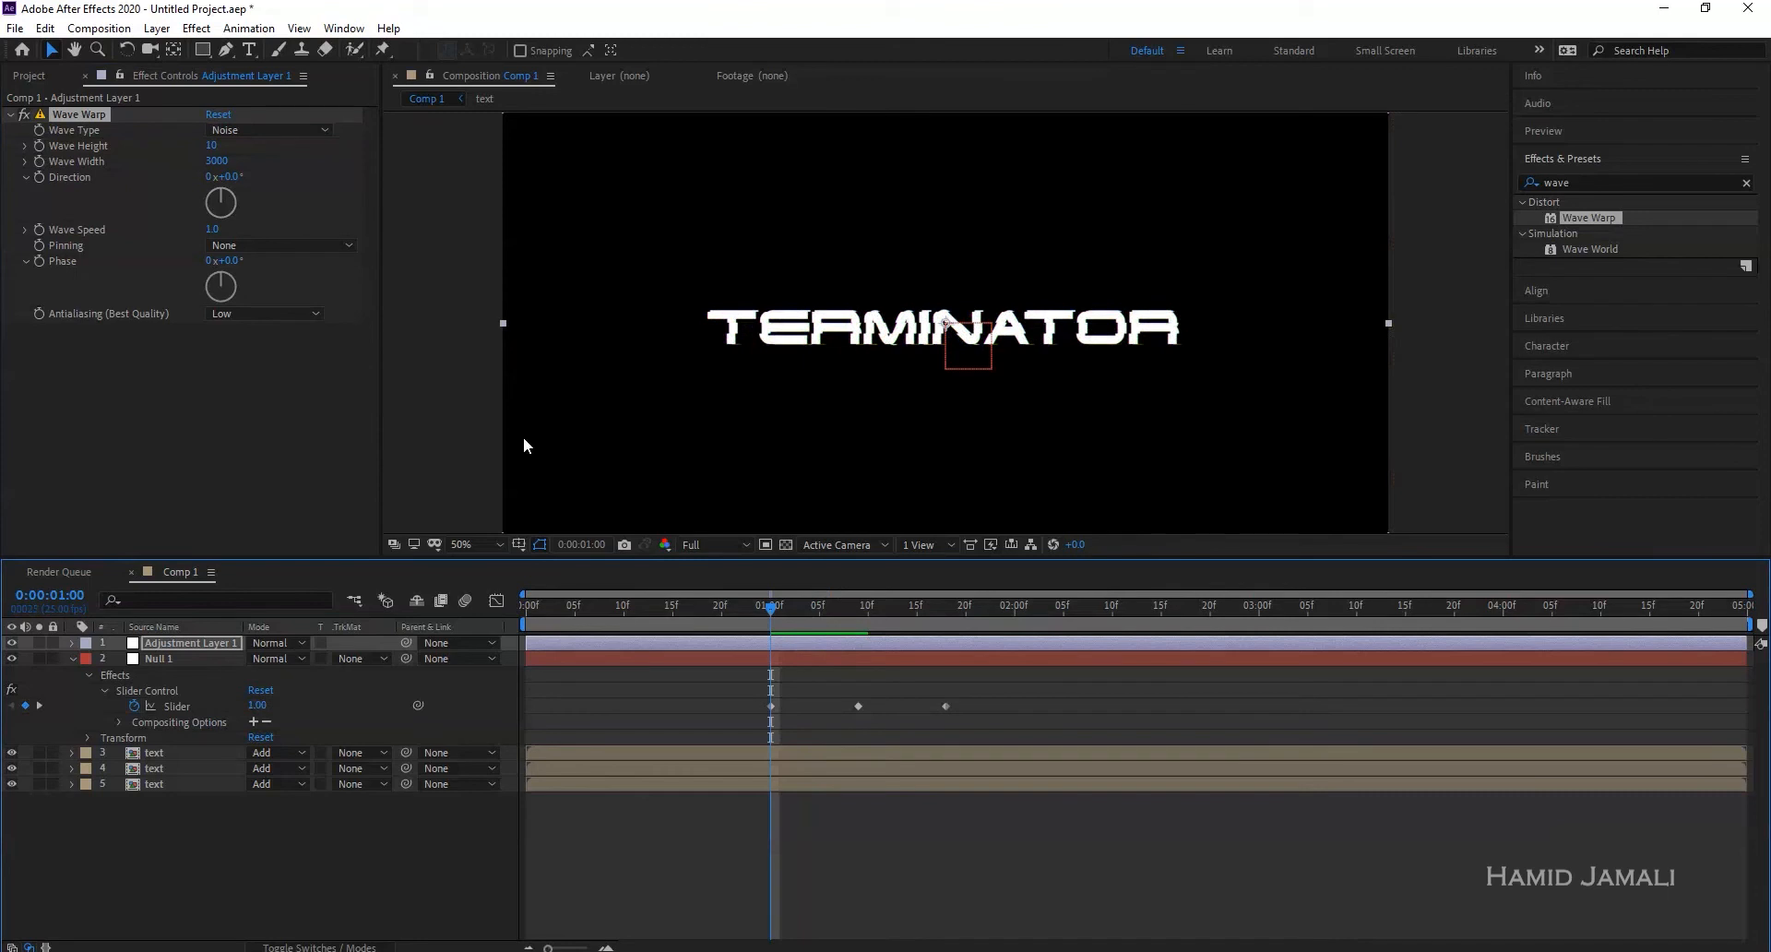
left_click(41, 147)
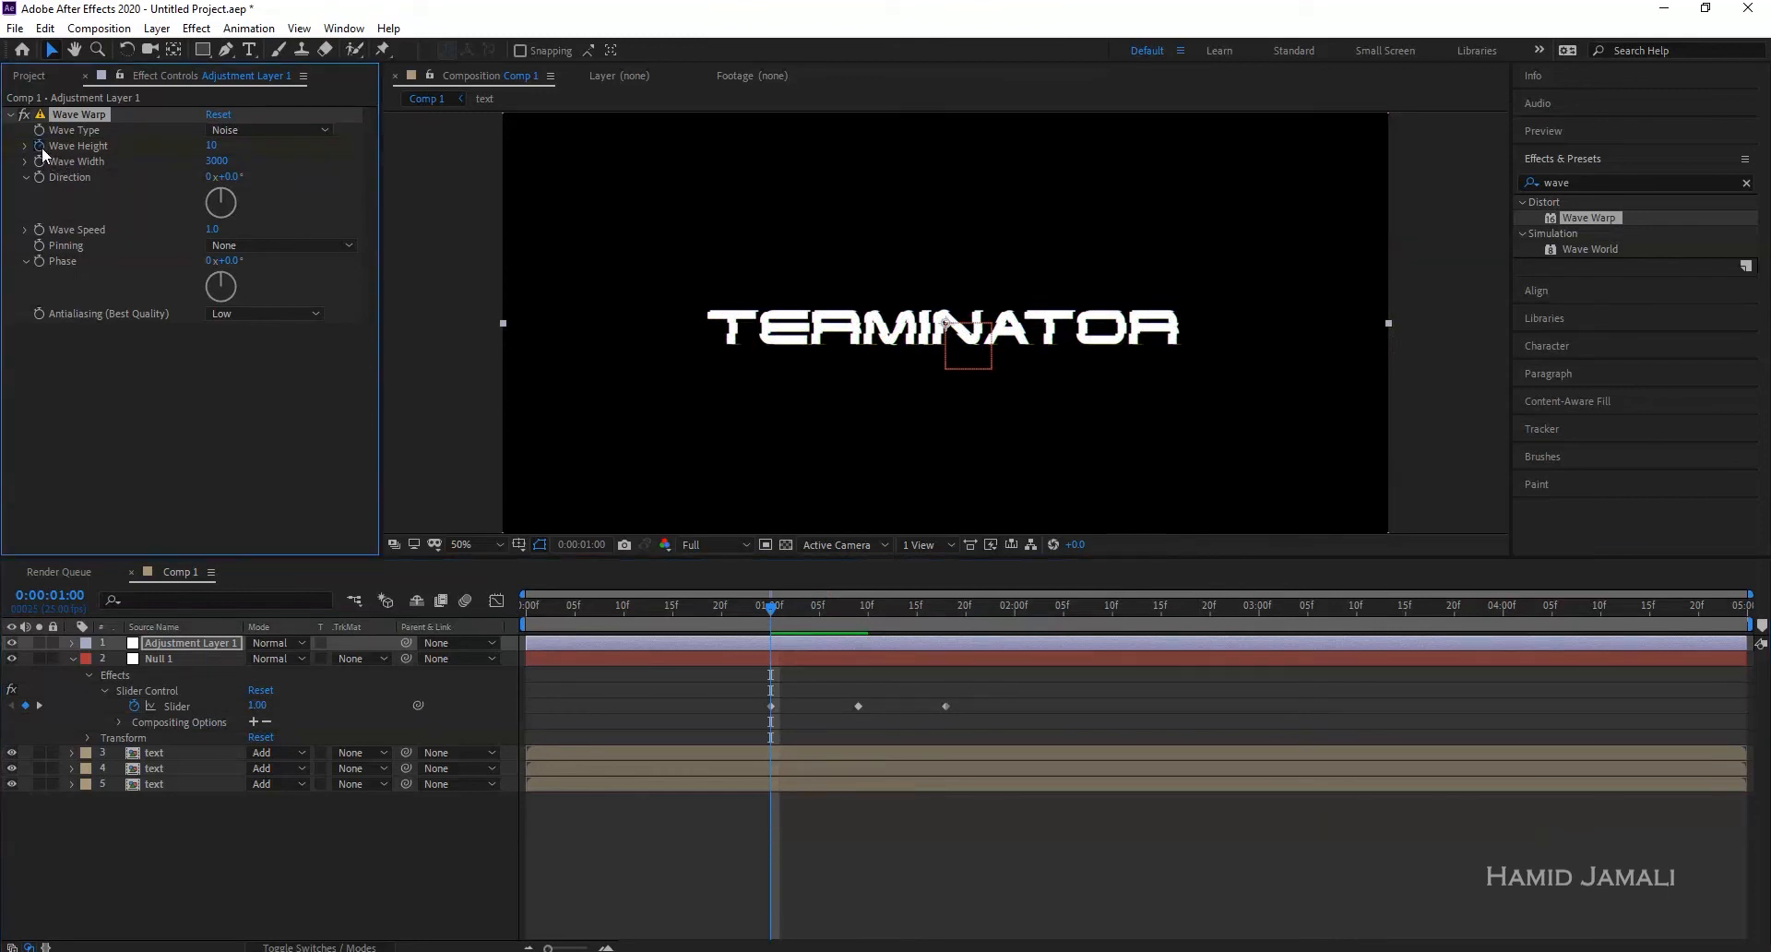
left_click(209, 147)
type("0")
key("Return")
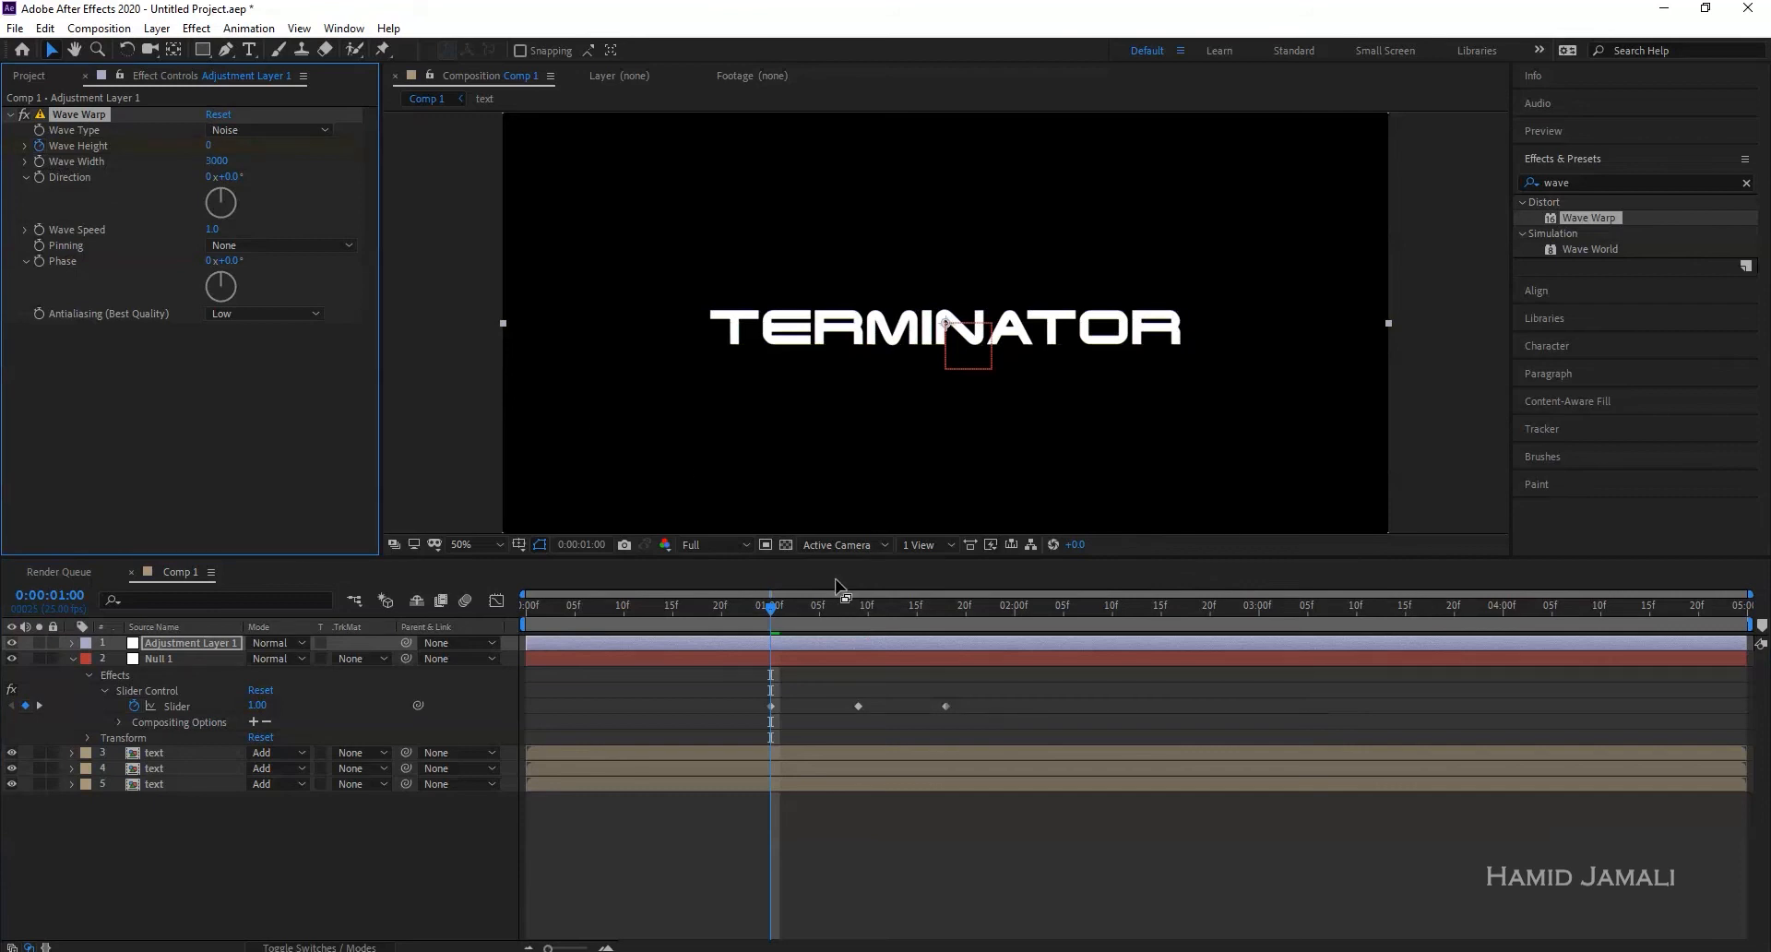
- Keyframe Wave Height at 339 at 01:09 and back to 0 at 01:18
left_click_drag(822, 605, 858, 609)
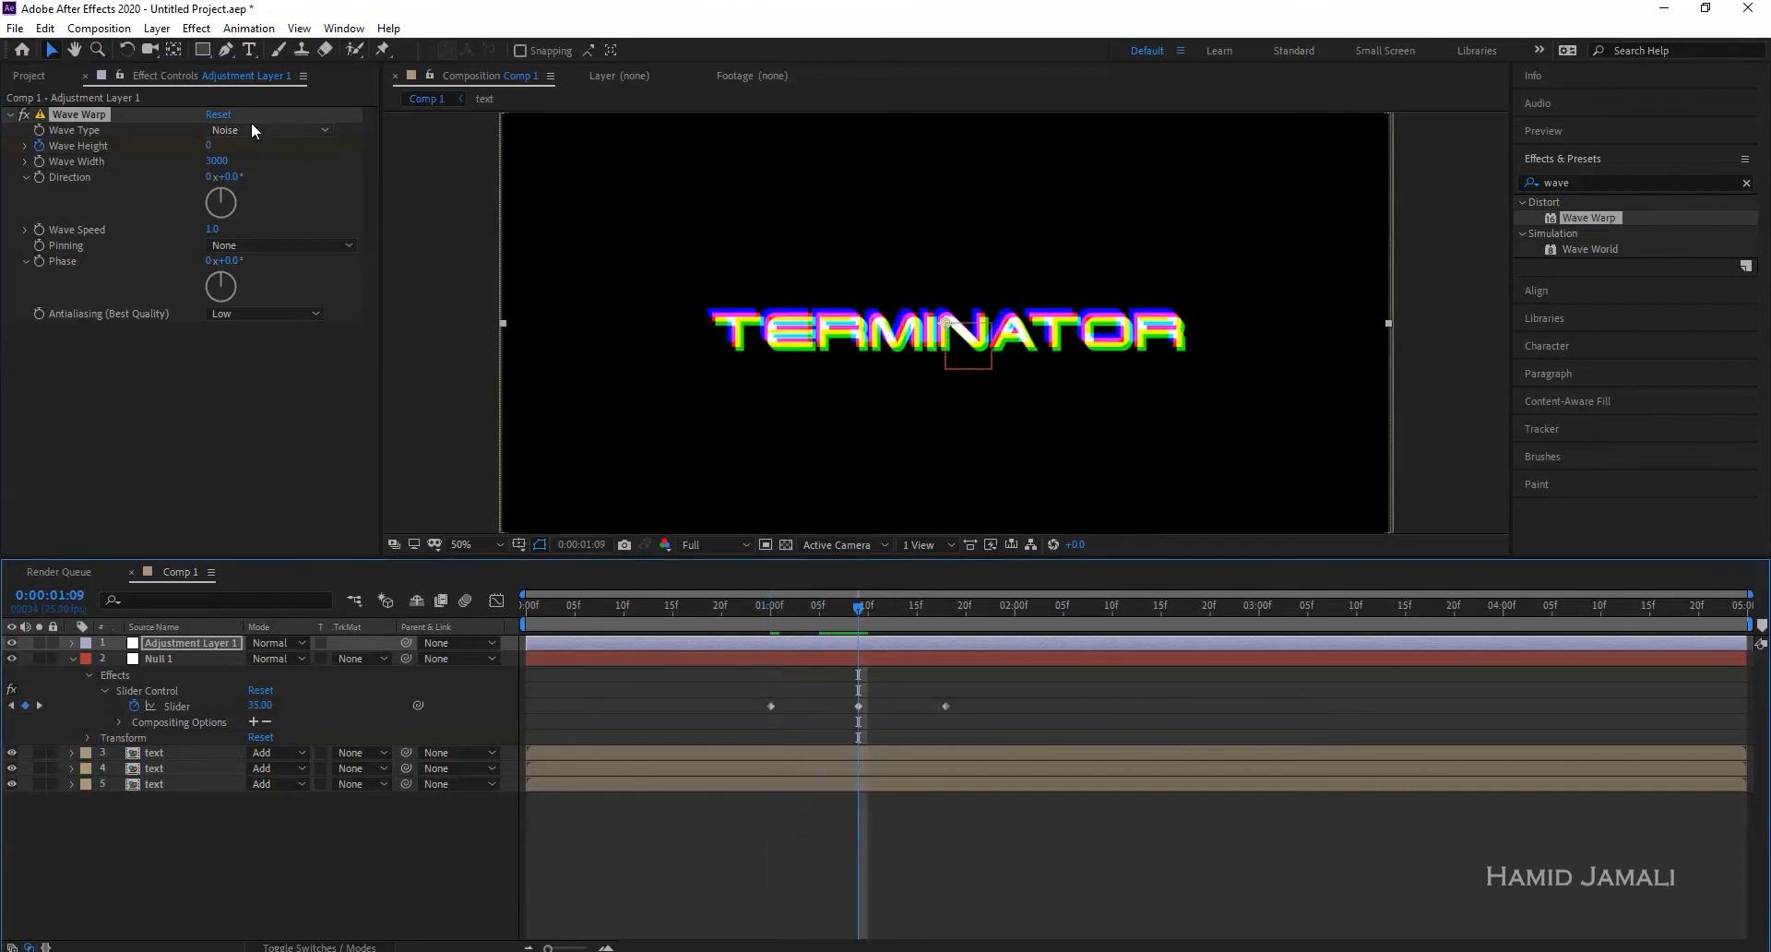
left_click_drag(210, 146, 544, 151)
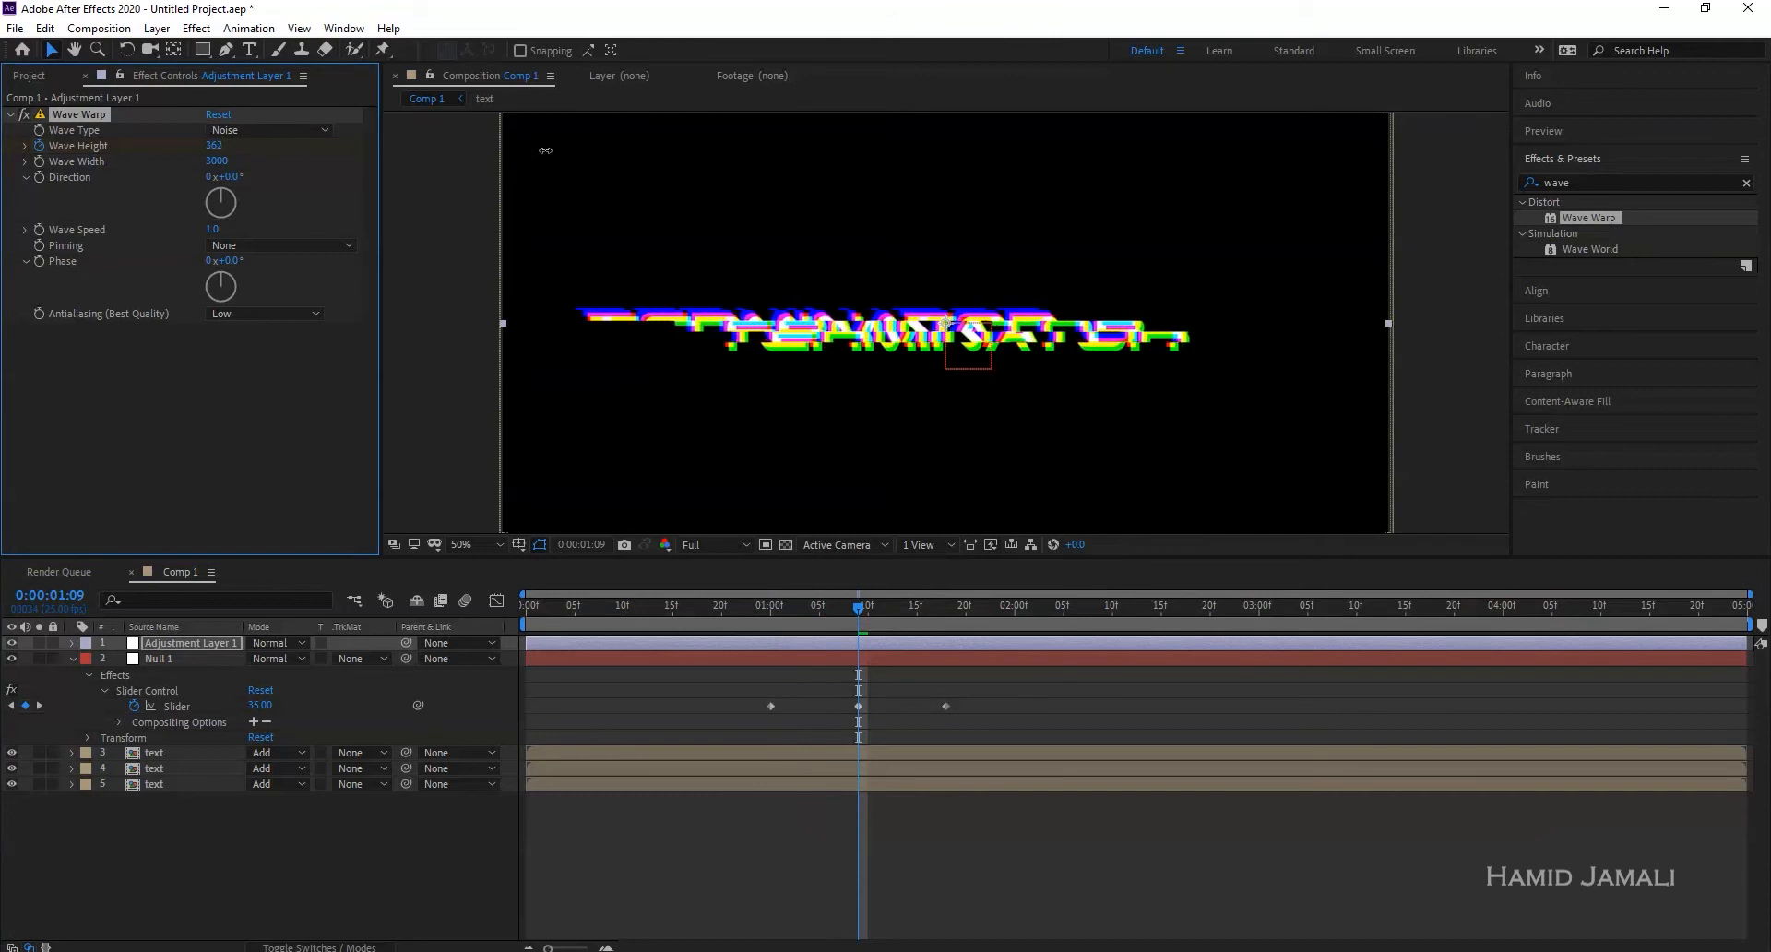
left_click_drag(541, 151, 522, 151)
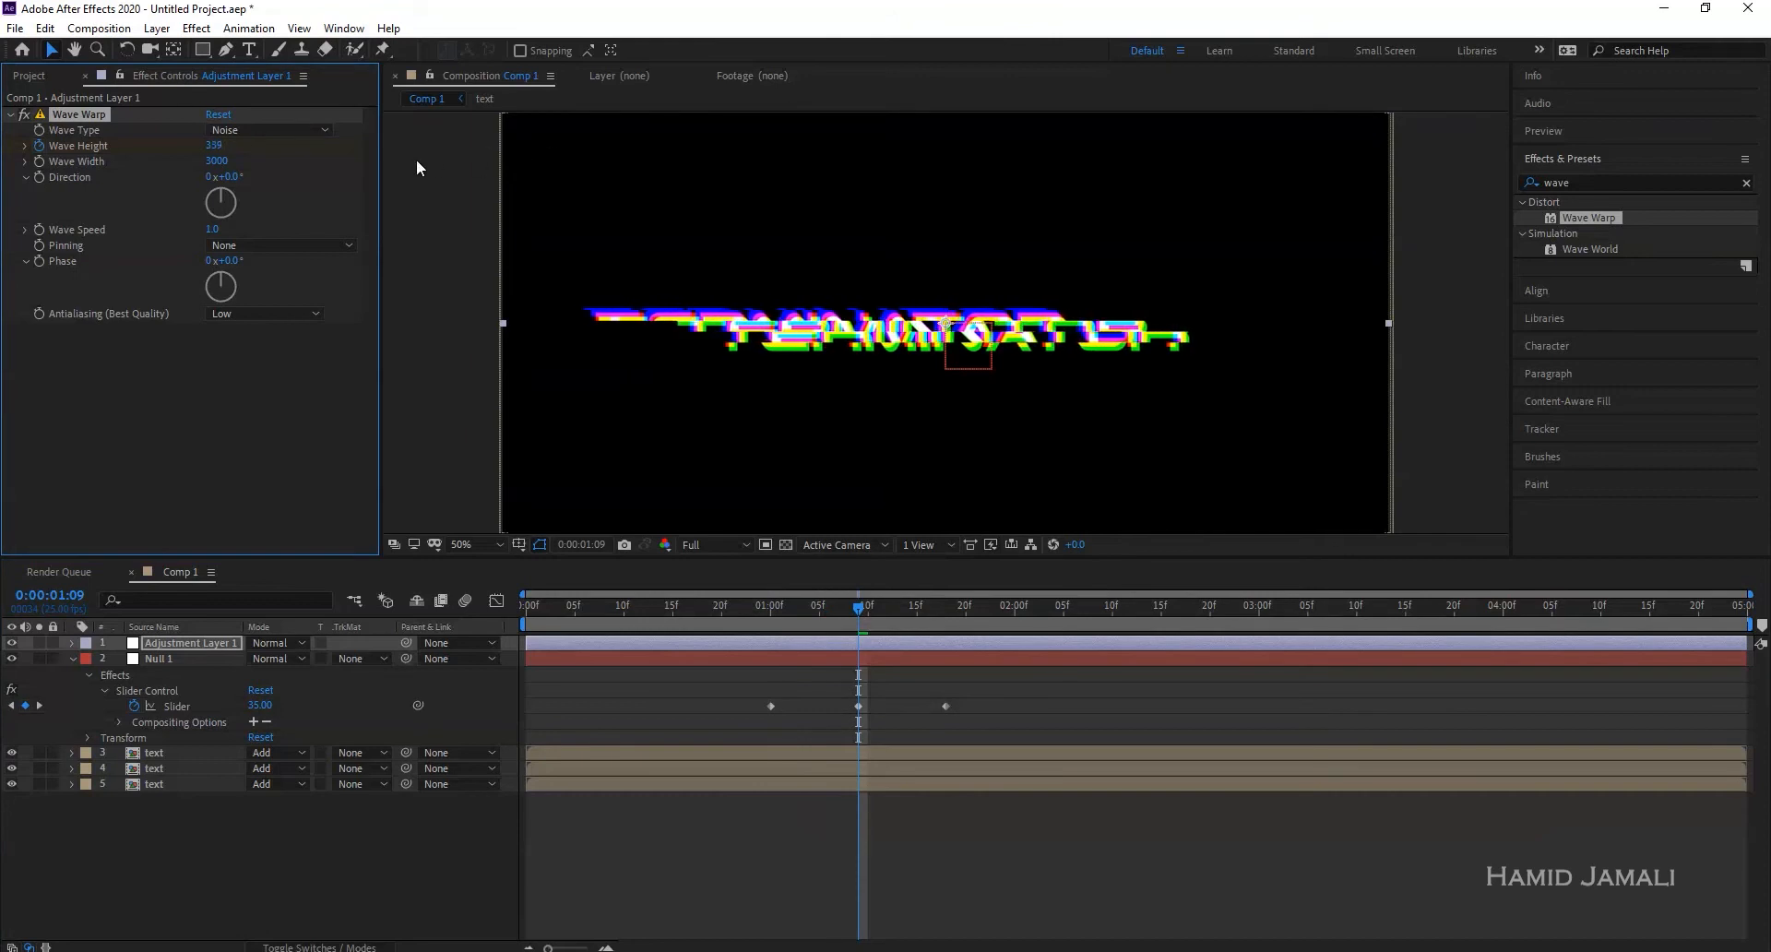
left_click_drag(857, 616, 945, 609)
left_click(218, 146)
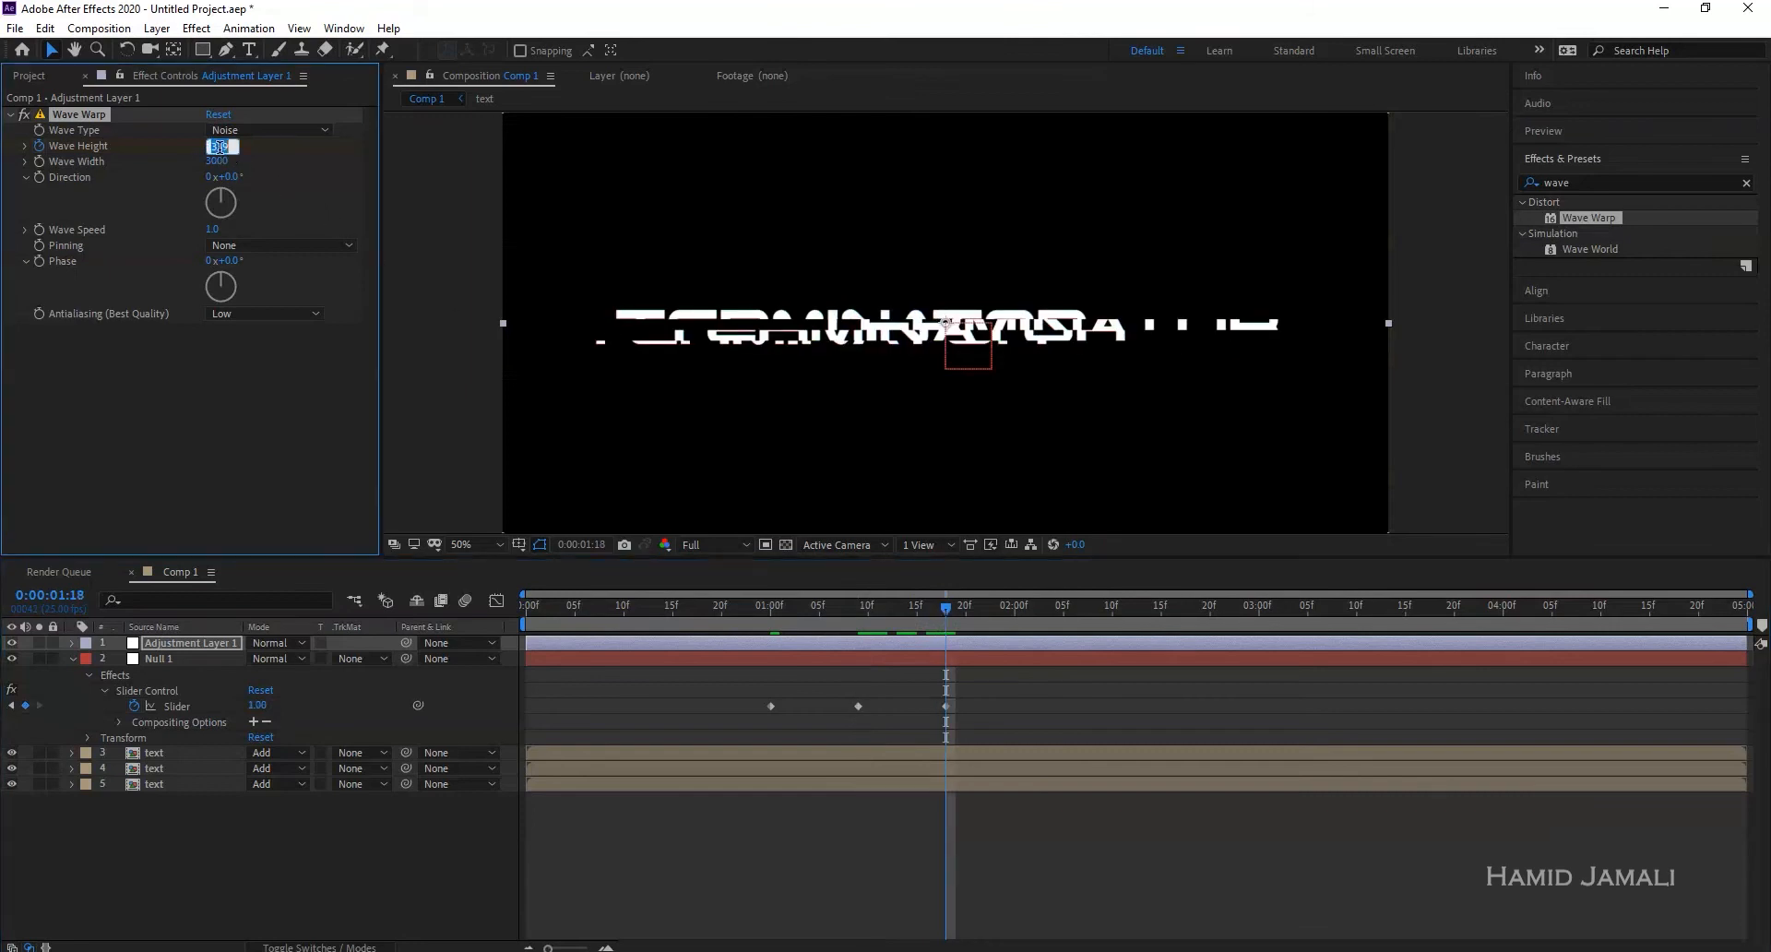
type("0")
key("Return")
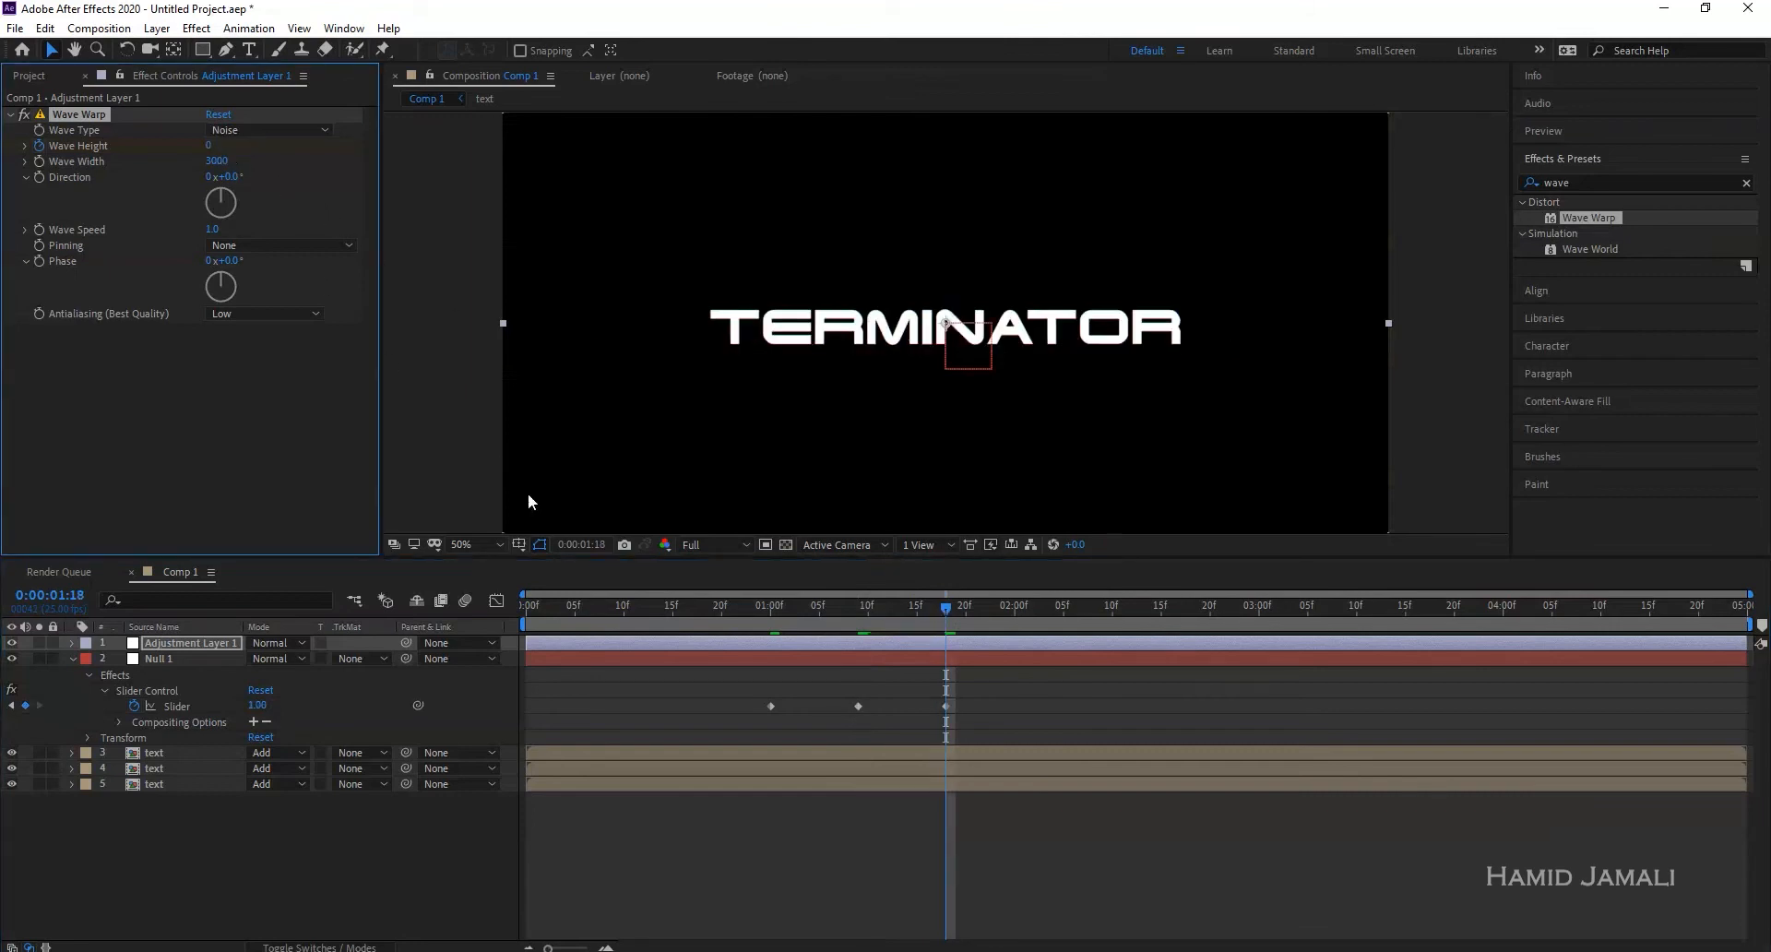
- Scrub to review the Wave Height animation, then start an expression on Wave Height
left_click(727, 613)
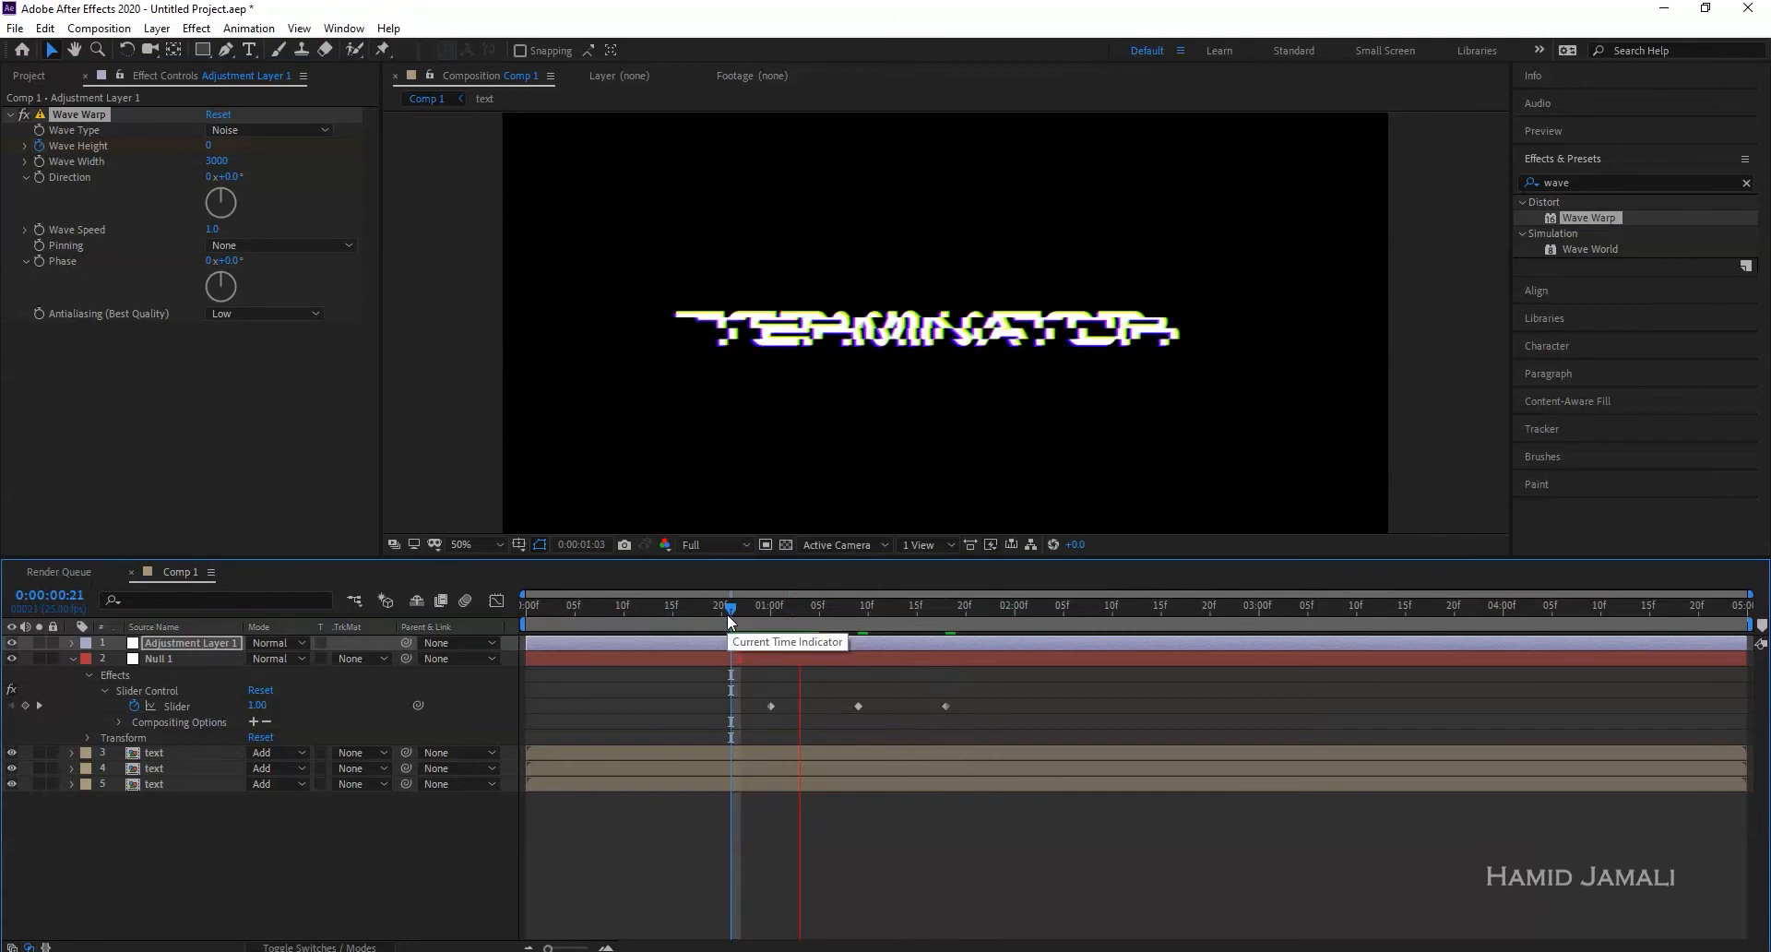
left_click_drag(730, 617, 857, 619)
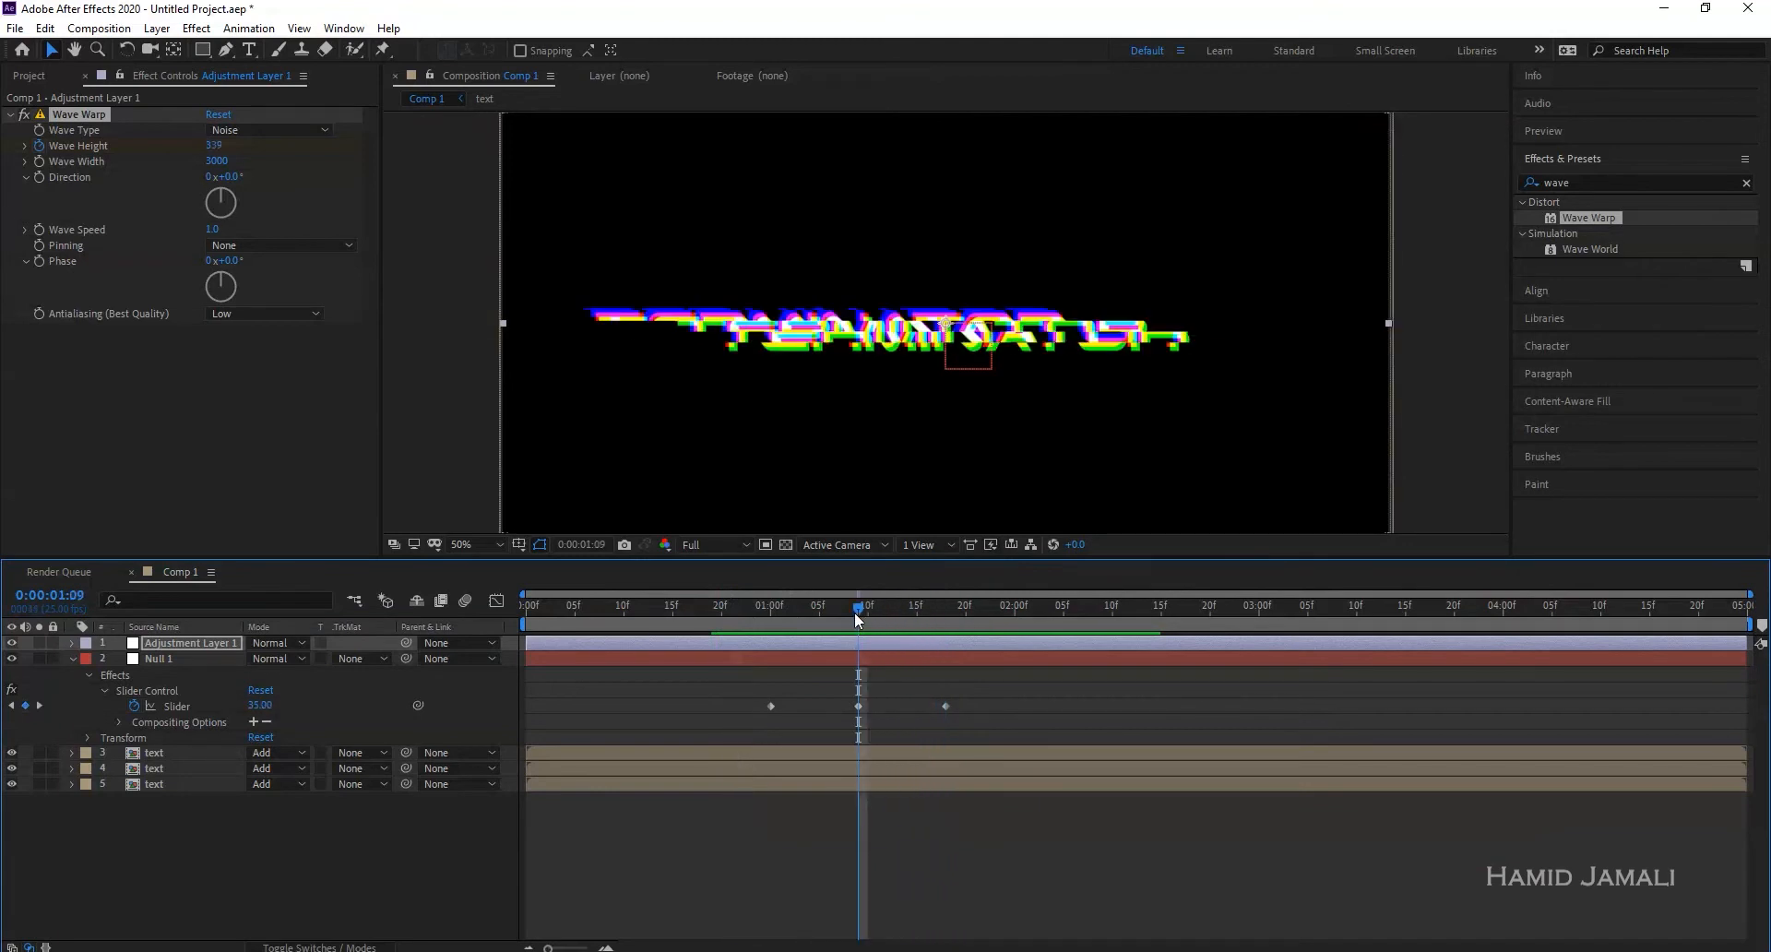
key("k")
left_click(206, 657)
left_click(205, 647)
left_click(36, 145, "alt")
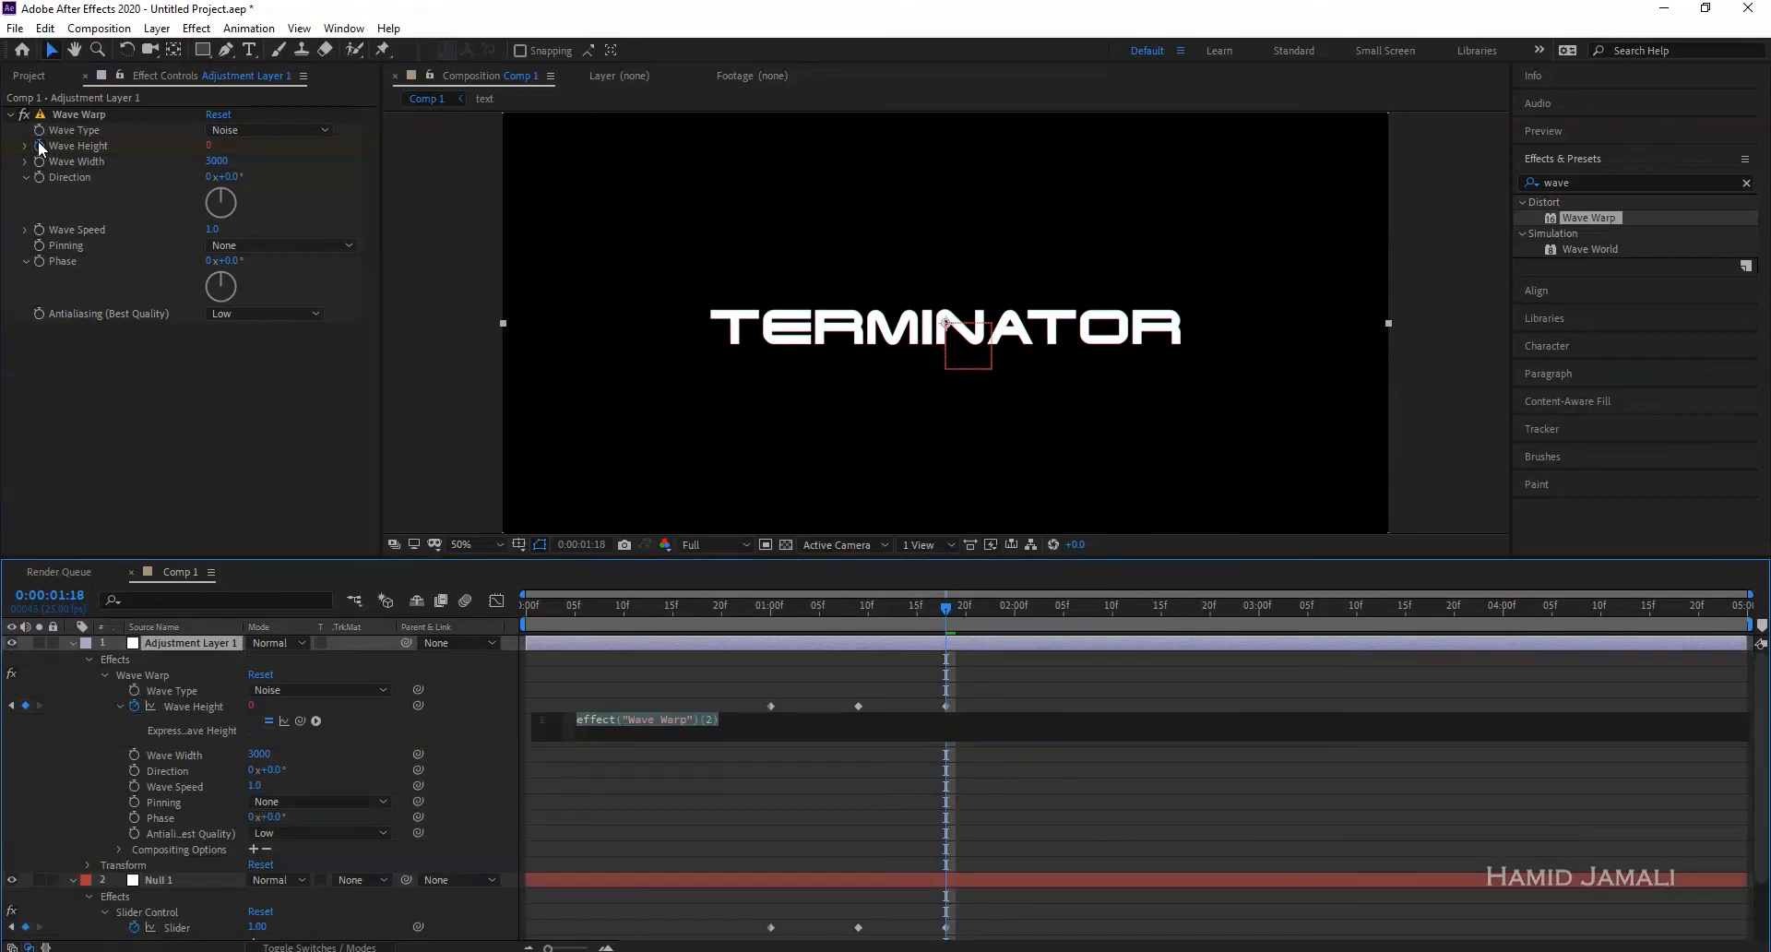
- Enter a wiggle(12) expression on Wave Height, pick-whipped to Null 1's Slider
type("wi")
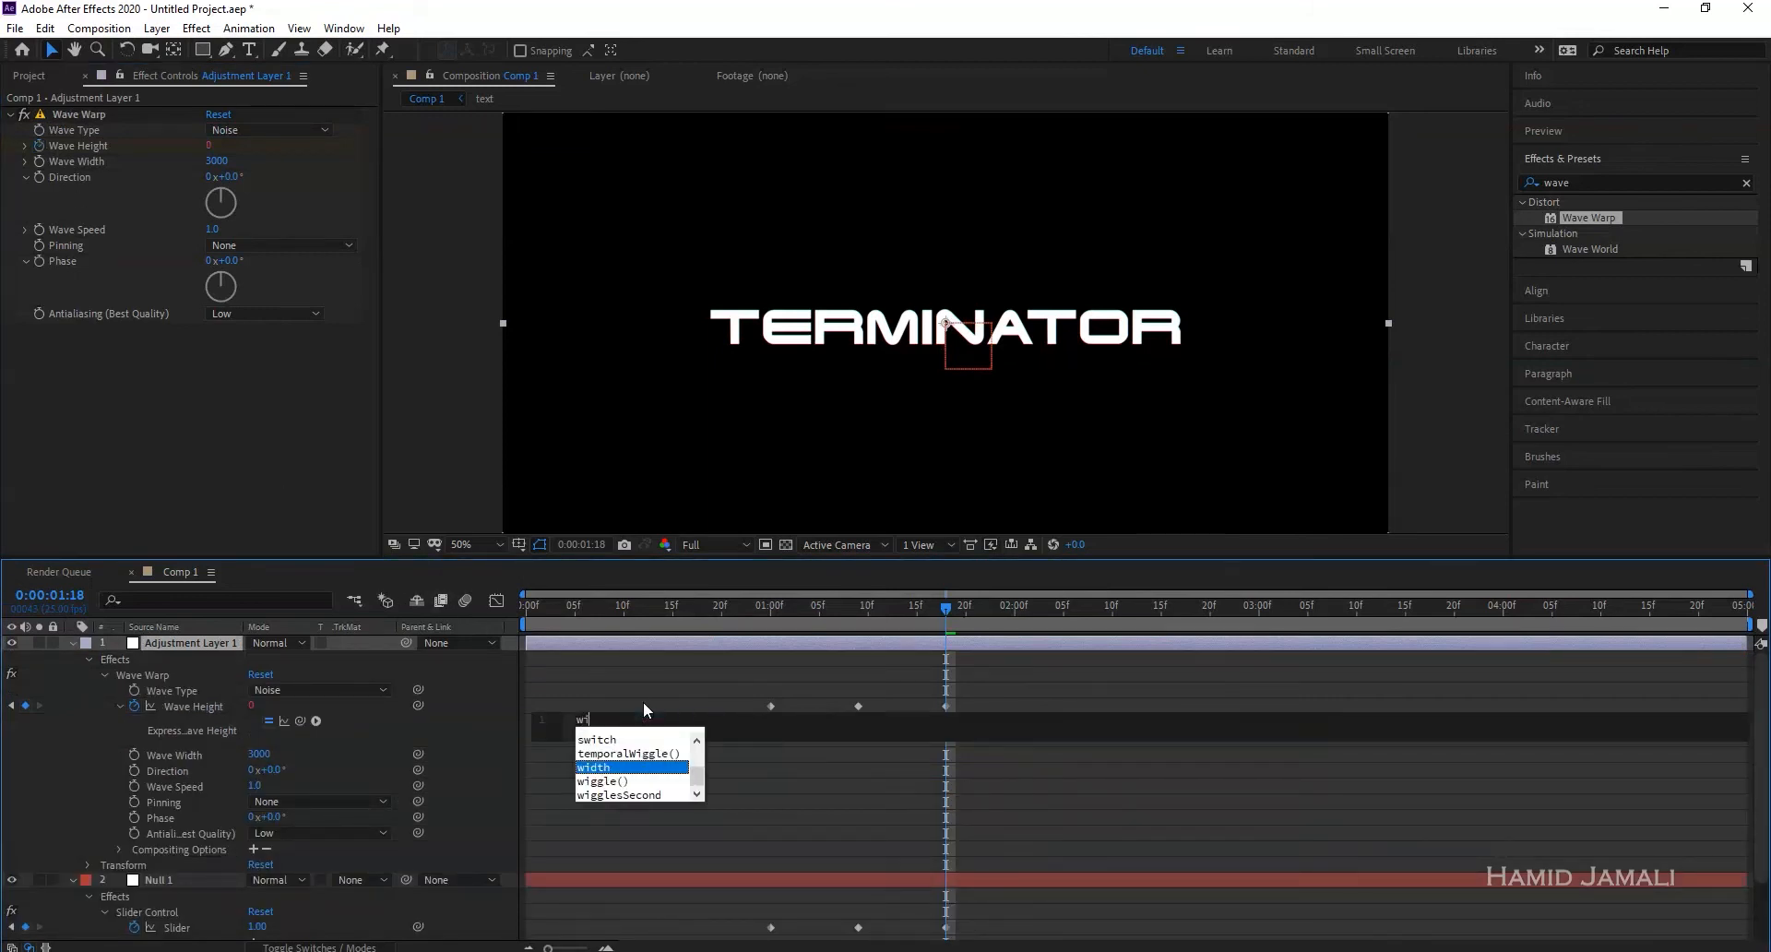
type("ggle(")
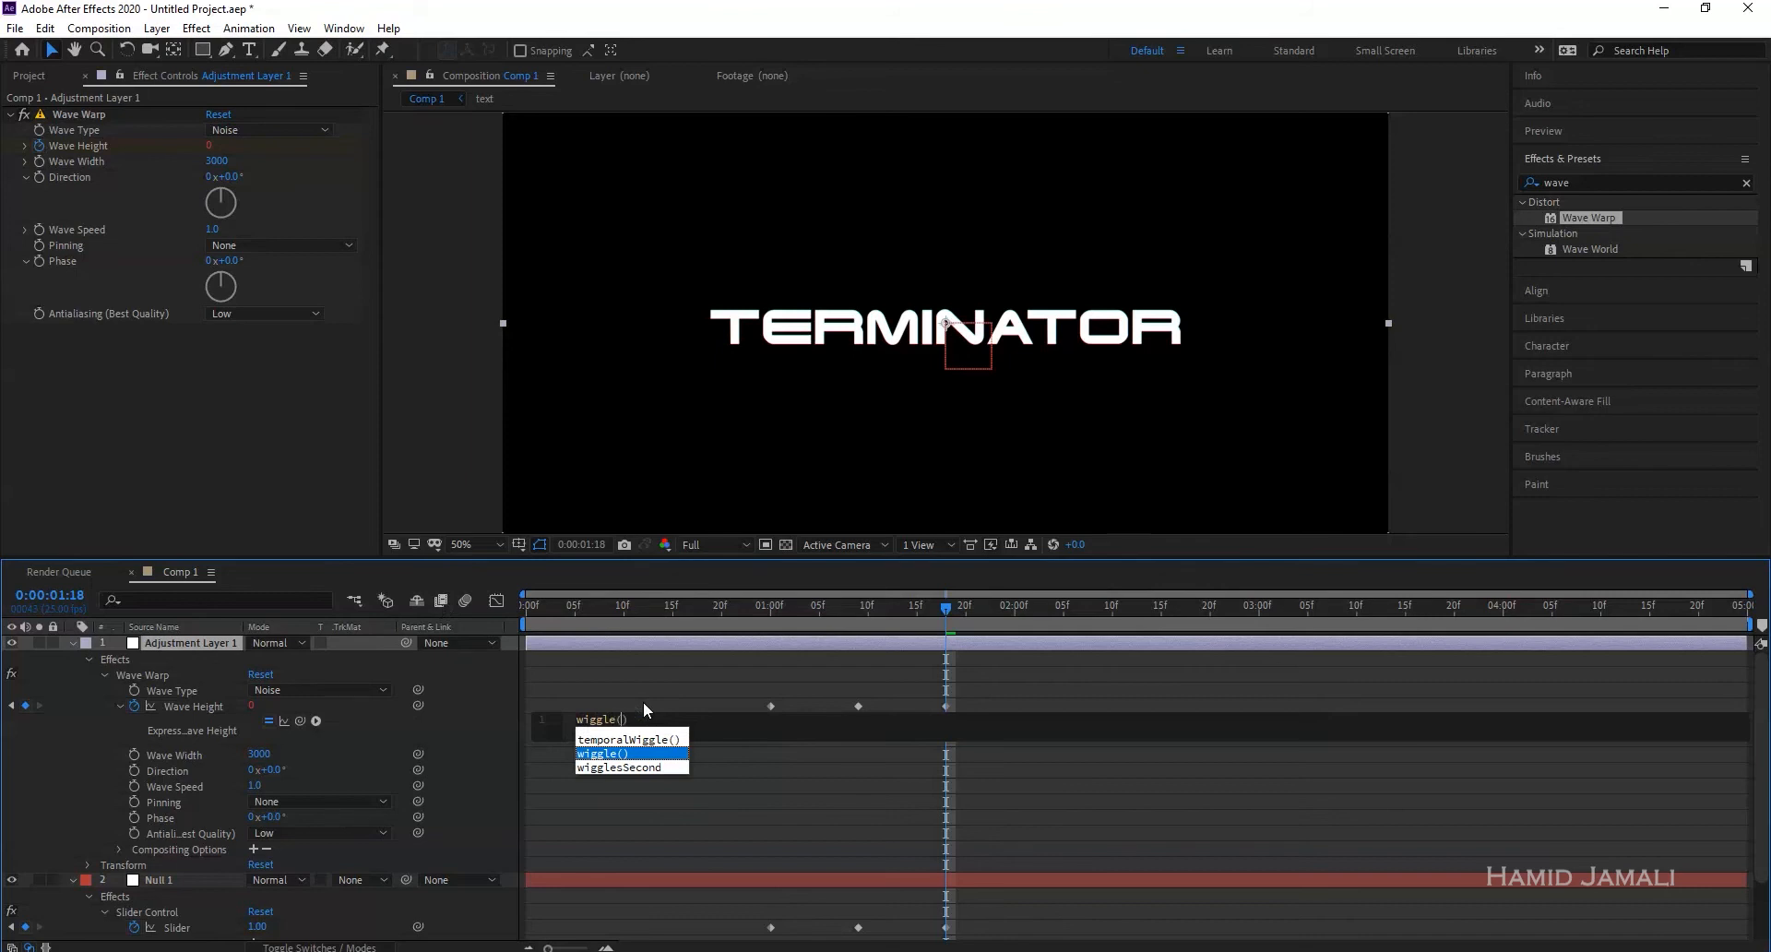
key("Return")
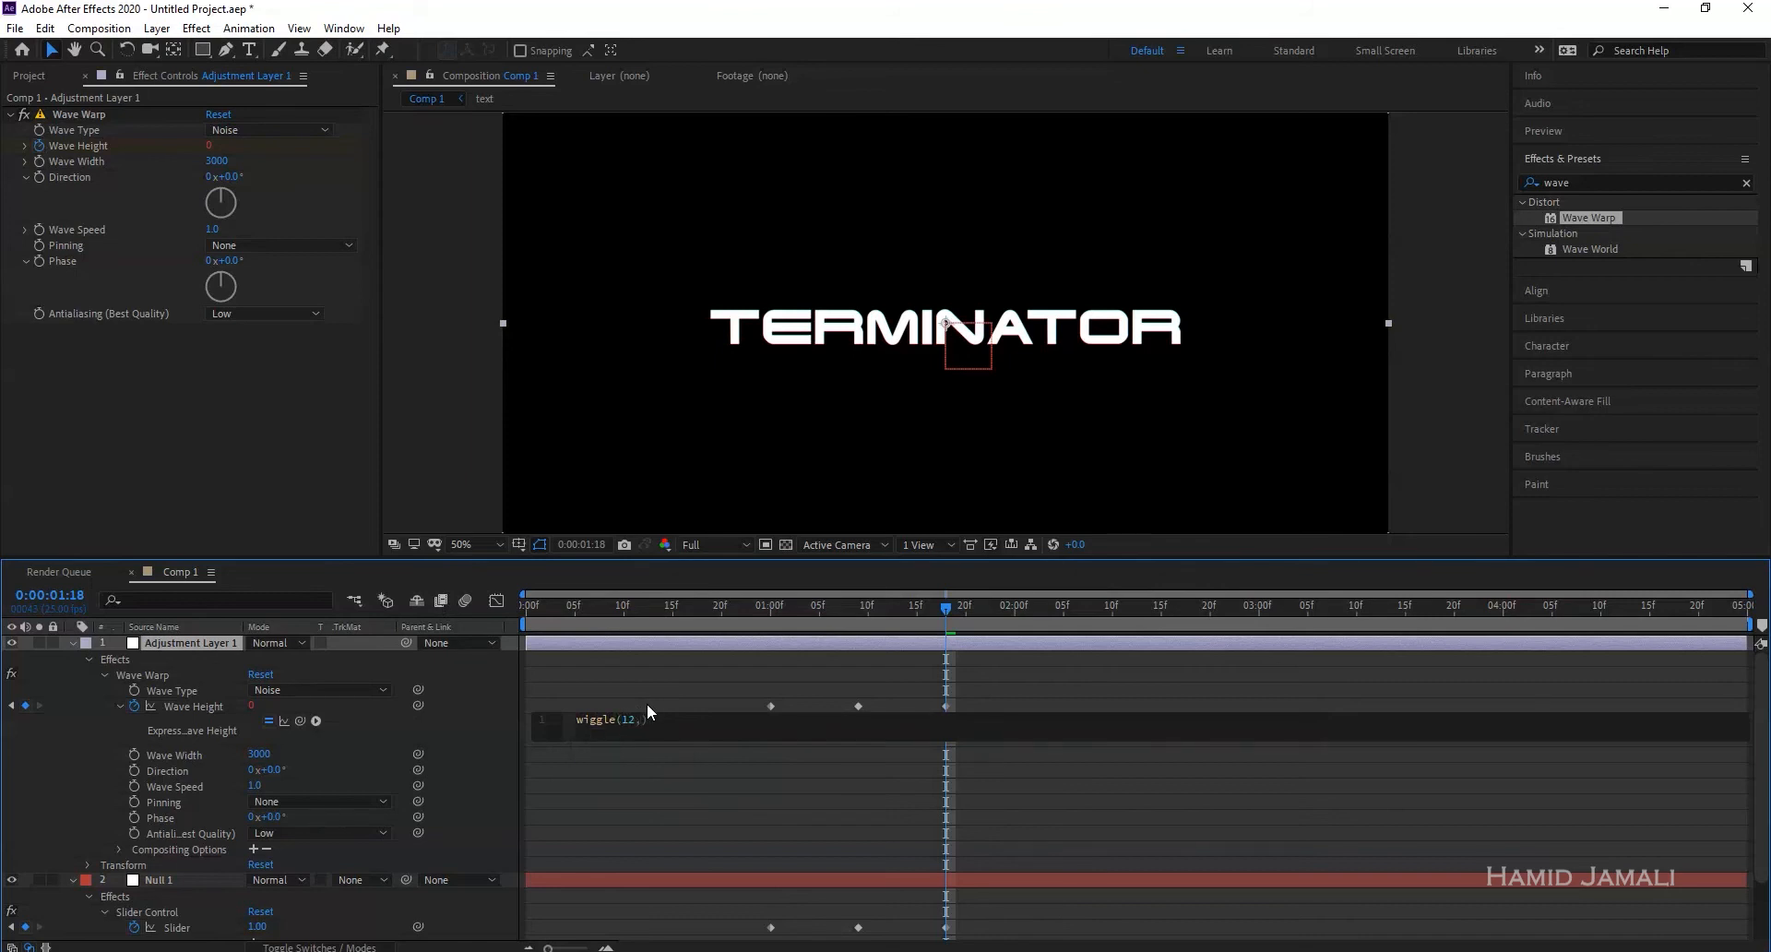
left_click_drag(300, 721, 169, 929)
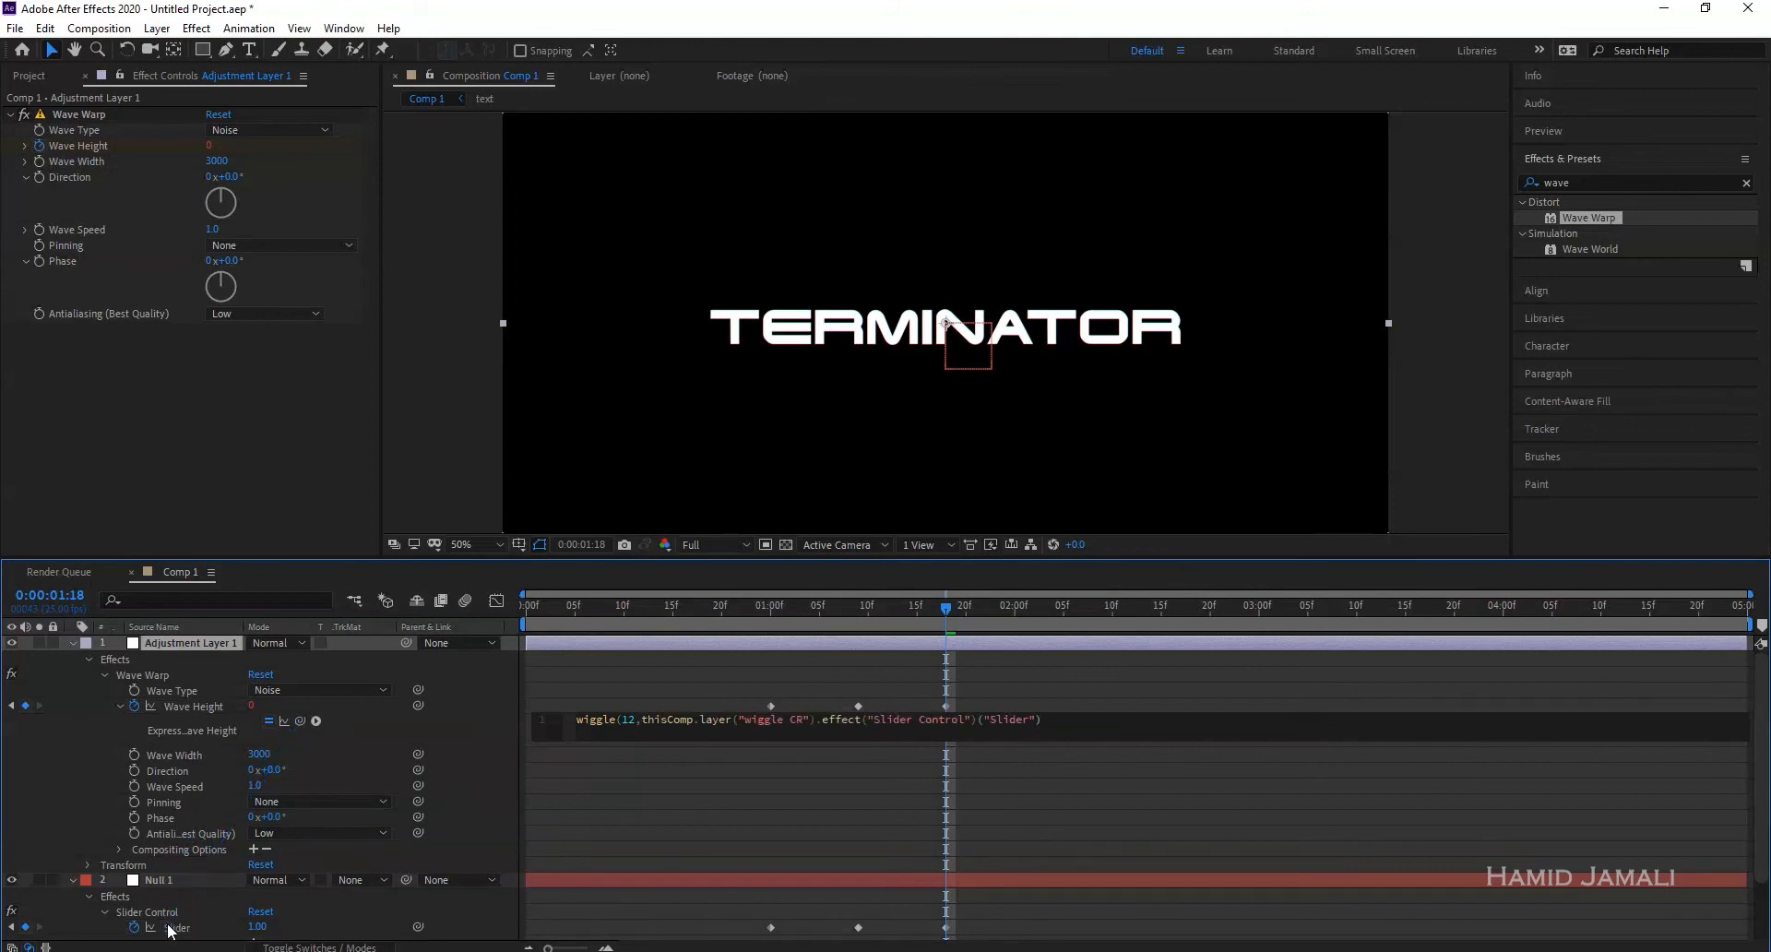
key("KP_Enter")
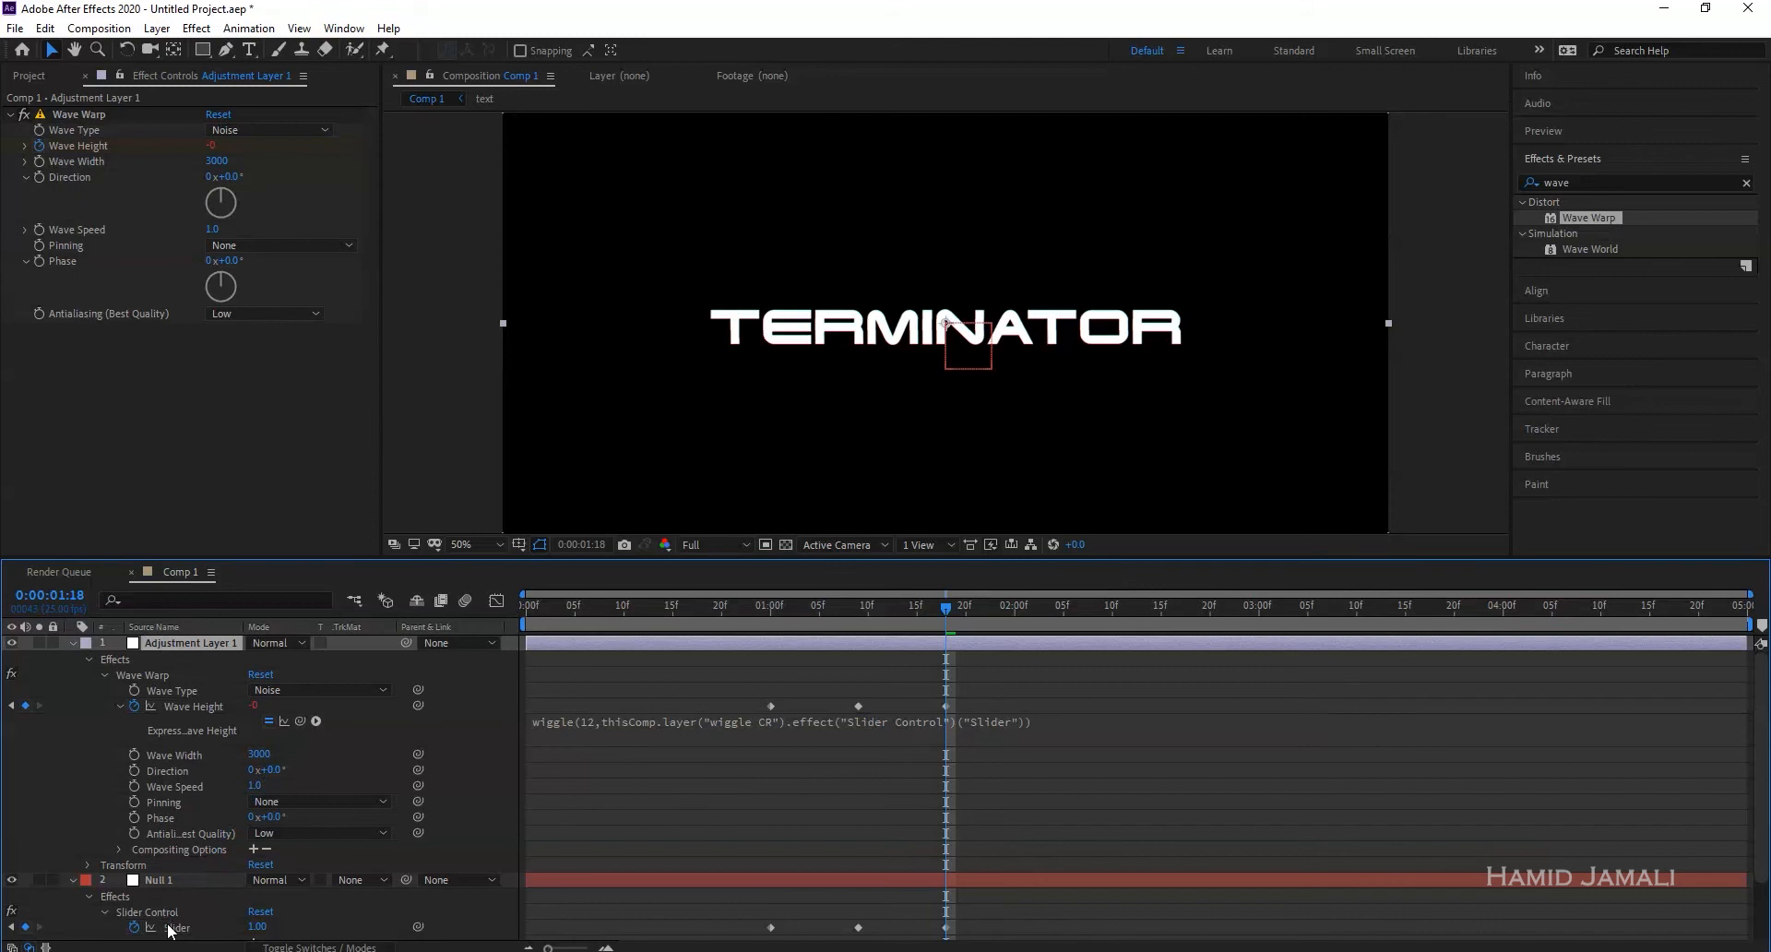
- Preview the glitch, then collapse the layers and select Null 1 at 01:09
left_click_drag(595, 610, 516, 616)
left_click(651, 665)
key("space")
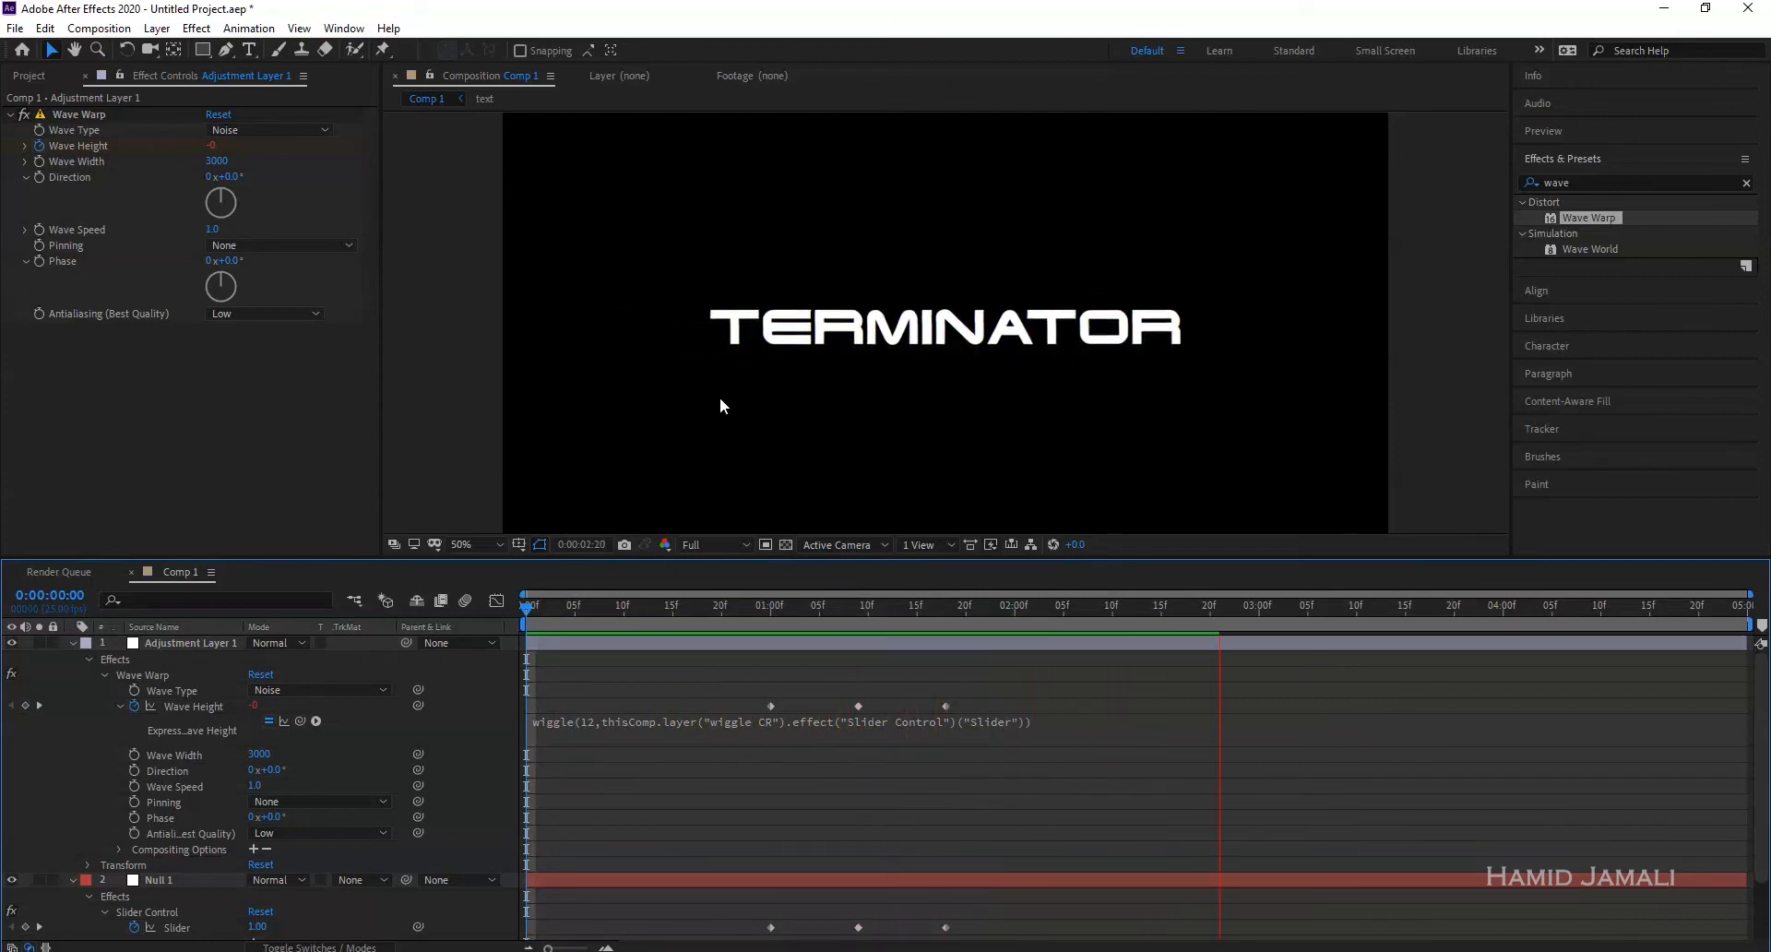
key("space")
left_click_drag(1142, 608, 1035, 623)
key("Home")
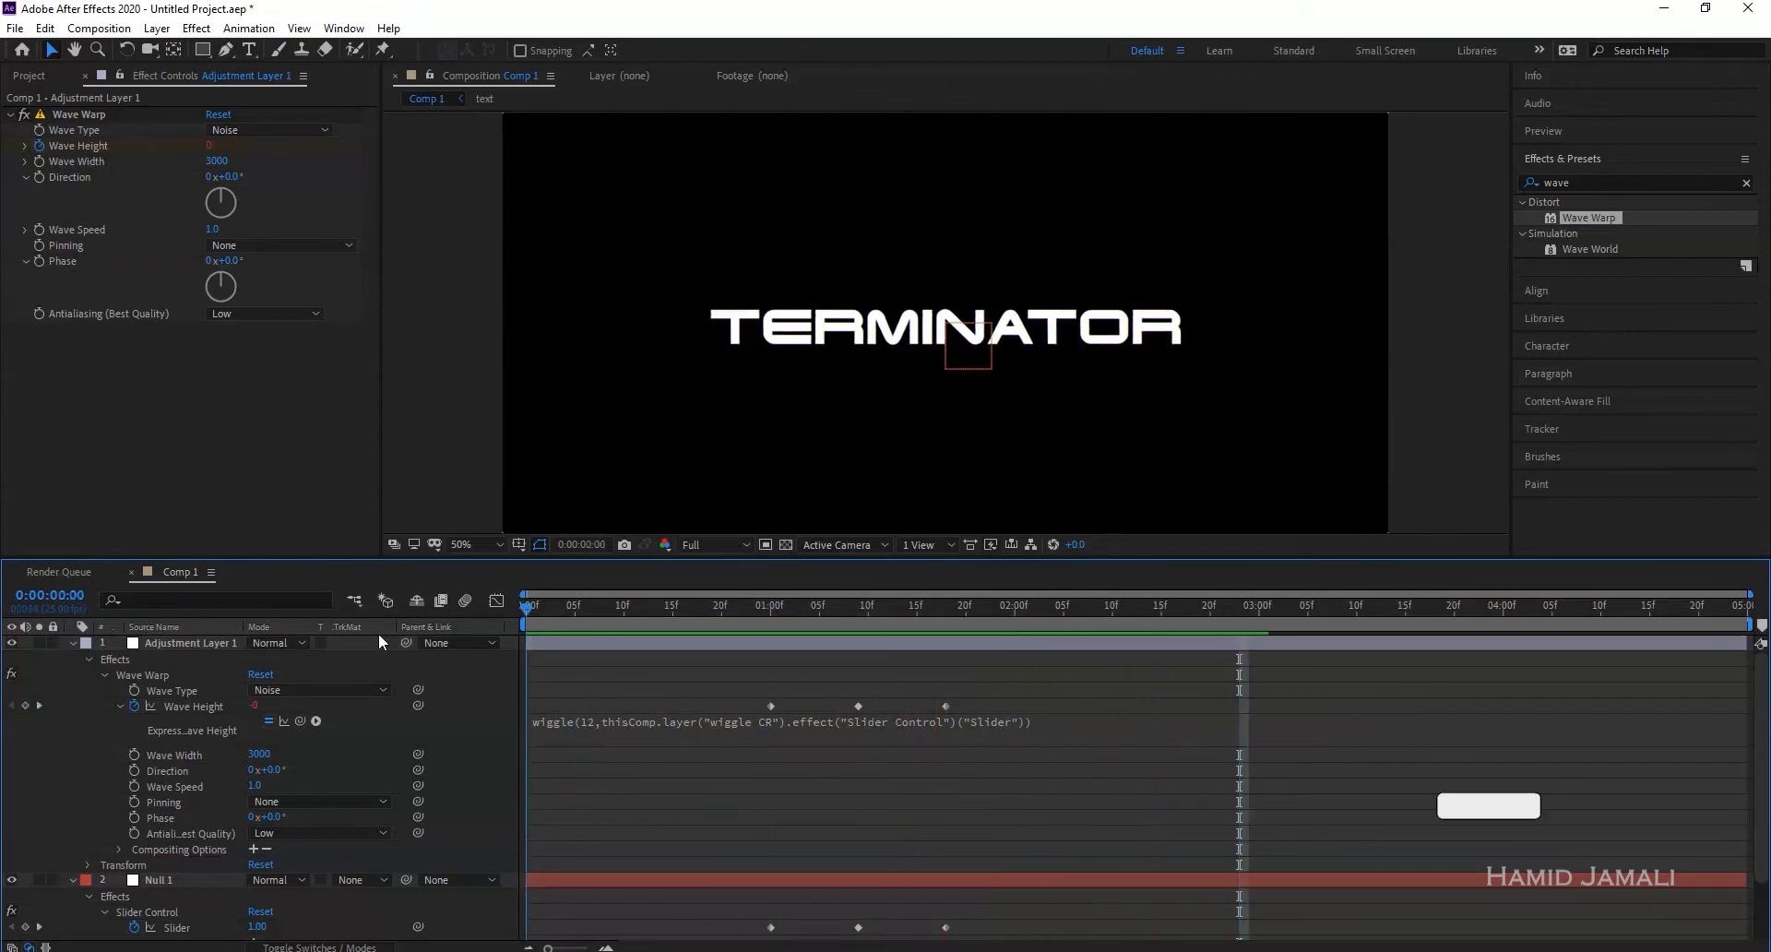
left_click(73, 640)
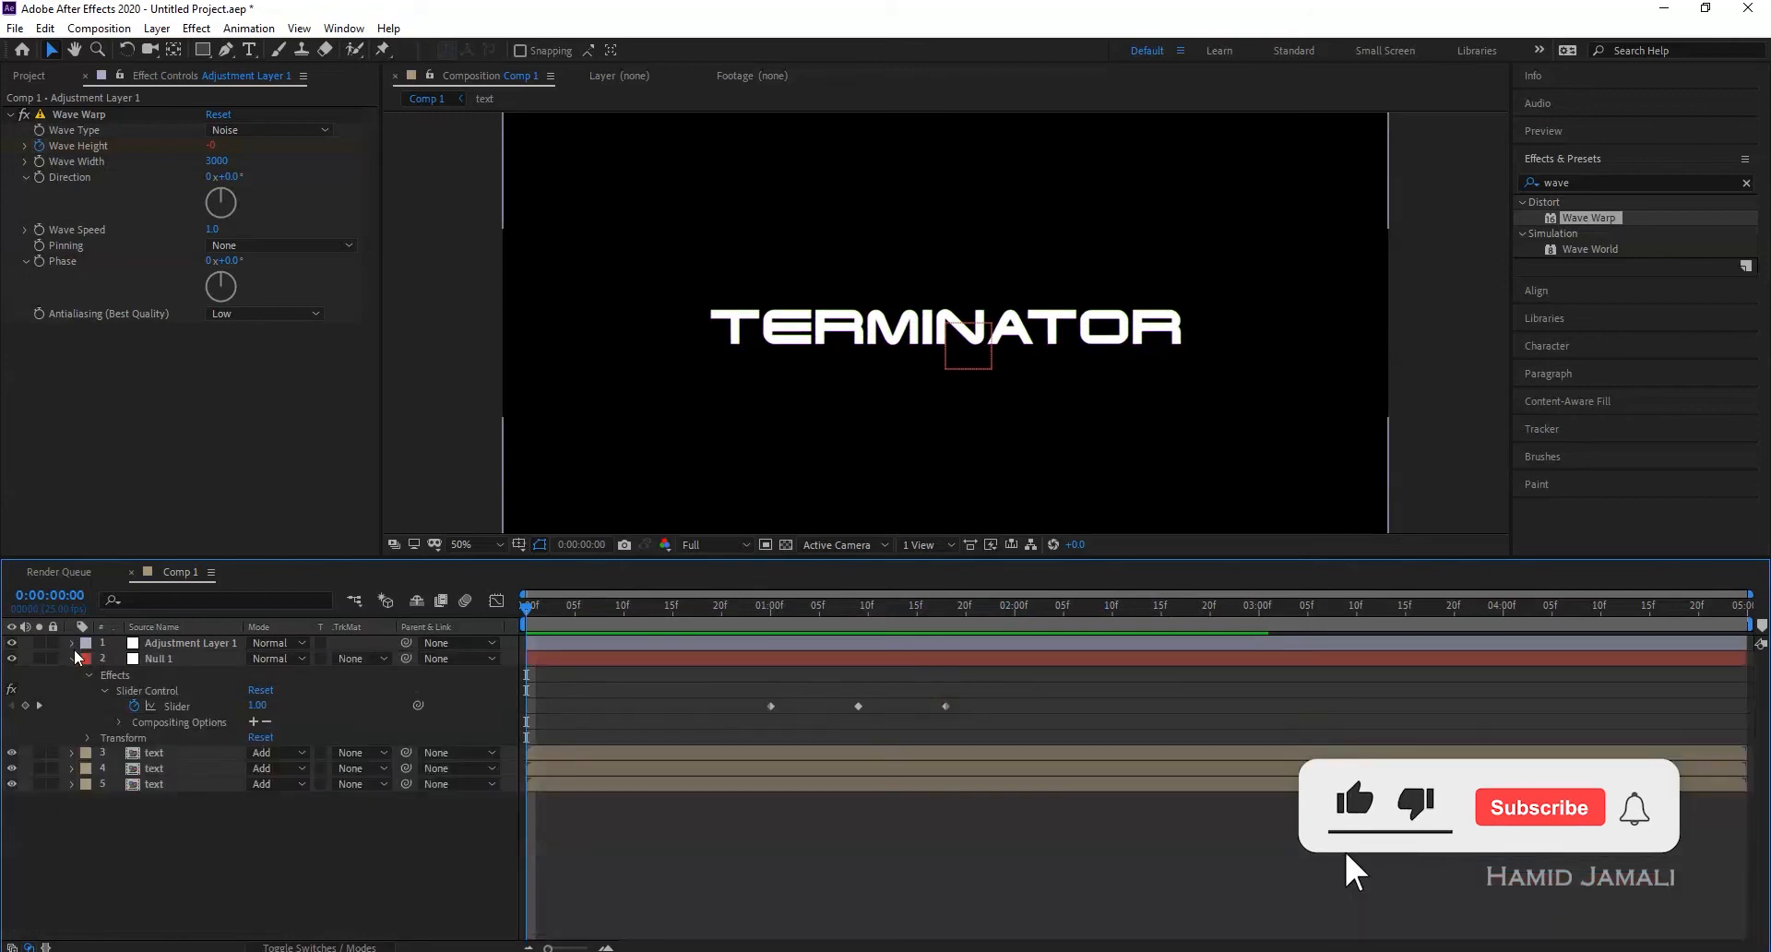
left_click(74, 656)
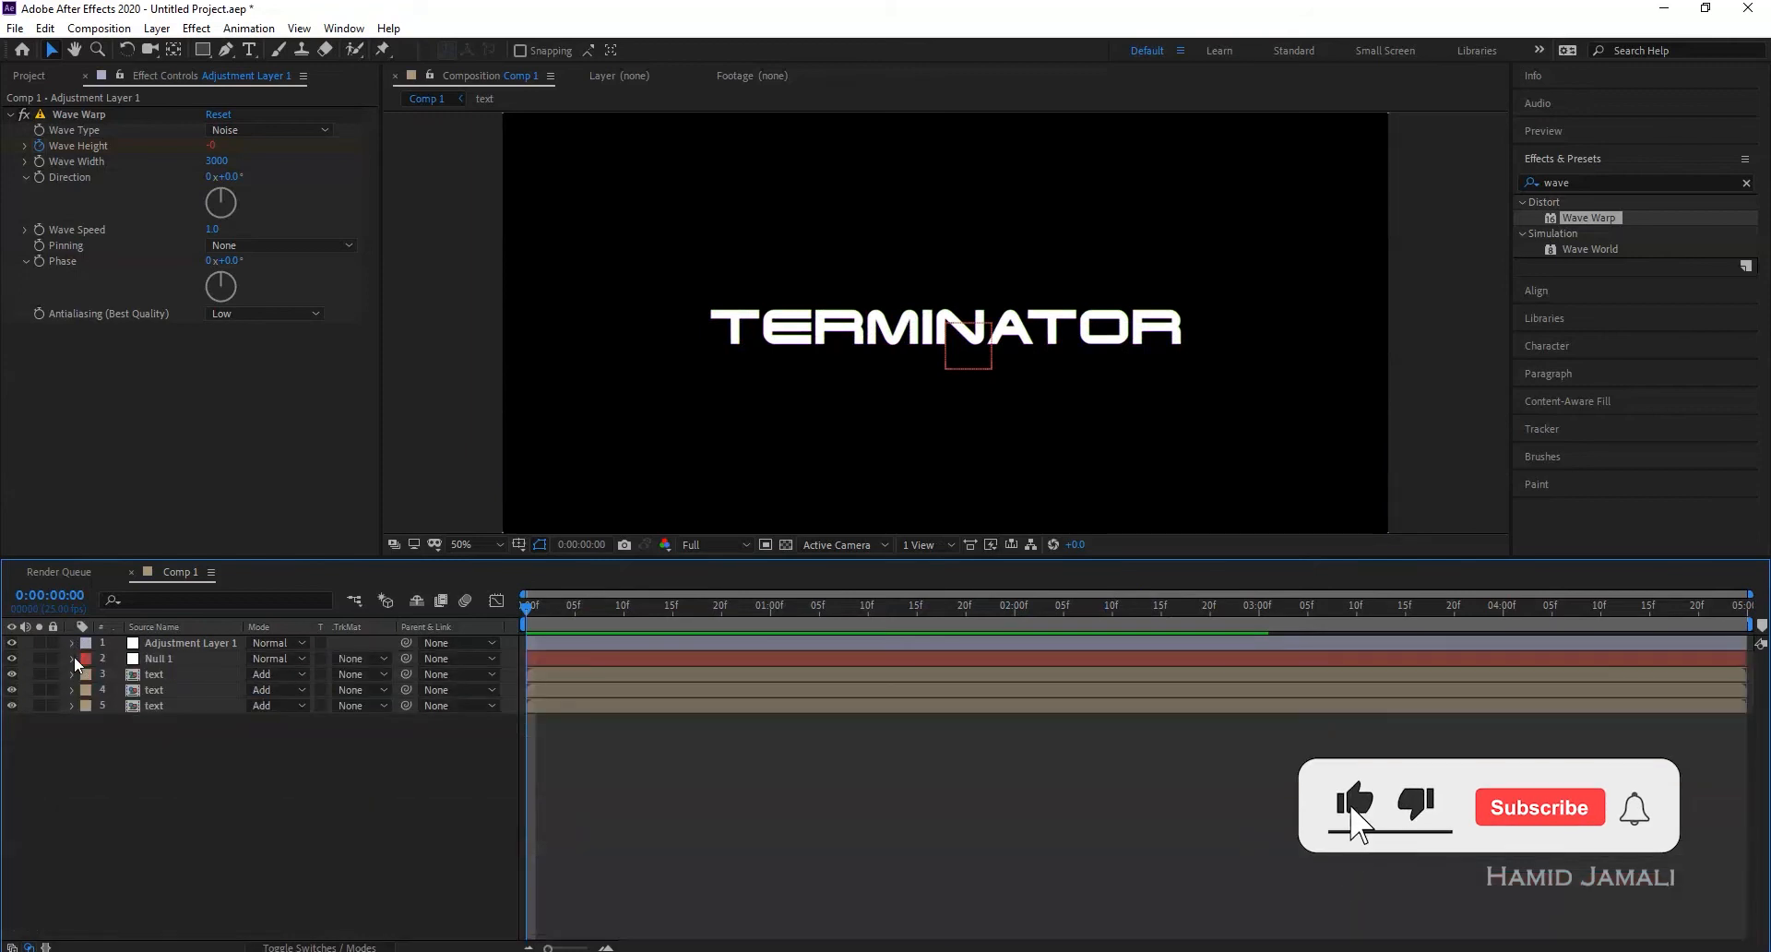
left_click(152, 661)
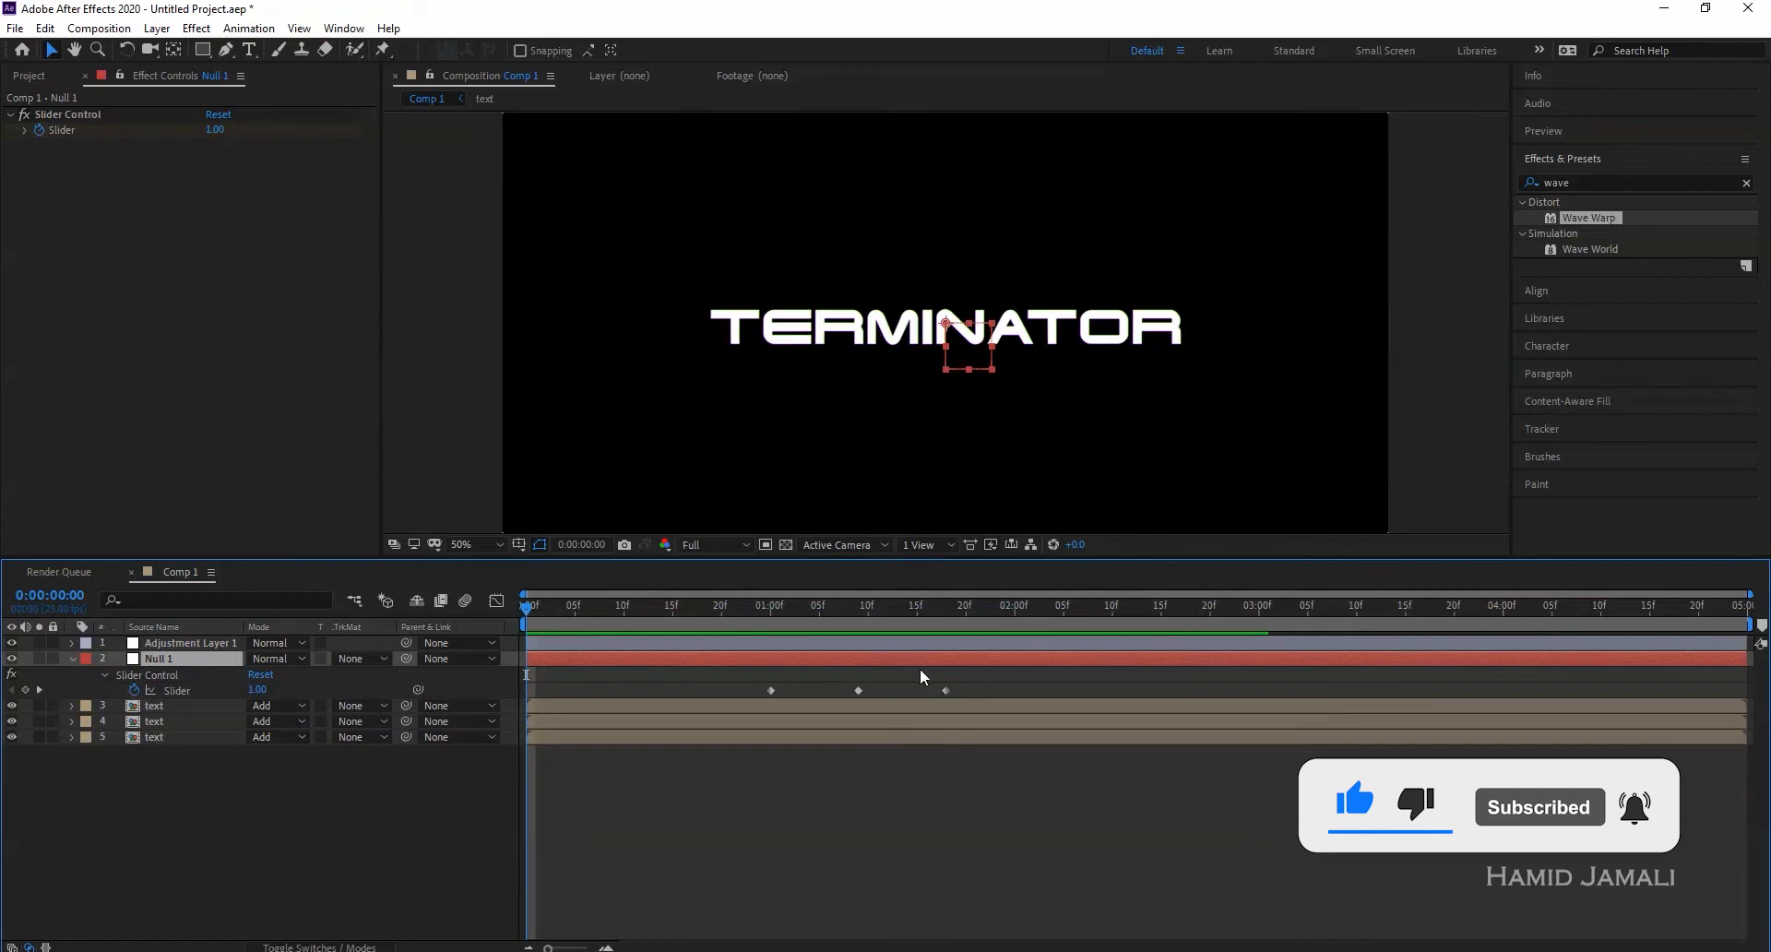
left_click_drag(762, 629, 858, 628)
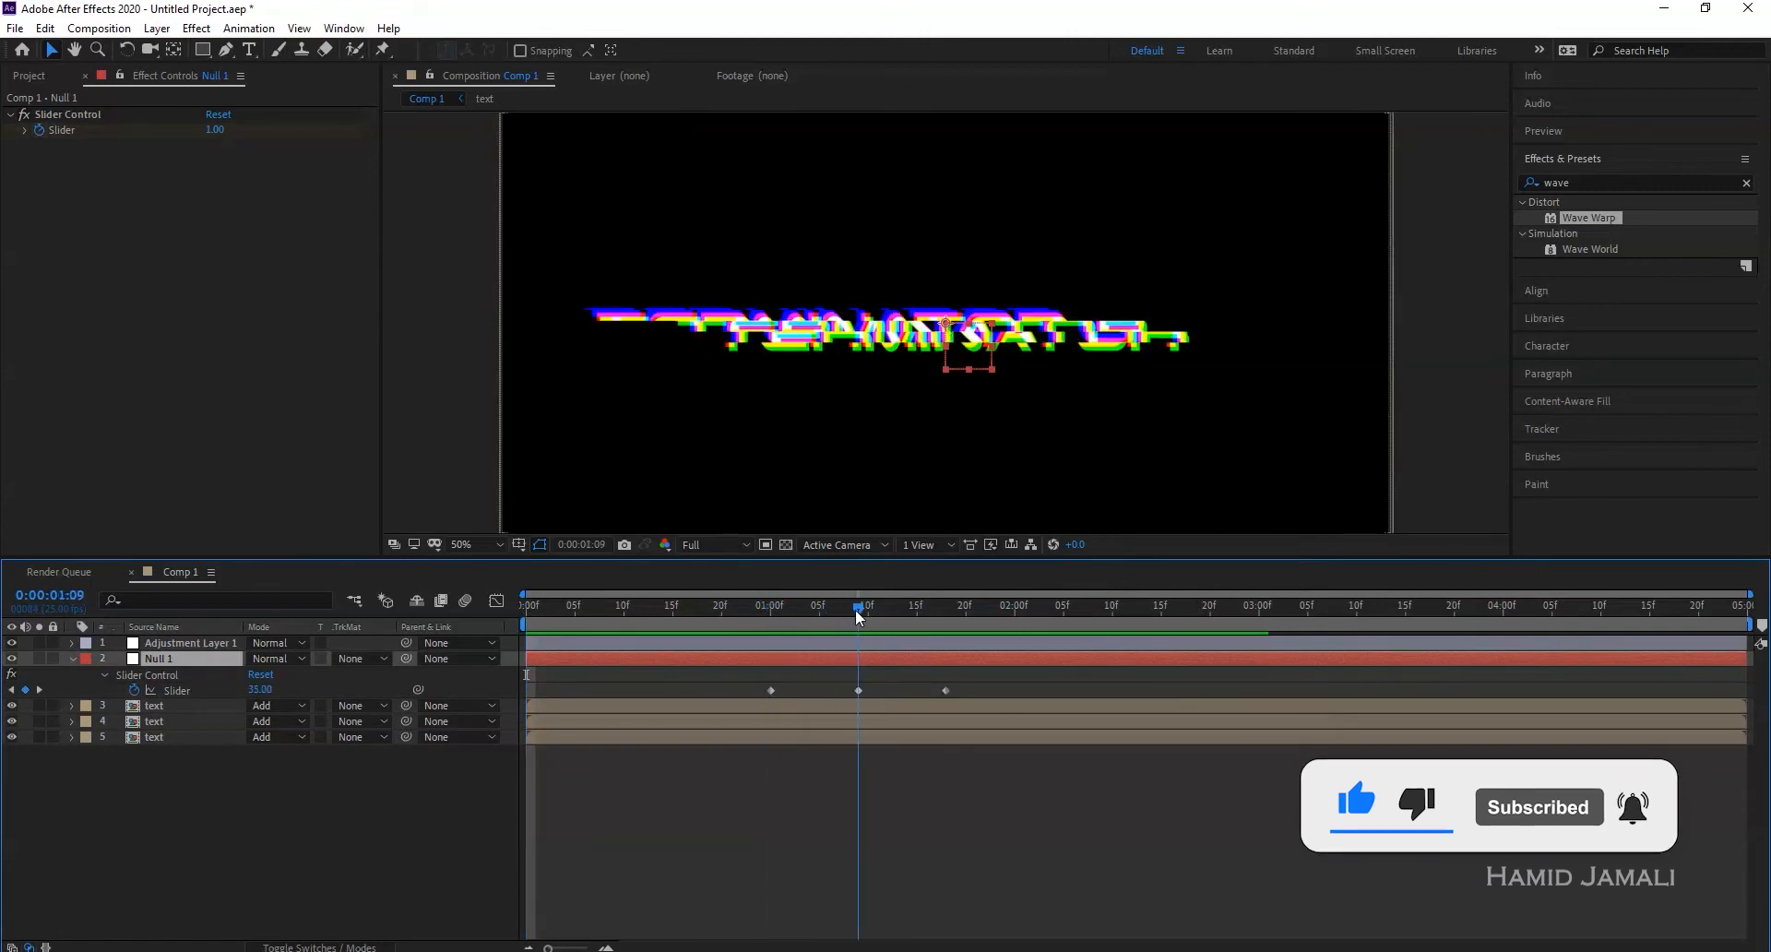
- In the text precomp, duplicate TERMINATOR and trim both copies to meet at 1:09
left_click(175, 708)
double_click(176, 709)
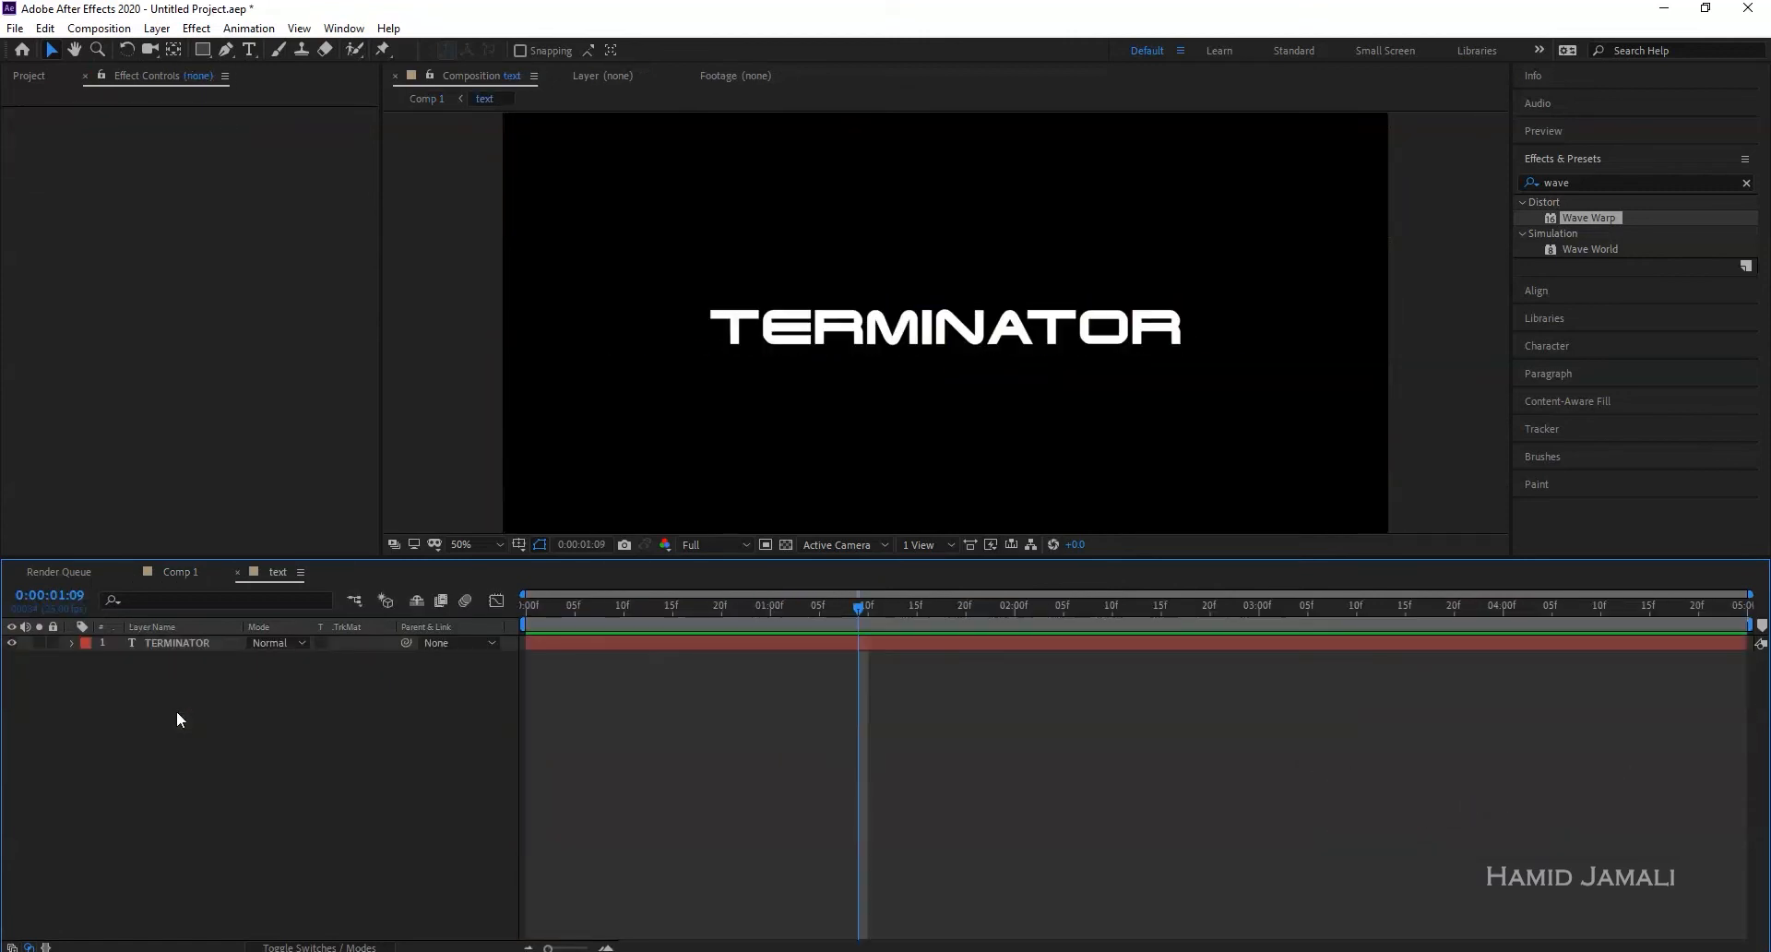
left_click(186, 645)
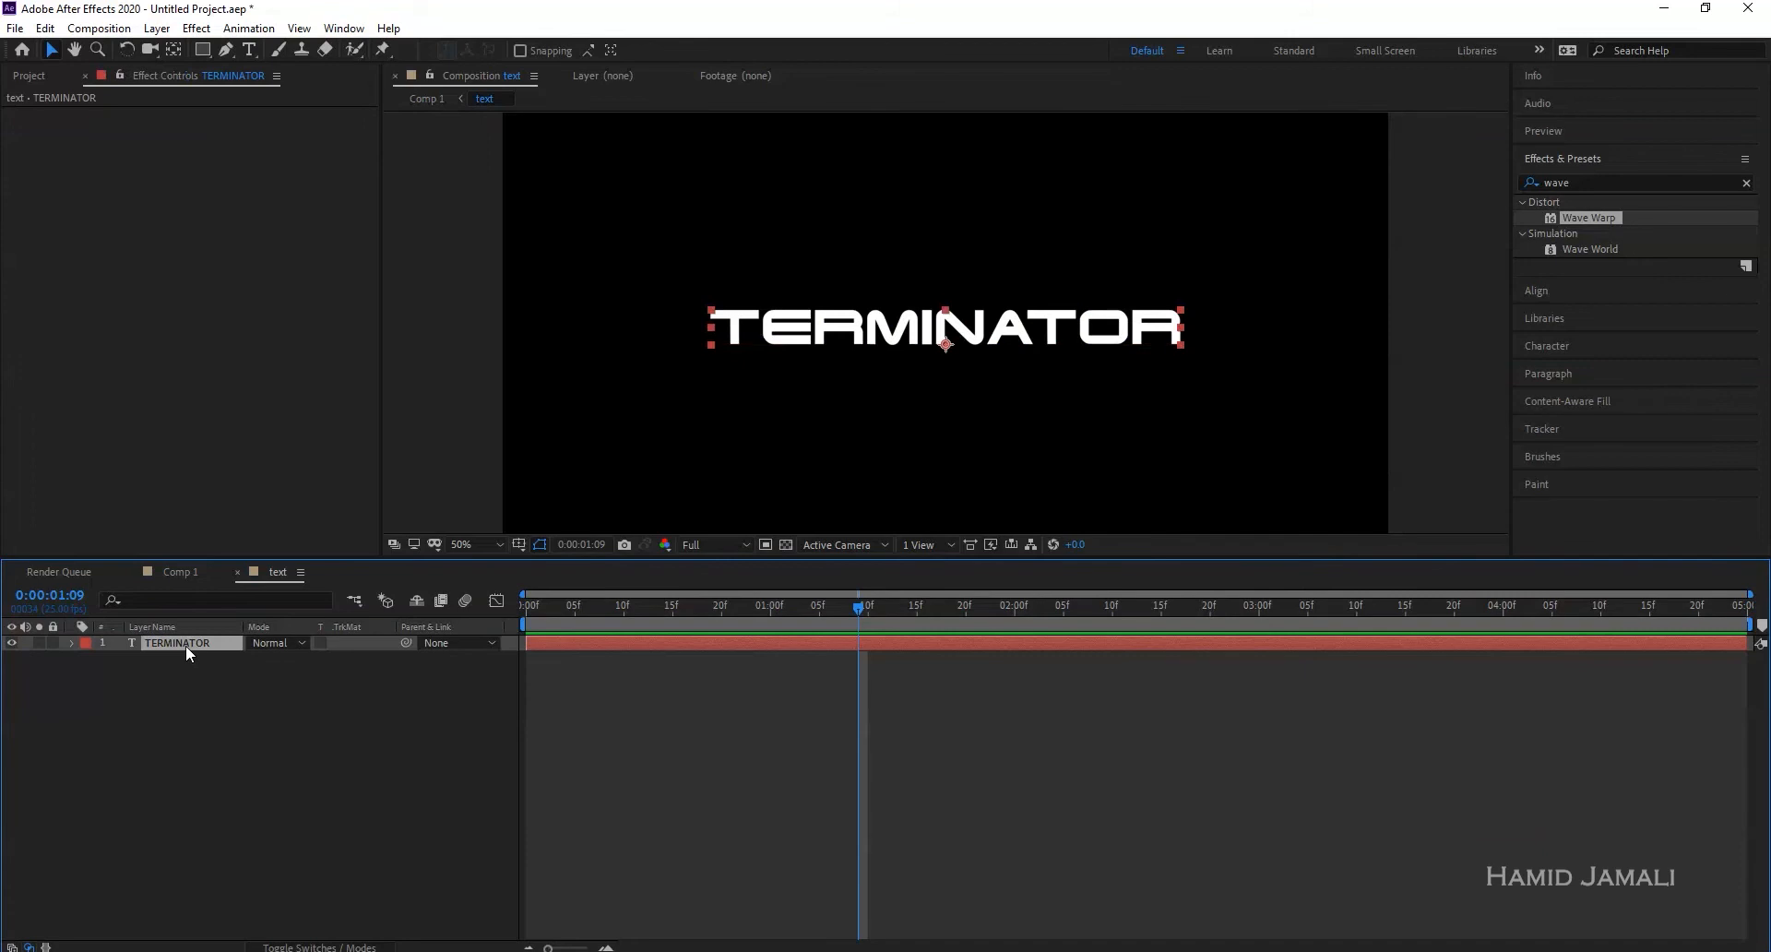
key("ctrl+d")
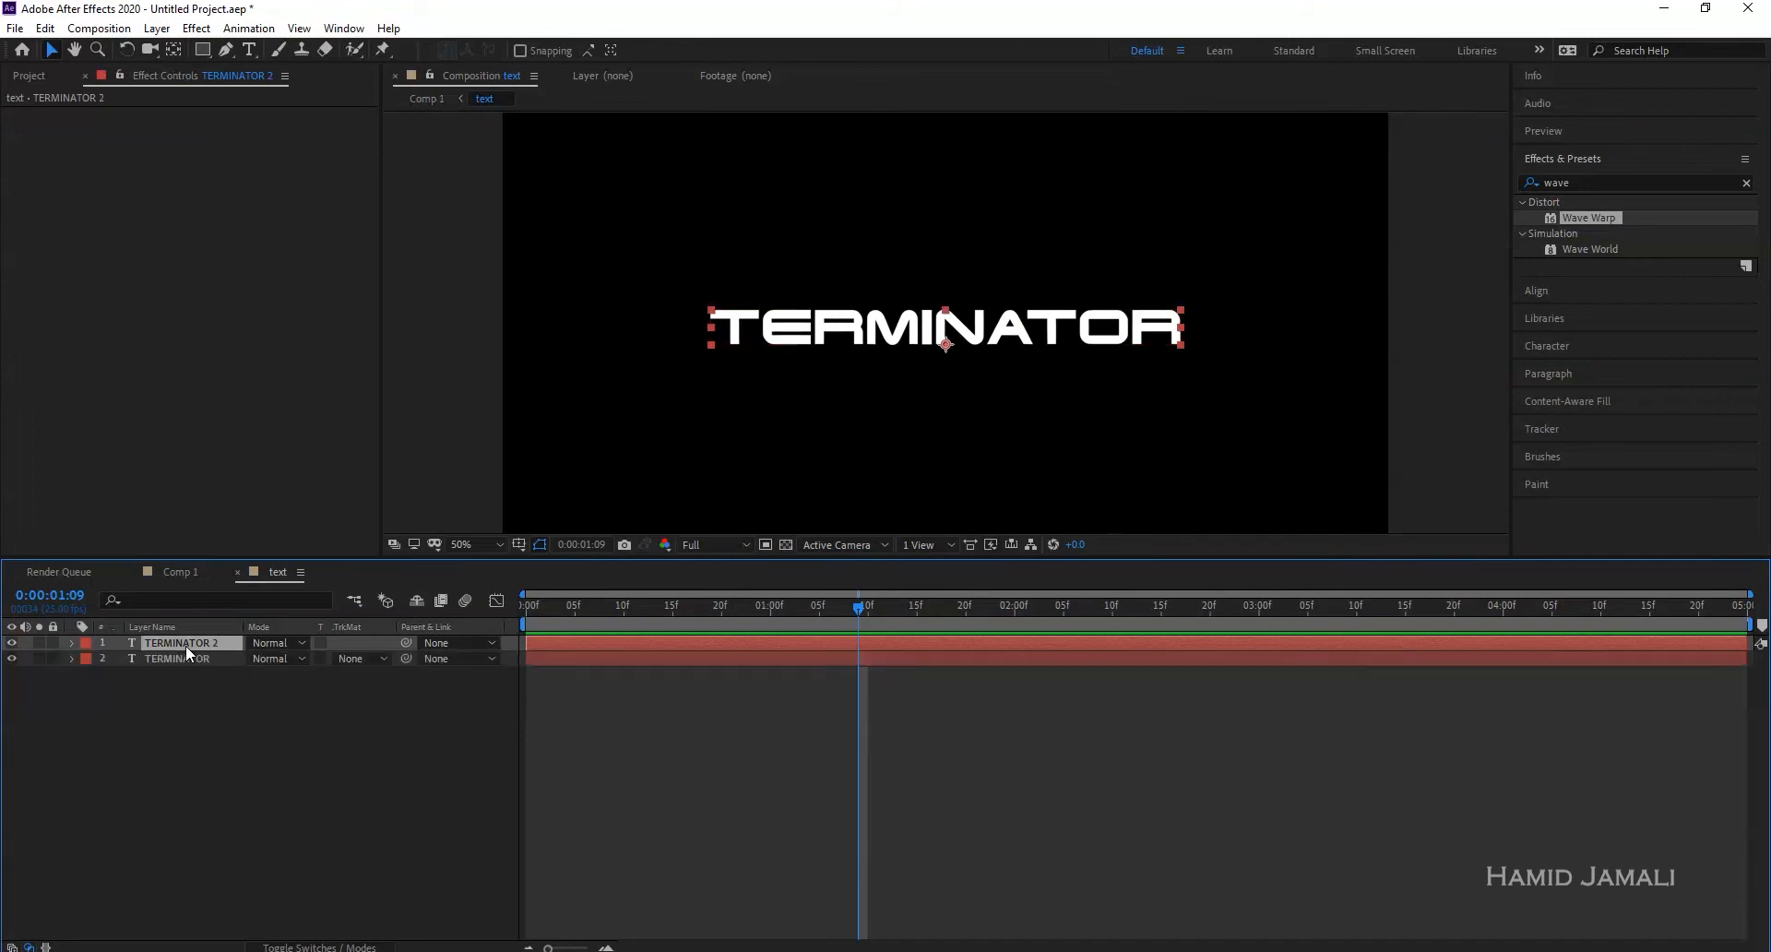
key("alt+bracketleft")
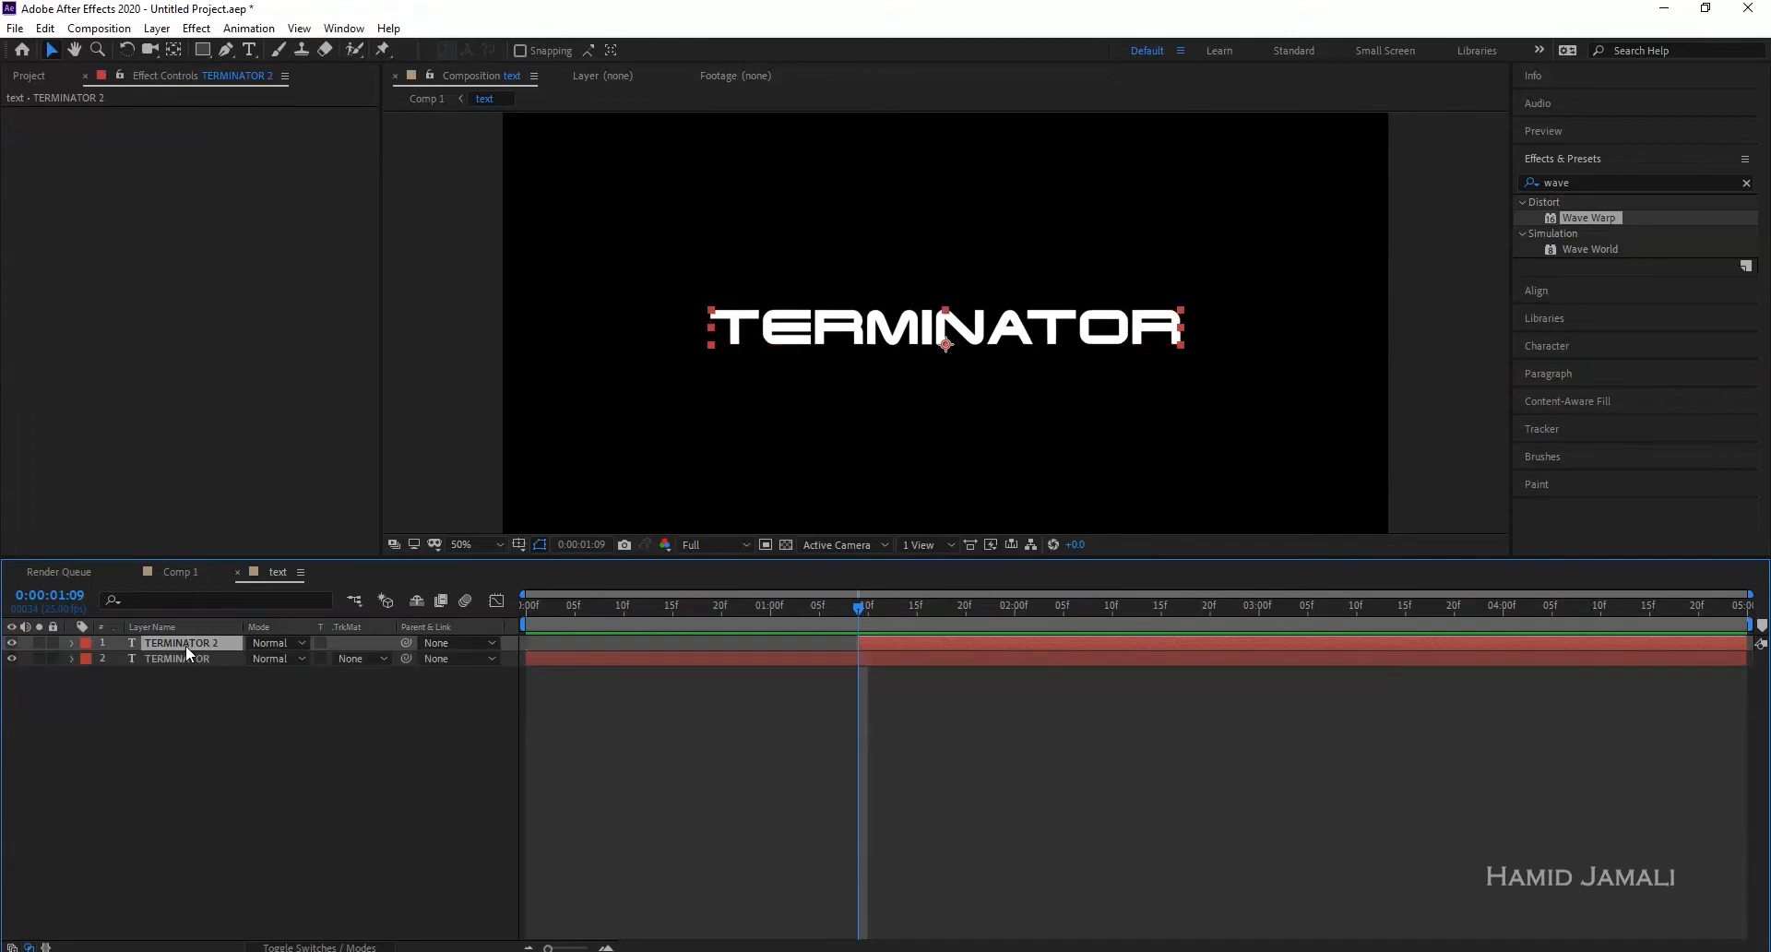
left_click(656, 661)
key("alt+bracketright")
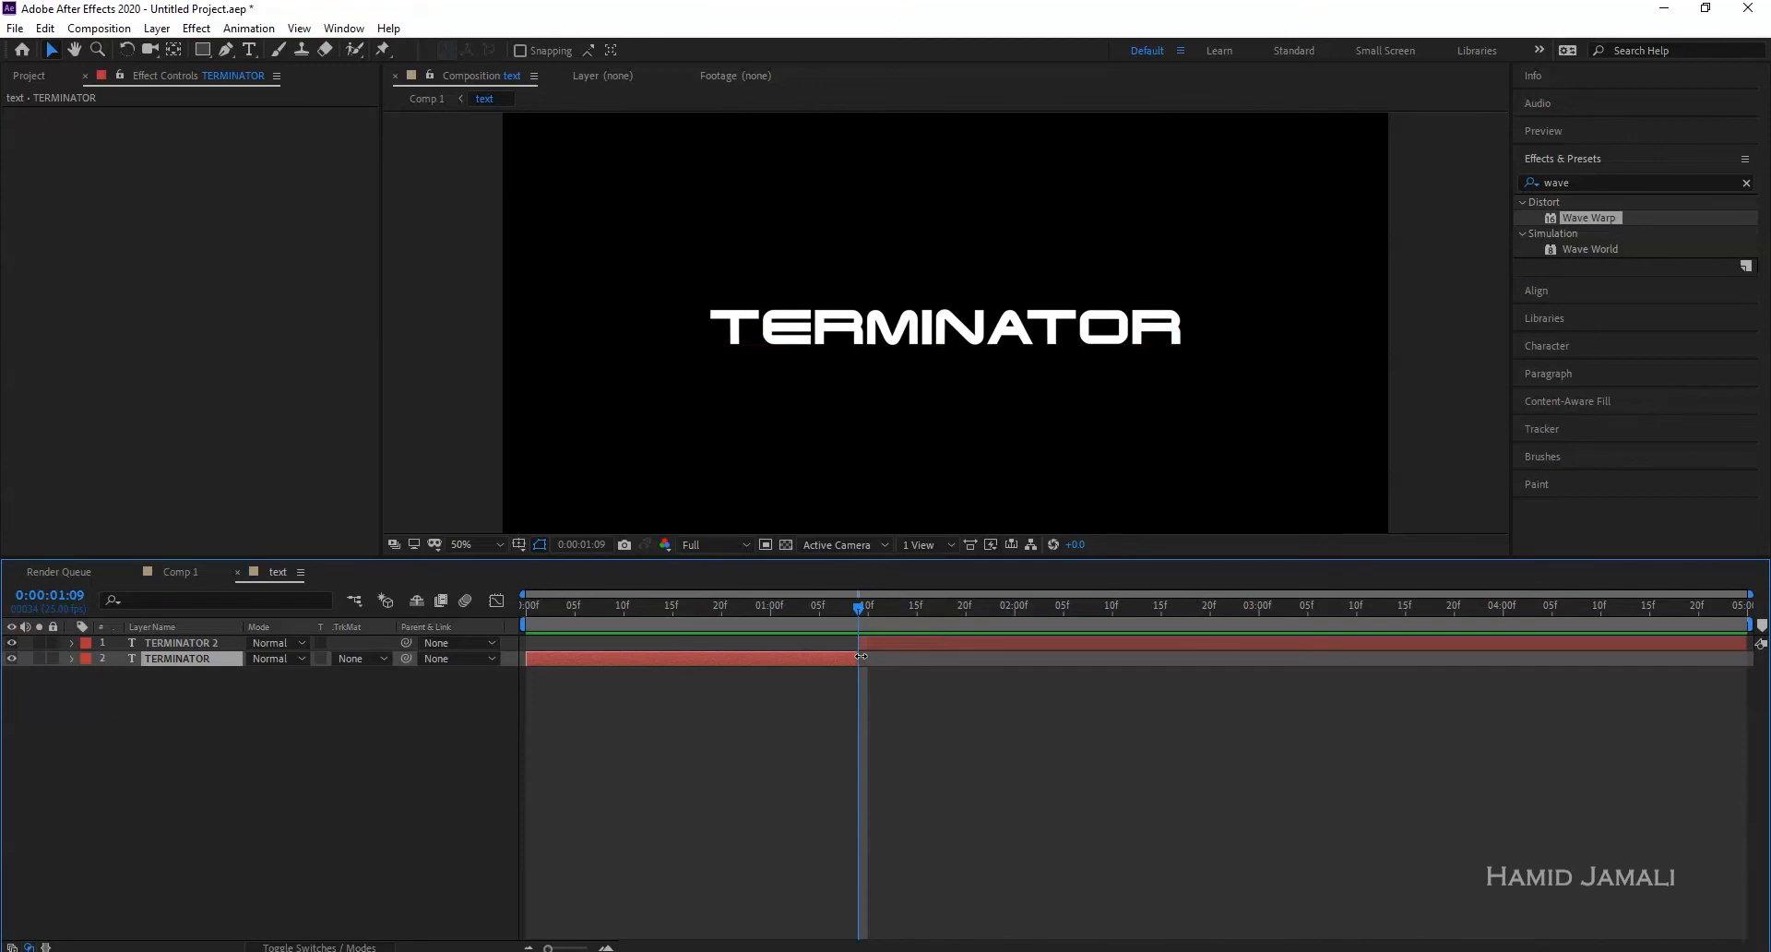
- Retype the top title layer's text as 2020
left_click(923, 642)
double_click(922, 642)
type("2020")
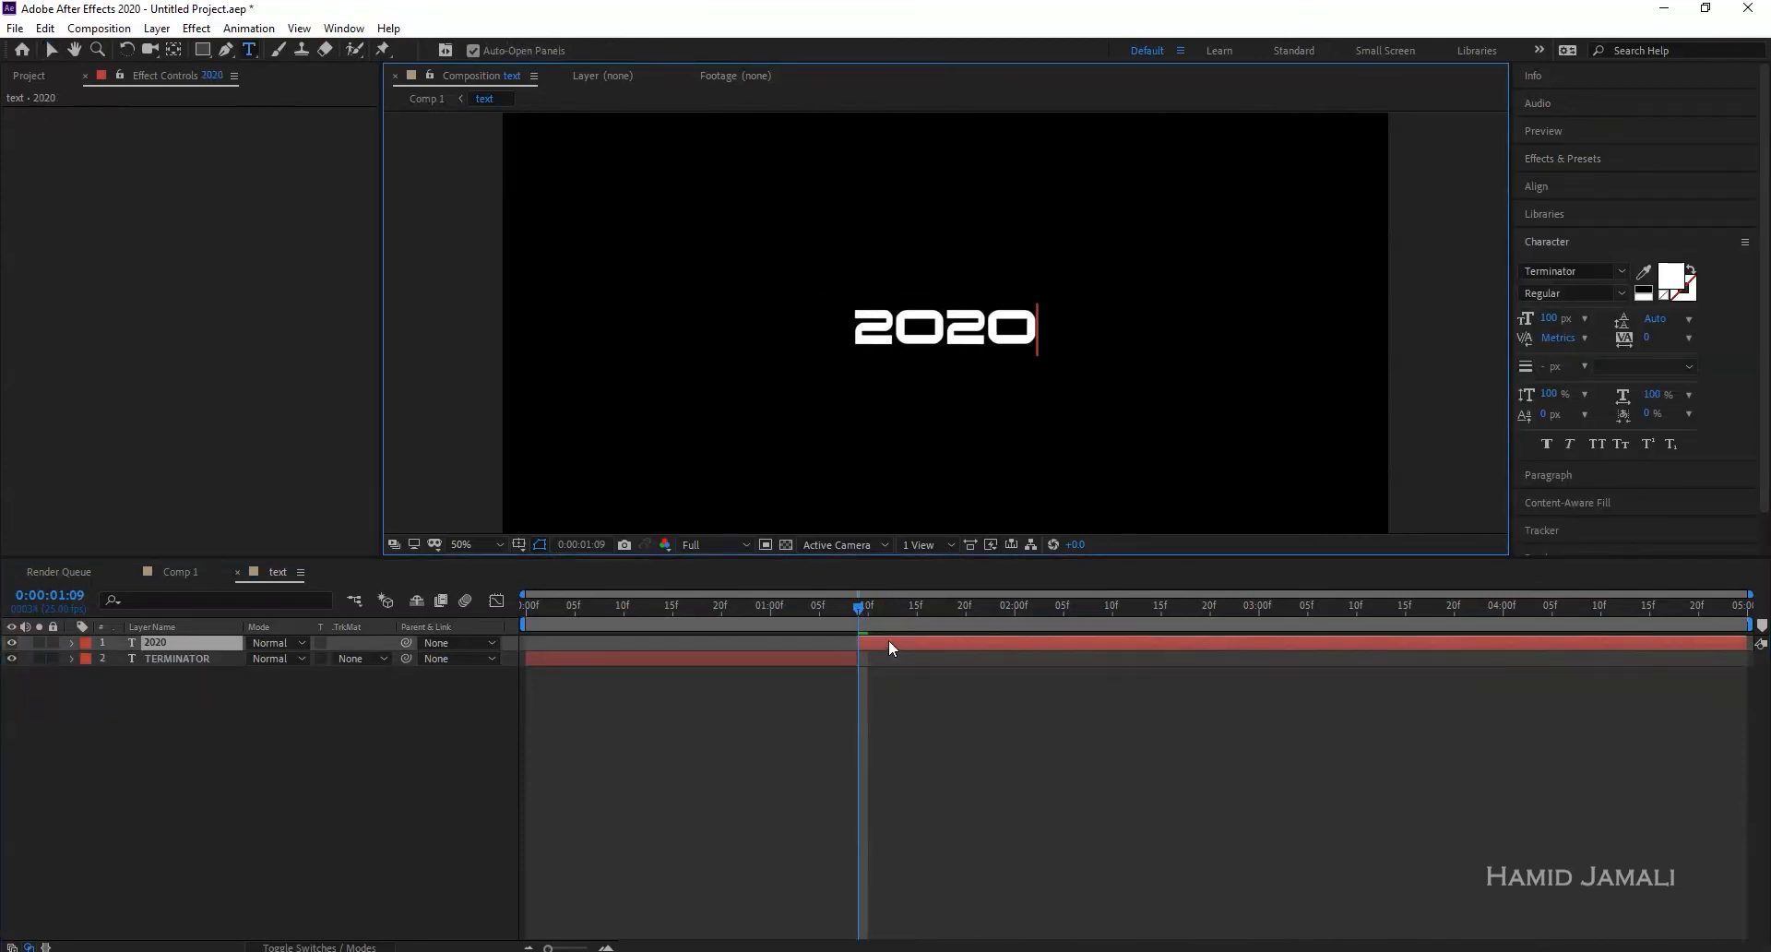
key("Escape")
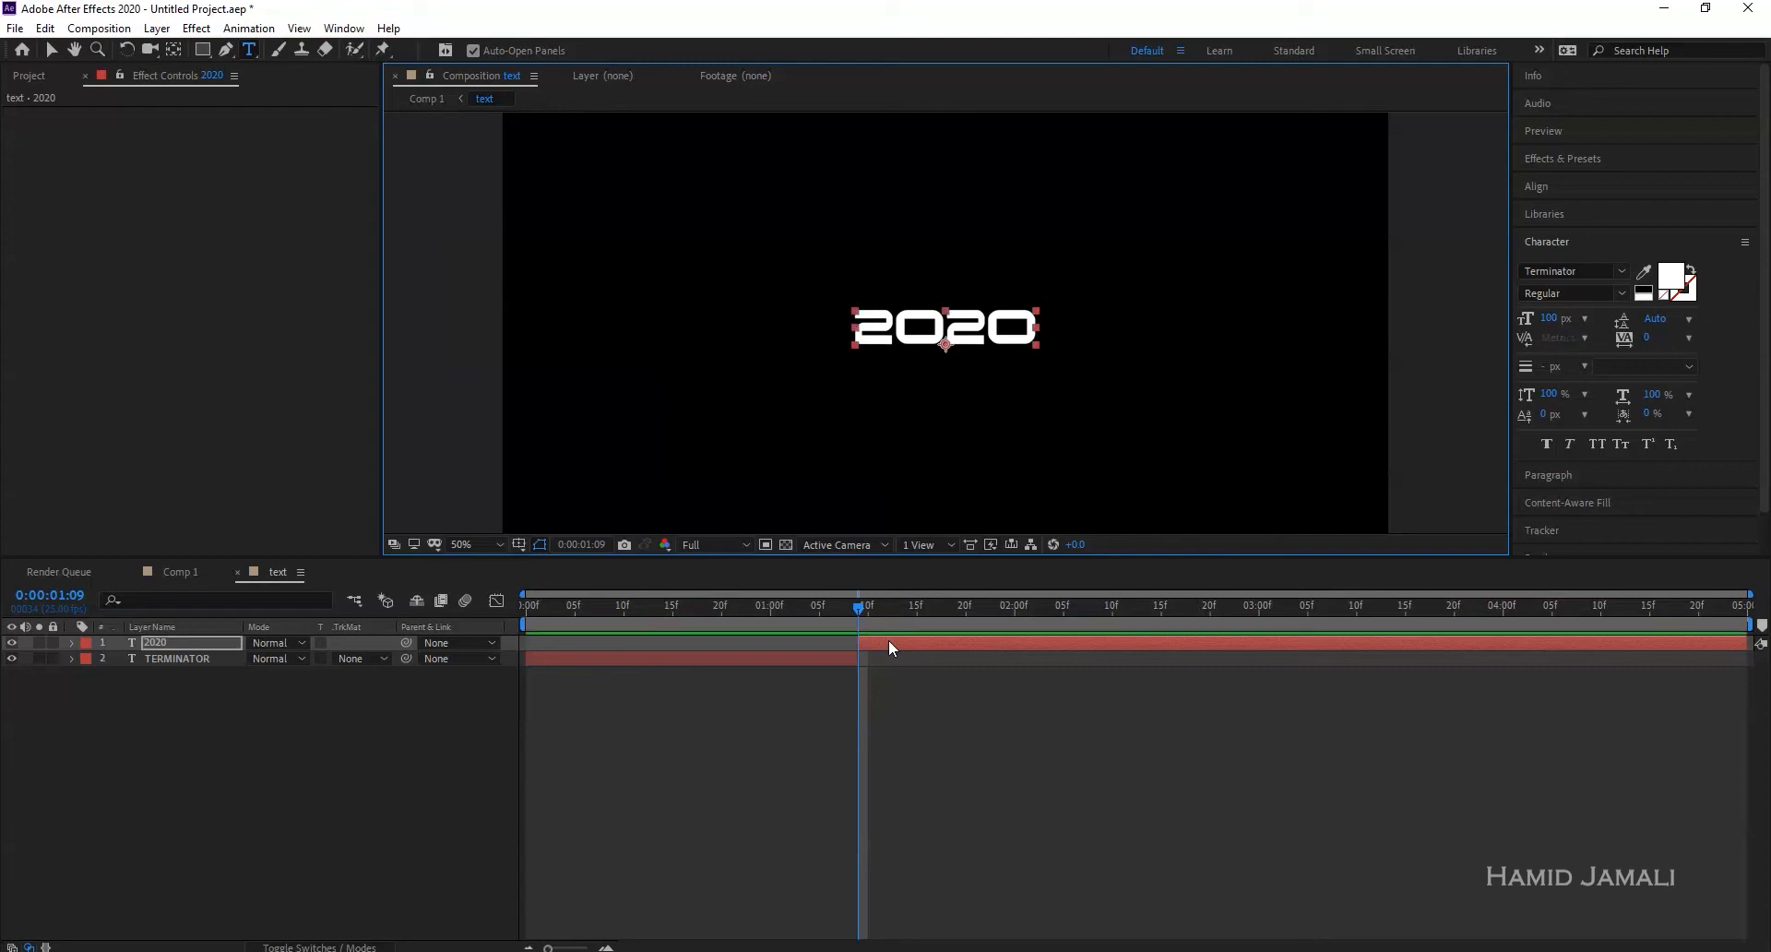
- Preview the TERMINATOR-to-2020 glitch from 21 frames in Comp 1
left_click(170, 574)
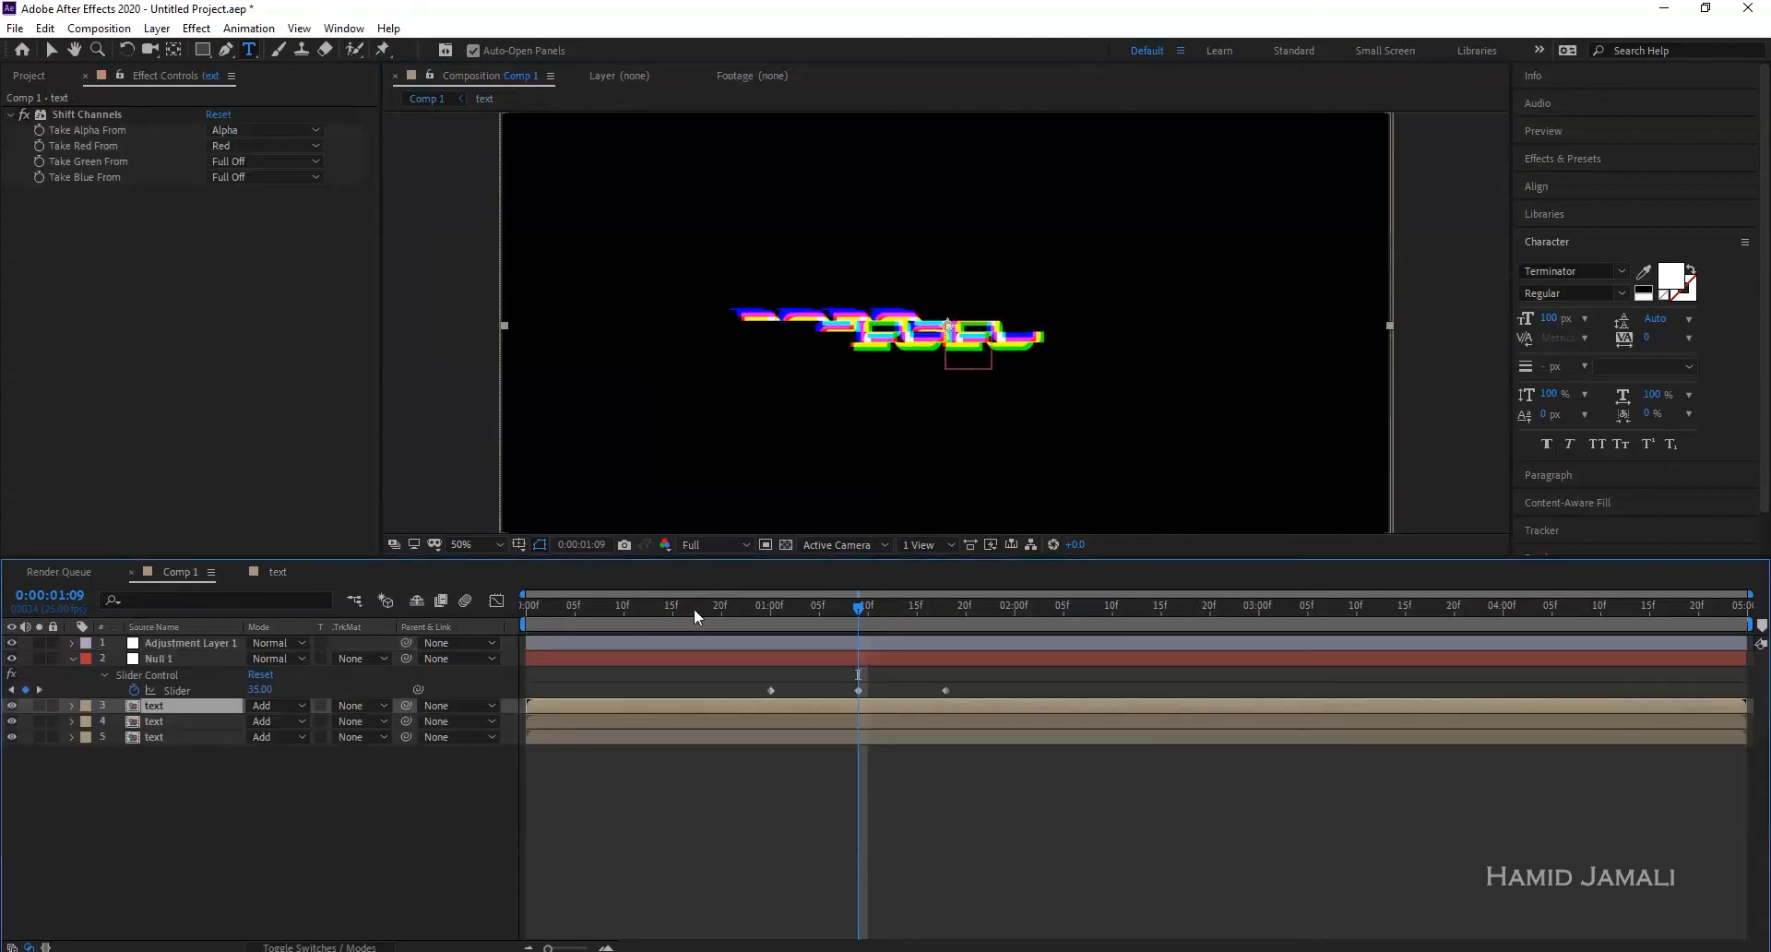
left_click(749, 606)
left_click_drag(749, 609, 731, 611)
key("space")
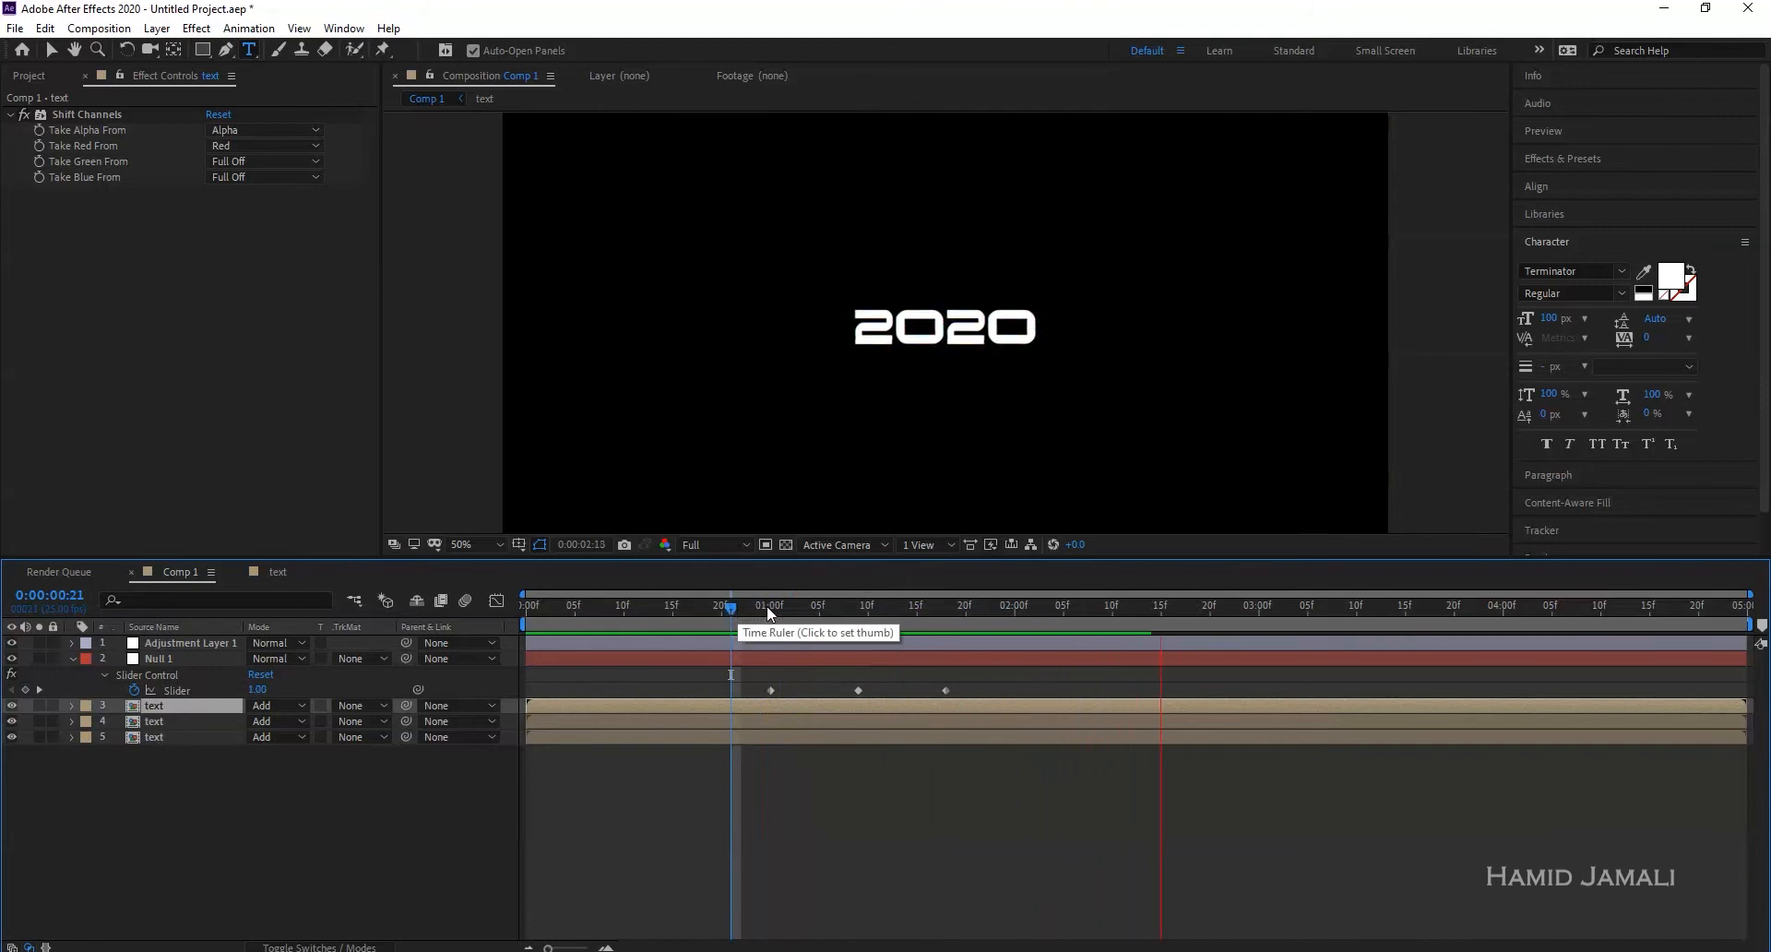
left_click(724, 611)
key("space")
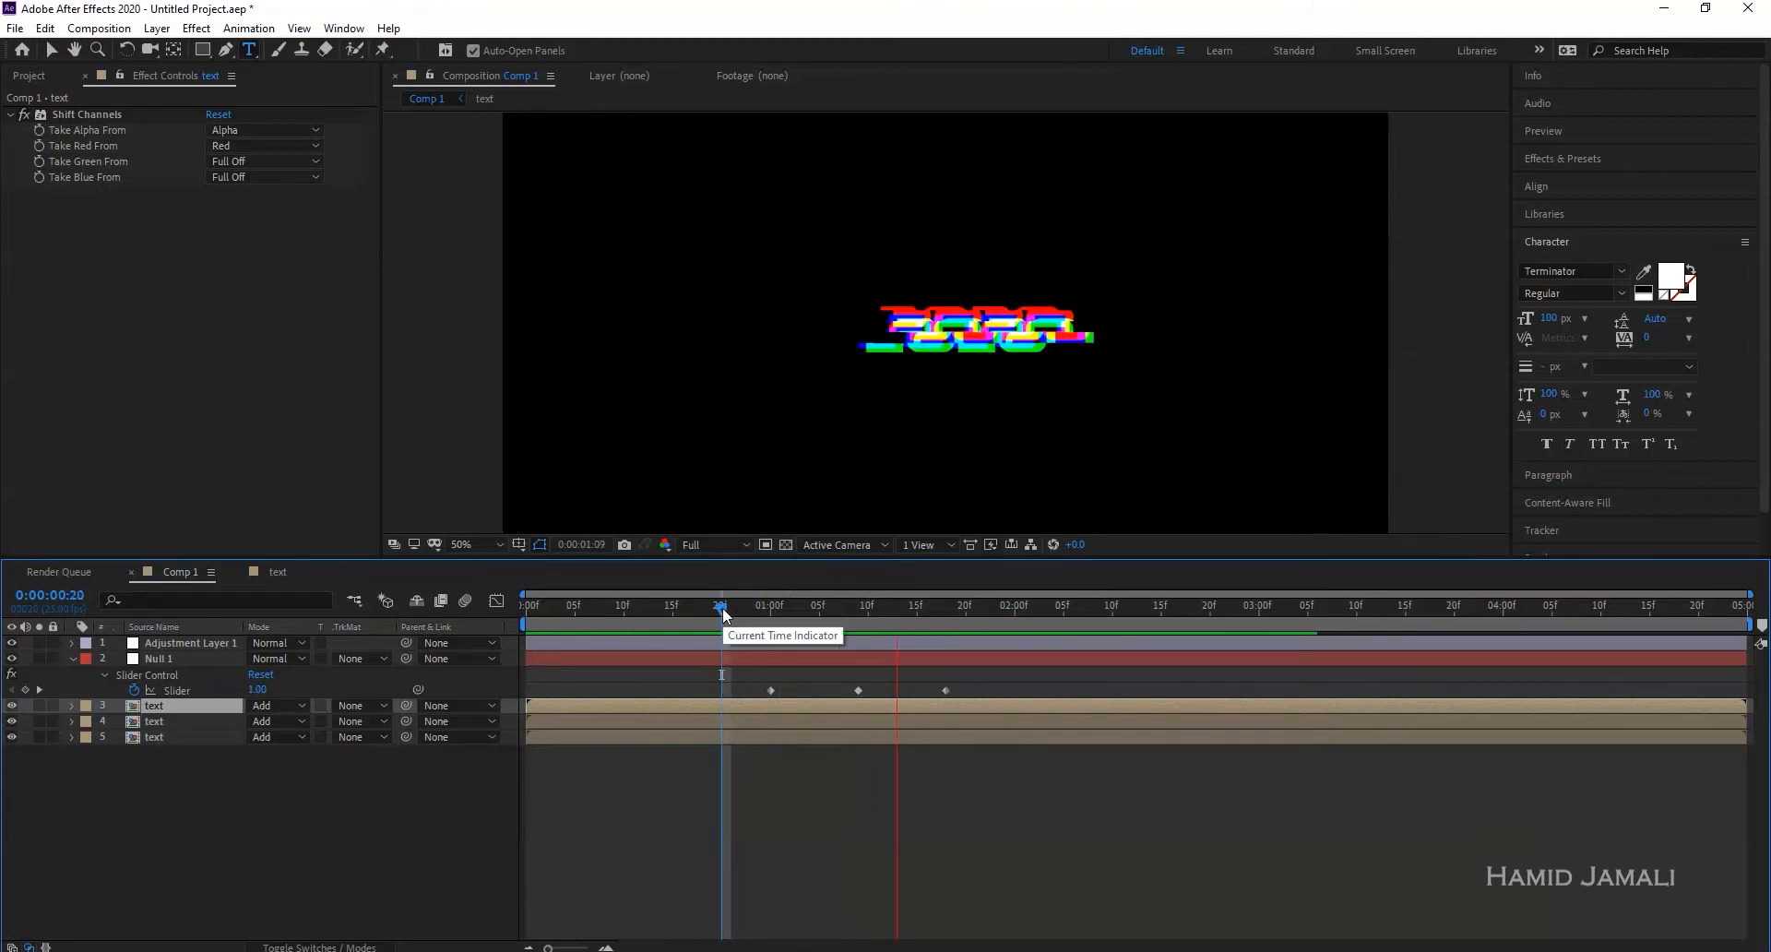
left_click_drag(807, 611, 516, 612)
- Duplicate Adjustment Layer 1 with its Wave Warp effect
left_click(203, 773)
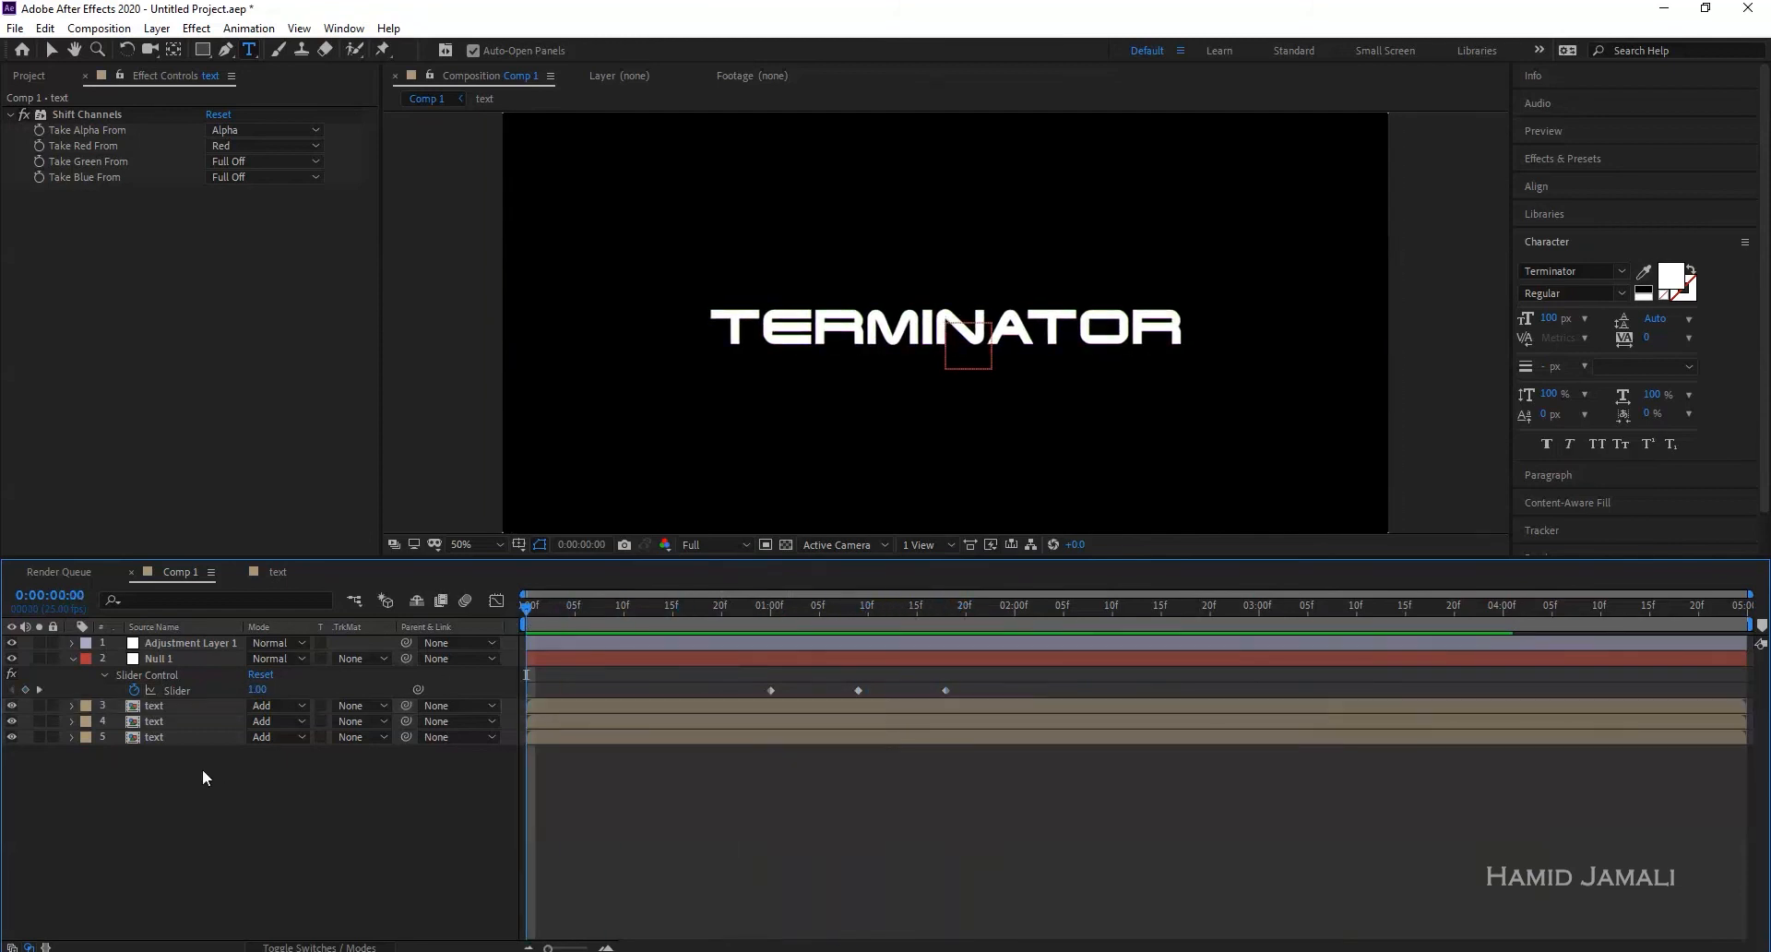
left_click(174, 645)
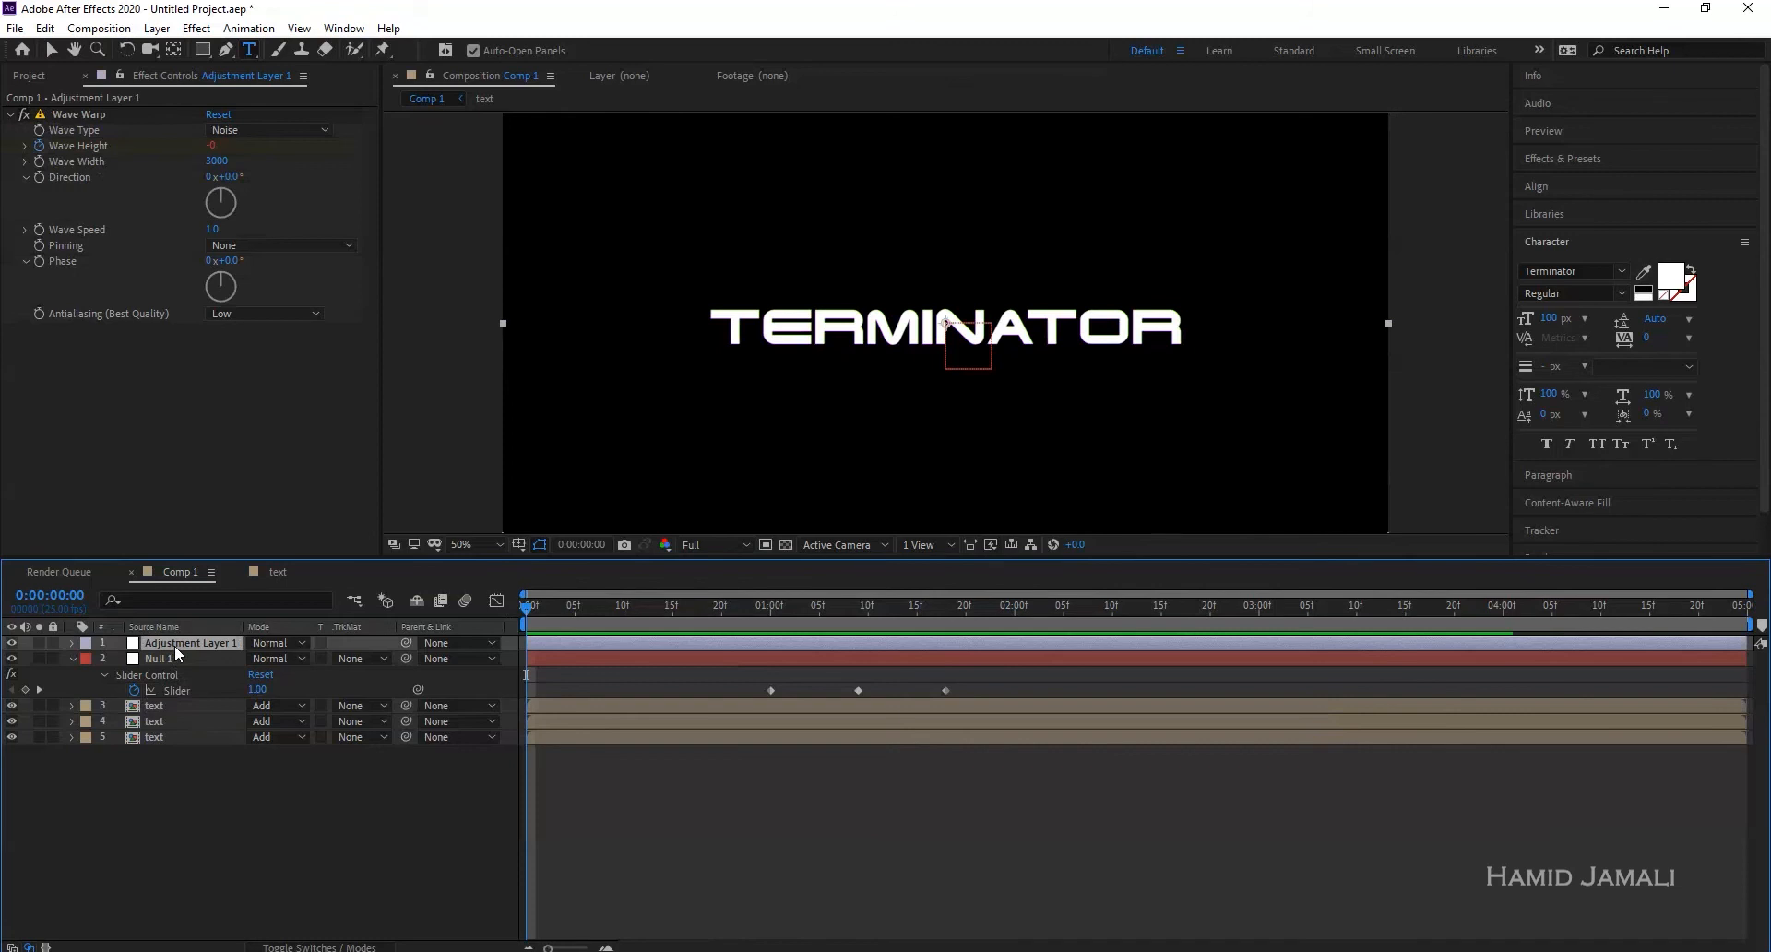
key("ctrl+d")
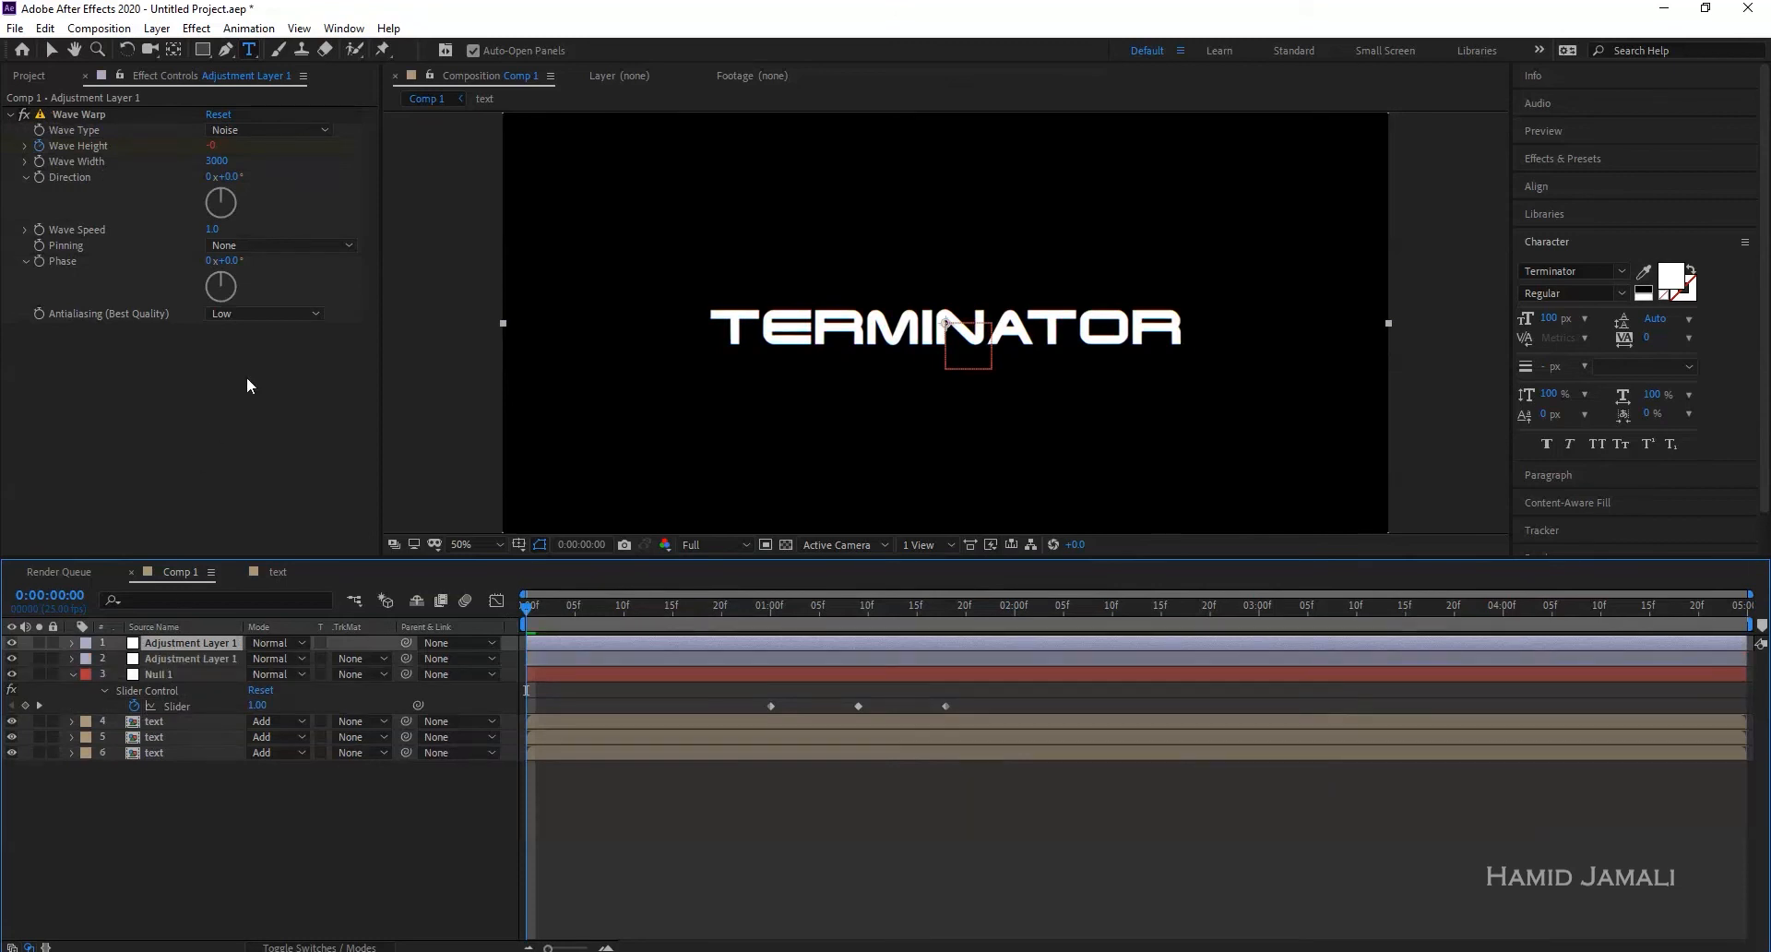
left_click_drag(739, 616, 731, 616)
- Set the duplicated Wave Warp's Wave Width to 1000
left_click(216, 161)
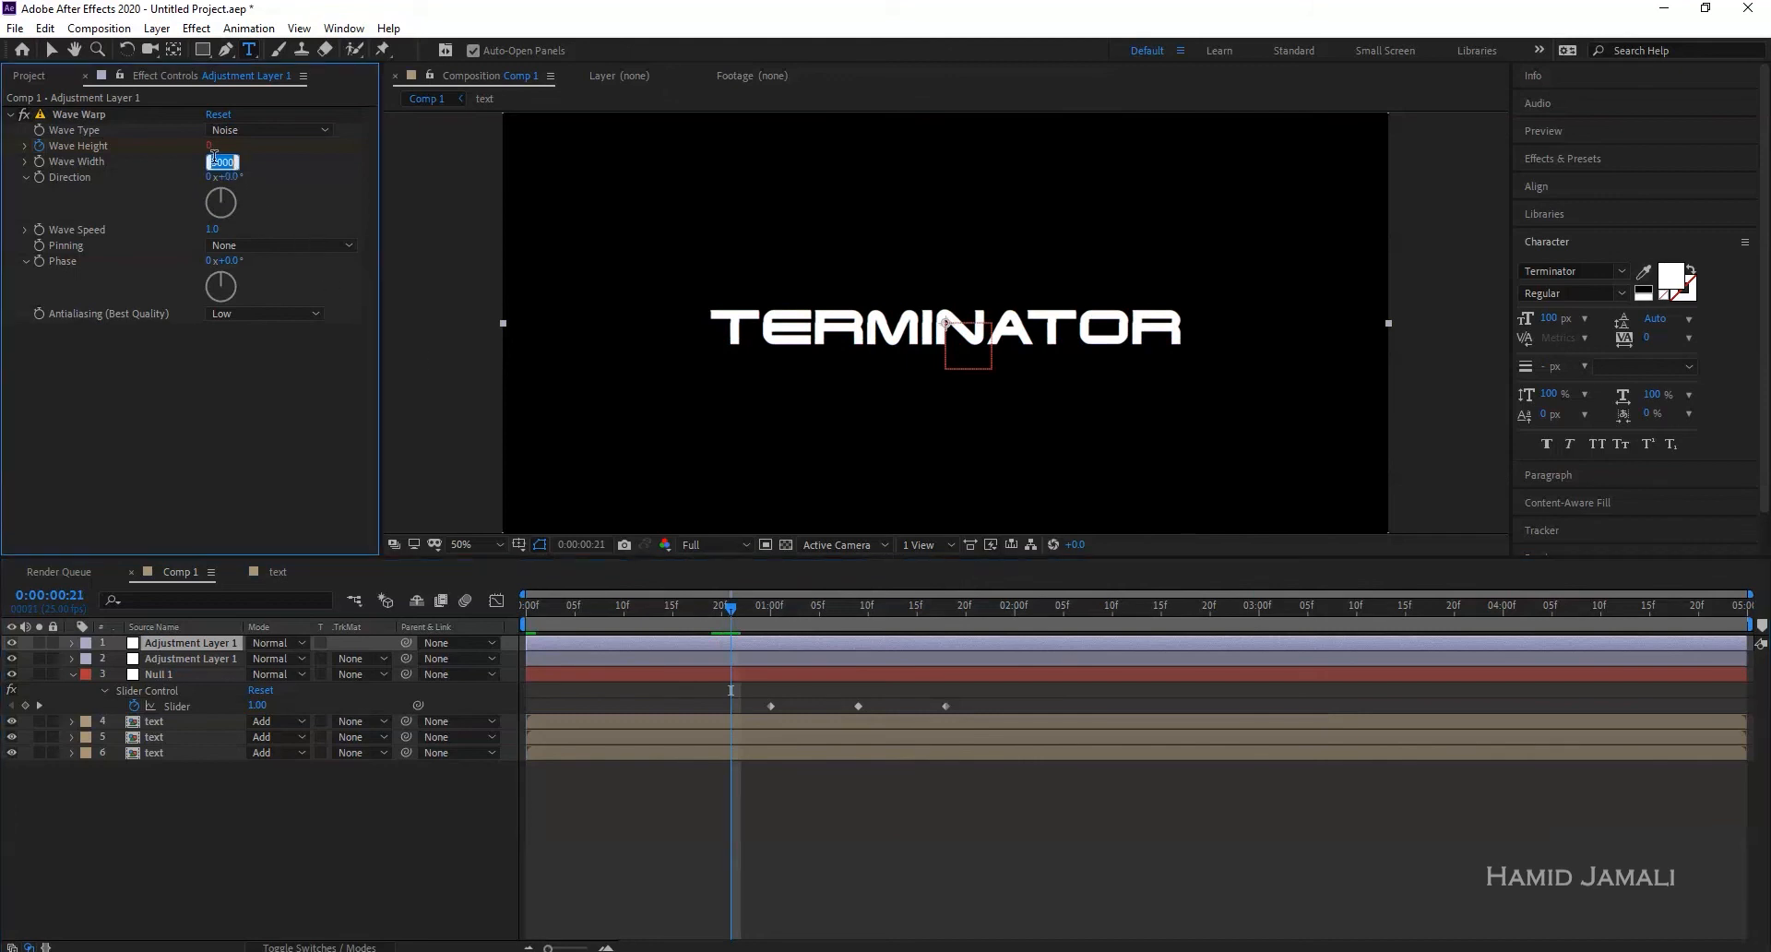
type("1")
key("Return")
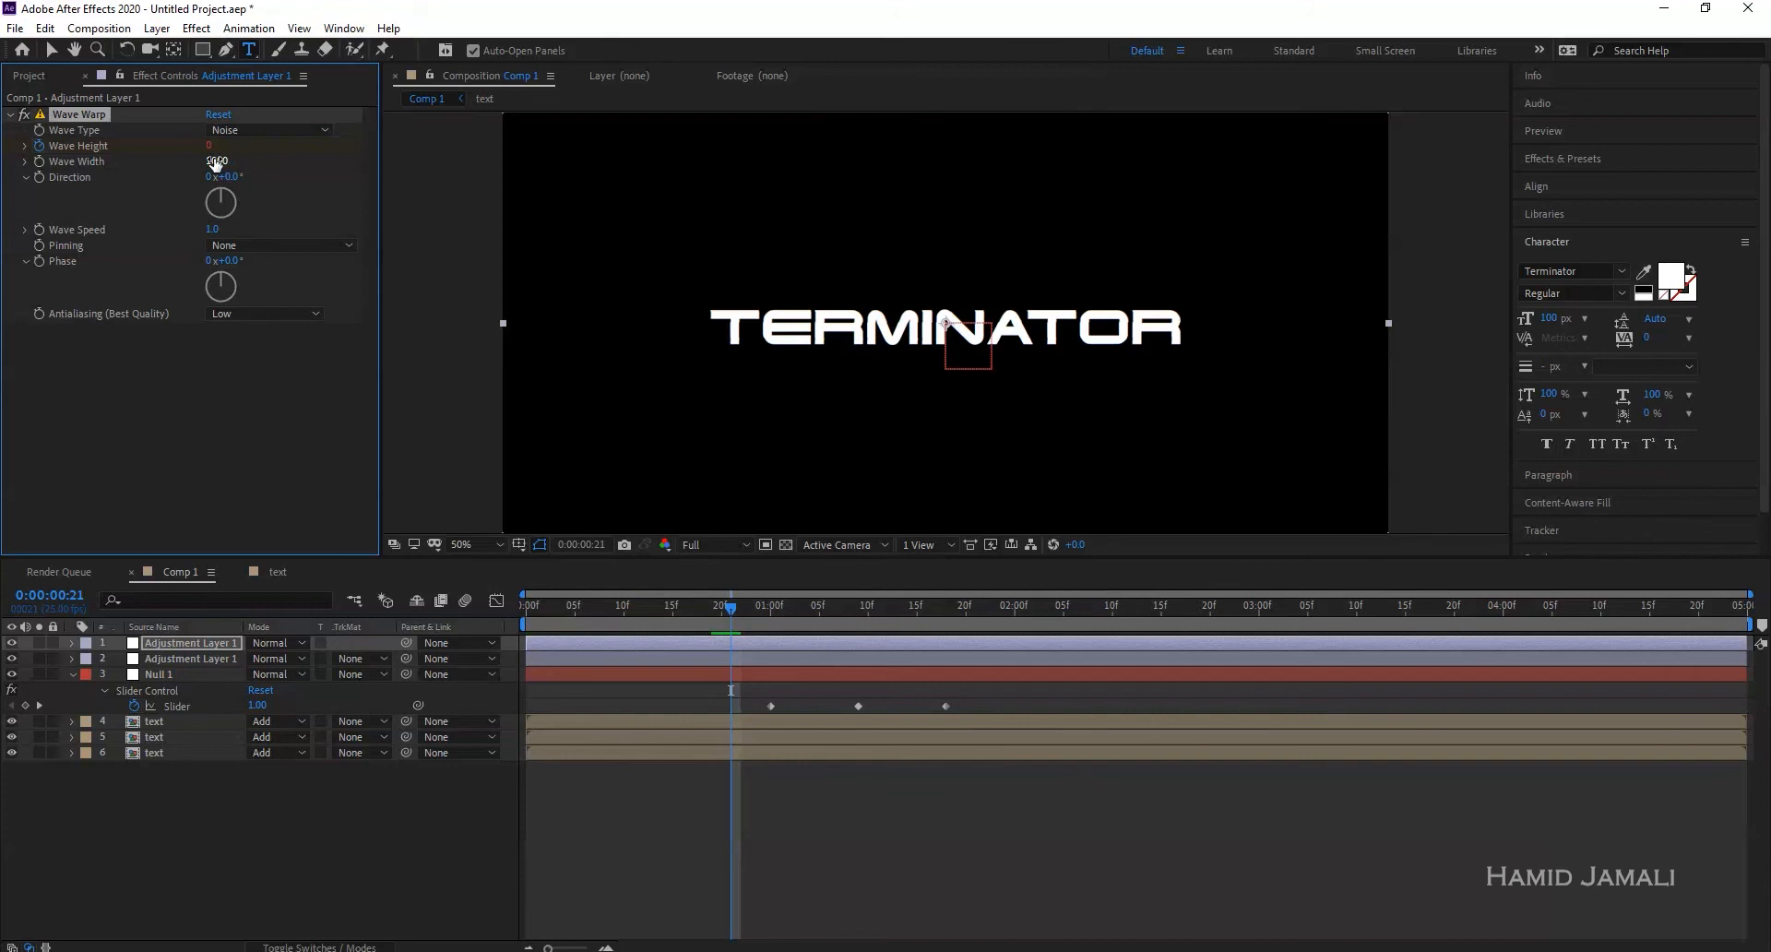
- Preview the glitch at 100% zoom, hiding the top adjustment layer to compare
left_click_drag(649, 606, 527, 616)
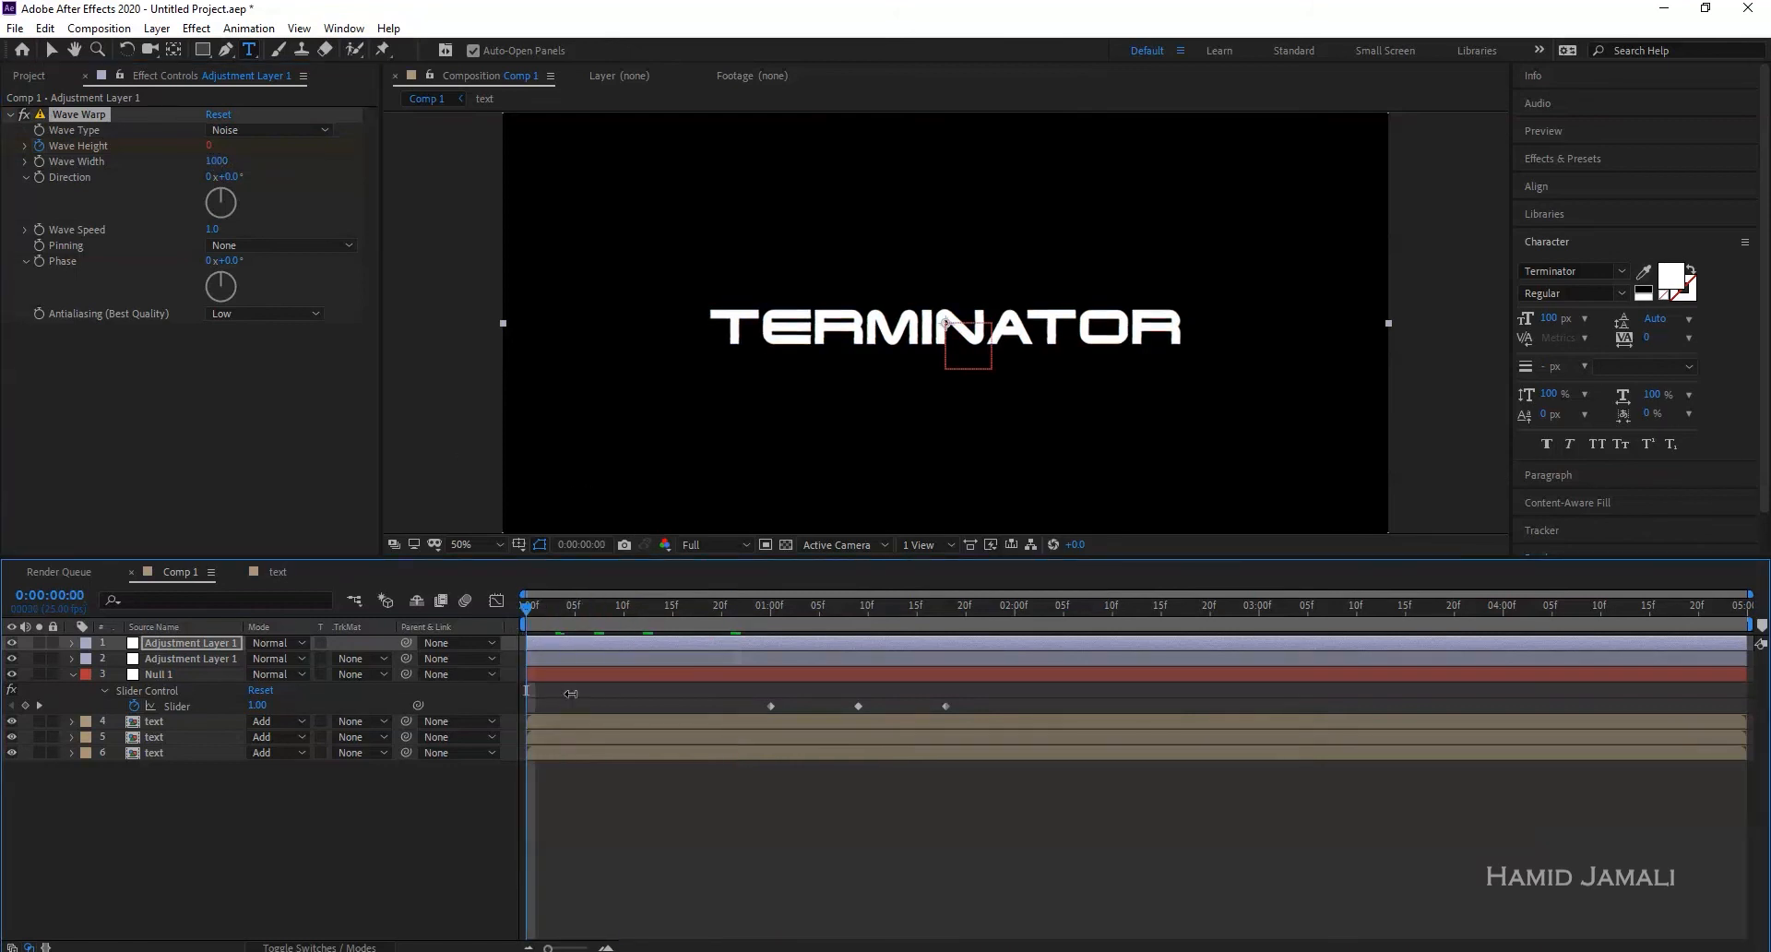
key("space")
key("period")
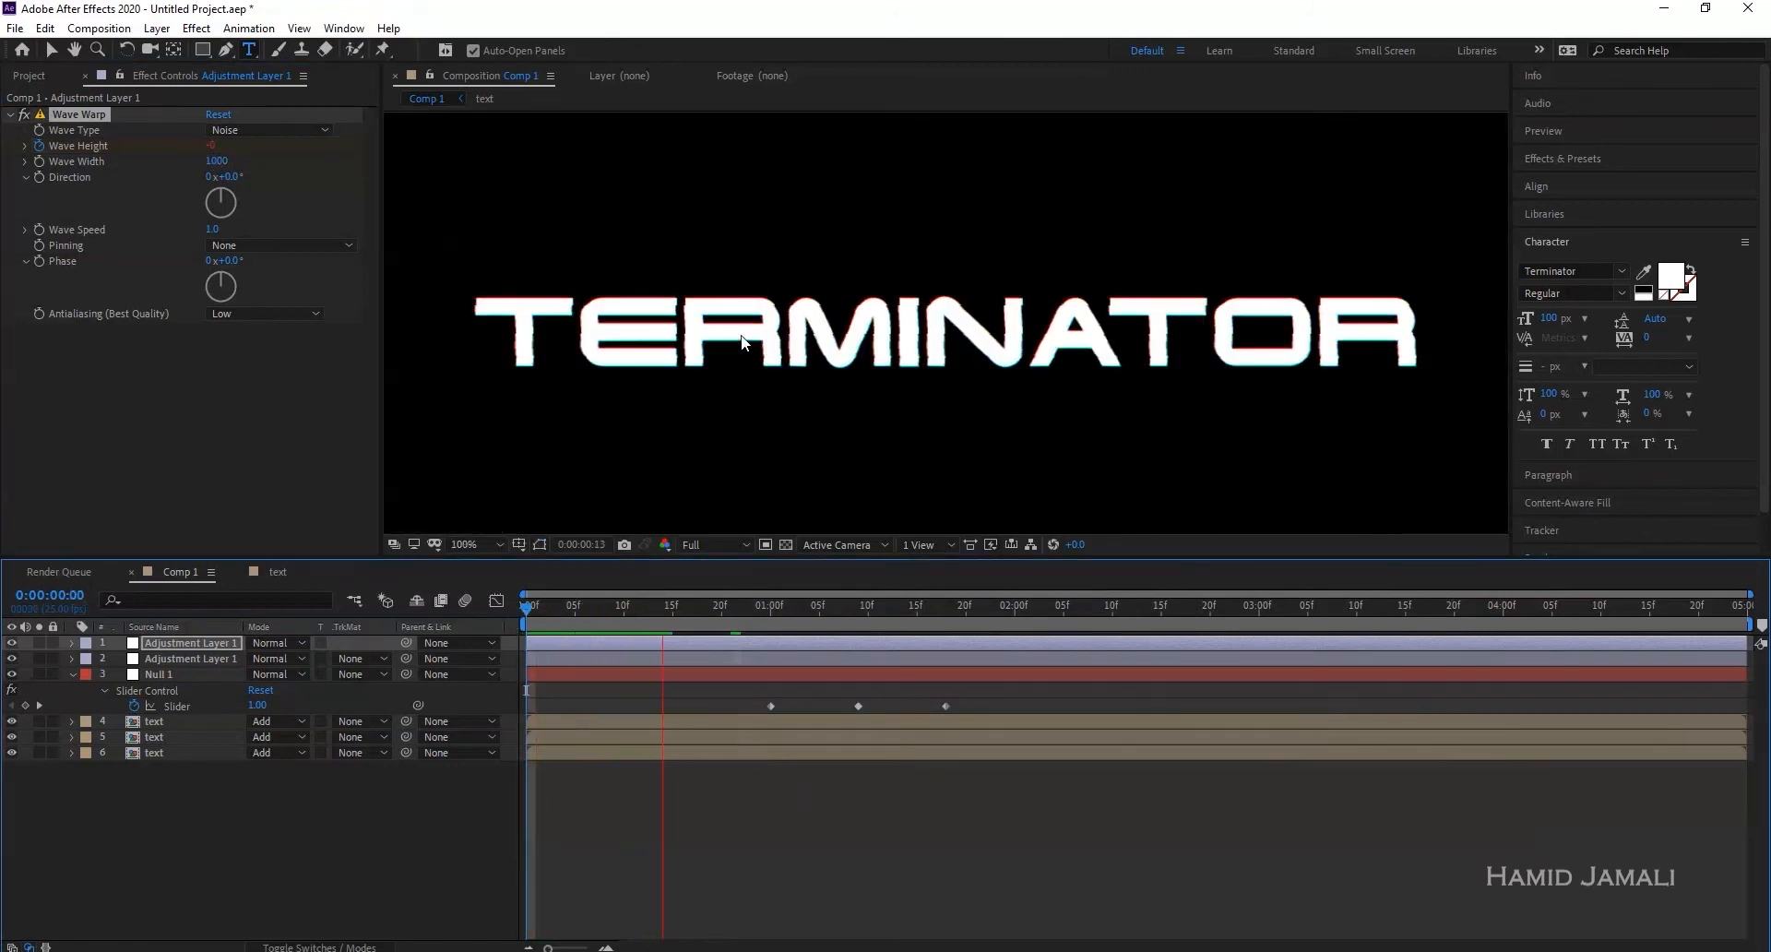
left_click_drag(679, 617, 585, 614)
left_click(13, 644)
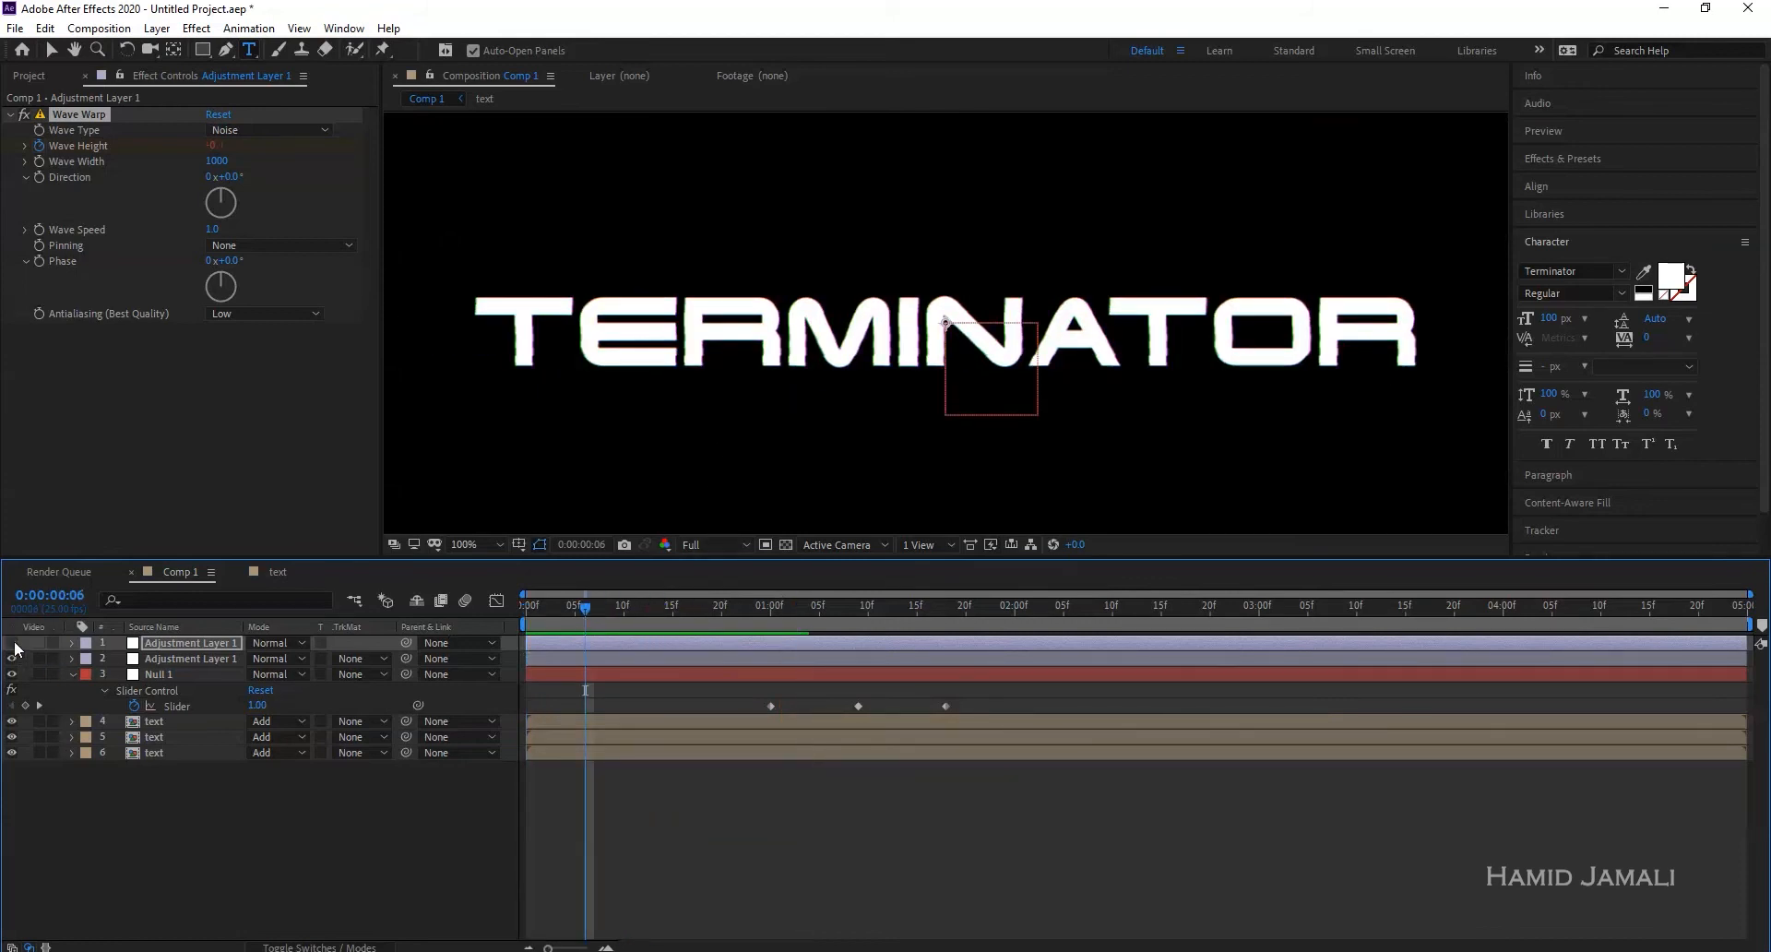
key("space")
key("space")
left_click_drag(633, 605, 588, 611)
key("space")
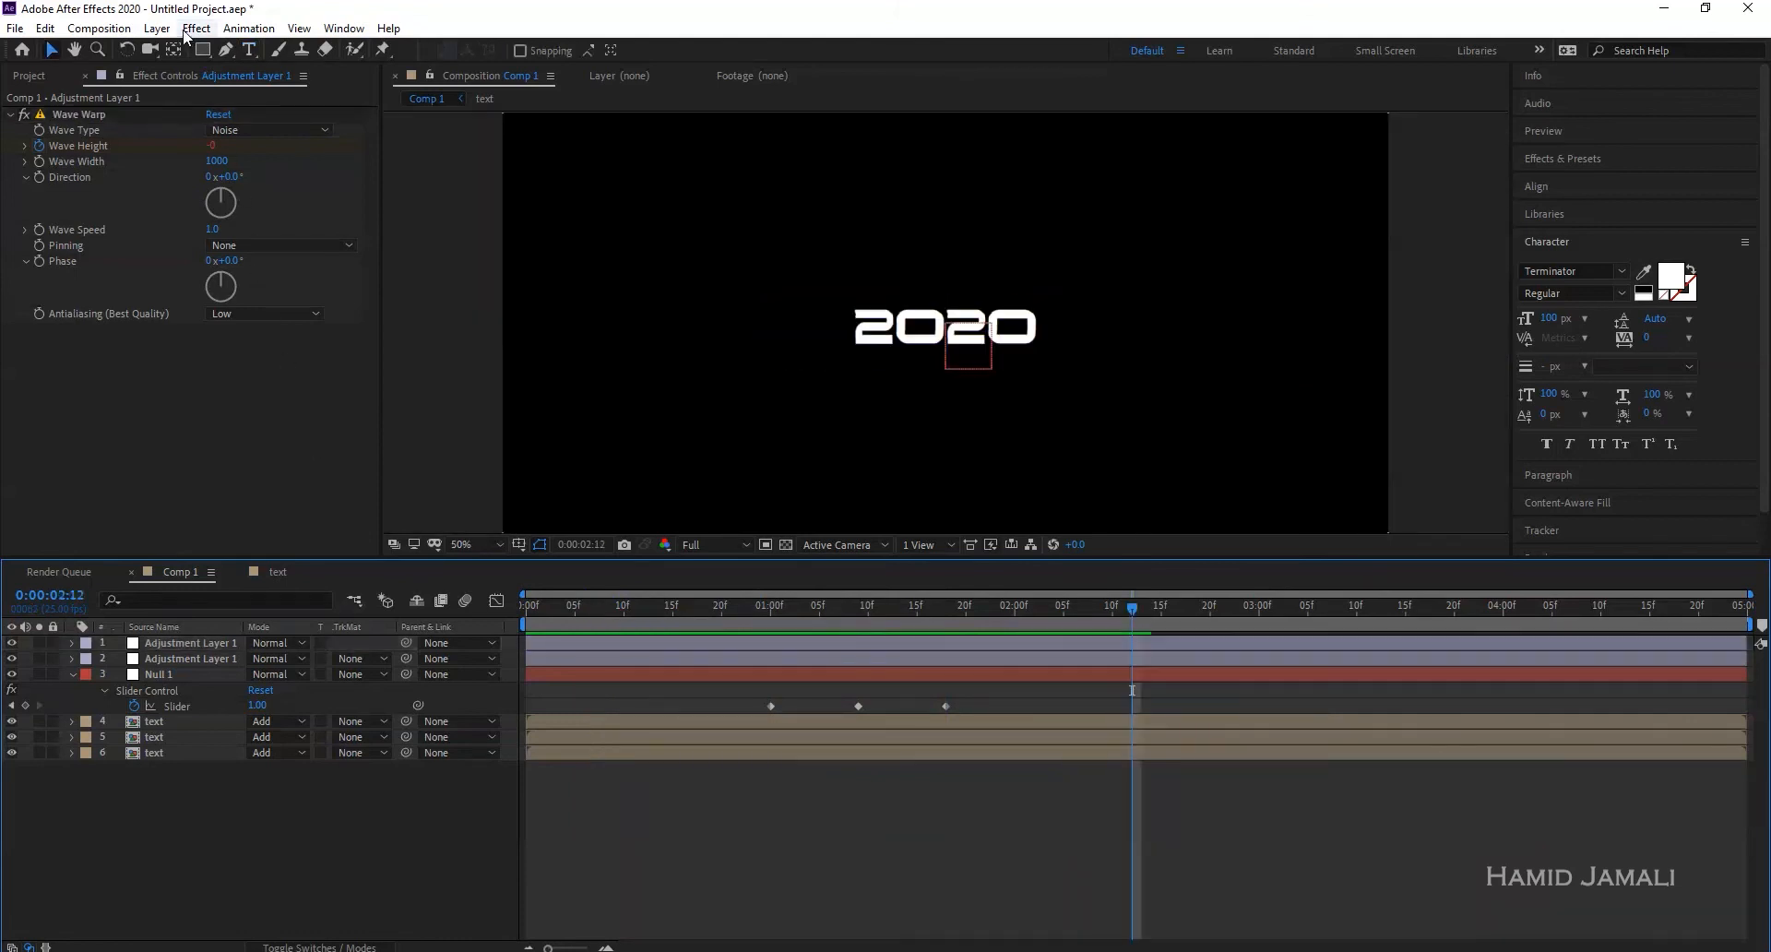
- Create a new adjustment layer from the Layer menu
left_click(157, 28)
mouse_move(178, 51)
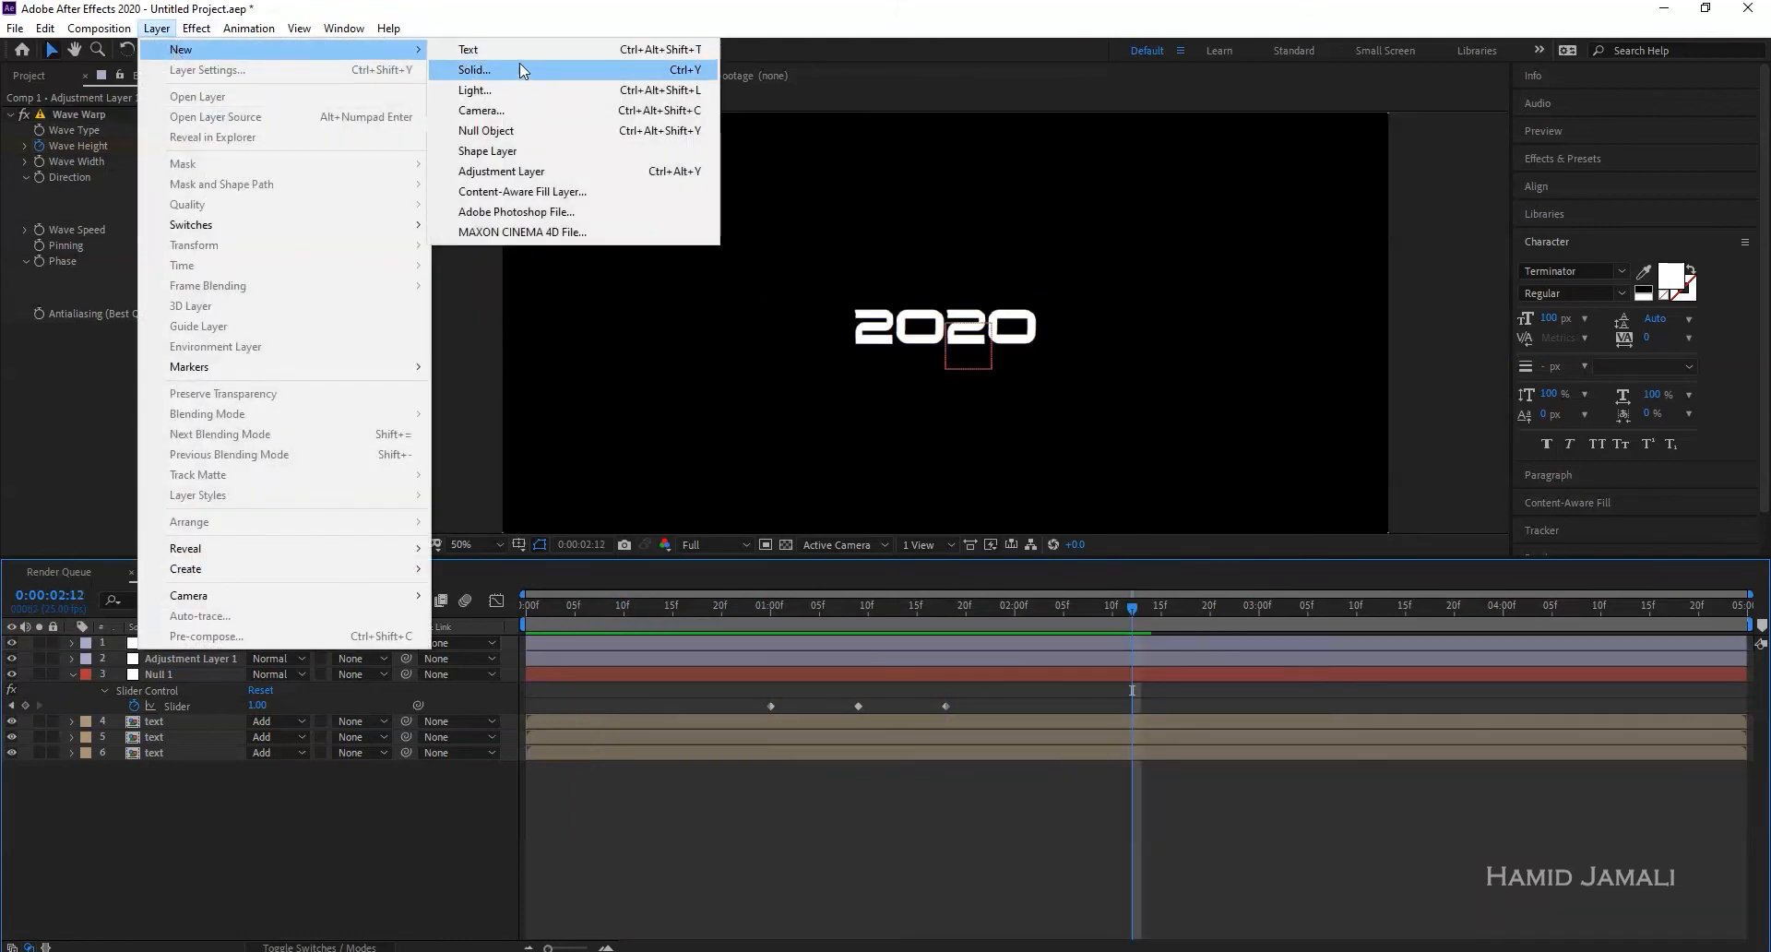
left_click(522, 172)
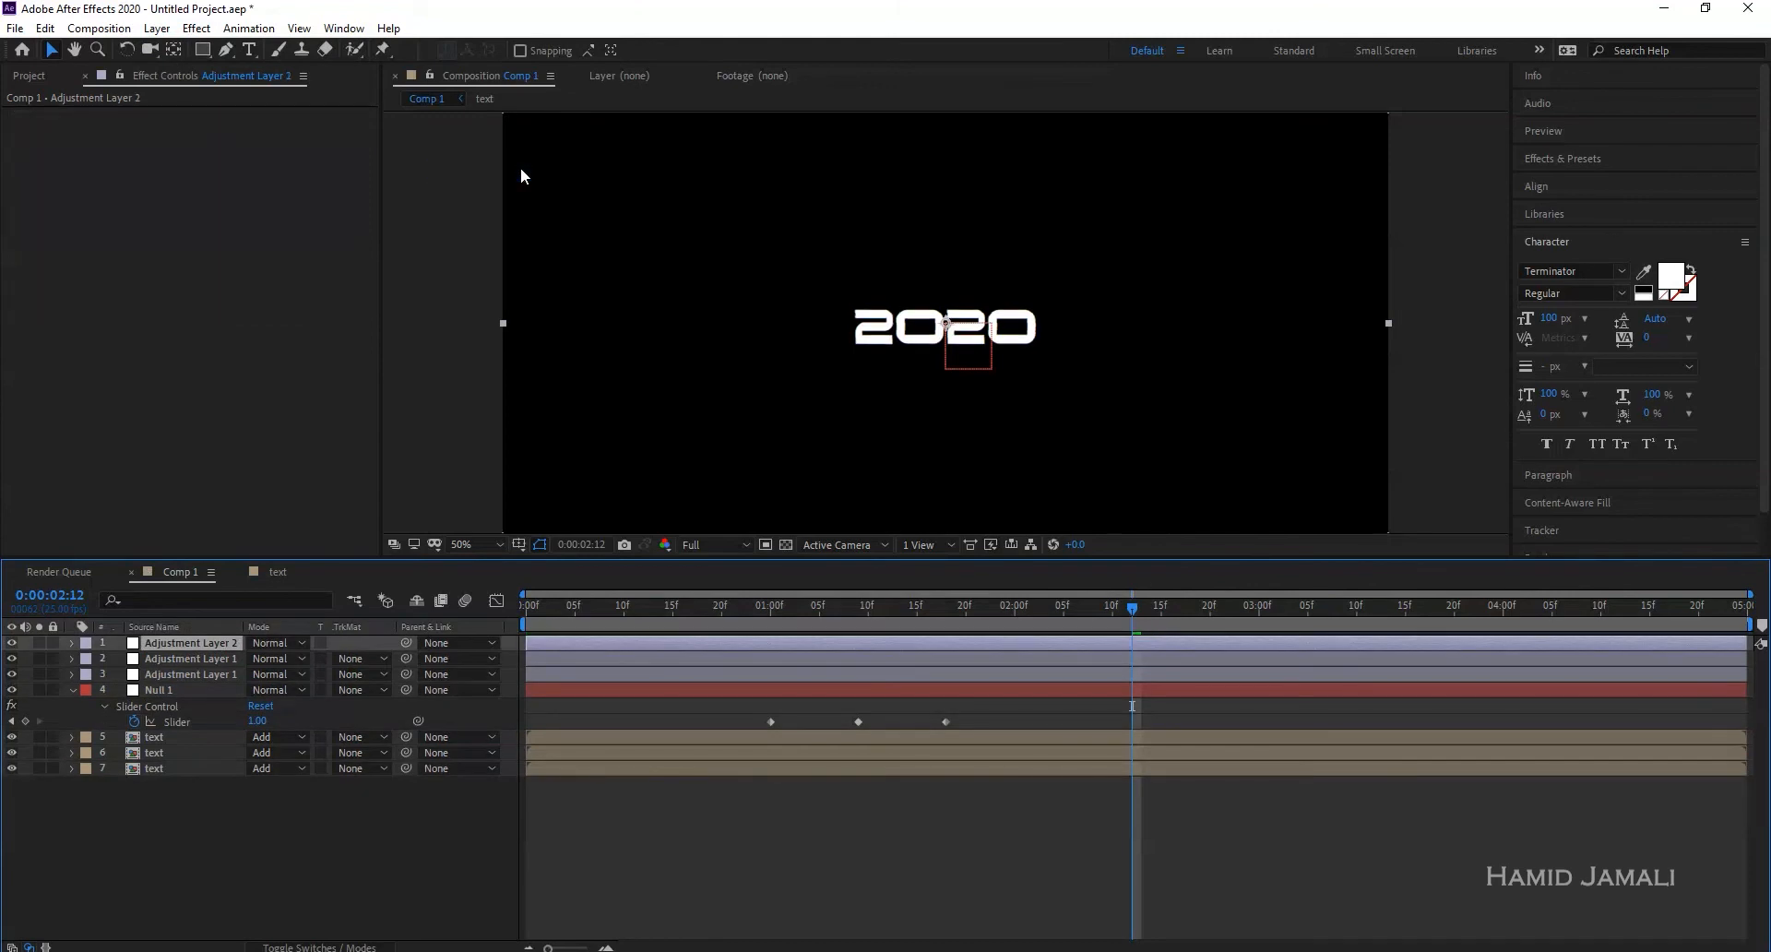
- Apply Noise with Amount of Noise at 40% and check the grain at 19 frames
left_click(196, 28)
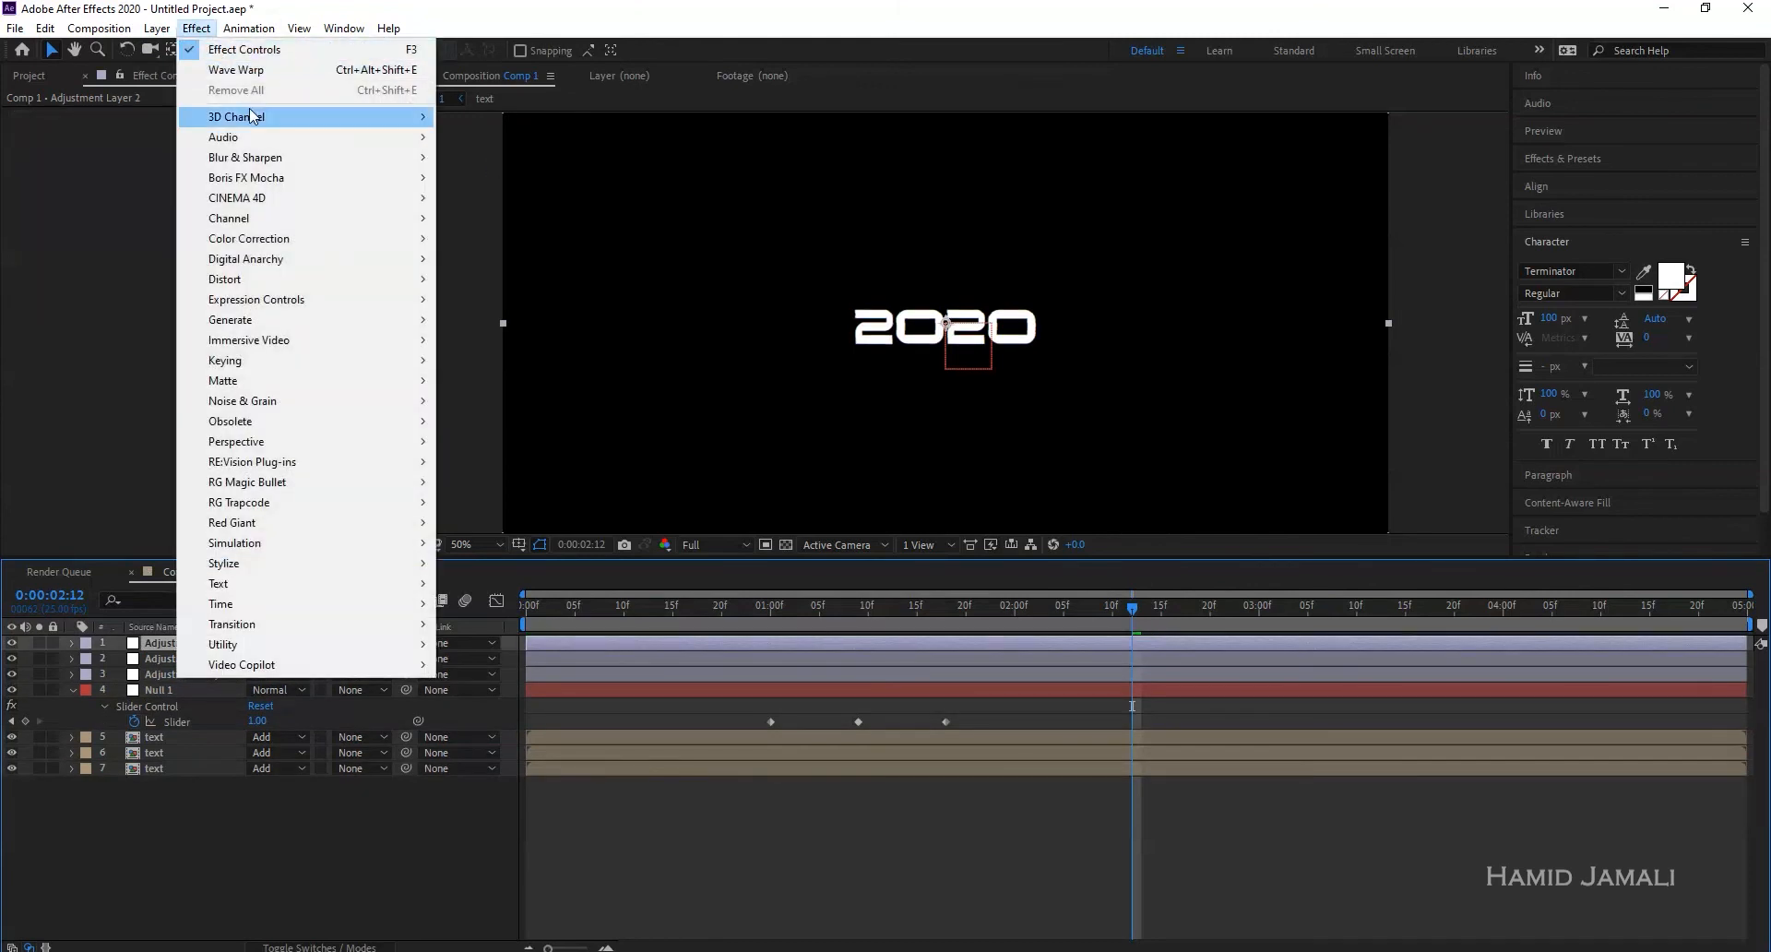
mouse_move(305, 401)
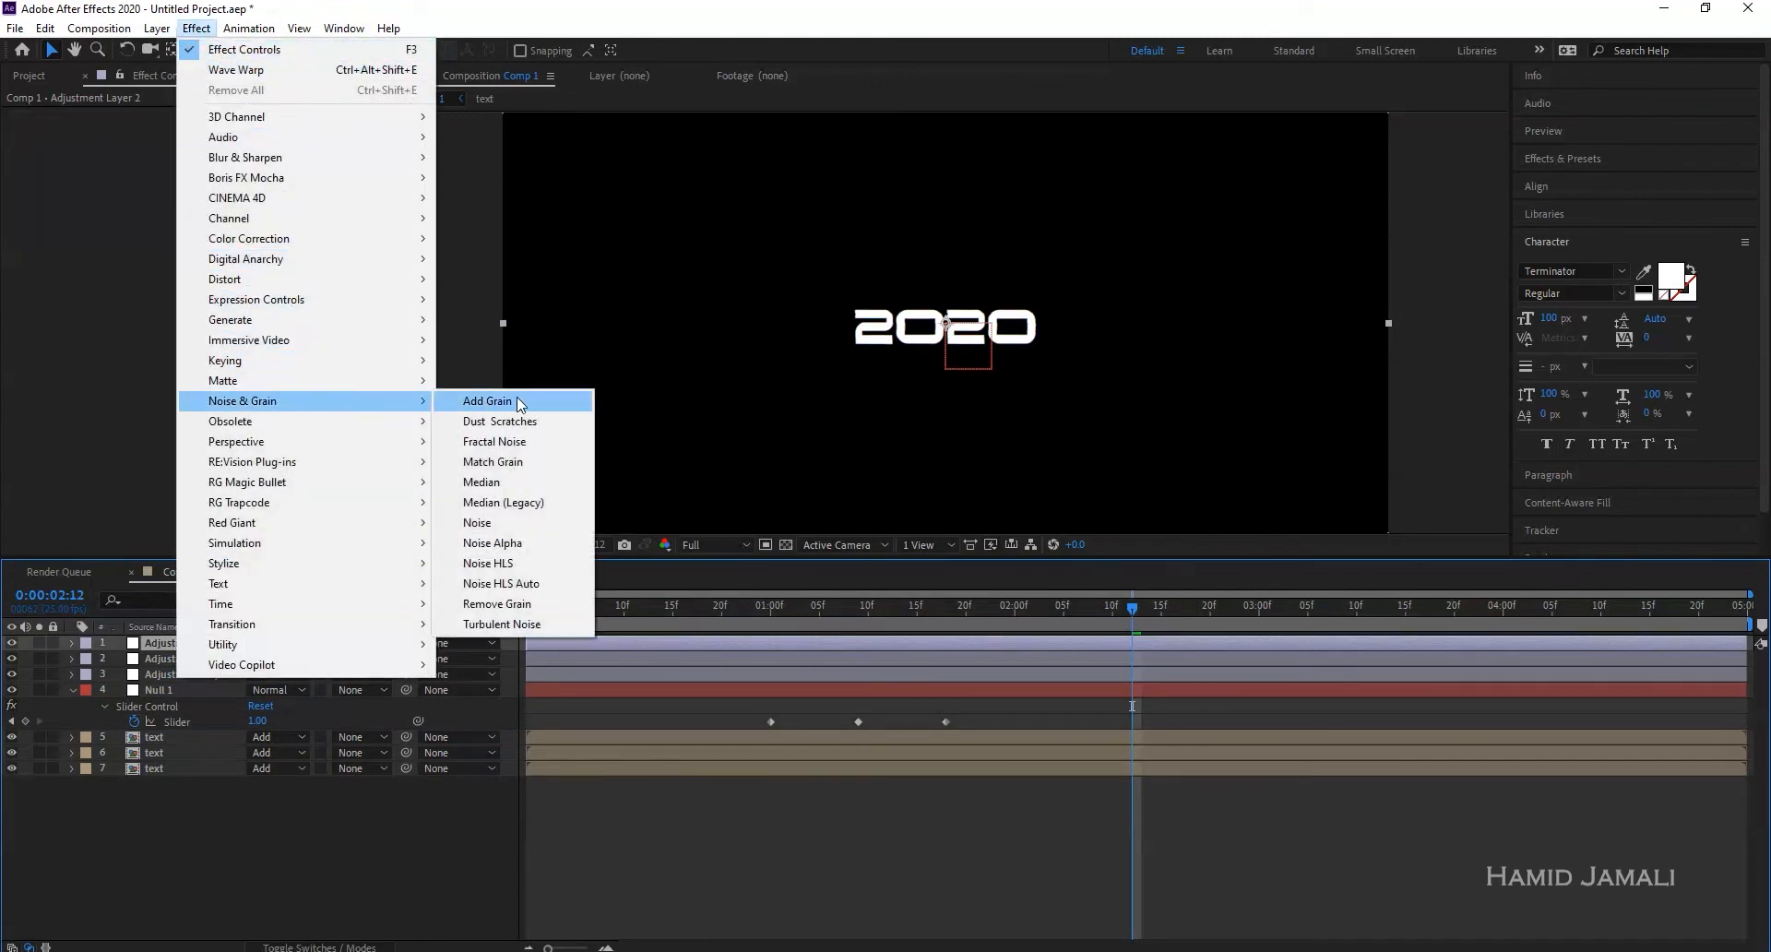
left_click(502, 523)
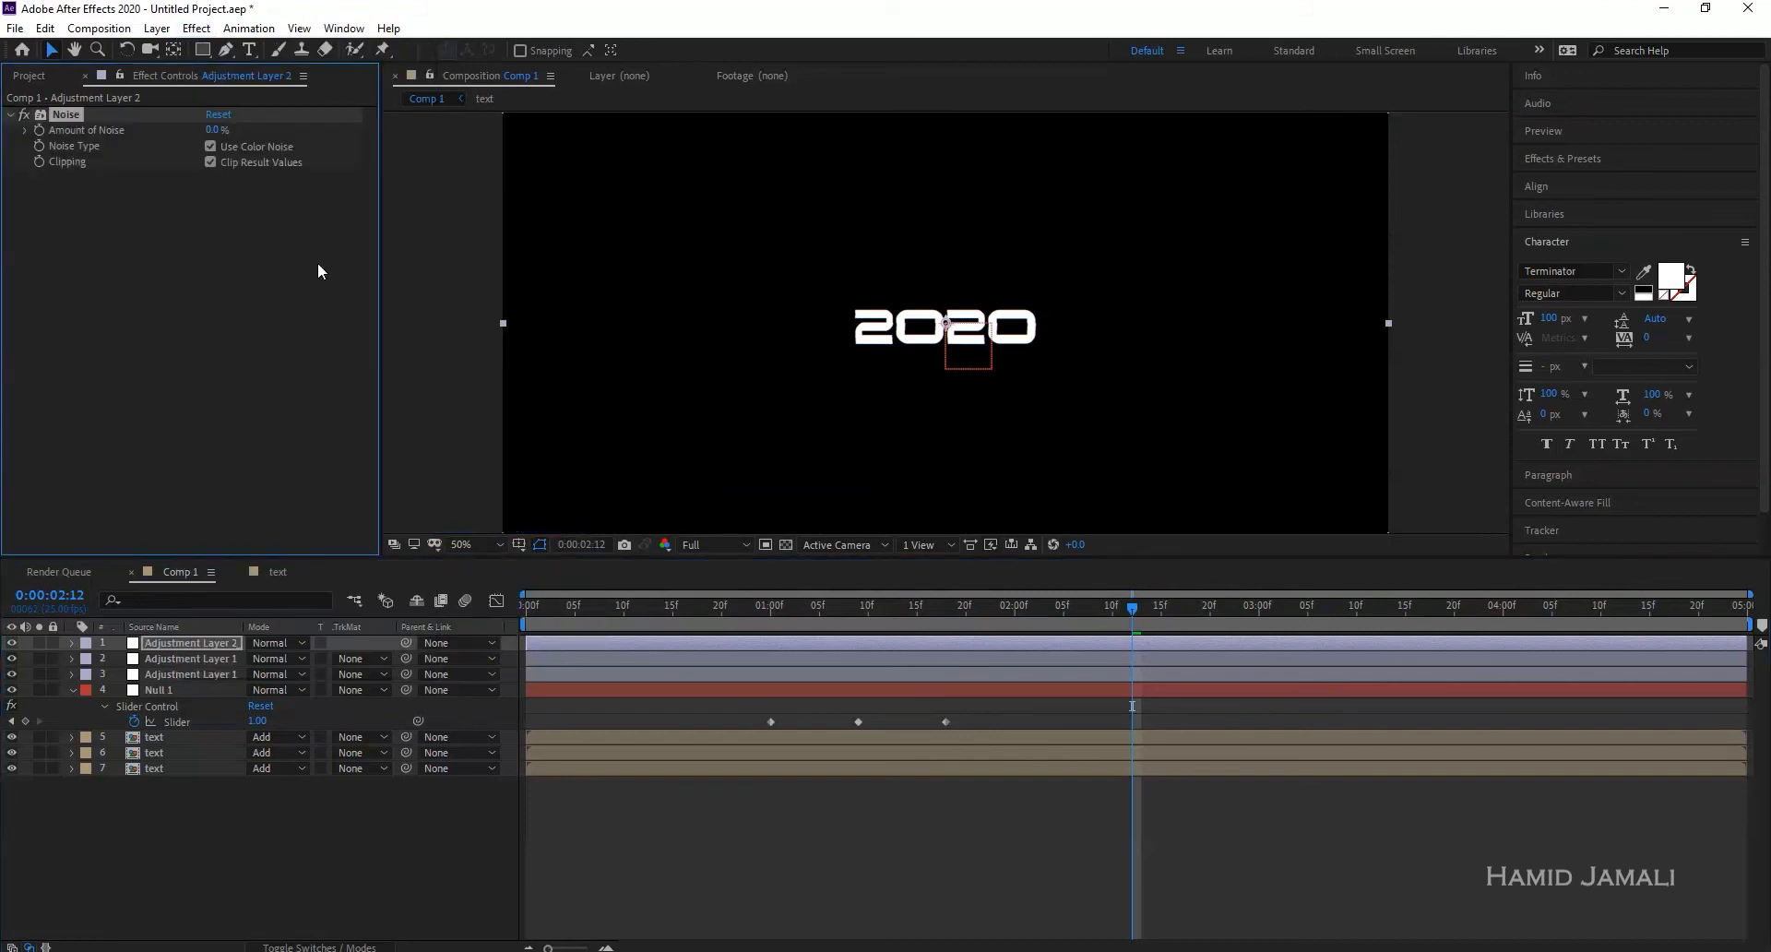
scroll(936, 314, "up", 4)
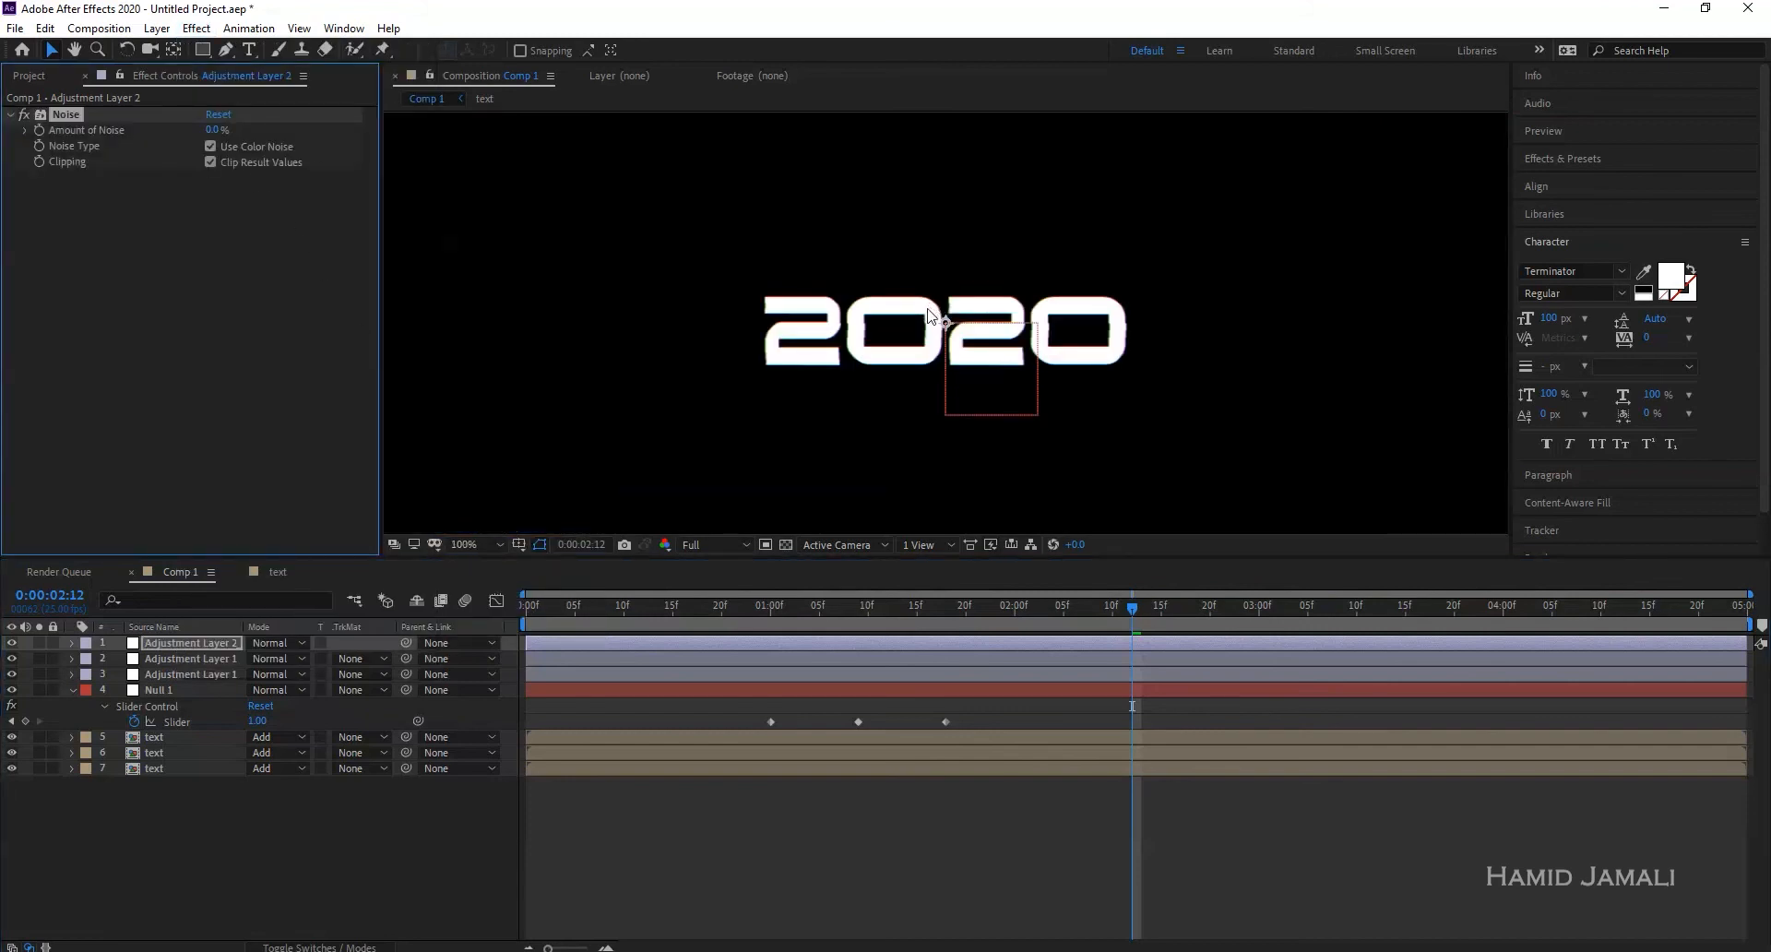
left_click_drag(218, 130, 289, 130)
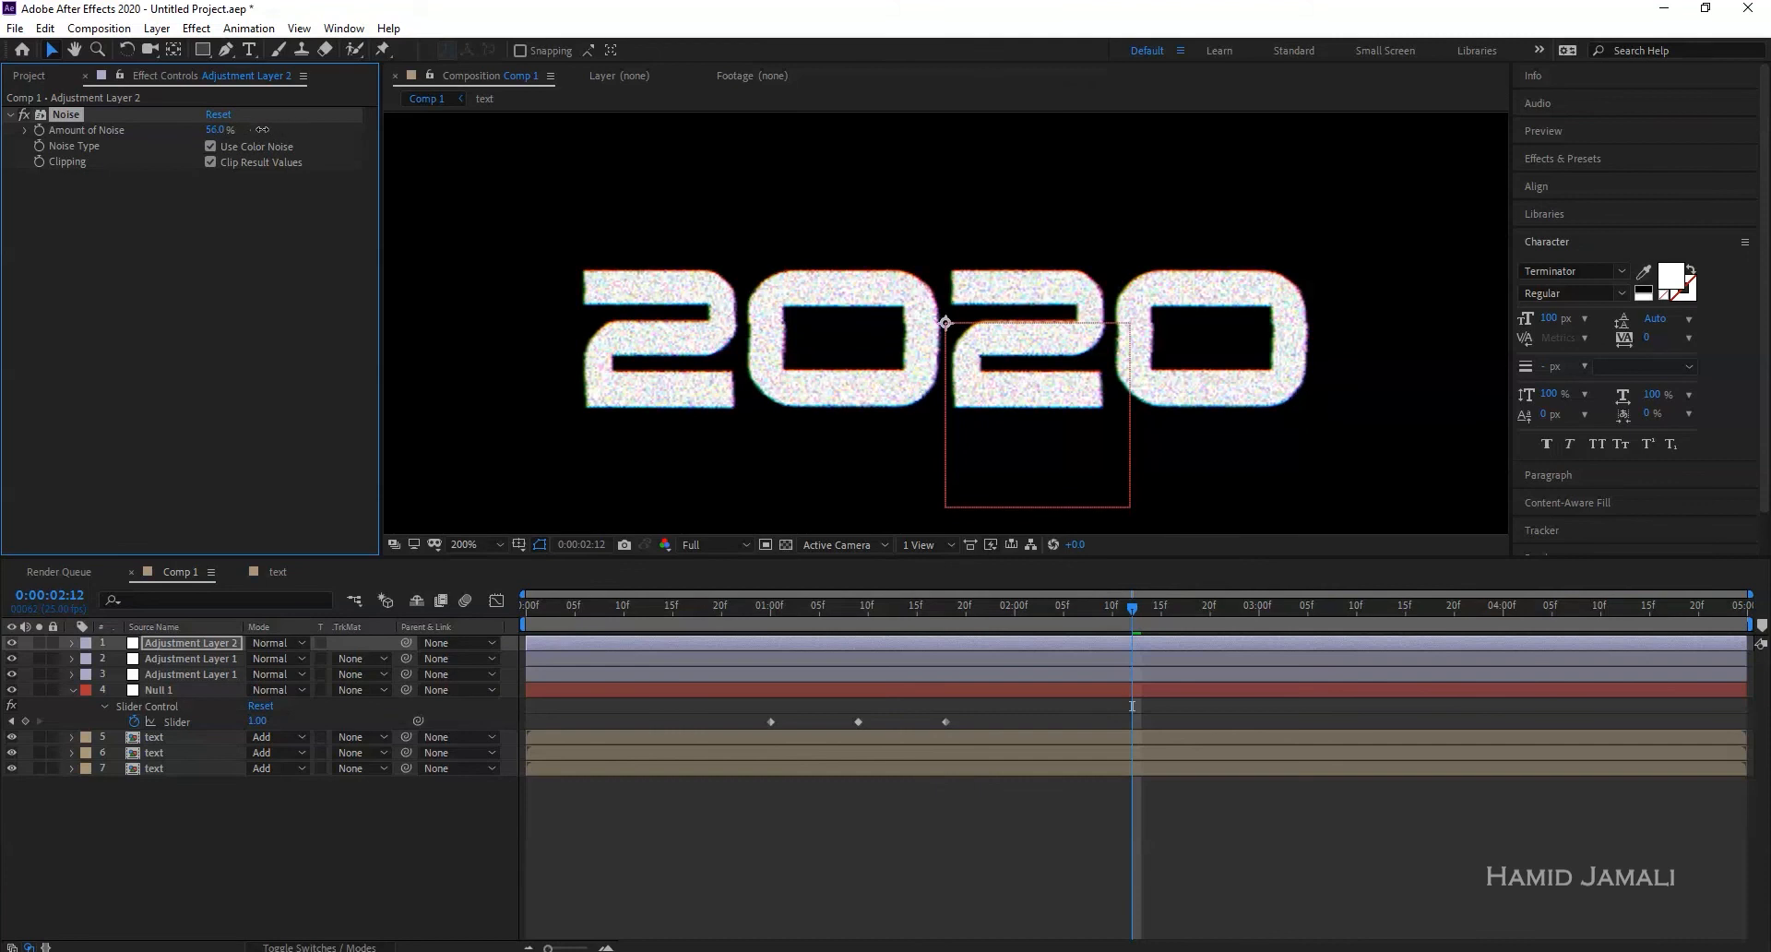
left_click(211, 128)
key("Return")
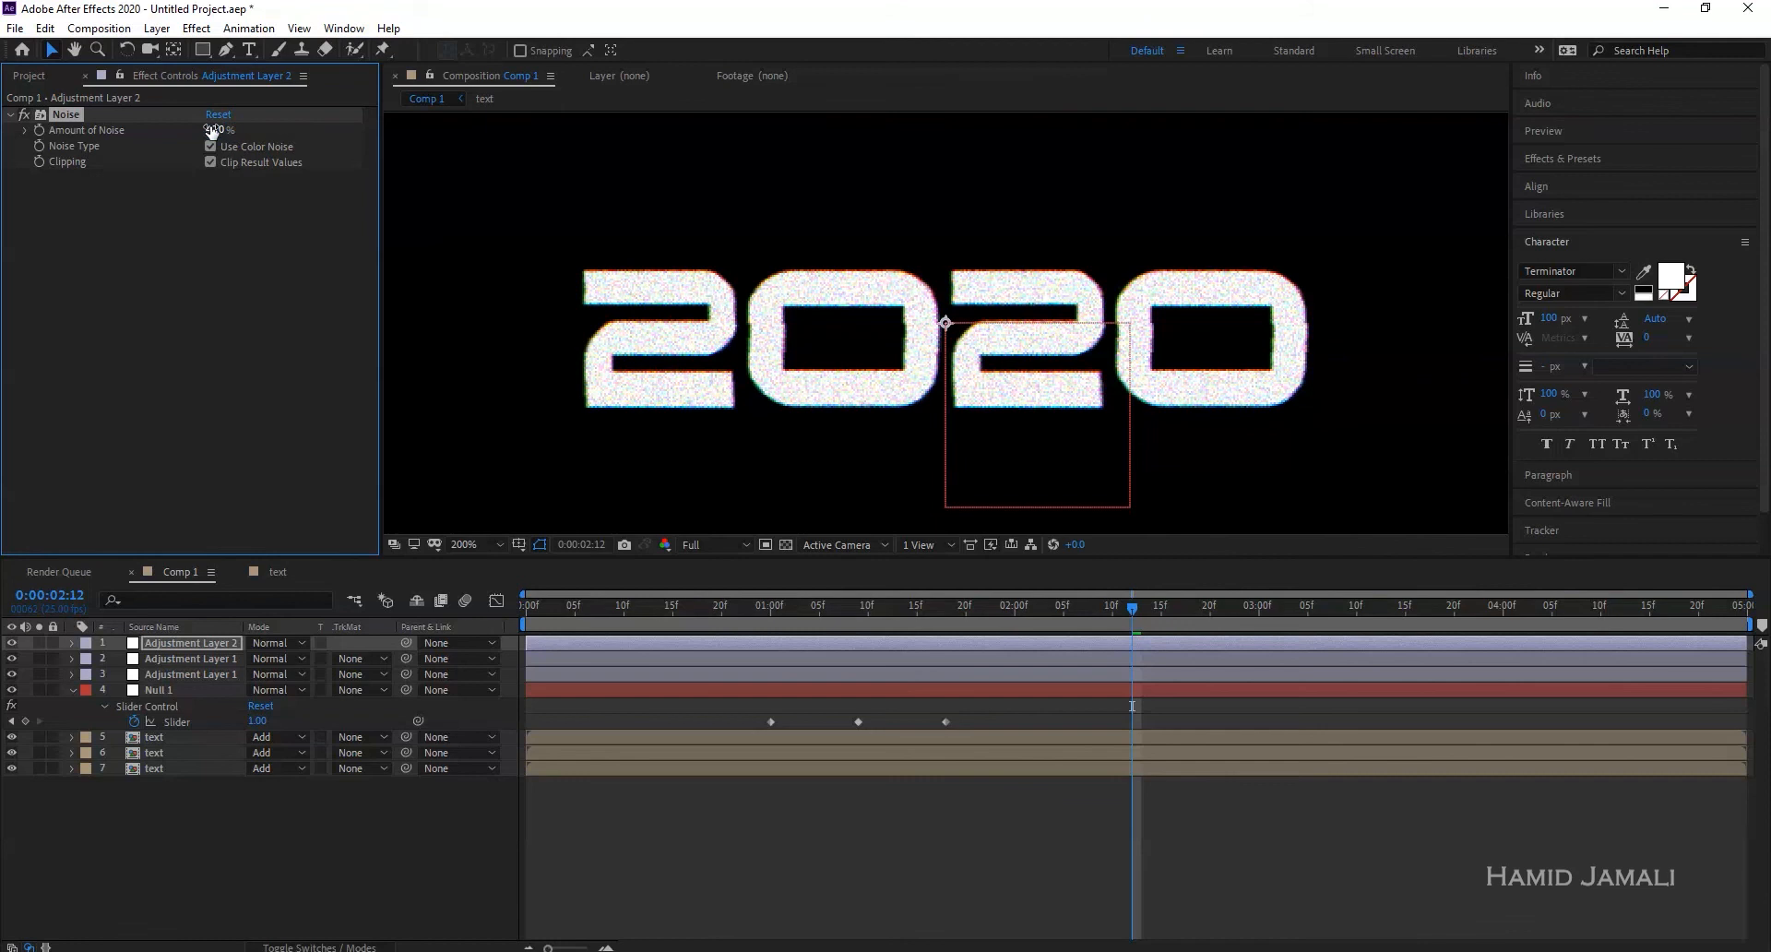
left_click_drag(1052, 614, 674, 612)
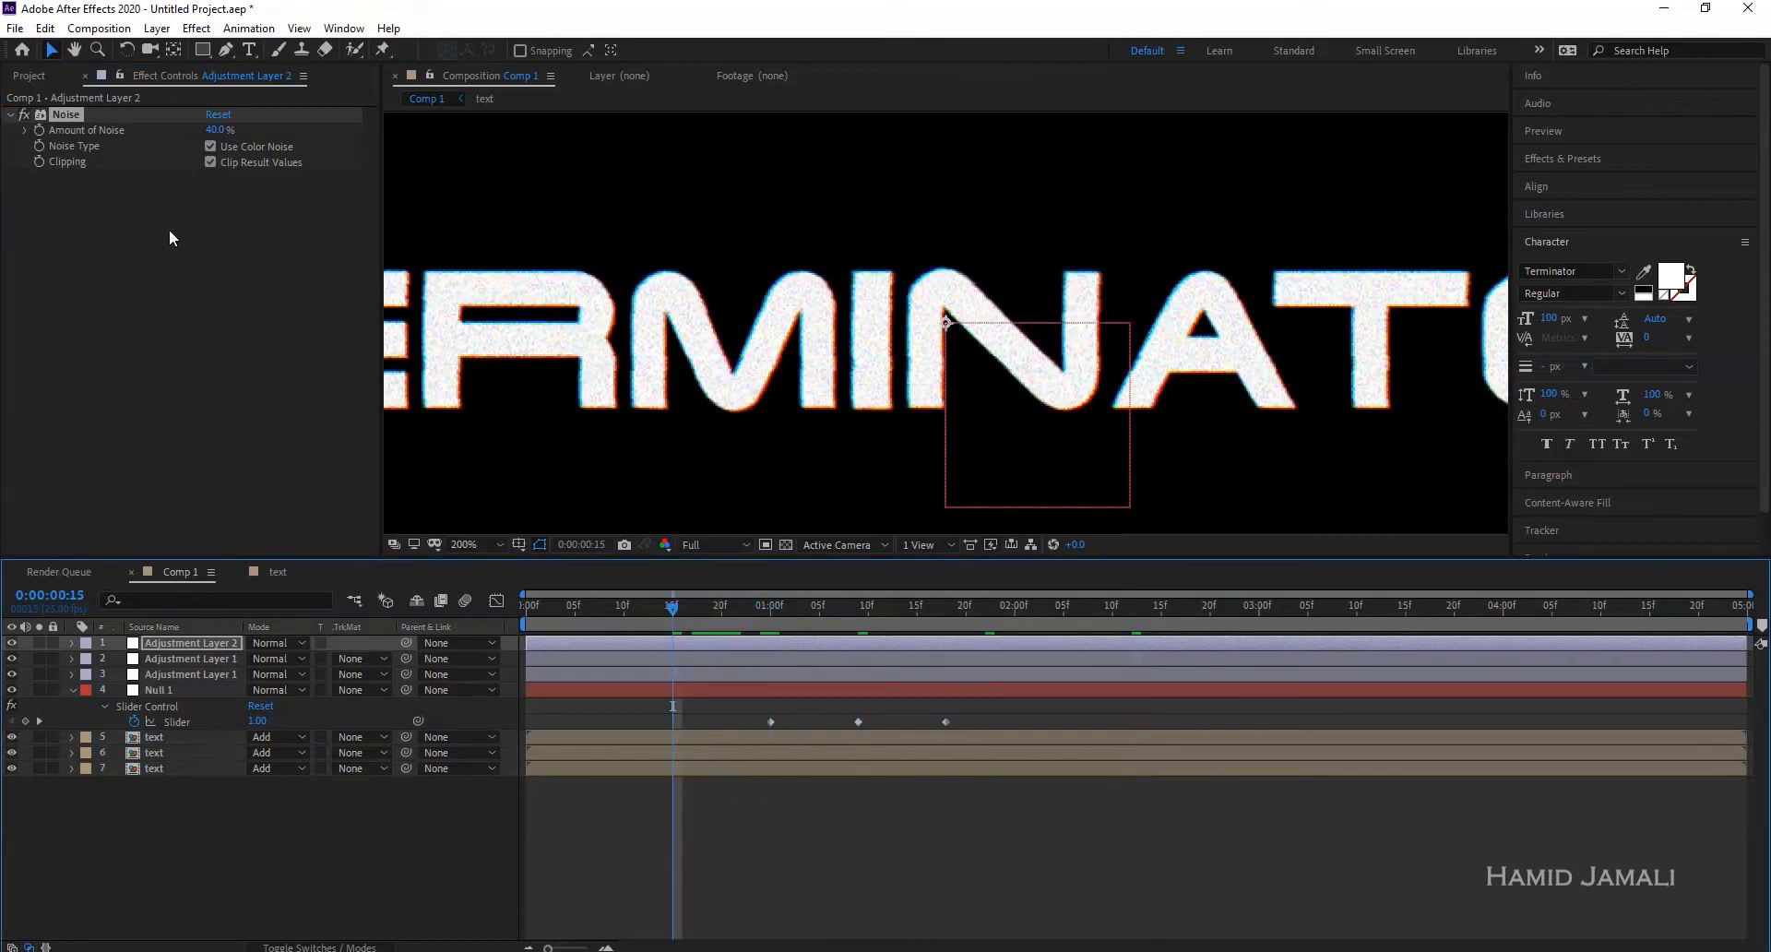
left_click(264, 841)
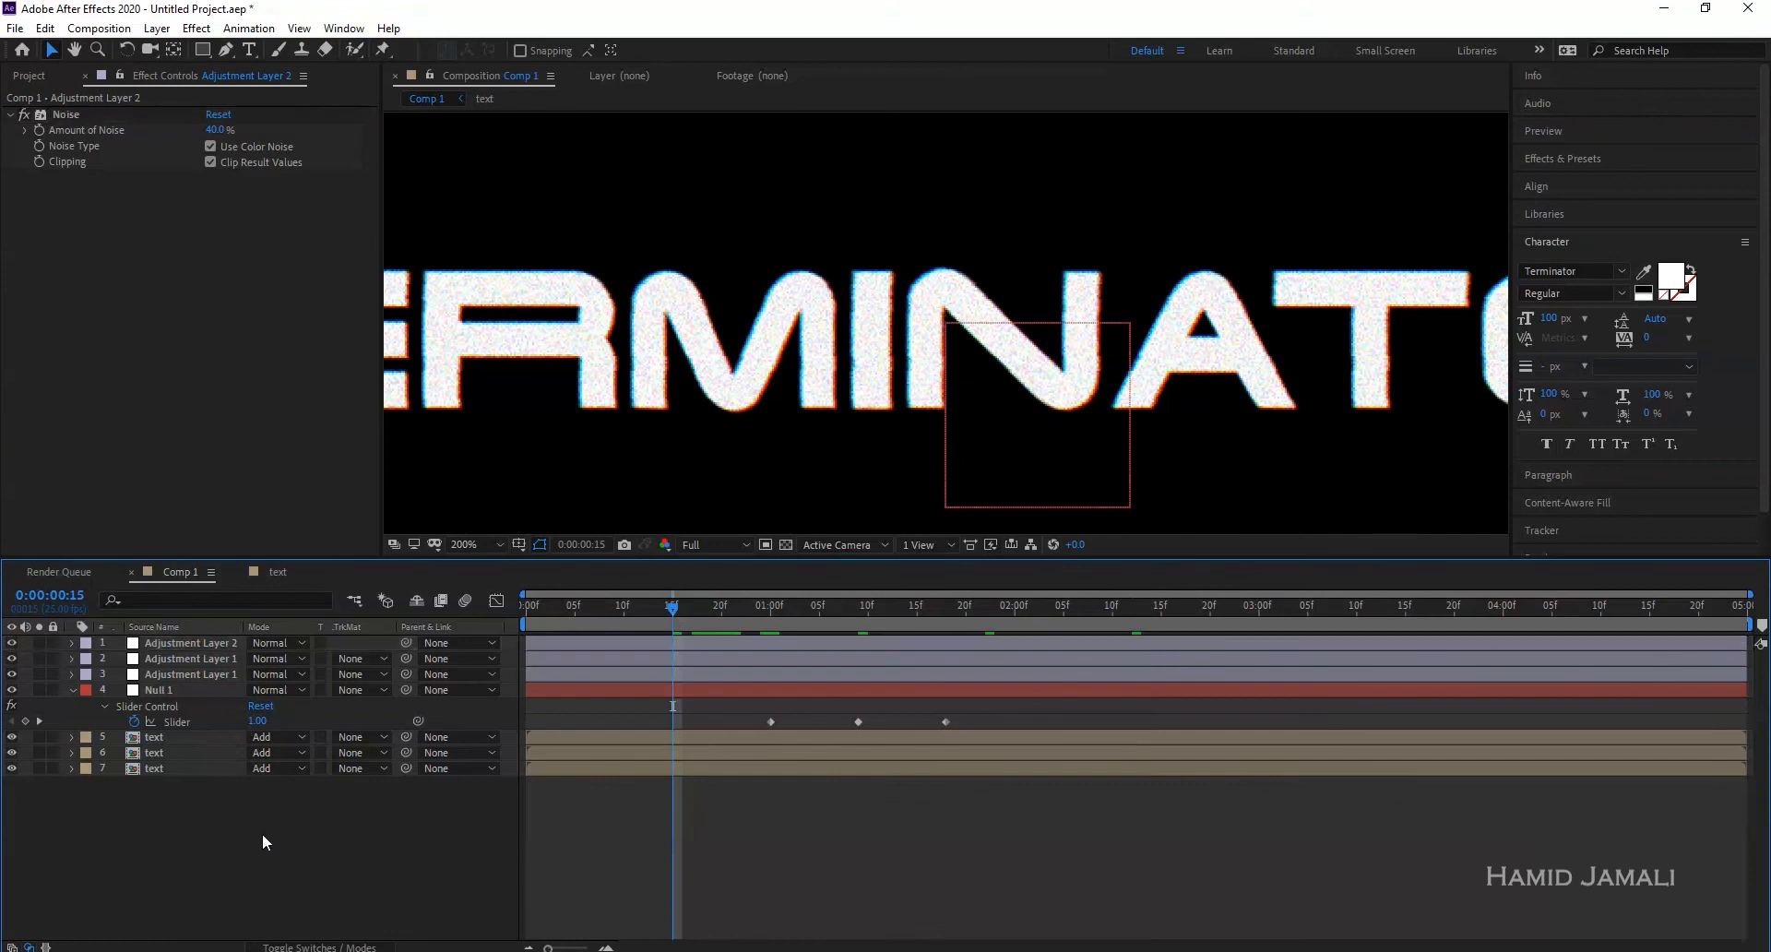
- Create a new black solid layer
right_click(243, 837)
mouse_move(295, 631)
left_click(572, 675)
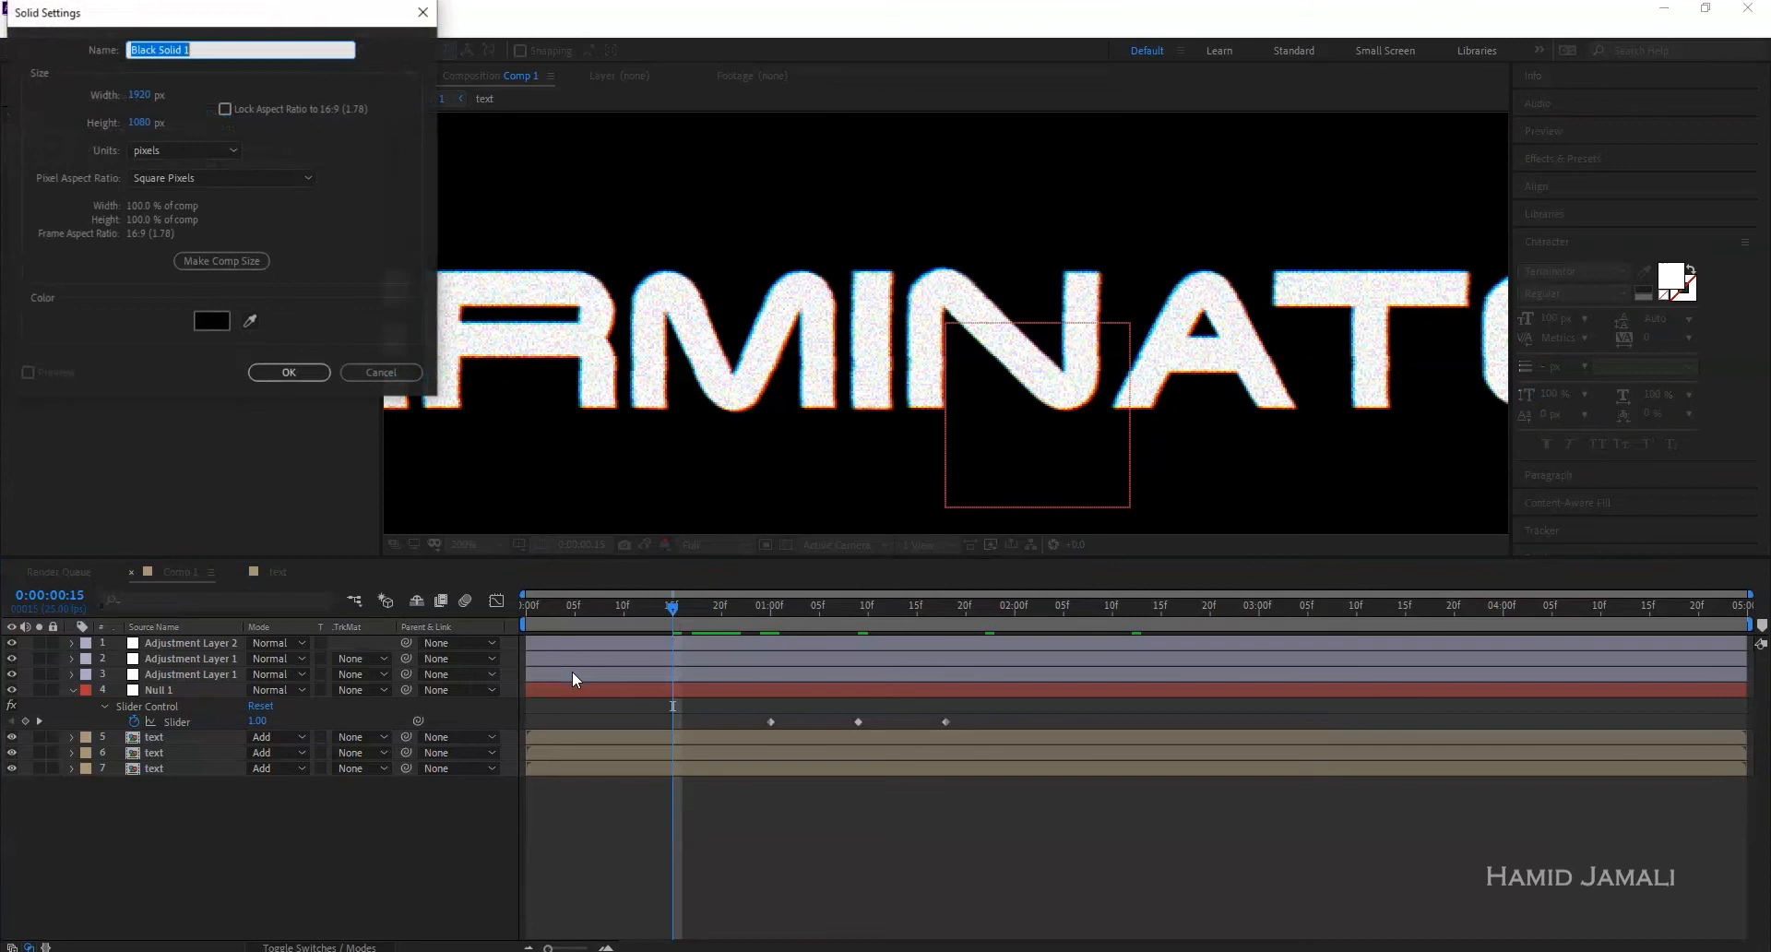
left_click(214, 320)
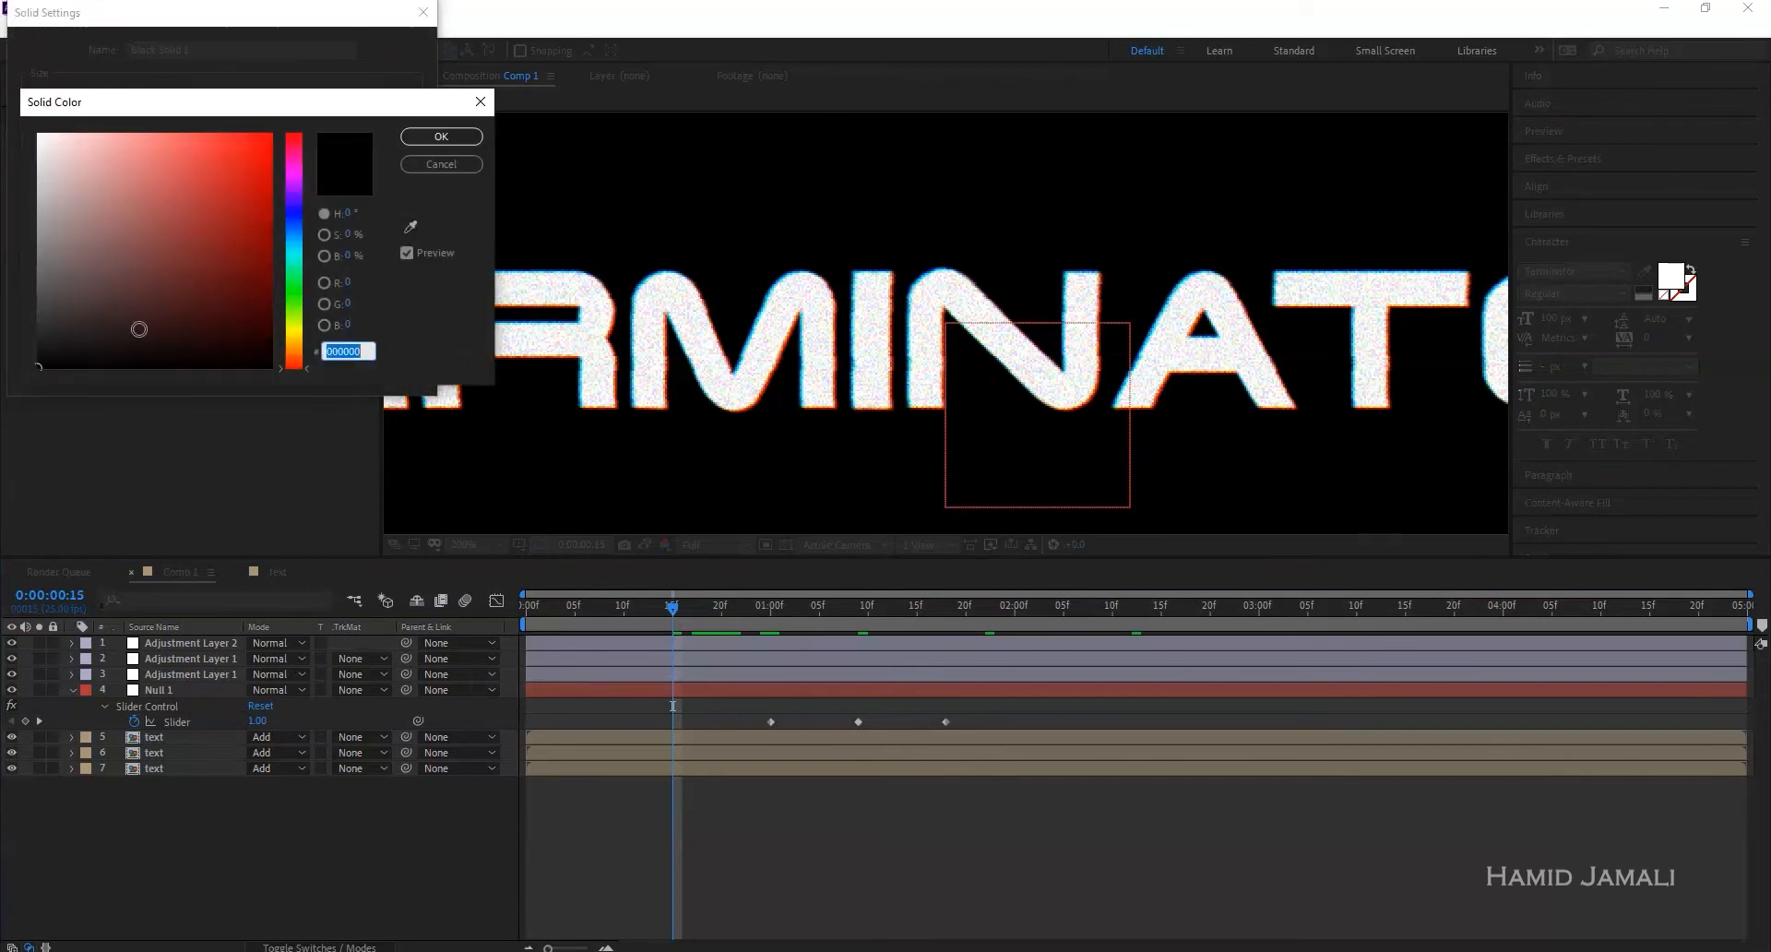
left_click(429, 141)
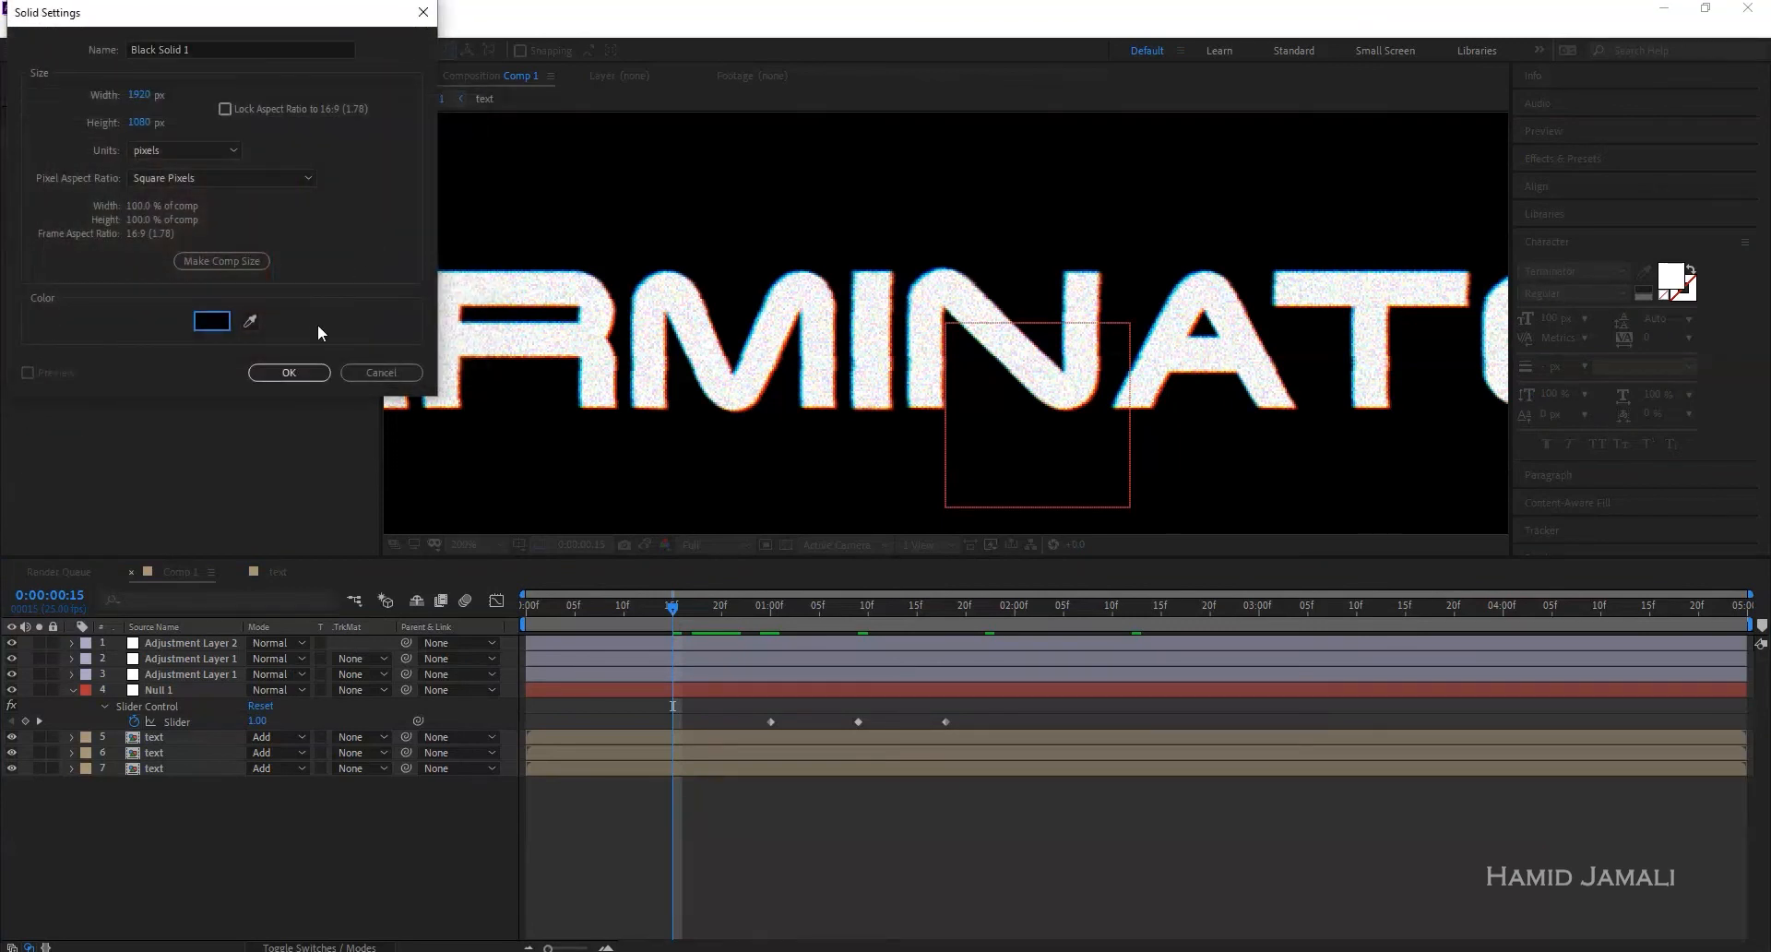
left_click(302, 371)
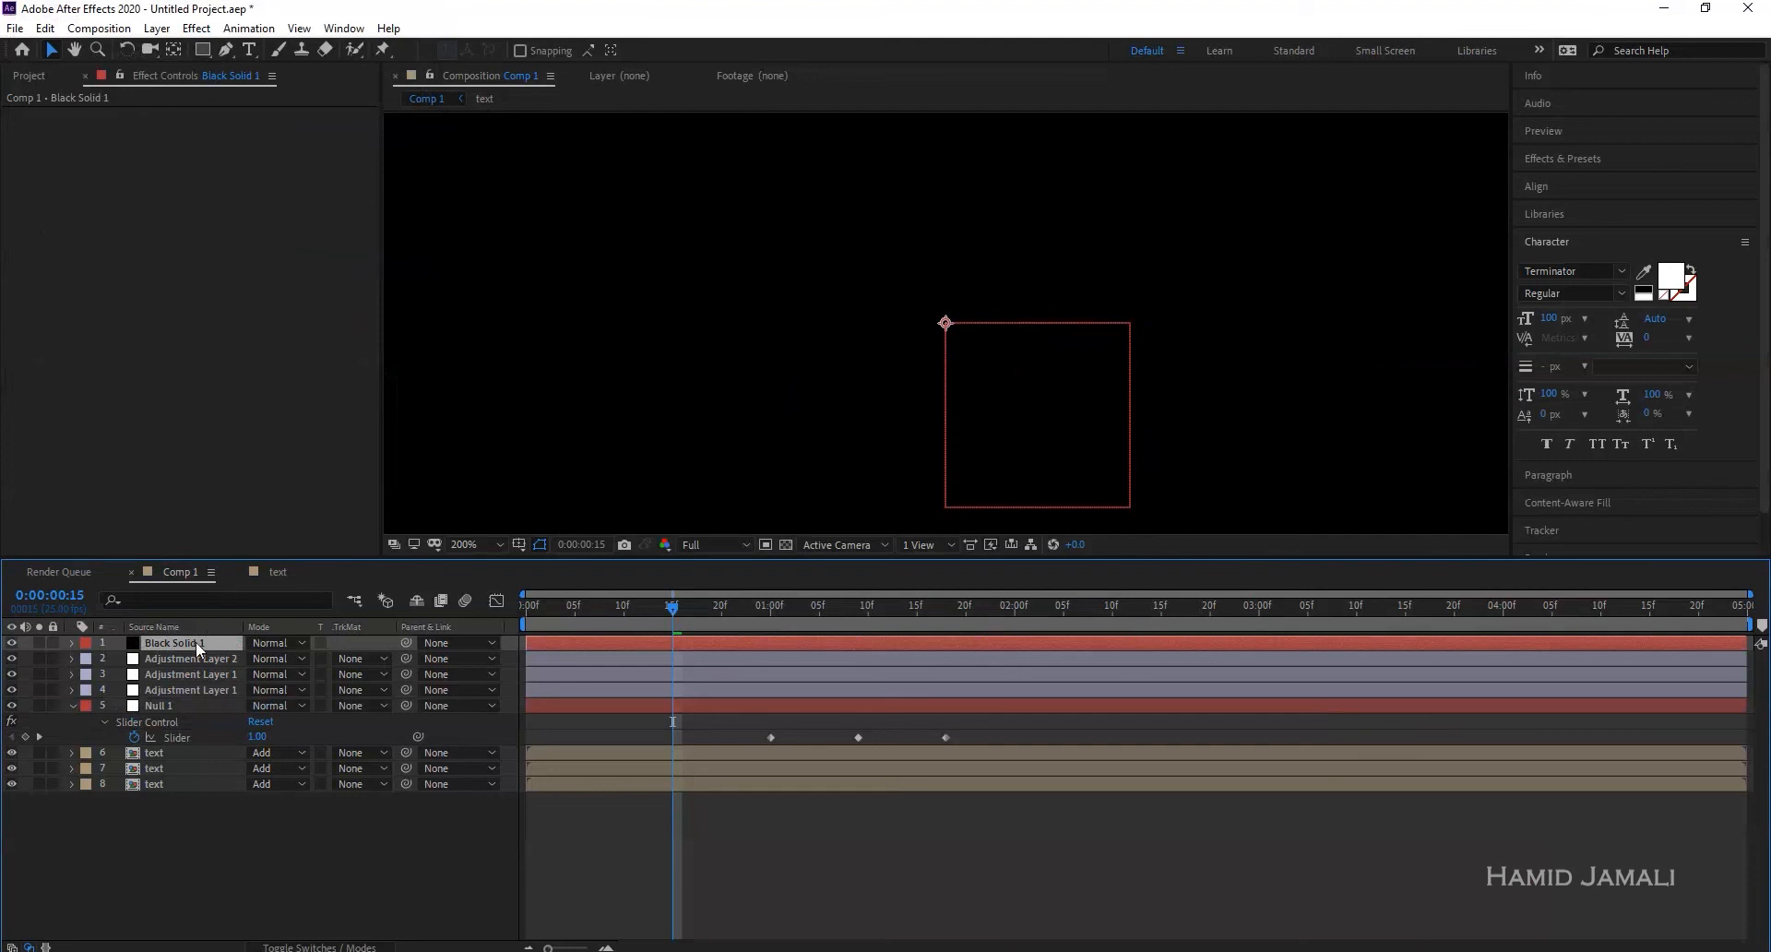
- Apply Venetian Blinds to the solid with Transition Completion at 96%
left_click(200, 30)
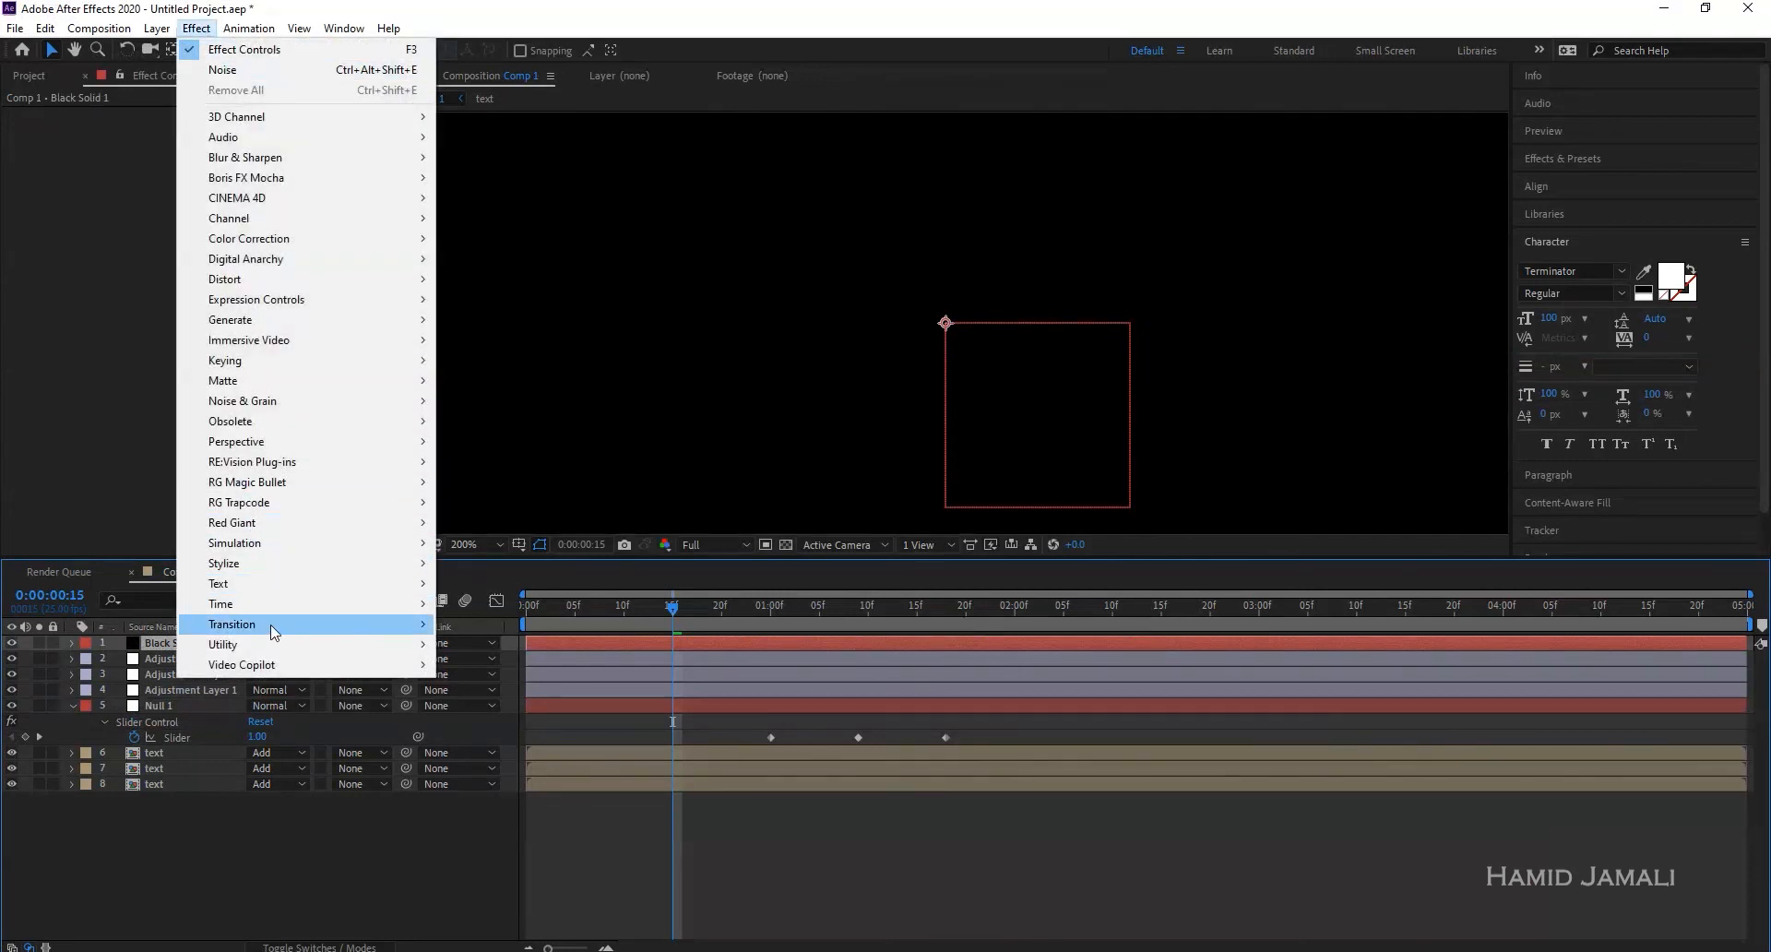
mouse_move(277, 631)
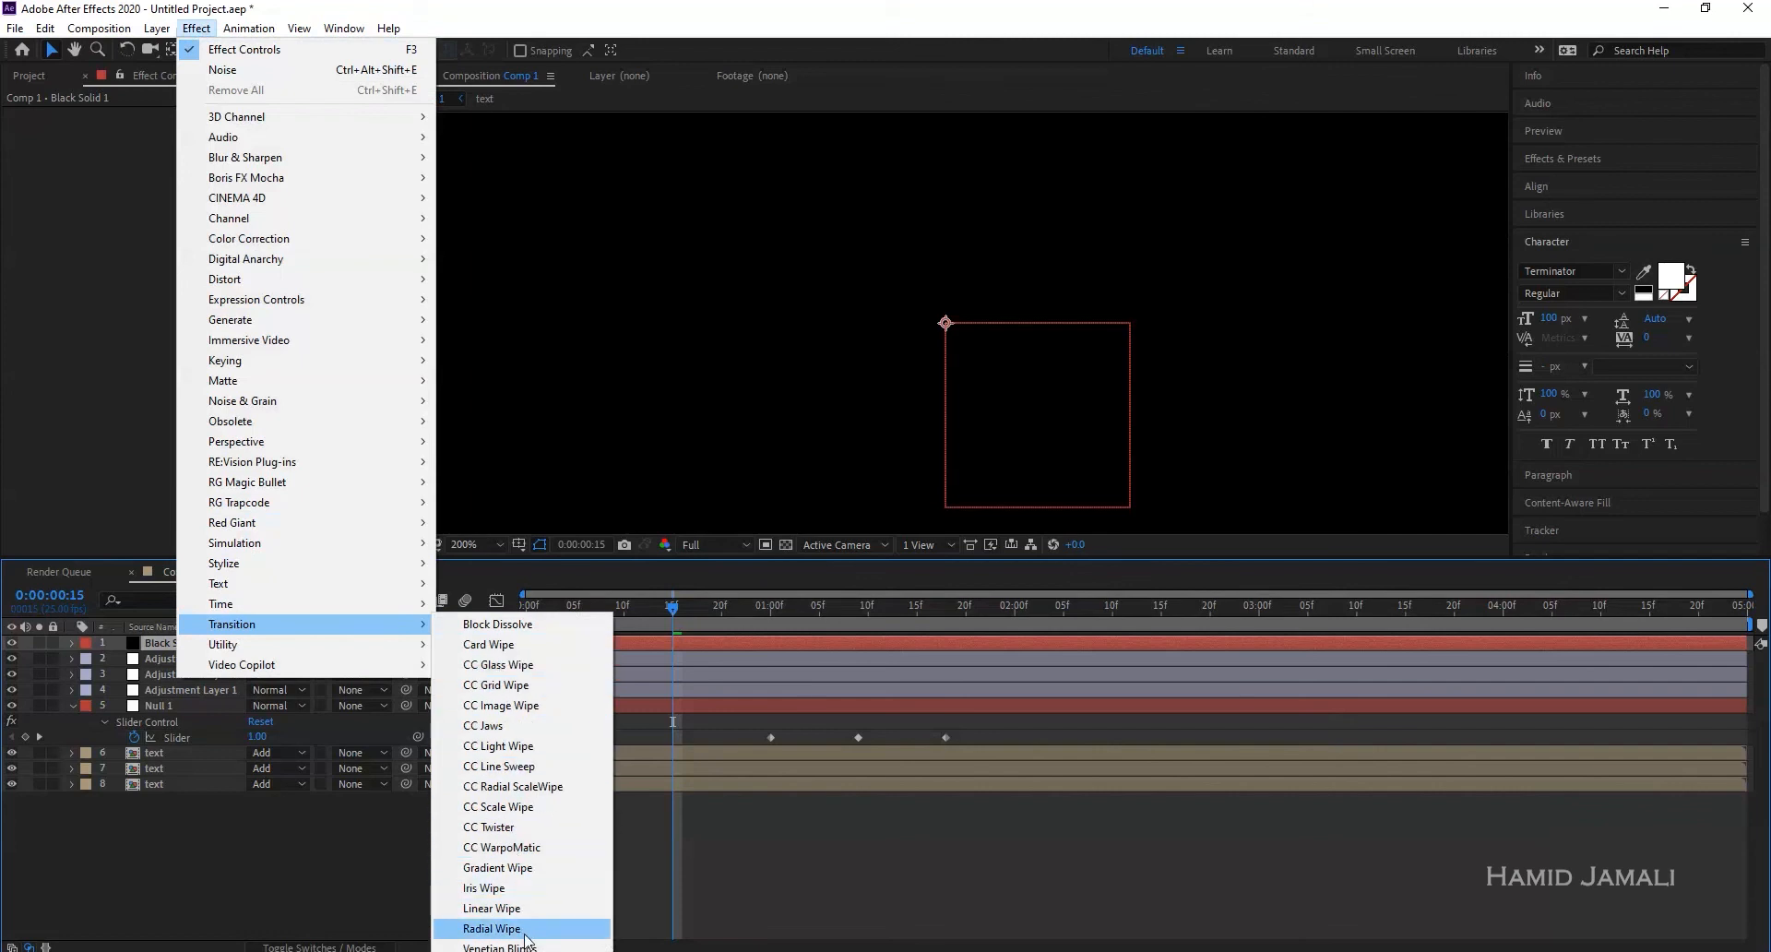
left_click(496, 947)
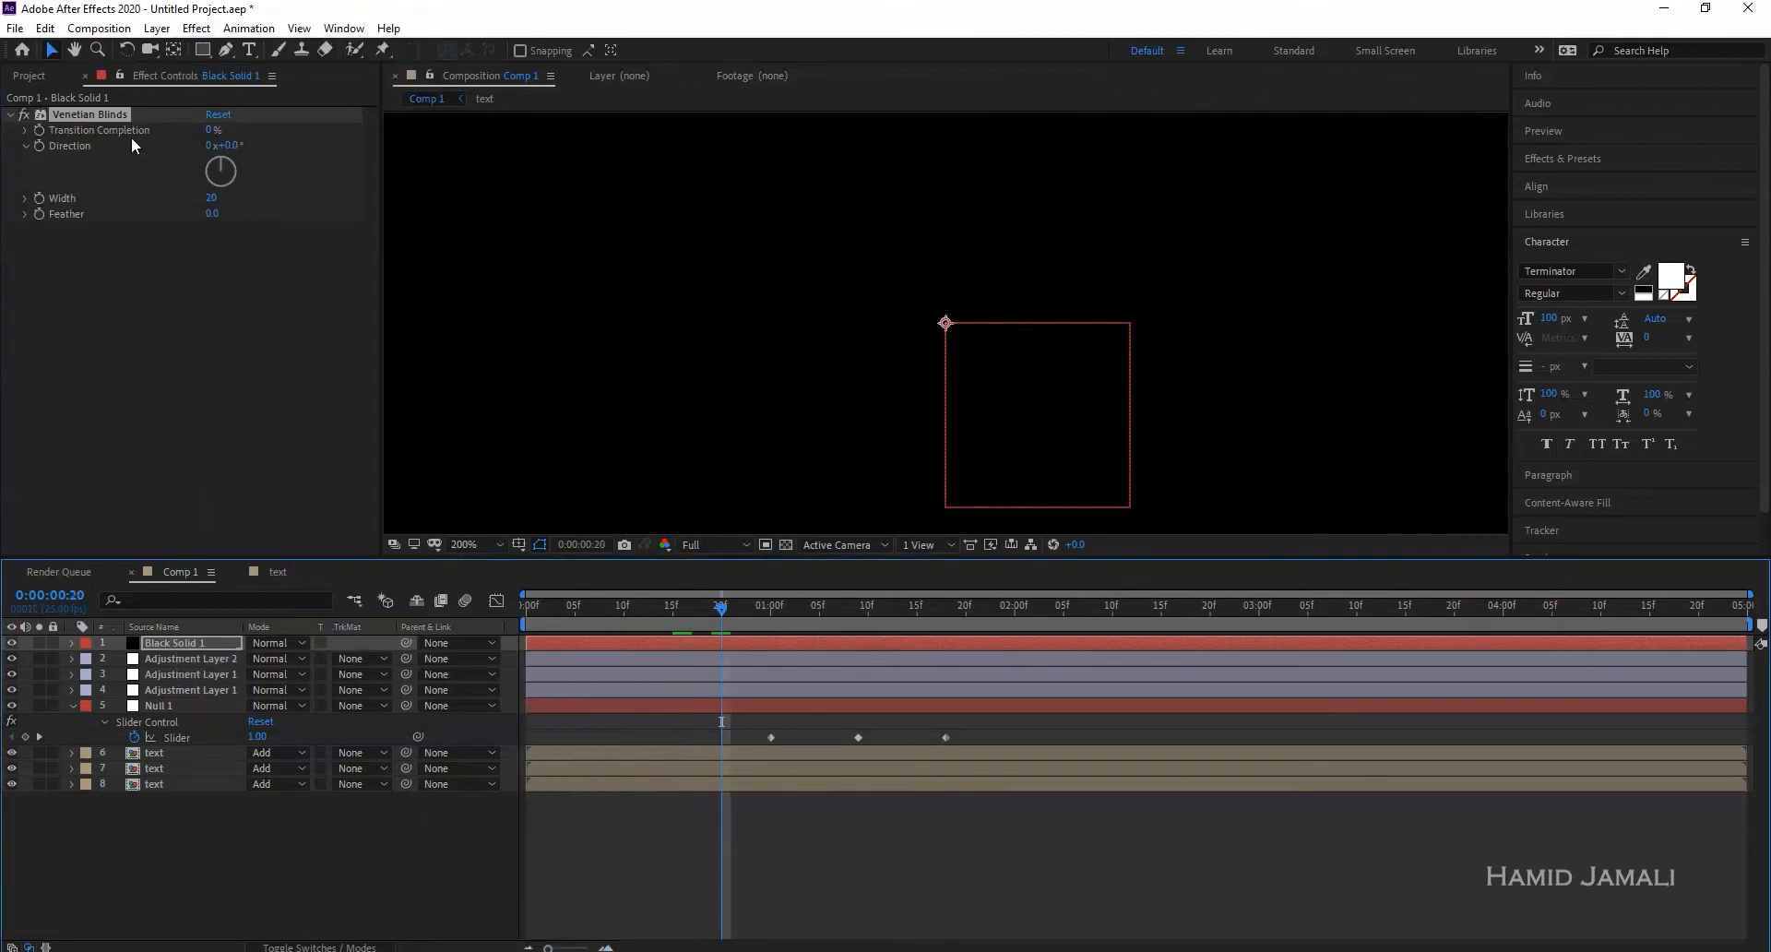
left_click_drag(207, 127, 248, 137)
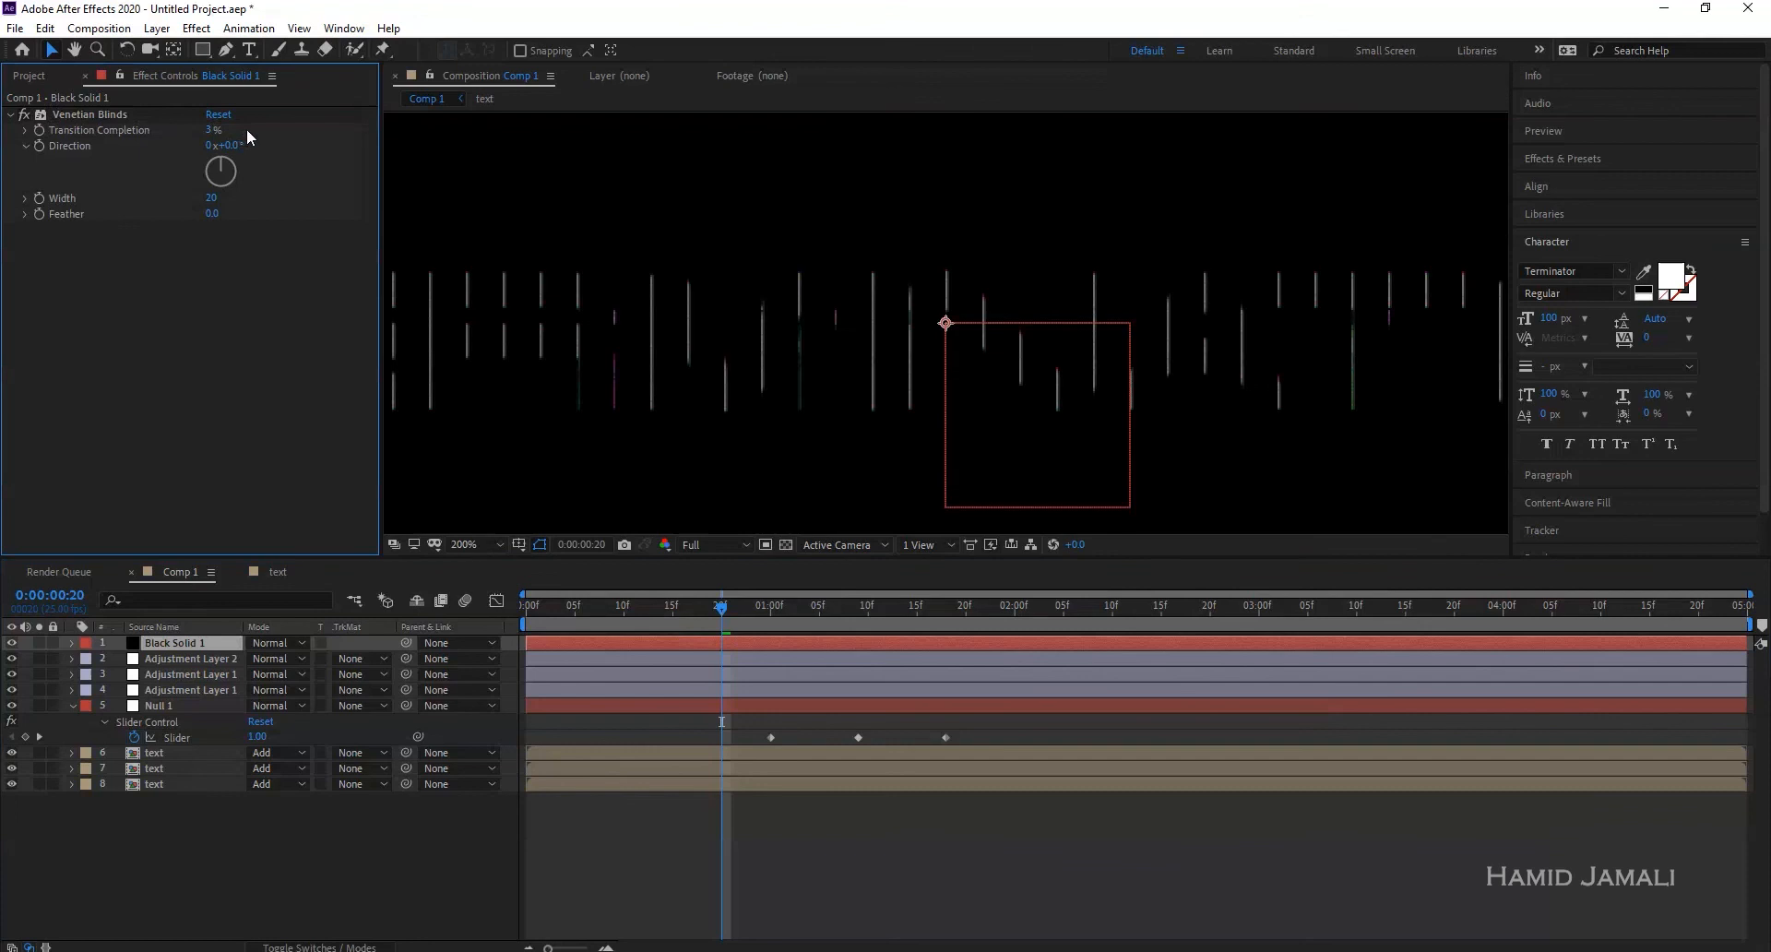
left_click_drag(211, 128, 293, 126)
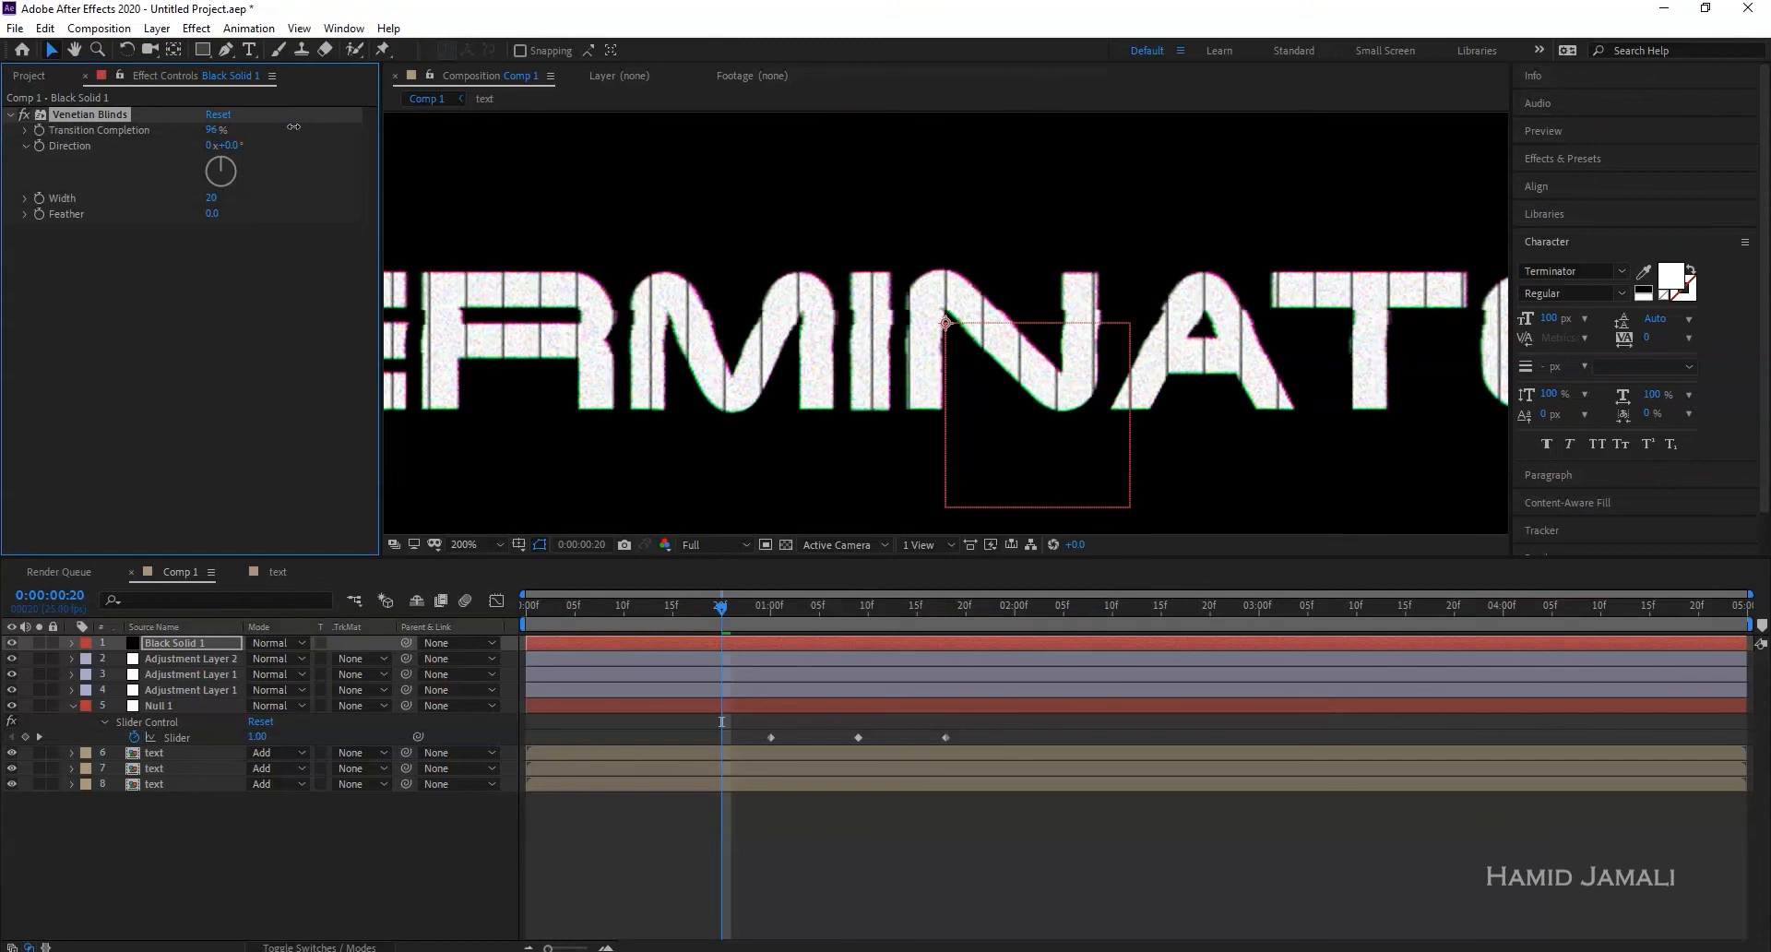
- Set the Venetian Blinds Direction to 90° for horizontal stripes
left_click_drag(224, 164, 260, 147)
left_click(238, 146)
type("90")
key("Return")
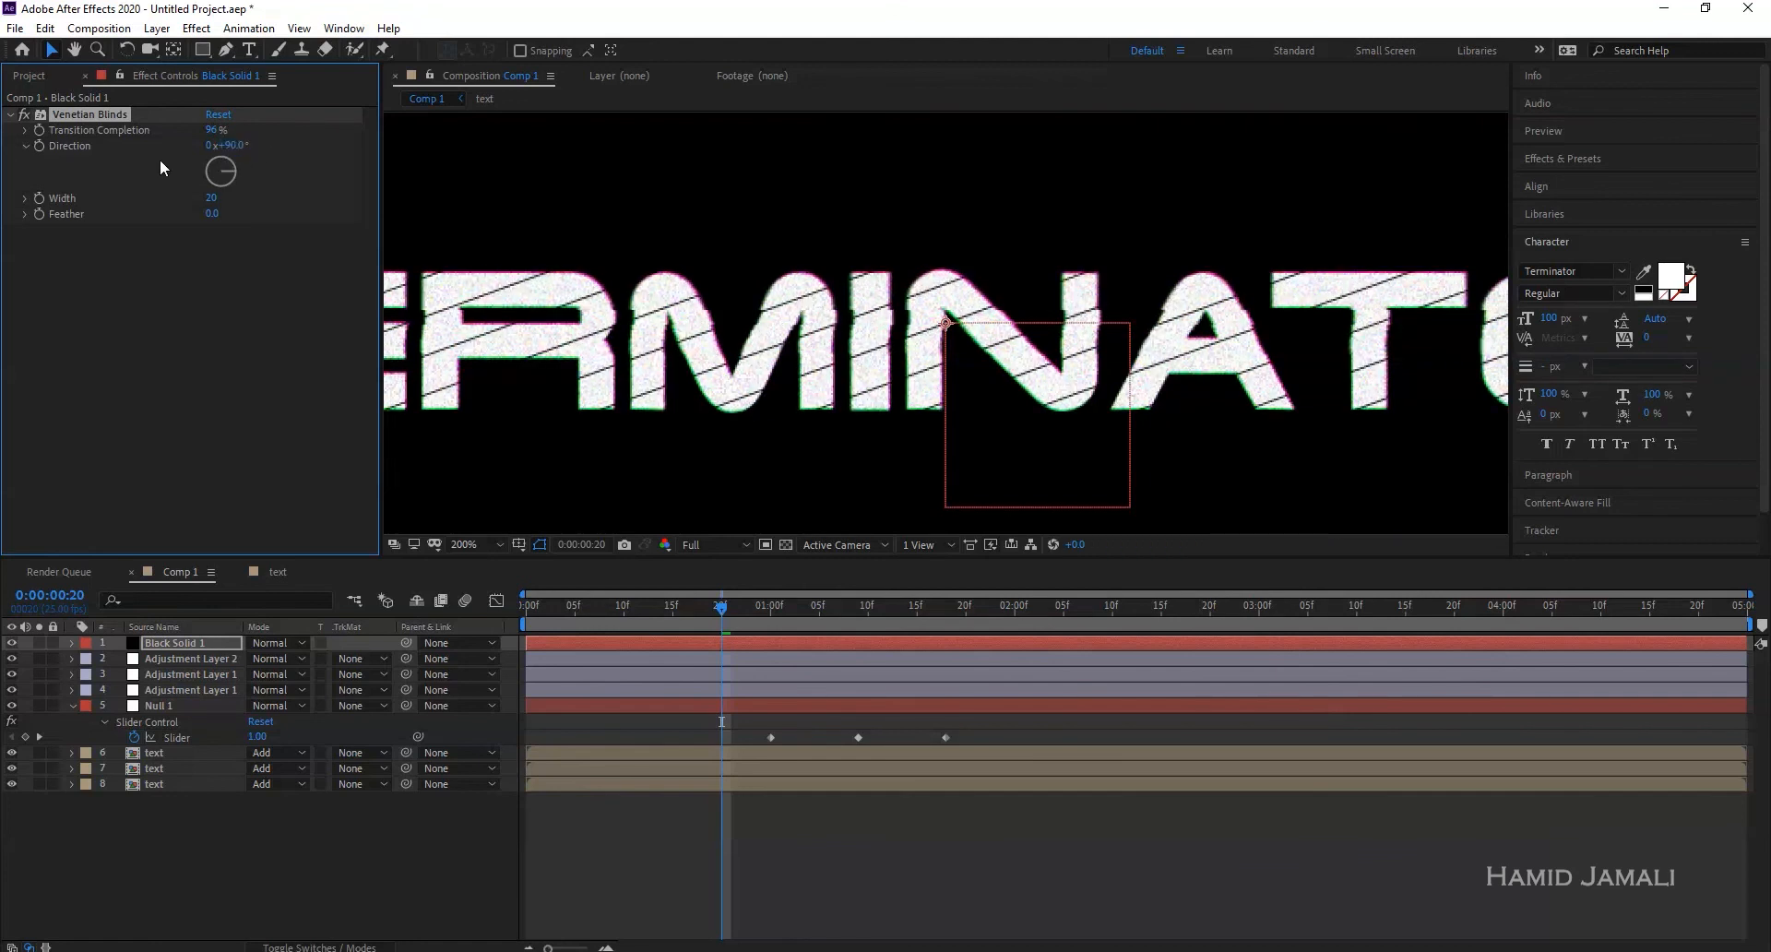
- Set the blinds' Width to 8, after trying 5 and 10
left_click_drag(214, 199, 193, 201)
left_click(208, 198)
type("5")
key("Return")
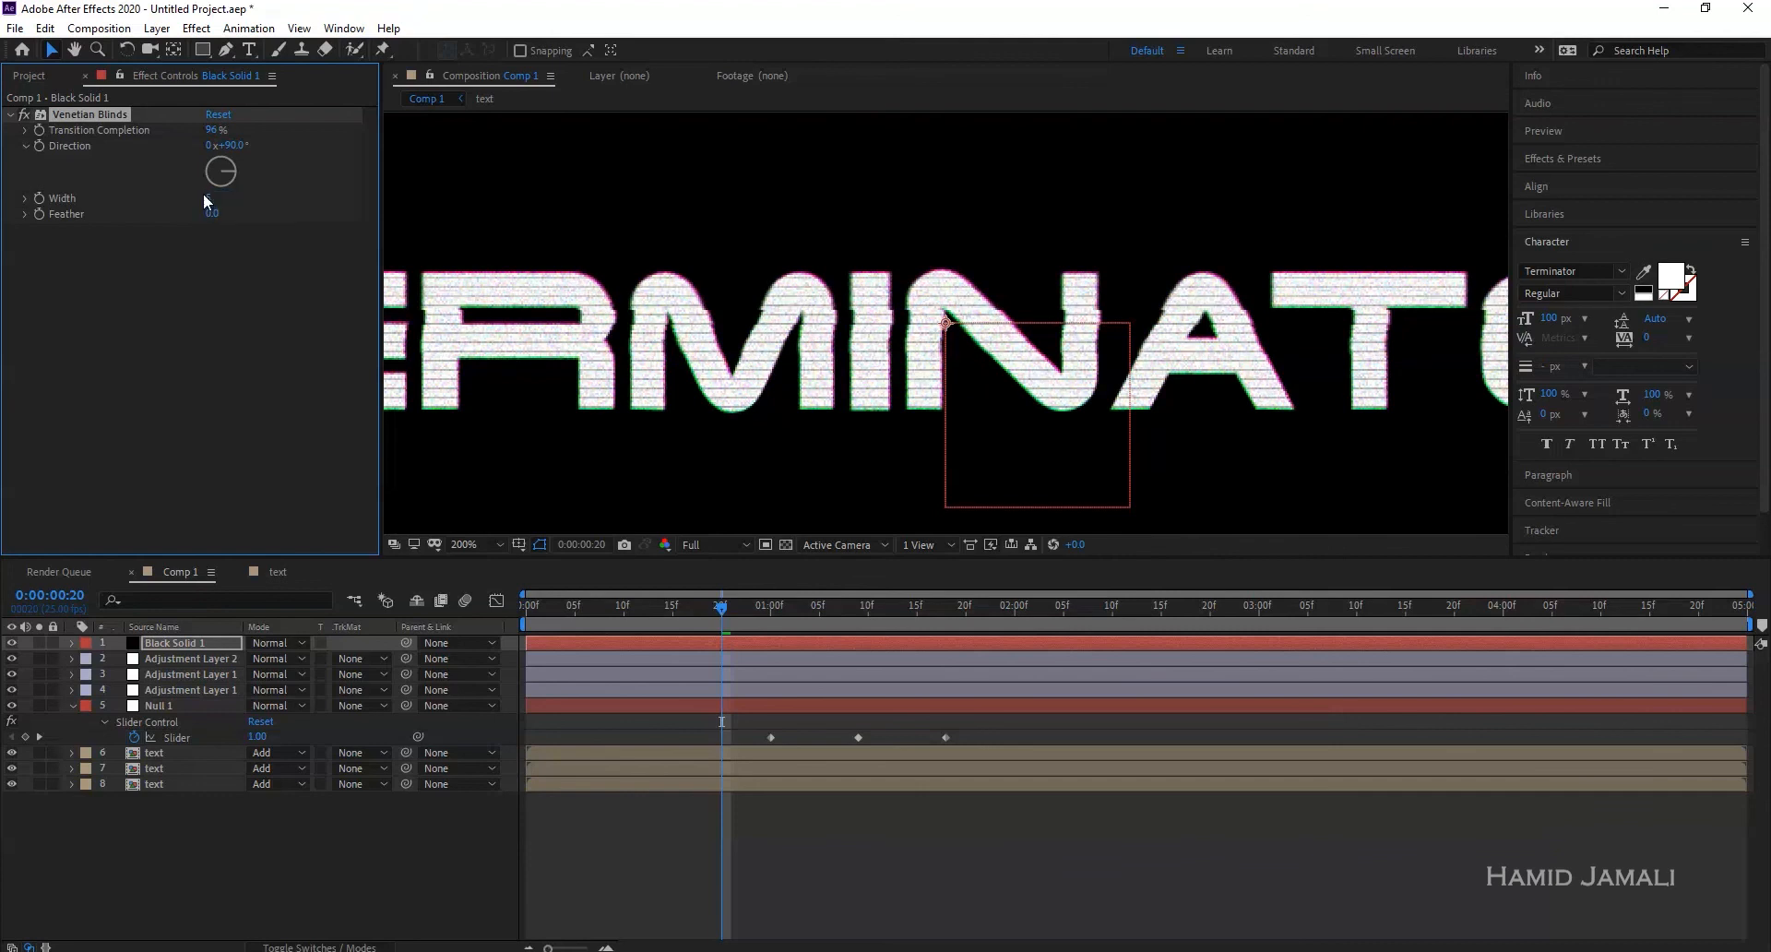
left_click(210, 197)
type("10")
key("Return")
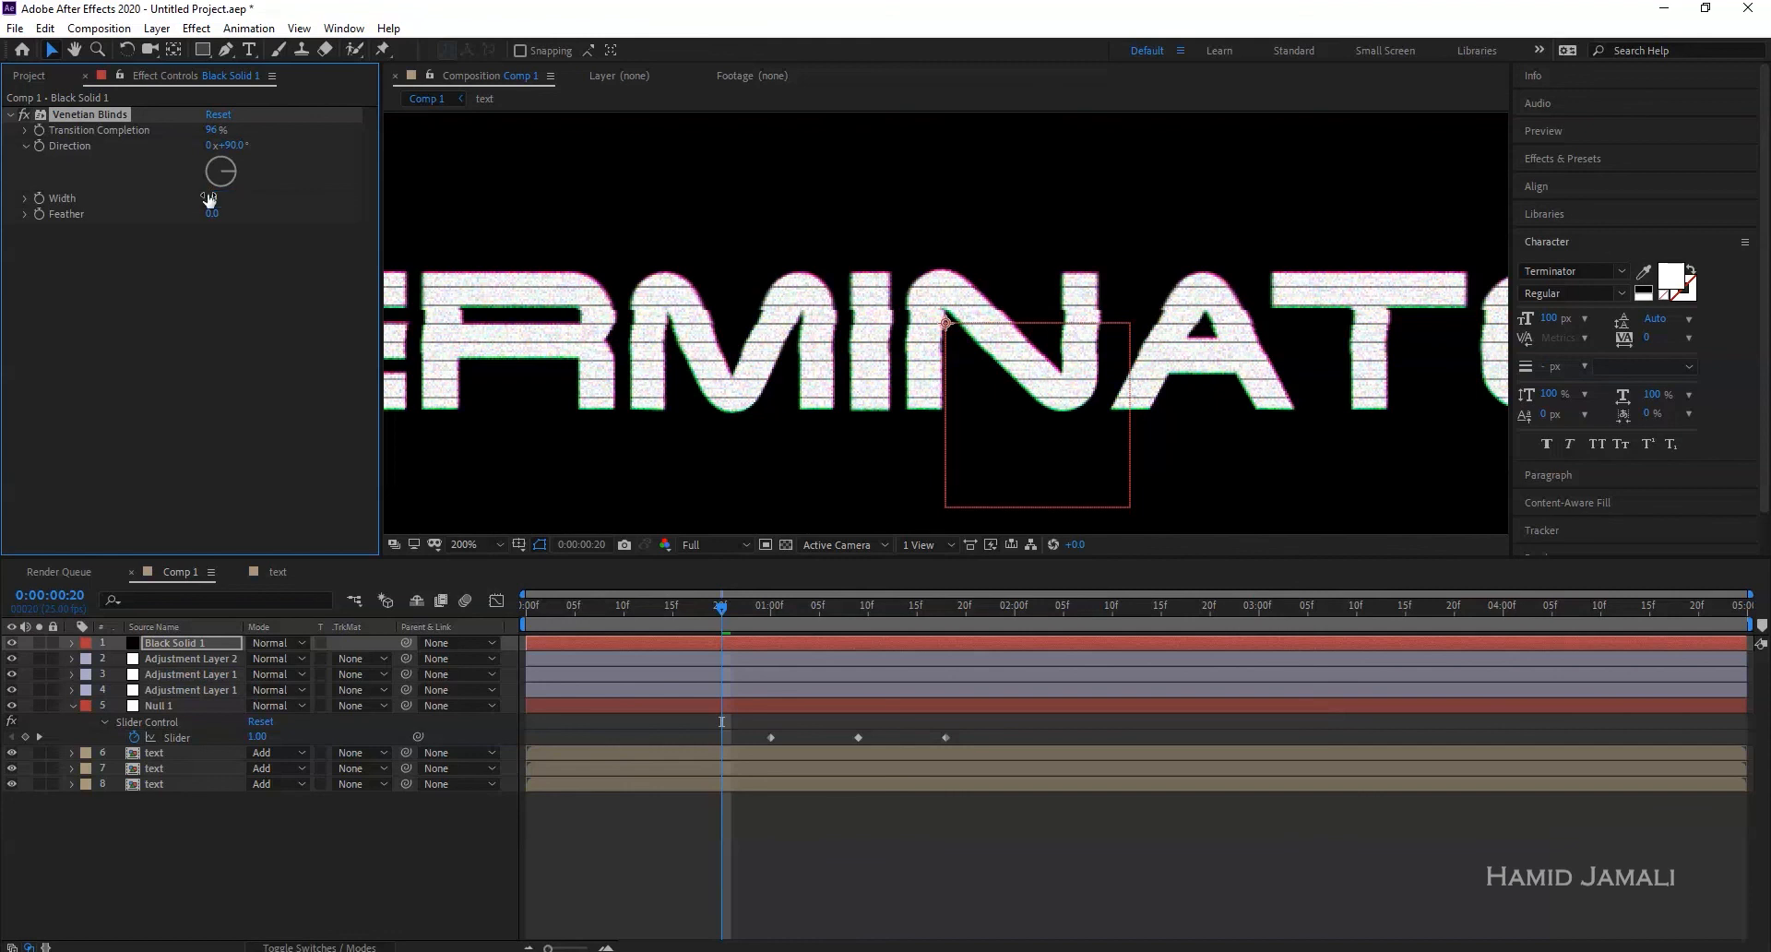
left_click(210, 197)
type("8")
key("Return")
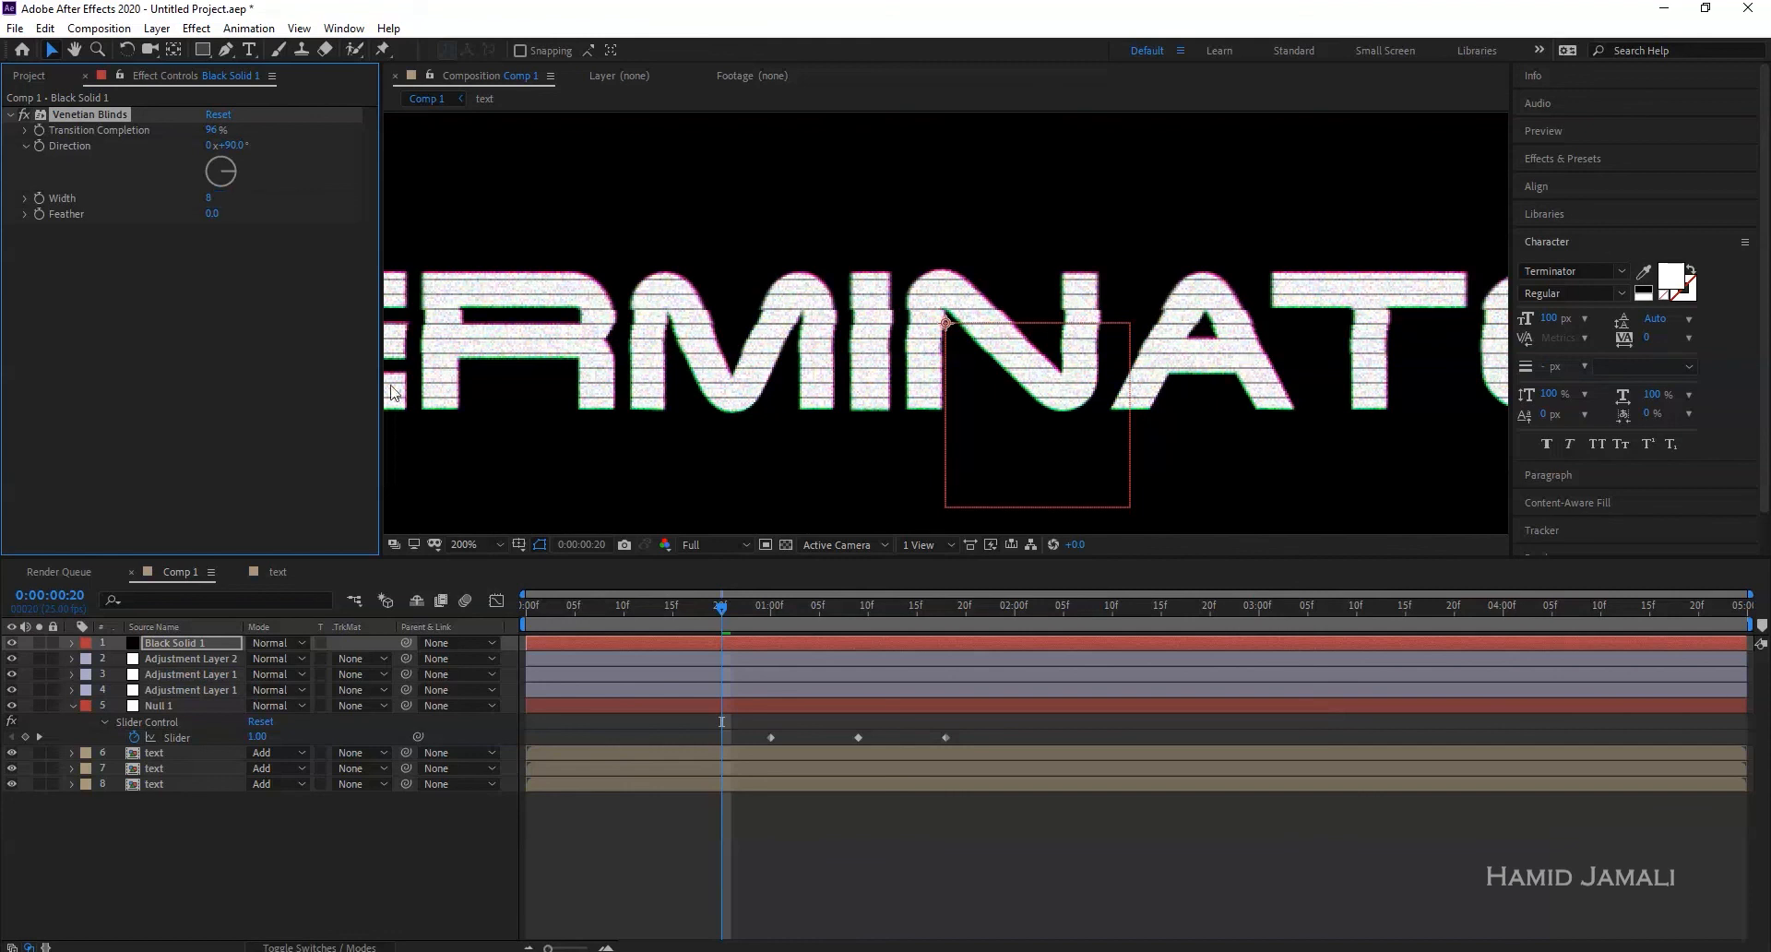
- Inspect the stripes at frame 15 zoomed in, then preview the animation
left_click_drag(723, 606, 672, 607)
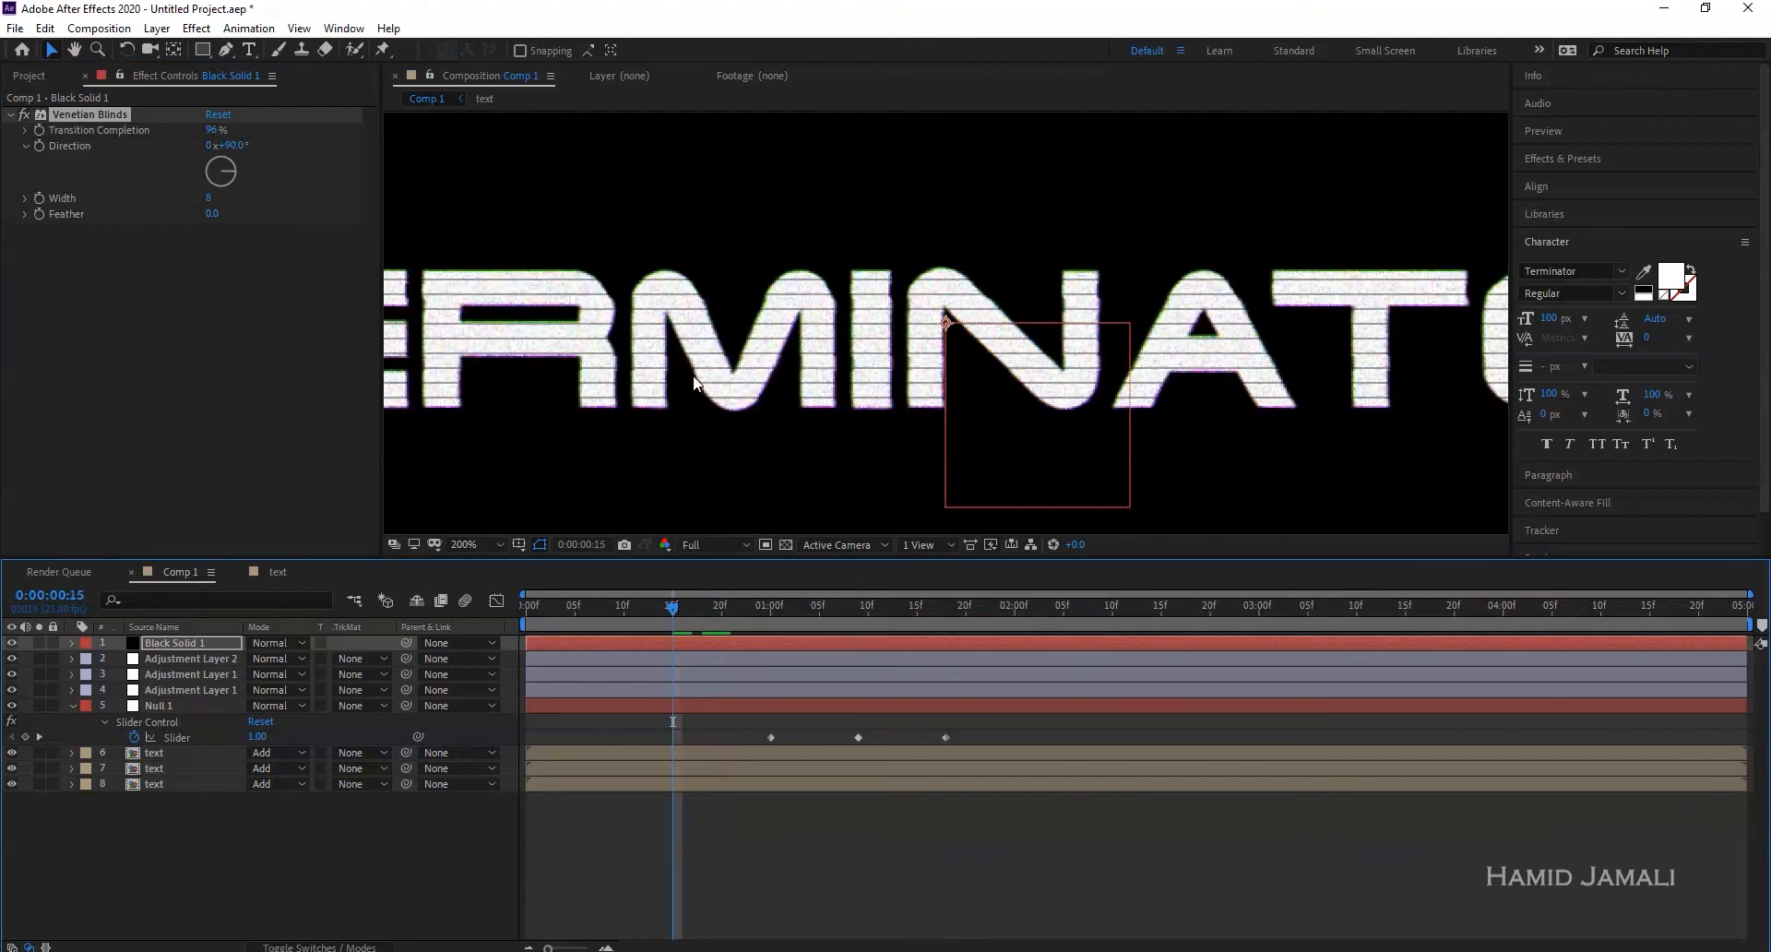
key("period")
key("comma")
key("comma")
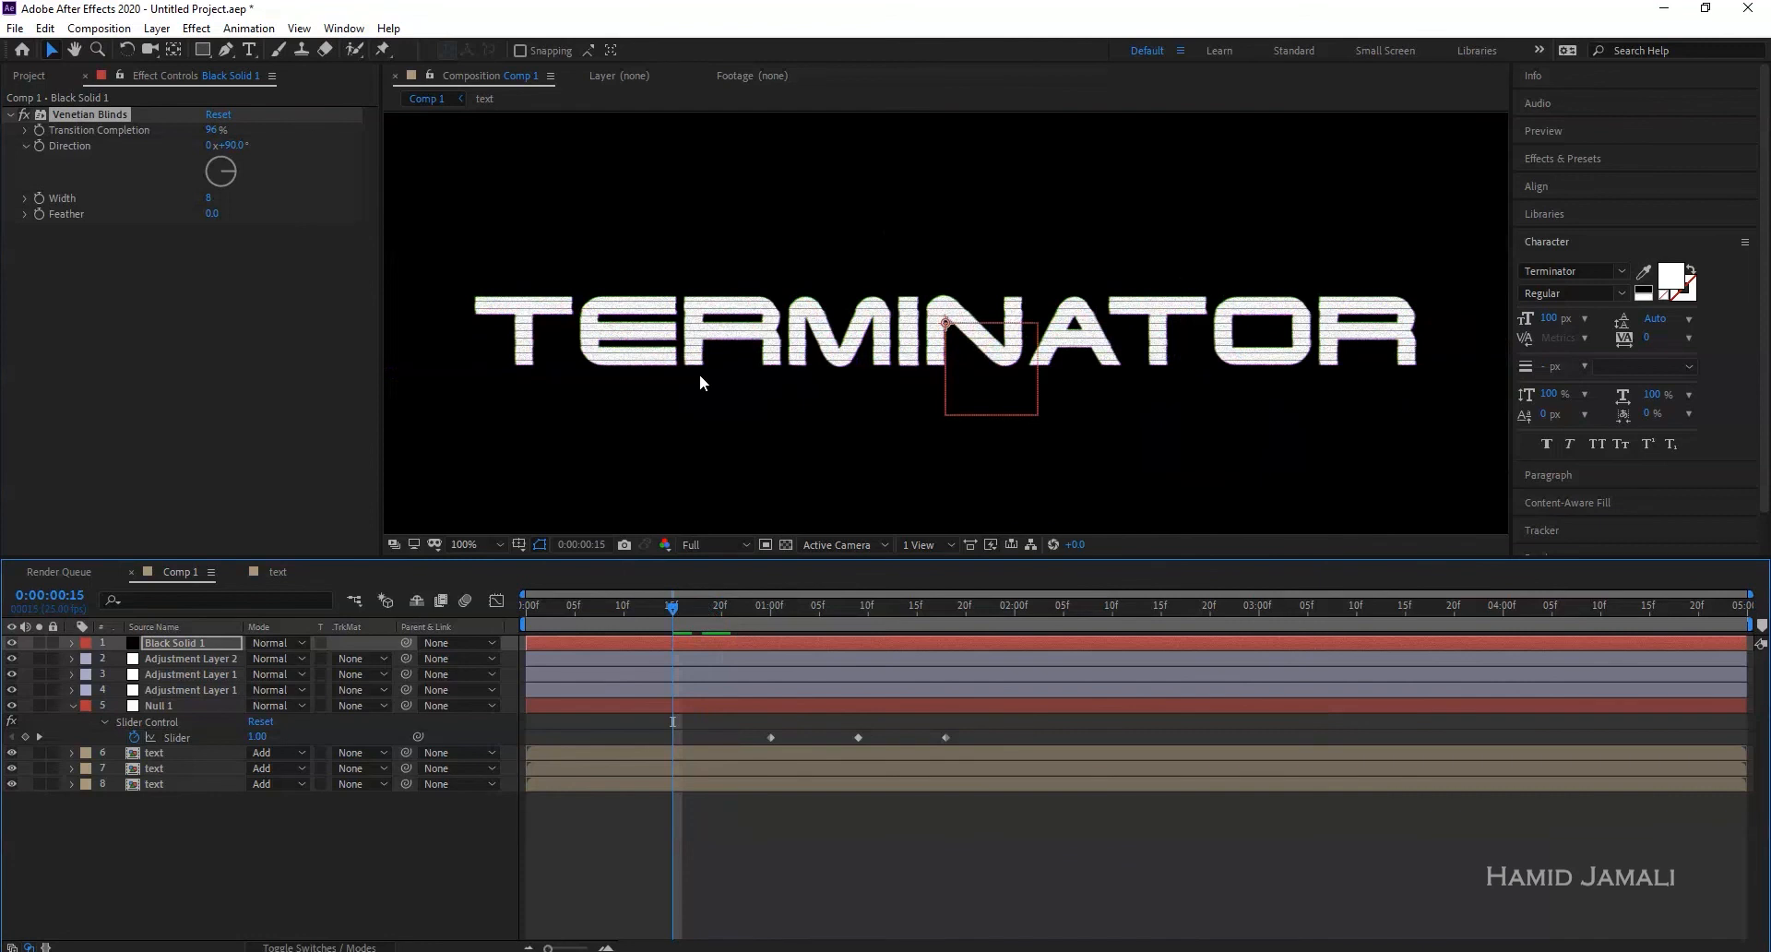
key("space")
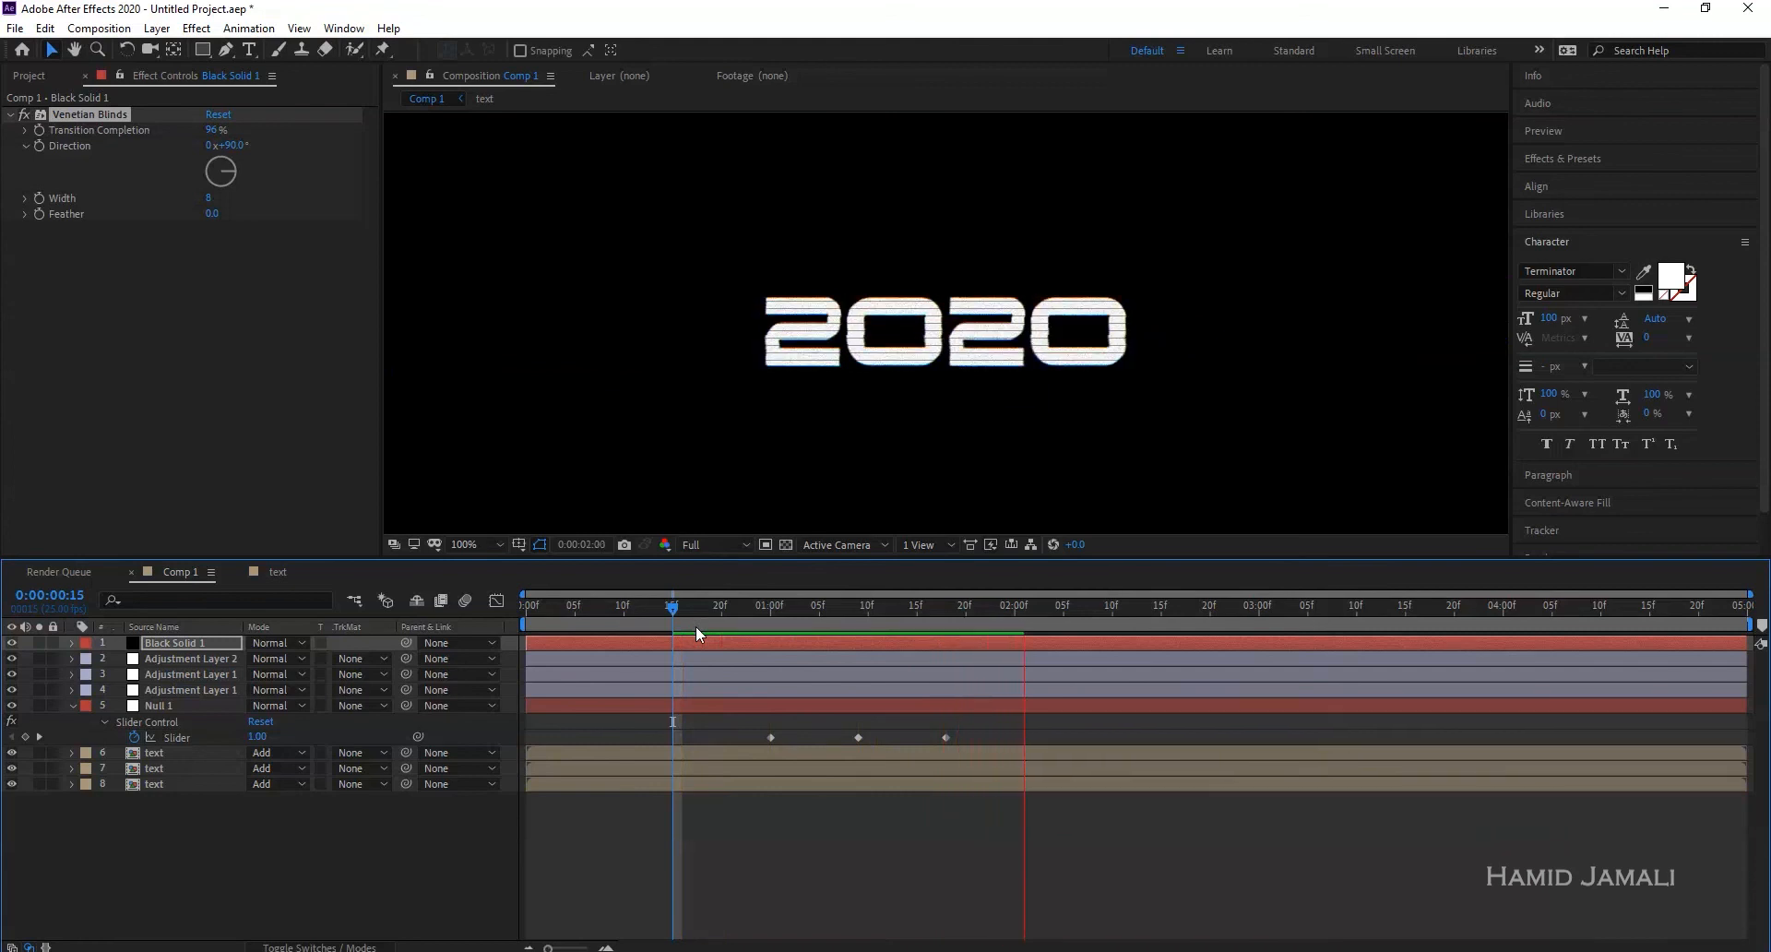
- Turn on Preserve Underlying Transparency for Black Solid 1, checking 2020 against the transparency grid
left_click_drag(969, 607, 975, 607)
left_click(787, 544)
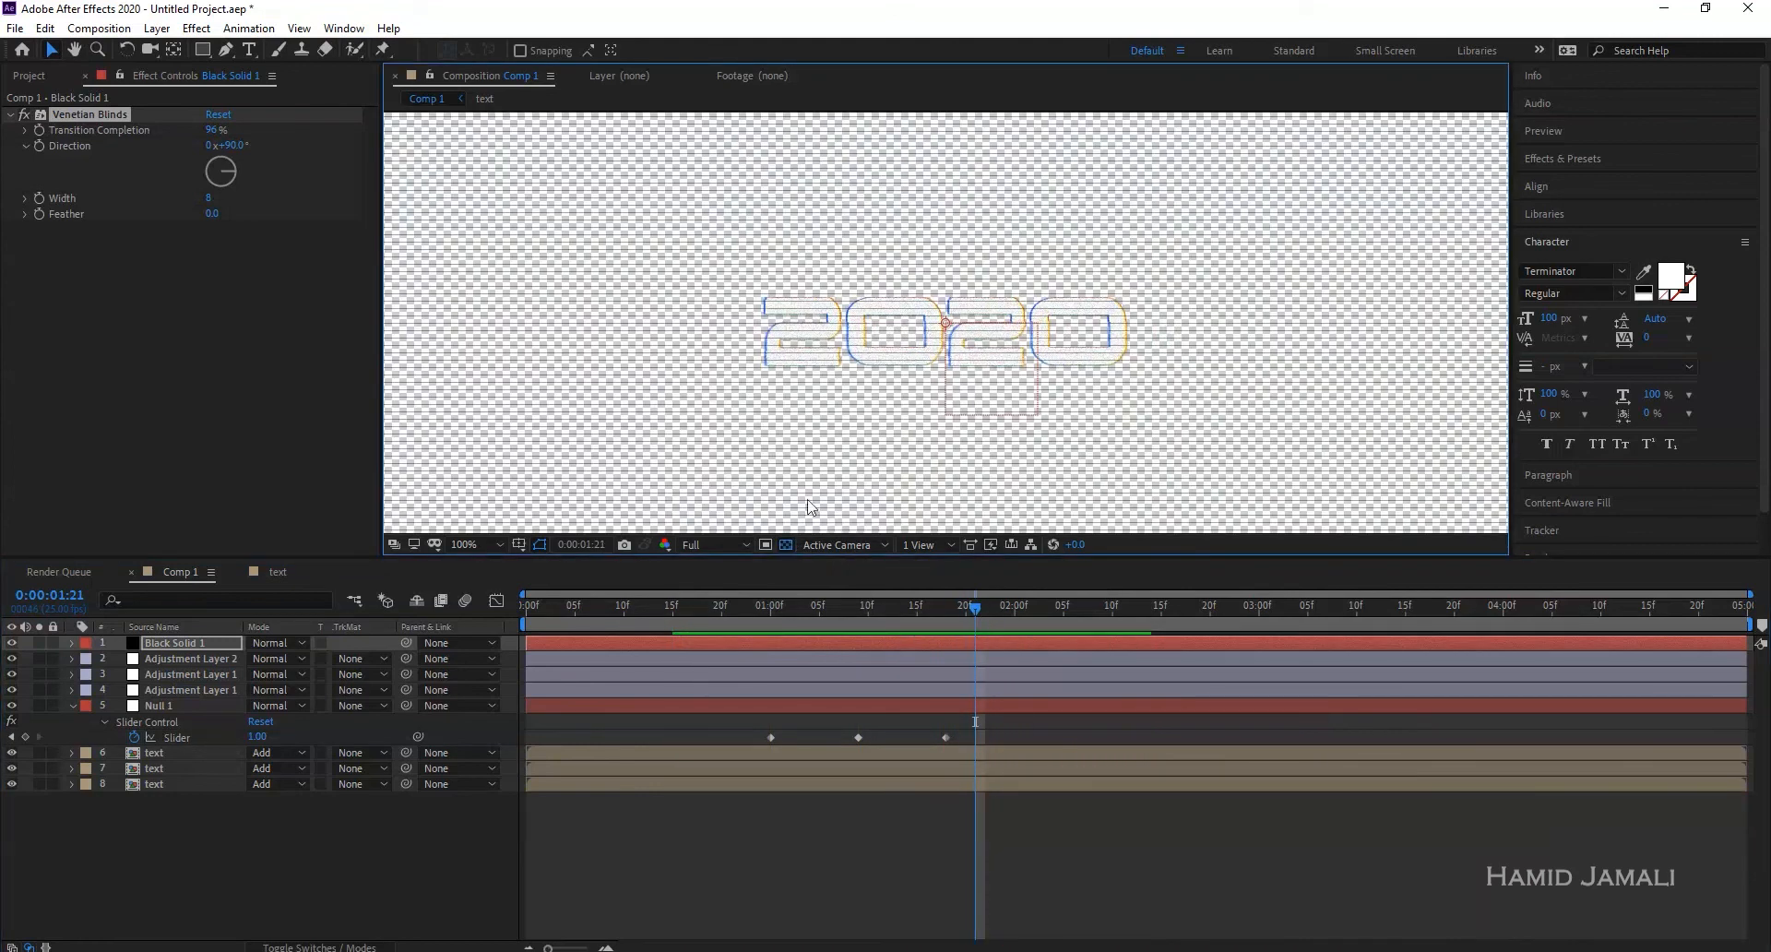
left_click(203, 644)
left_click(321, 642)
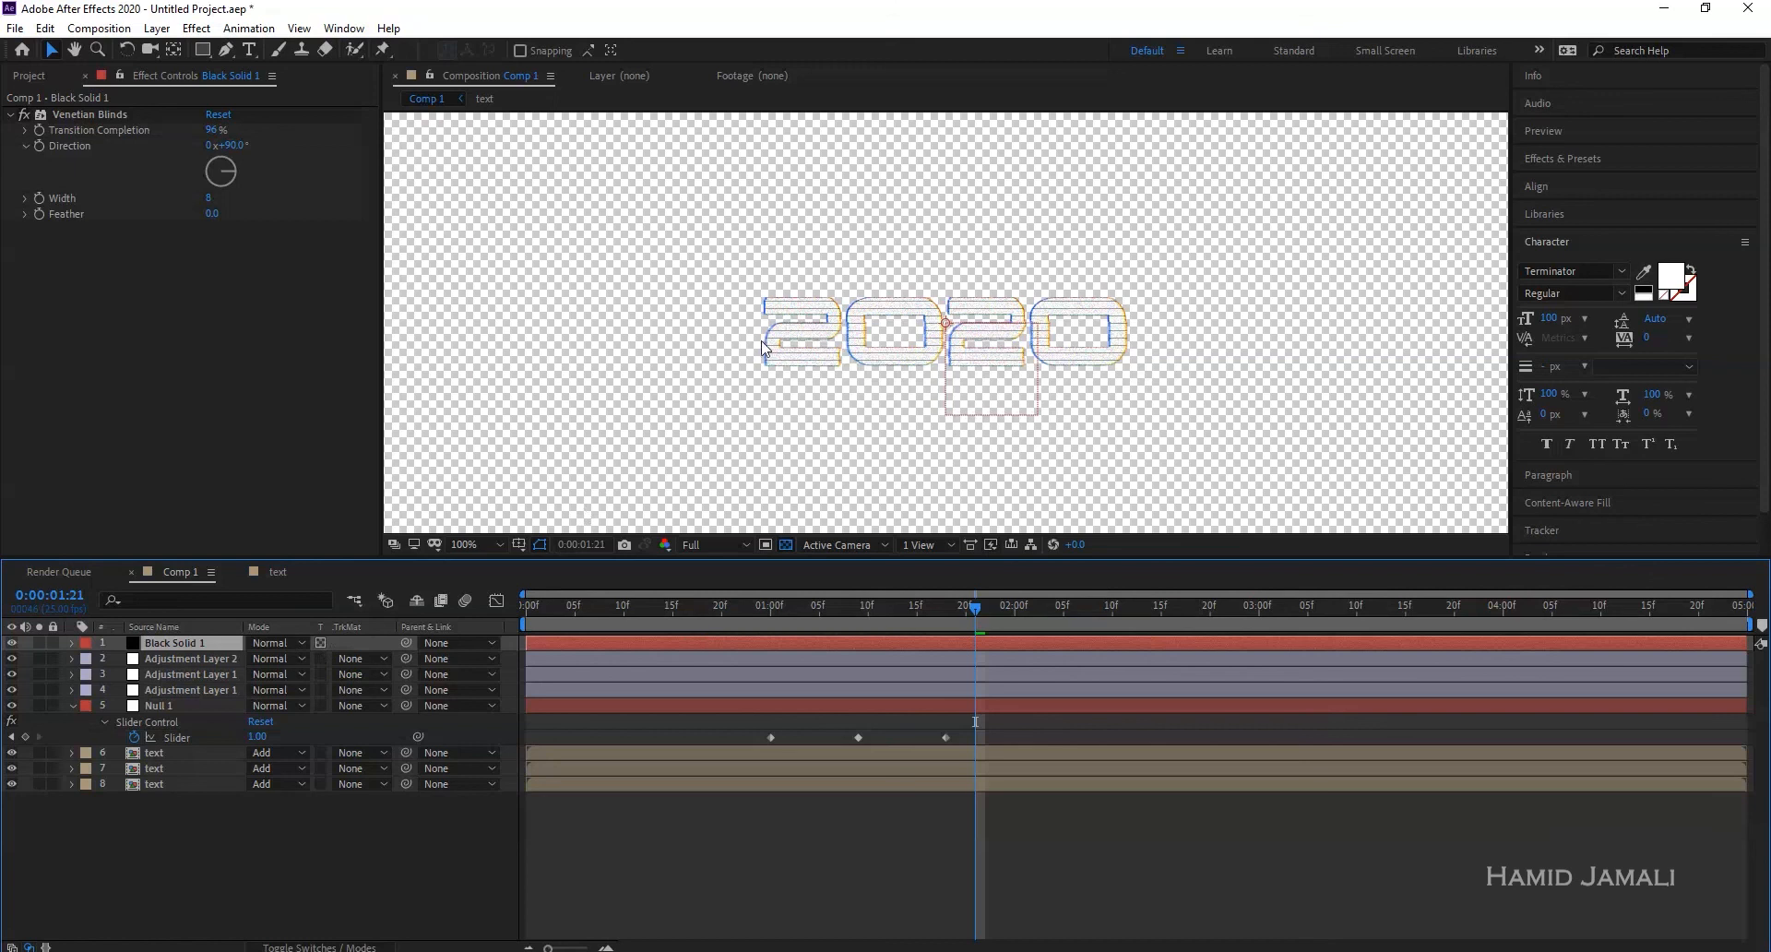
key("period")
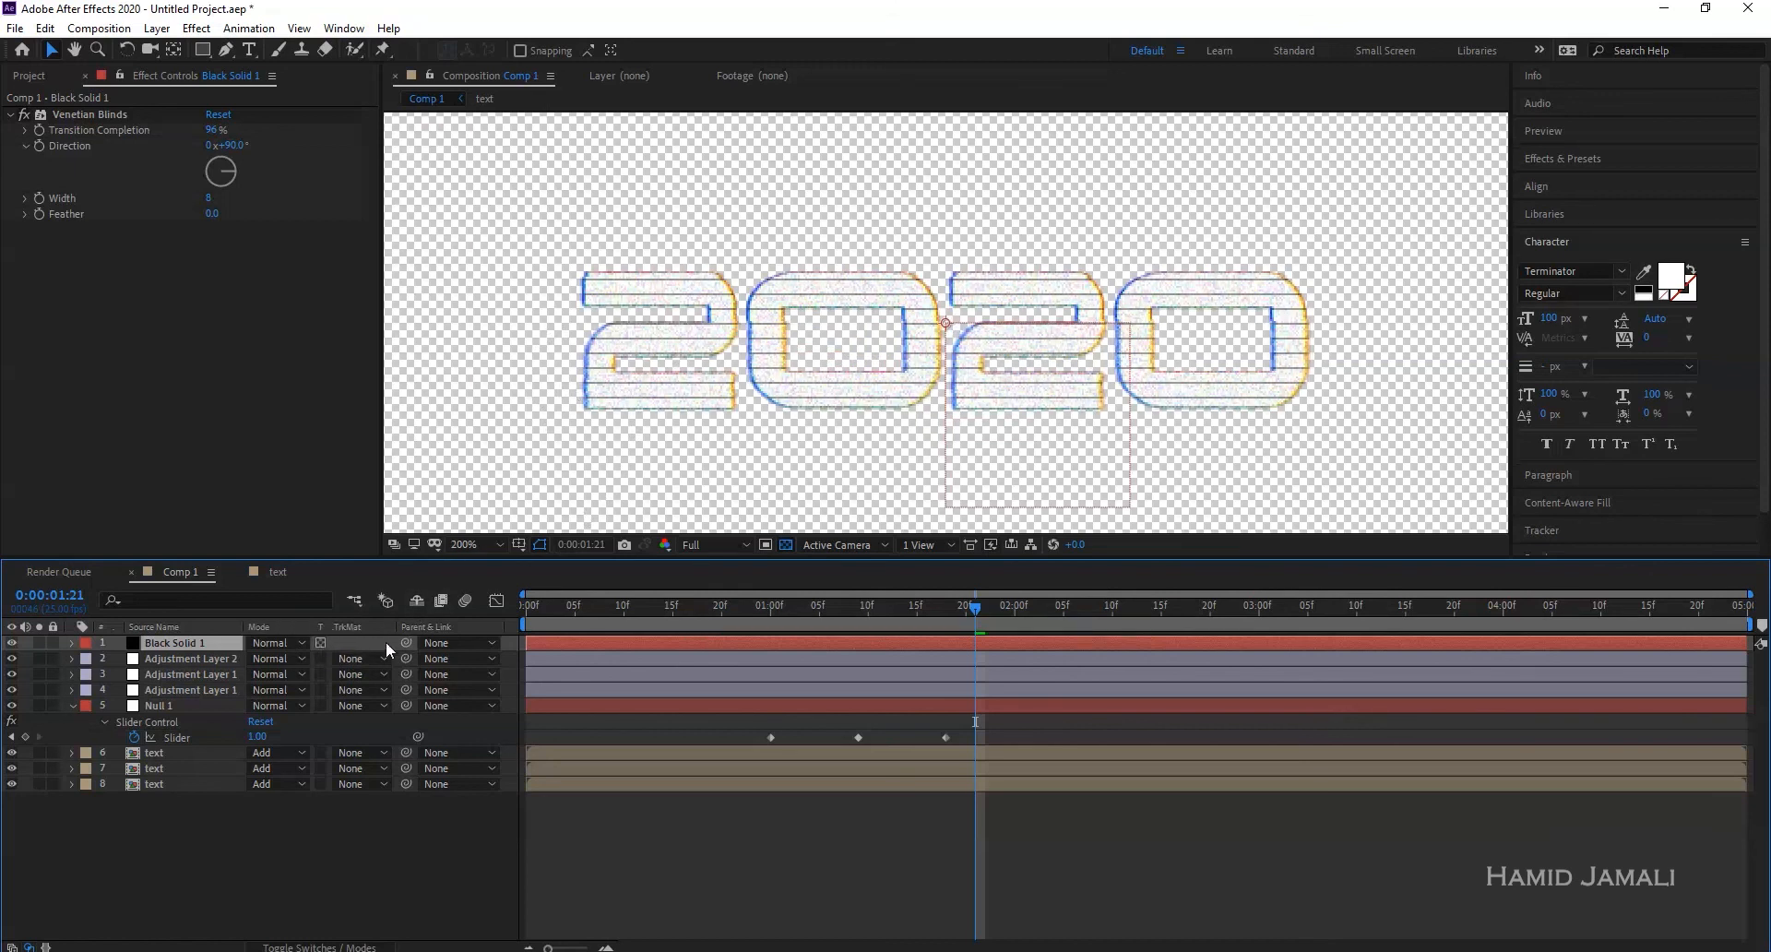
key("comma")
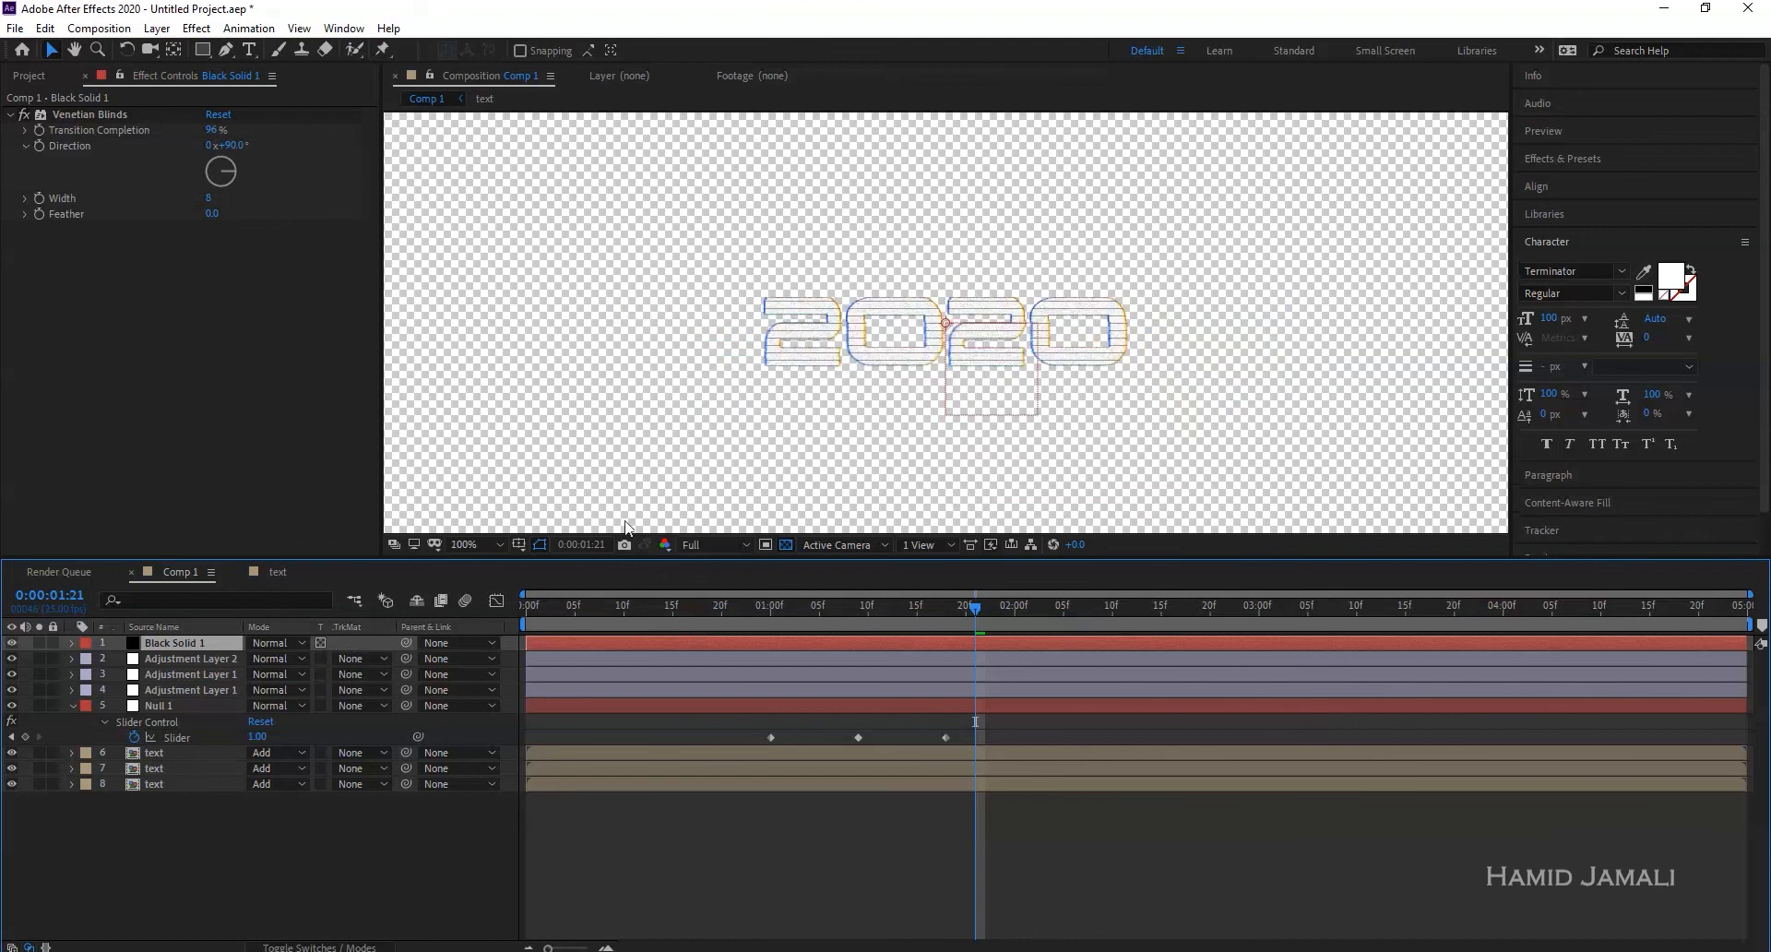
left_click(764, 545)
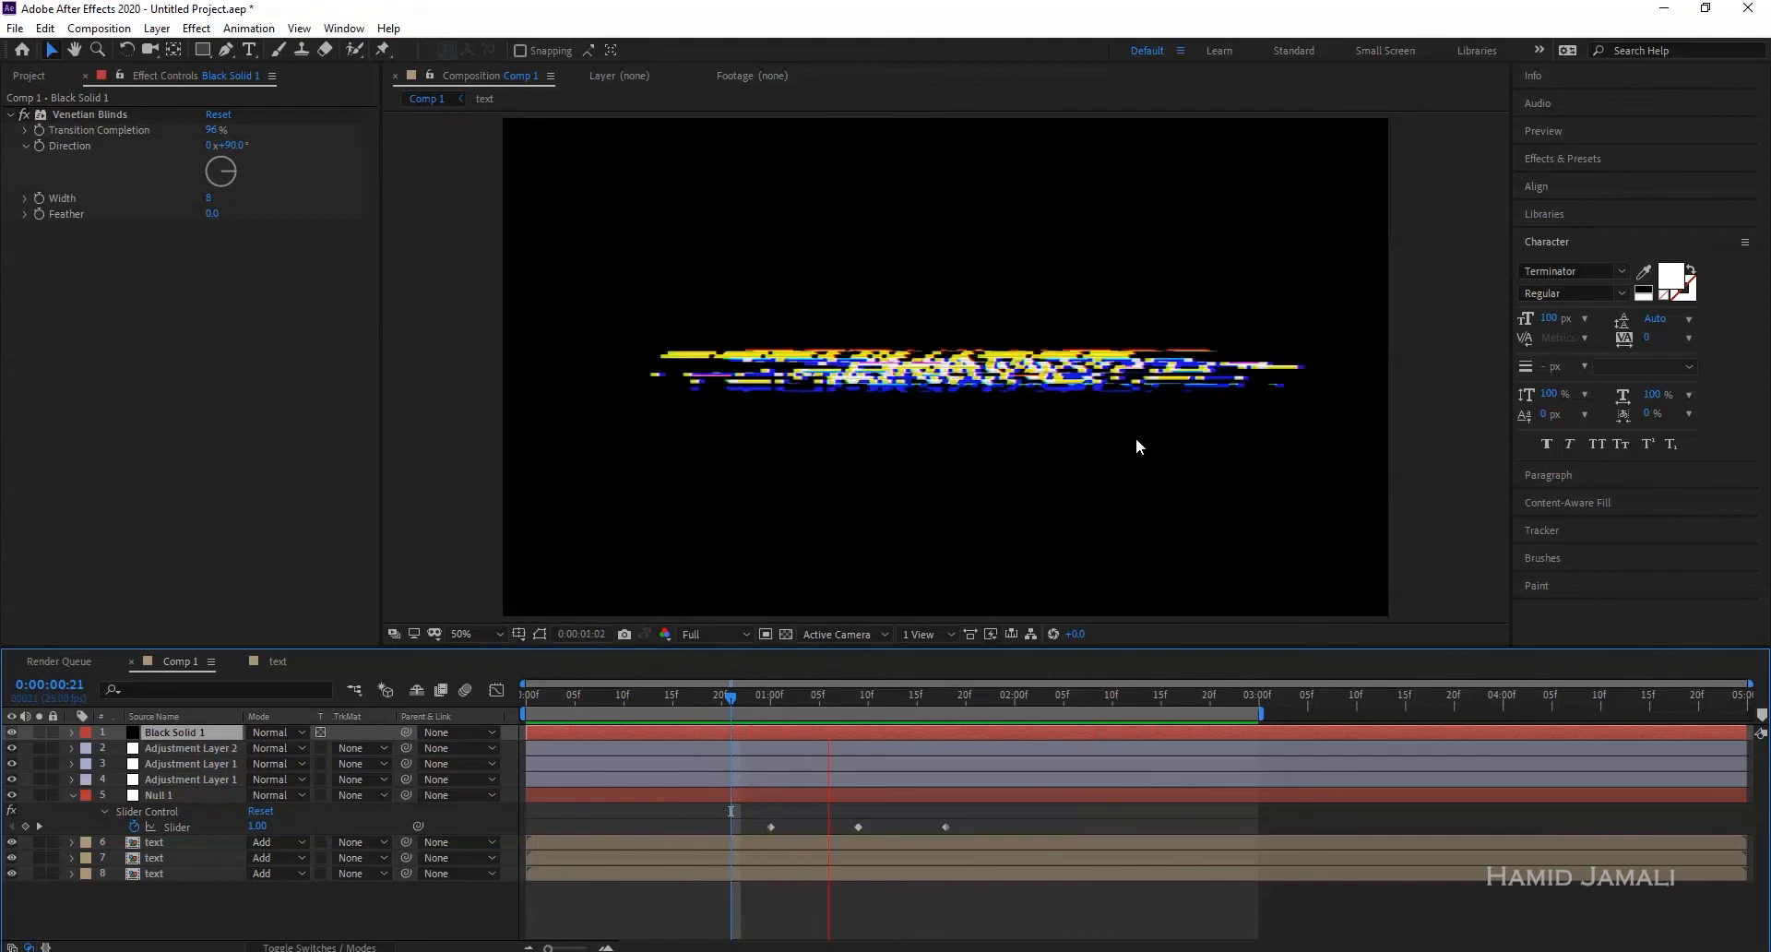
- Inside the text precomp, scrub forward to where 2020 appears, then back to TERMINATOR
double_click(163, 842)
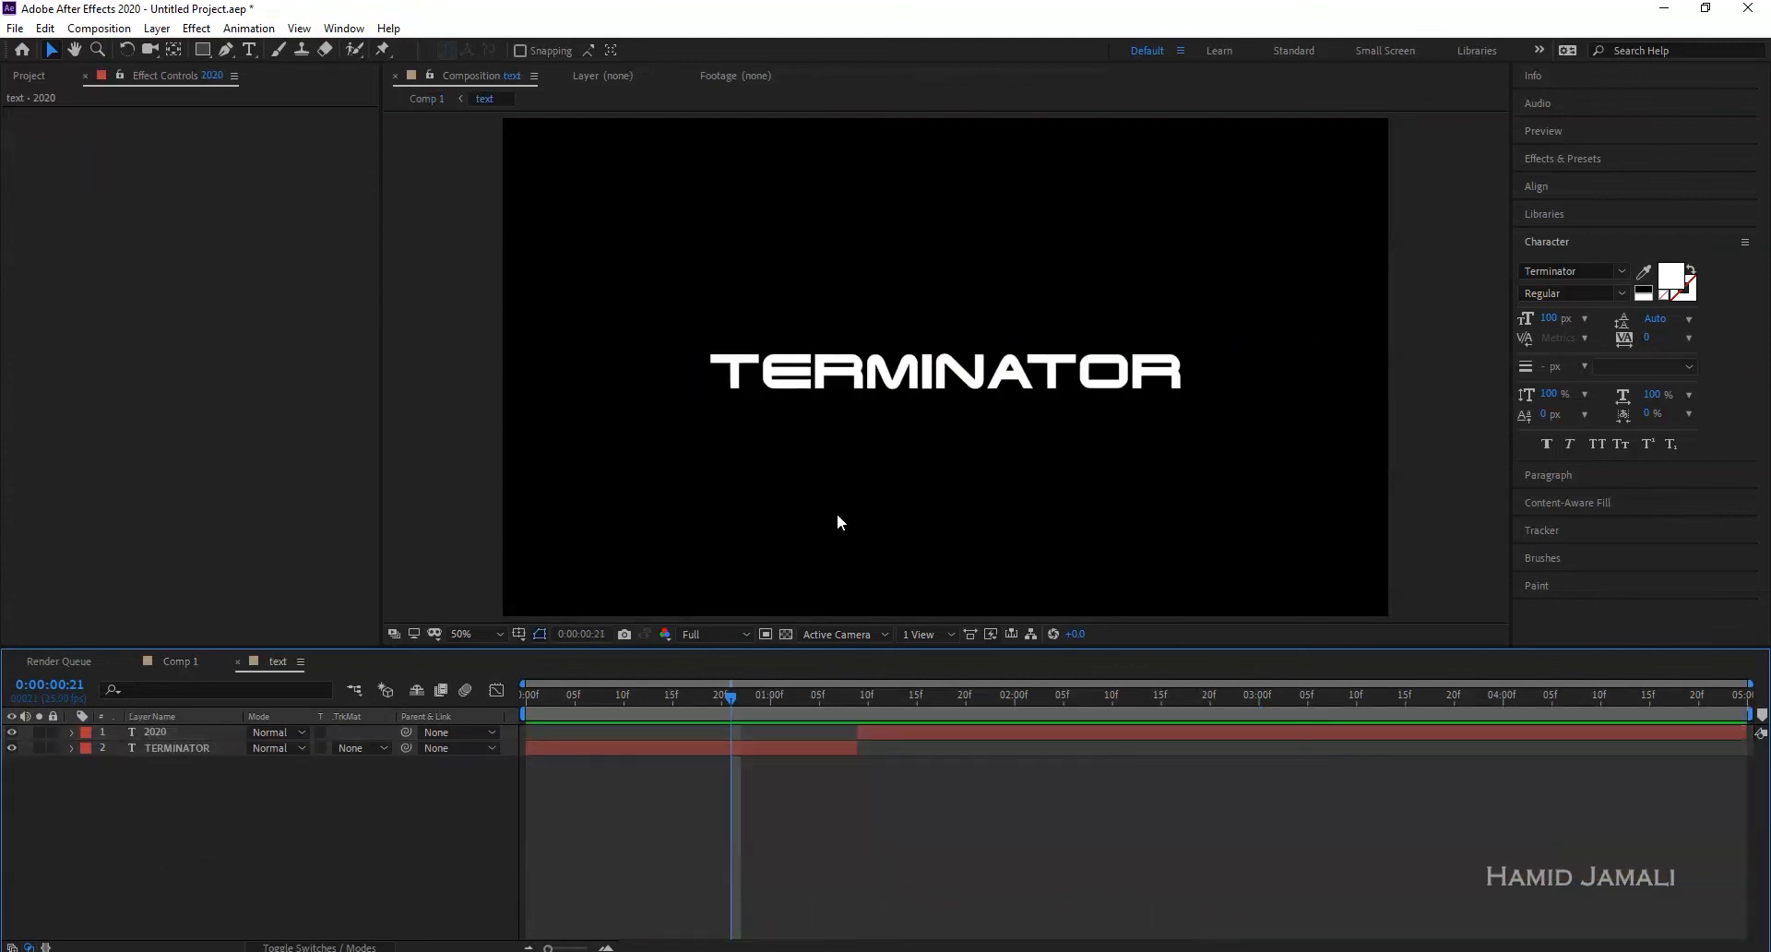
left_click_drag(730, 697, 919, 706)
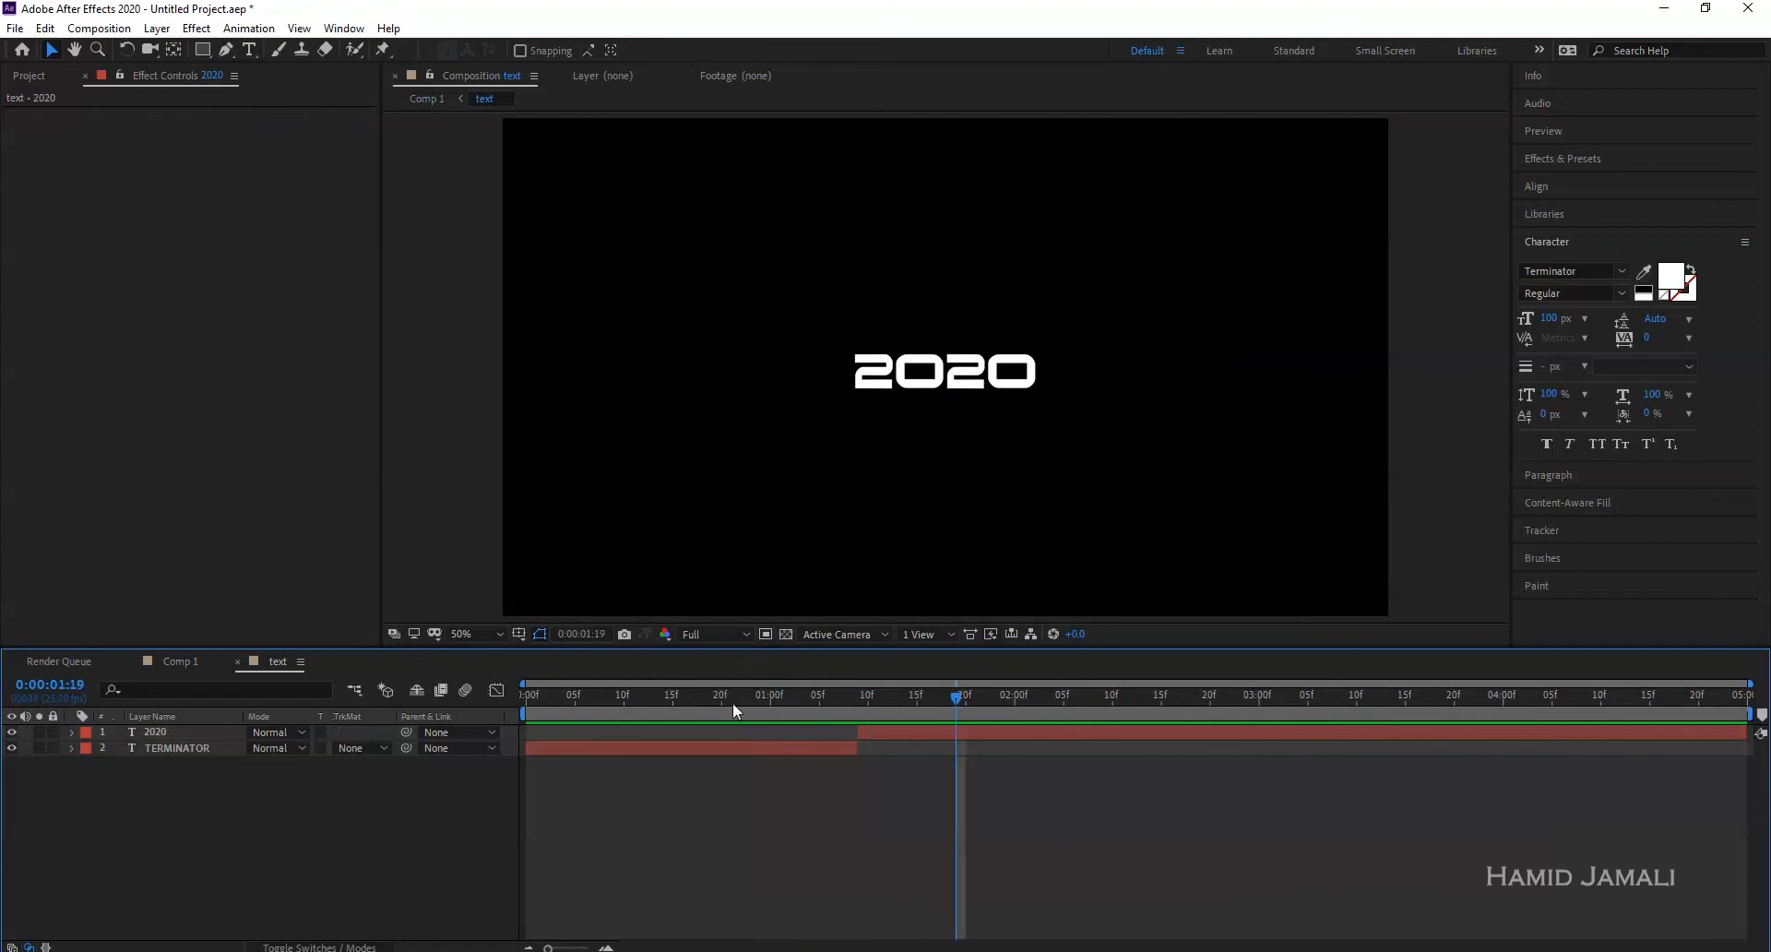
left_click_drag(701, 704, 758, 704)
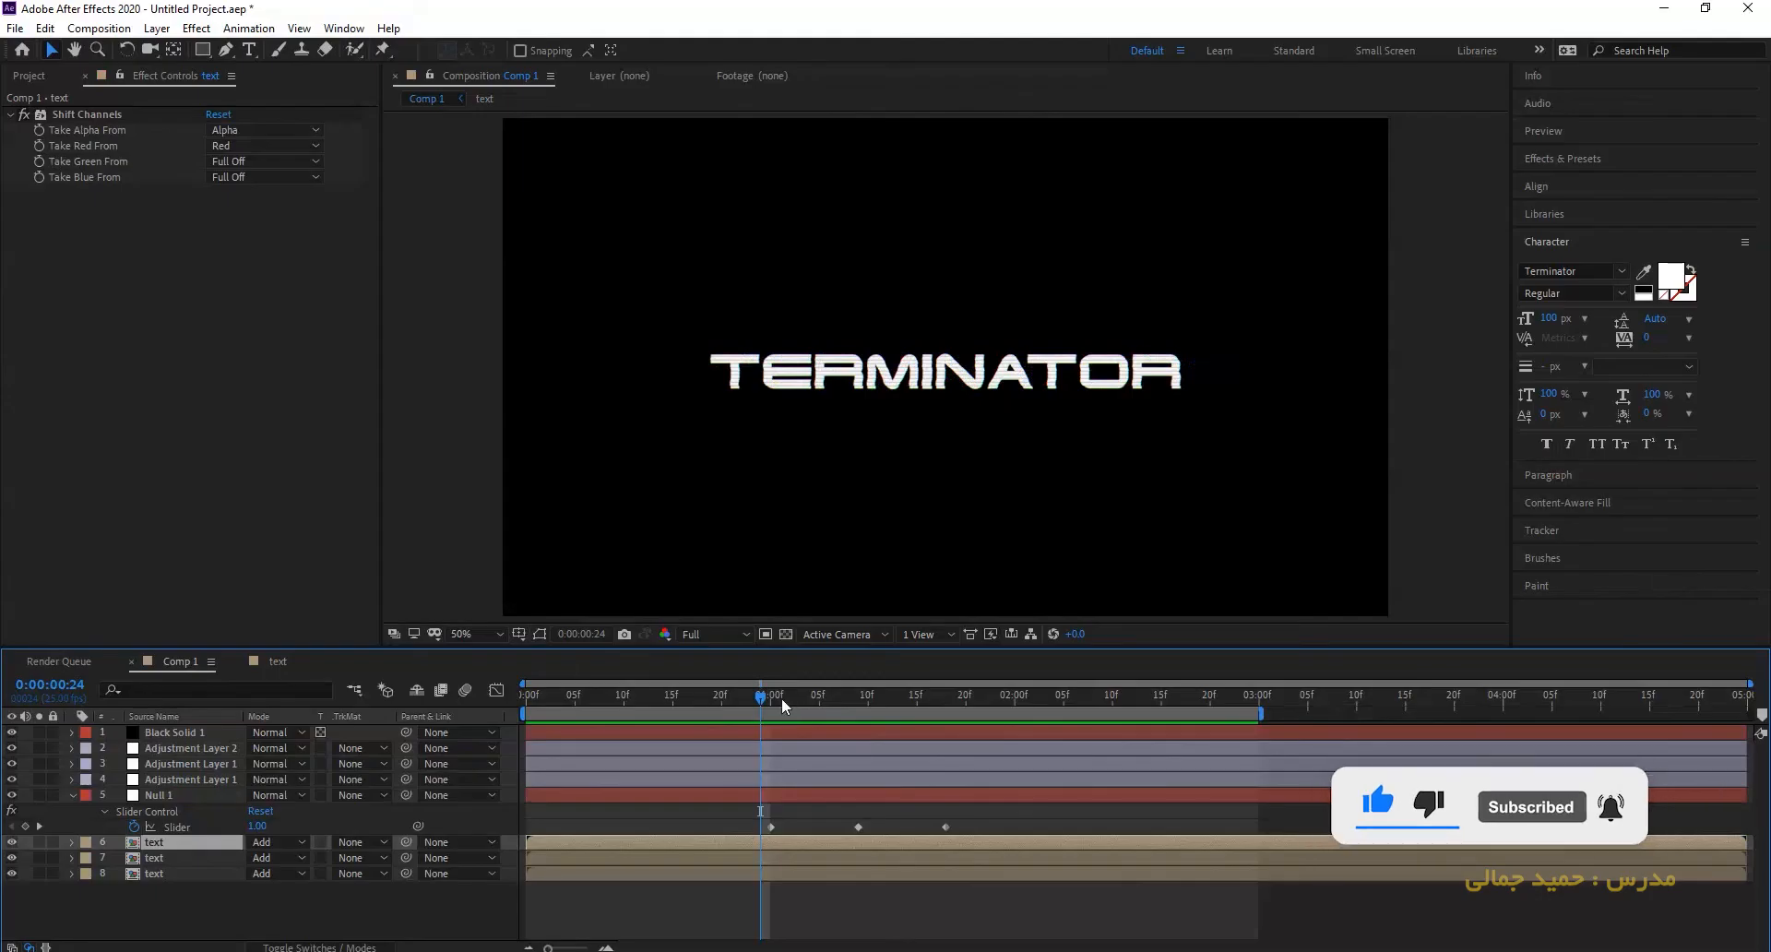
left_click_drag(783, 698, 1009, 718)
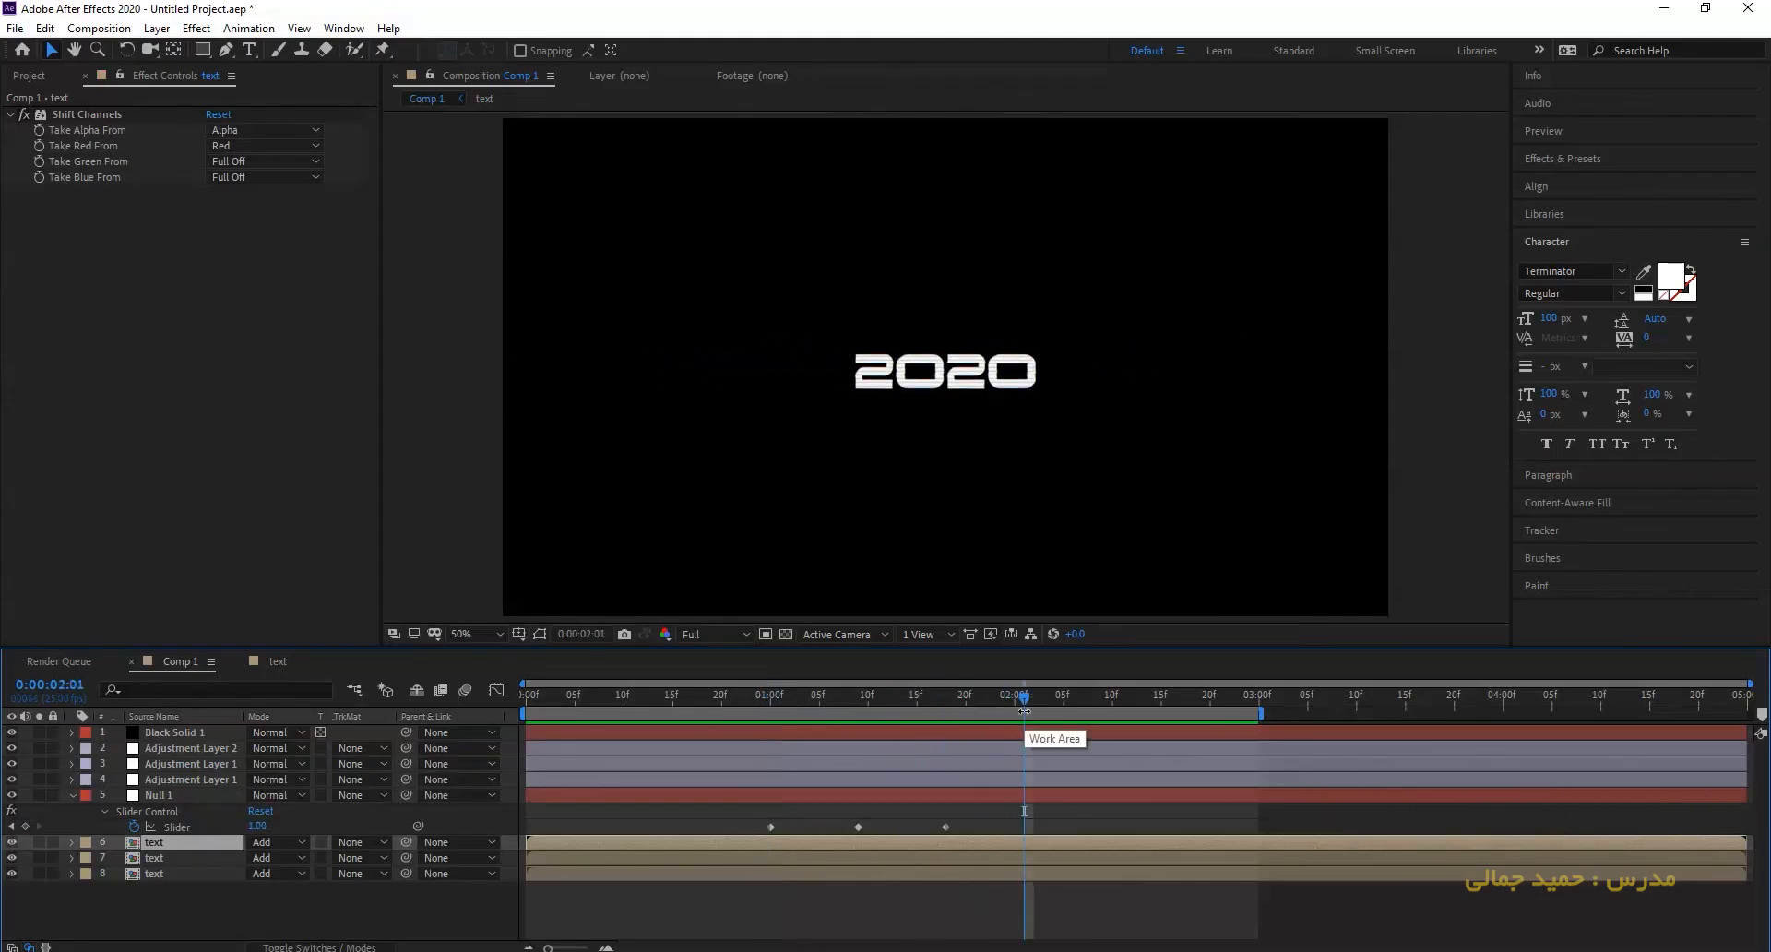